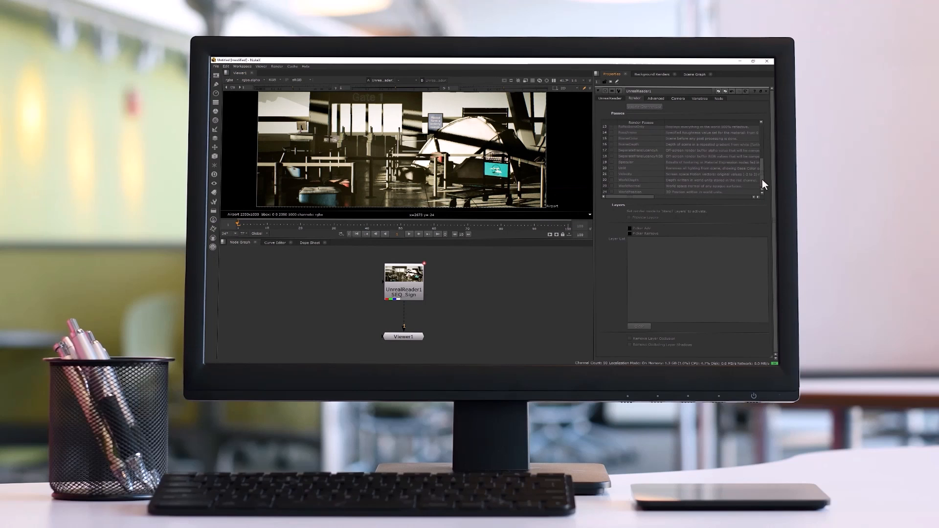
{"action": "scroll", "coordinate": [611, 161], "scroll_direction": "down", "scroll_amount": 1}
{"action": "left_click", "coordinate": [611, 140]}
{"action": "scroll", "coordinate": [611, 191], "scroll_direction": "down", "scroll_amount": 2}
{"action": "scroll", "coordinate": [633, 183], "scroll_direction": "up", "scroll_amount": 2}
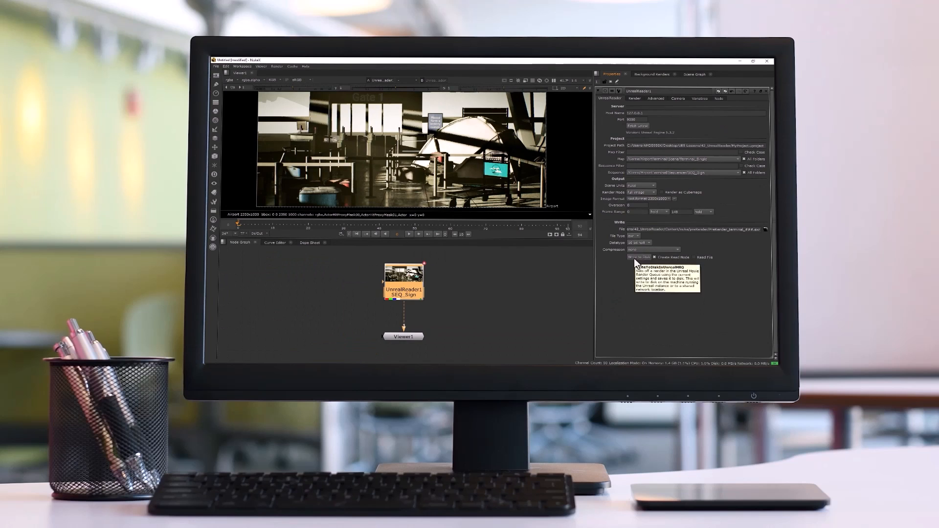
{"action": "left_click", "coordinate": [634, 258]}
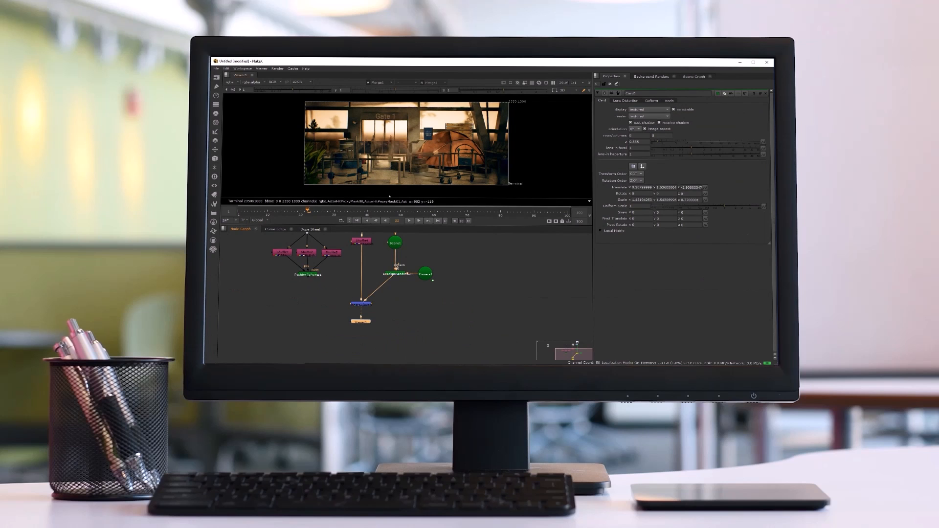
{"action": "left_click", "coordinate": [232, 82]}
{"action": "left_click", "coordinate": [247, 111]}
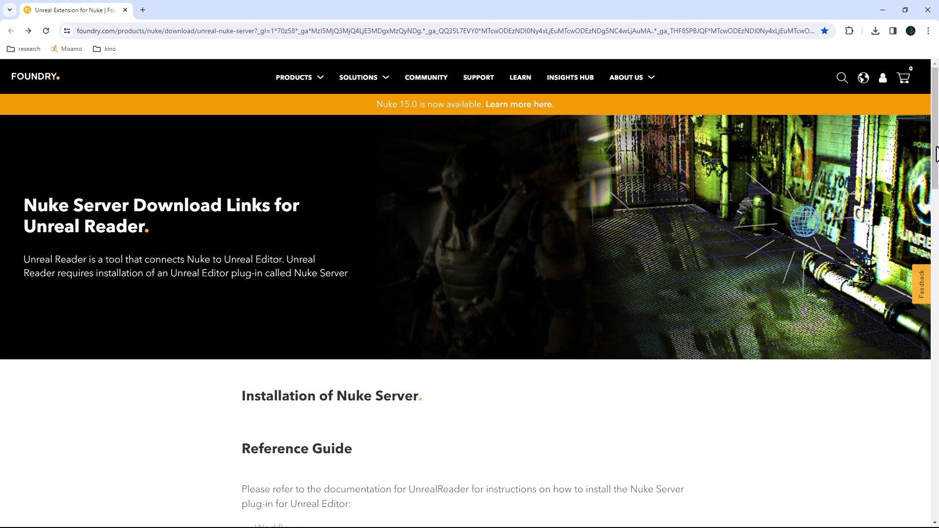
Download NukeServer_win_3.0v4_UE5.3.zip from the Foundry page, agreeing to the End User Licence Agreement
{"action": "left_click_drag", "start_coordinate": [934, 153], "coordinate": [936, 369]}
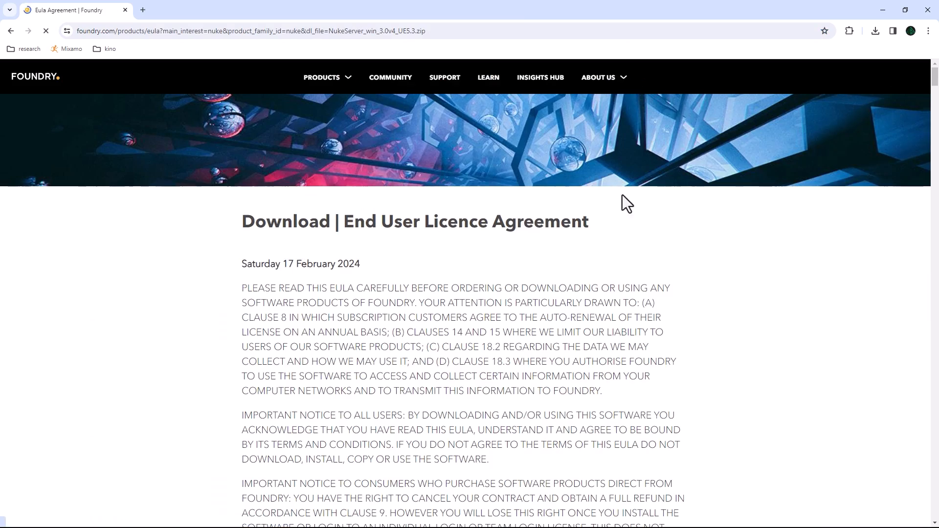
{"action": "left_click_drag", "start_coordinate": [935, 85], "coordinate": [912, 519]}
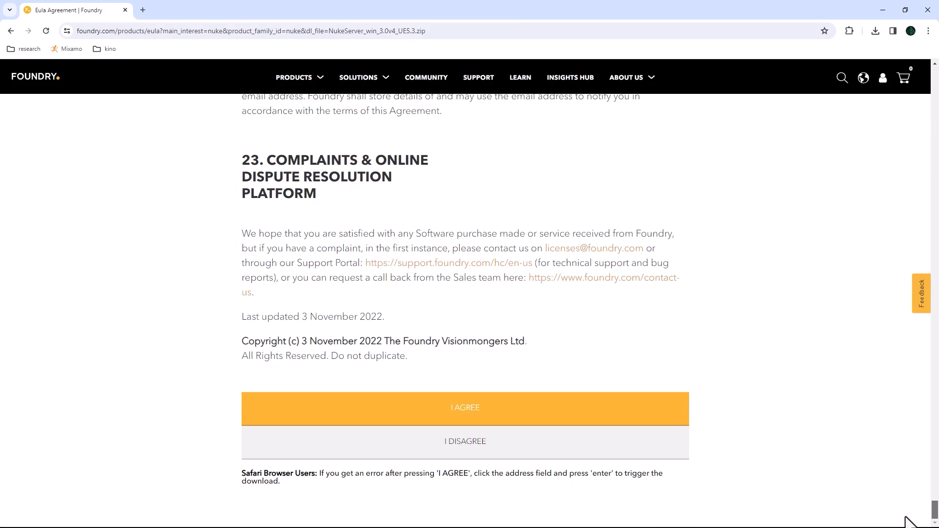
{"action": "left_click", "coordinate": [491, 415]}
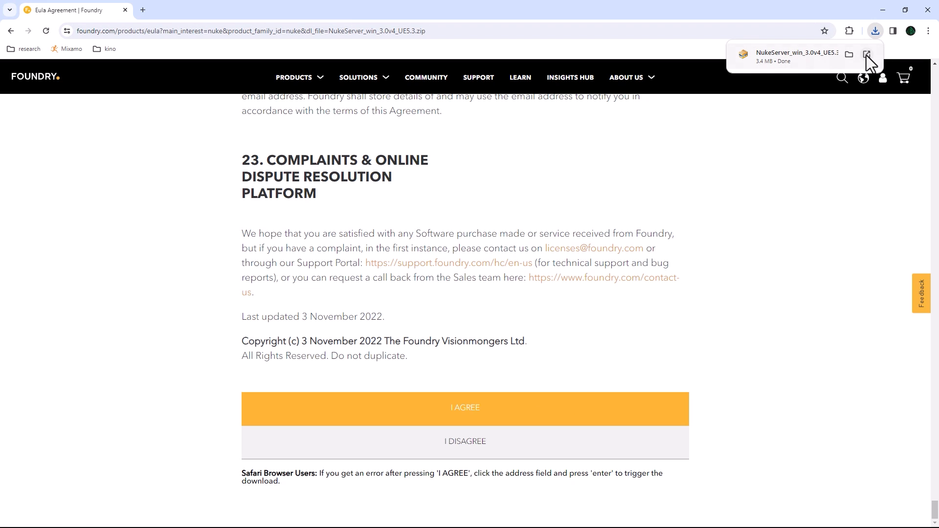
Extract the downloaded NukeServer_win_3.0v4_UE5.3 archive within the Downloads folder
{"action": "left_click", "coordinate": [852, 60]}
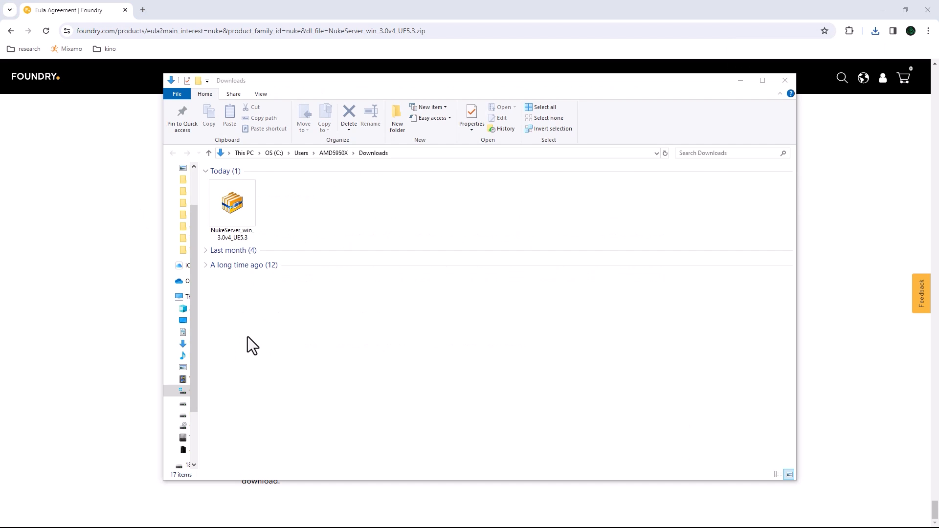
{"action": "left_click", "coordinate": [241, 217]}
{"action": "right_click", "coordinate": [240, 208]}
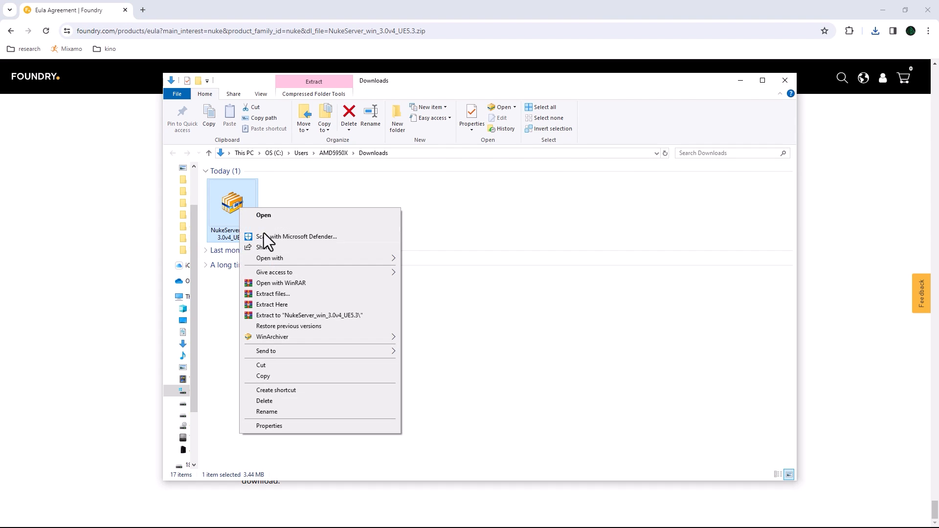
{"action": "mouse_move", "coordinate": [351, 337]}
{"action": "left_click", "coordinate": [417, 359]}
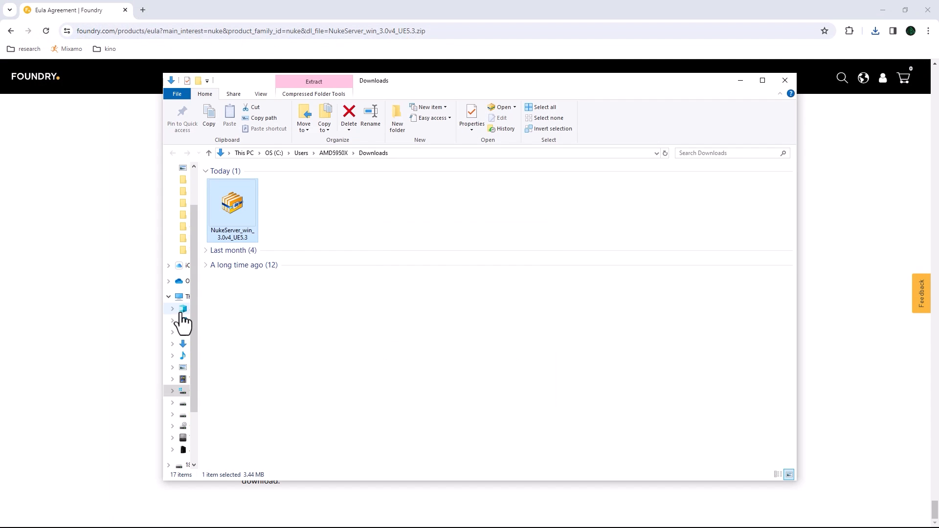
Copy the Foundry folder from the extracted NukeServer_win_3.0v4_UE5.3 folder
{"action": "left_click", "coordinate": [290, 209]}
{"action": "double_click", "coordinate": [290, 209]}
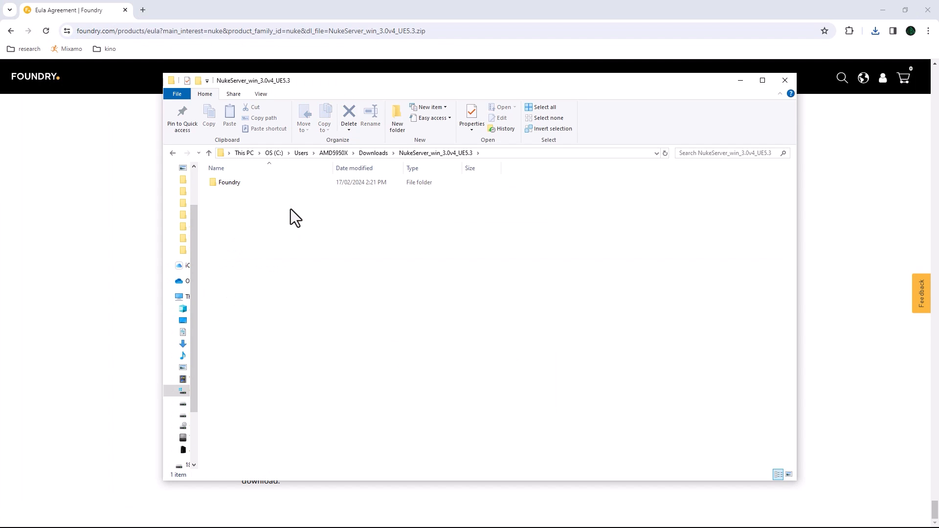
{"action": "left_click", "coordinate": [233, 185]}
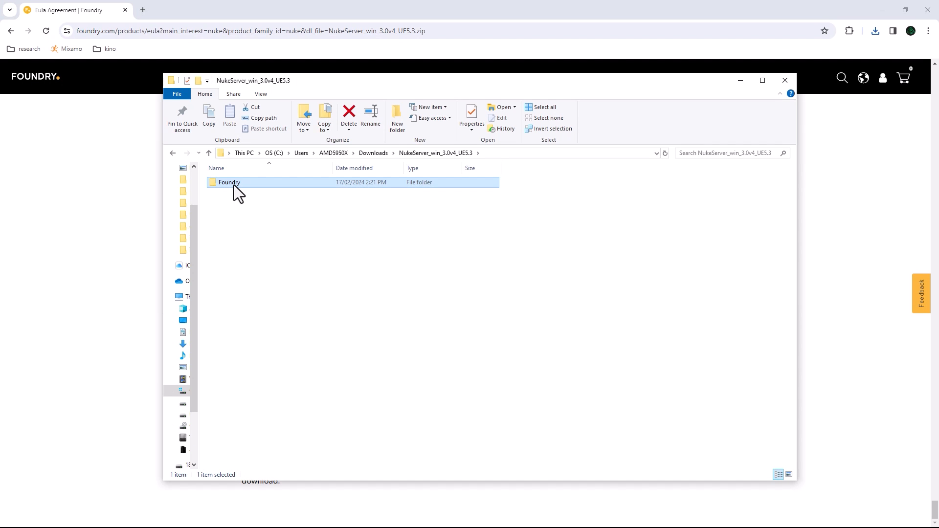
{"action": "right_click", "coordinate": [231, 183]}
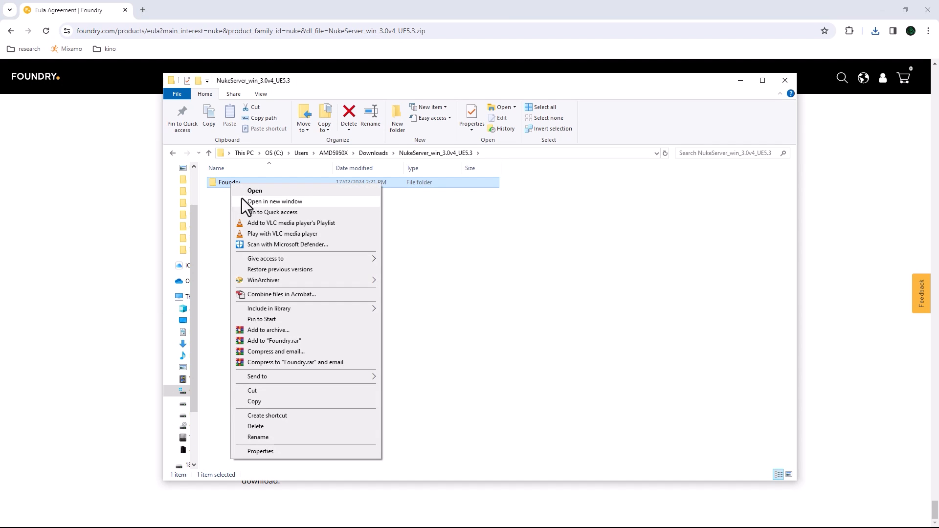
{"action": "left_click", "coordinate": [251, 401]}
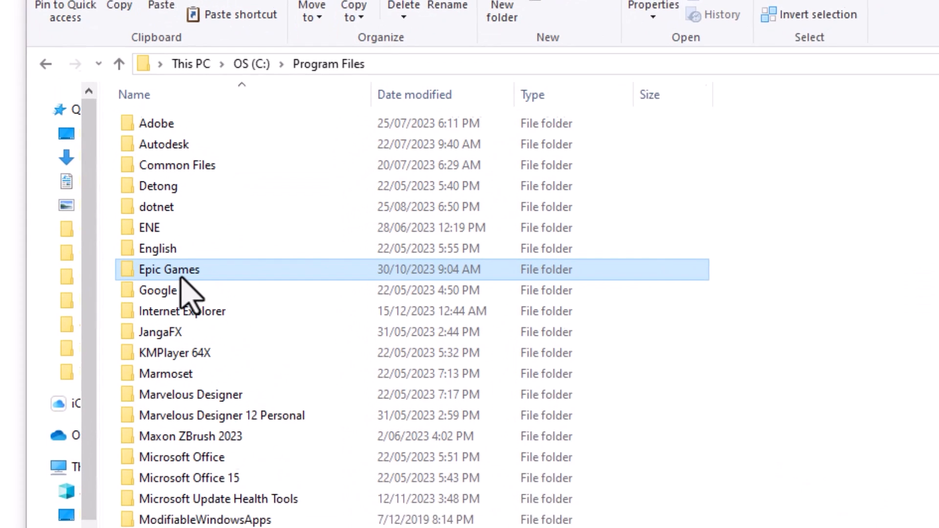
Paste the Foundry folder into Program Files > Epic Games > UE_5.3 > Engine > Plugins and open the pasted copy
{"action": "double_click", "coordinate": [260, 268]}
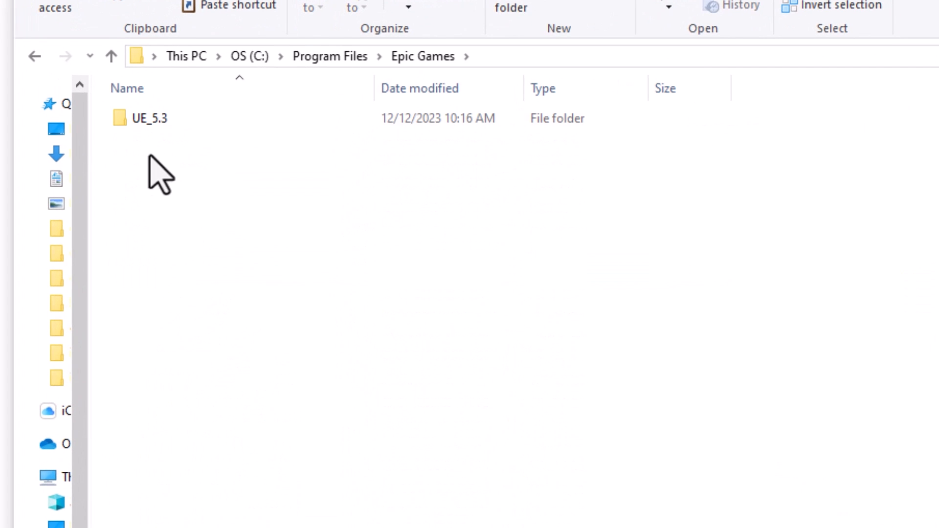
{"action": "double_click", "coordinate": [148, 122]}
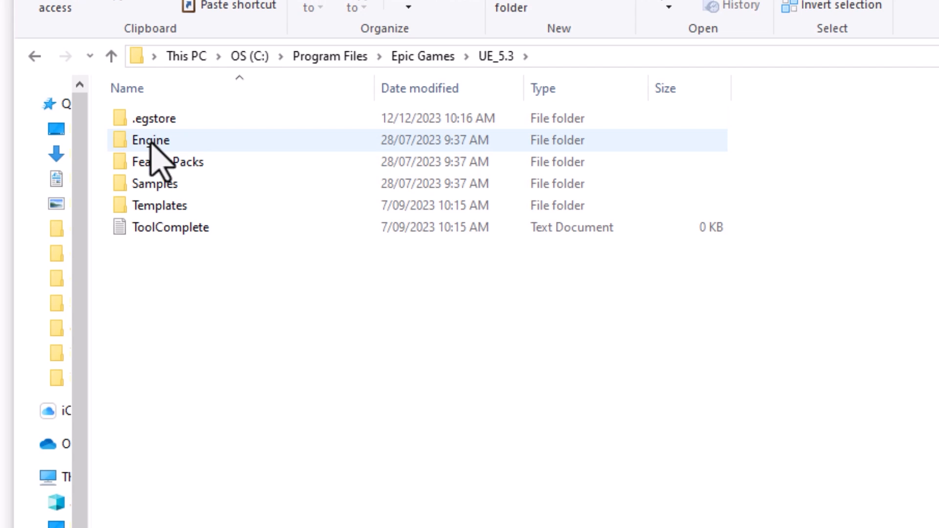
{"action": "double_click", "coordinate": [178, 143]}
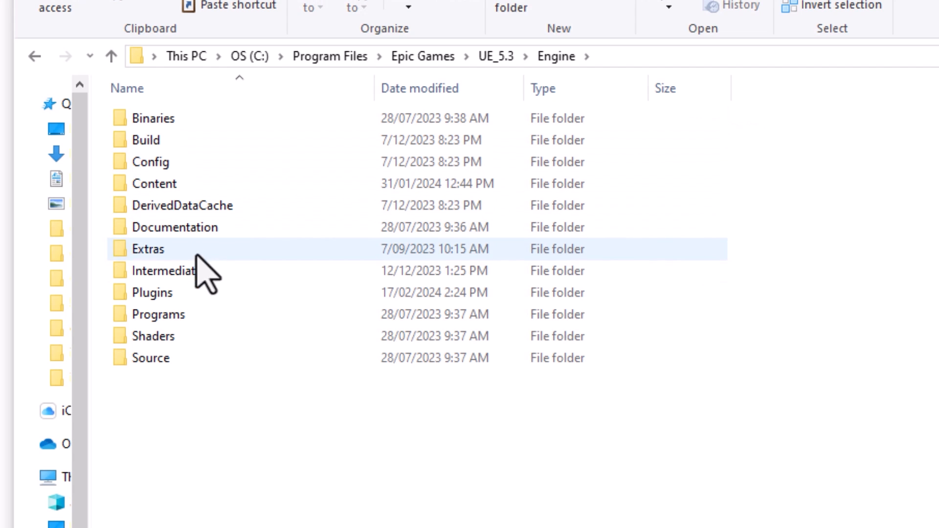
{"action": "double_click", "coordinate": [206, 296]}
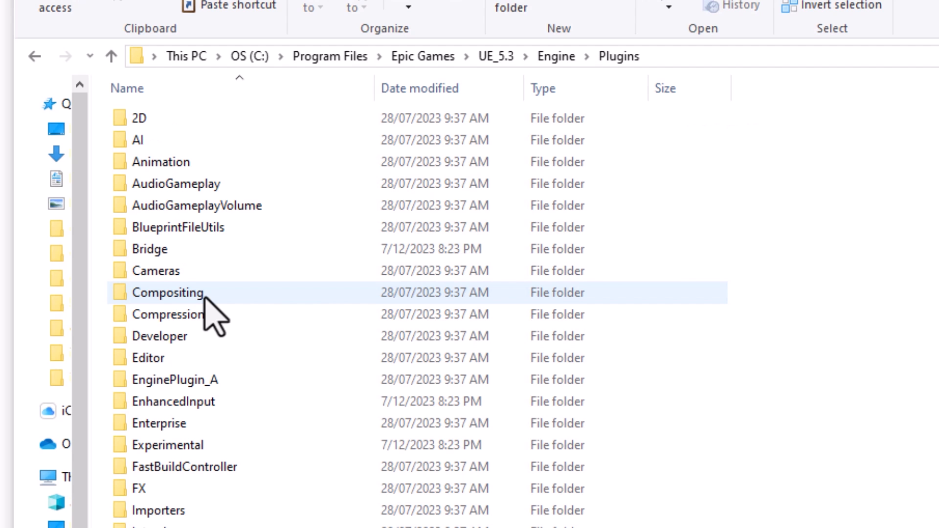
{"action": "right_click", "coordinate": [630, 146]}
{"action": "left_click", "coordinate": [664, 293]}
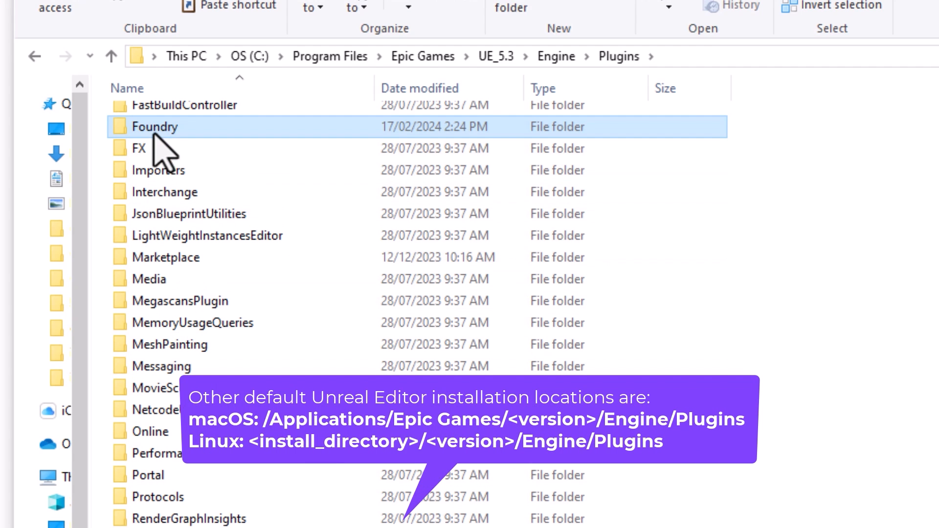
{"action": "double_click", "coordinate": [155, 128]}
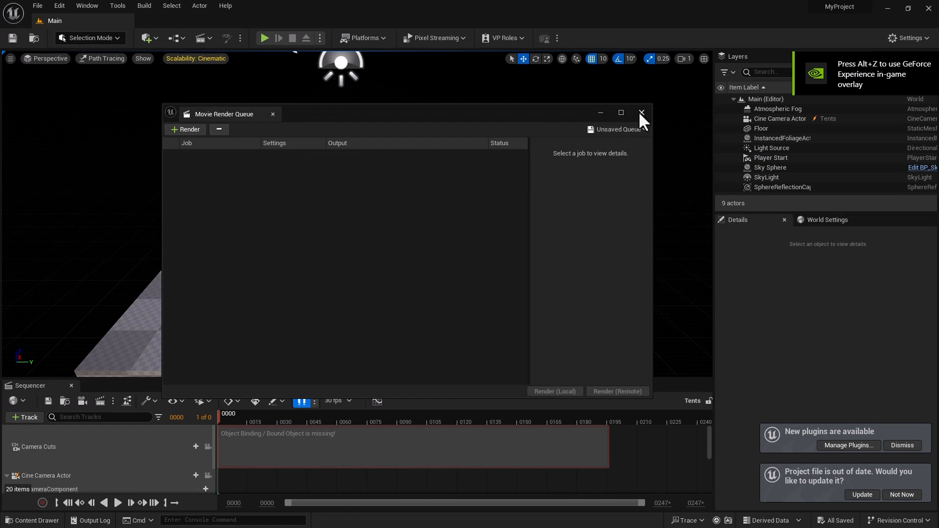
In Unreal Editor, enable the Nuke Server plugin, restart the editor and close the plugin browser
{"action": "left_click", "coordinate": [641, 113]}
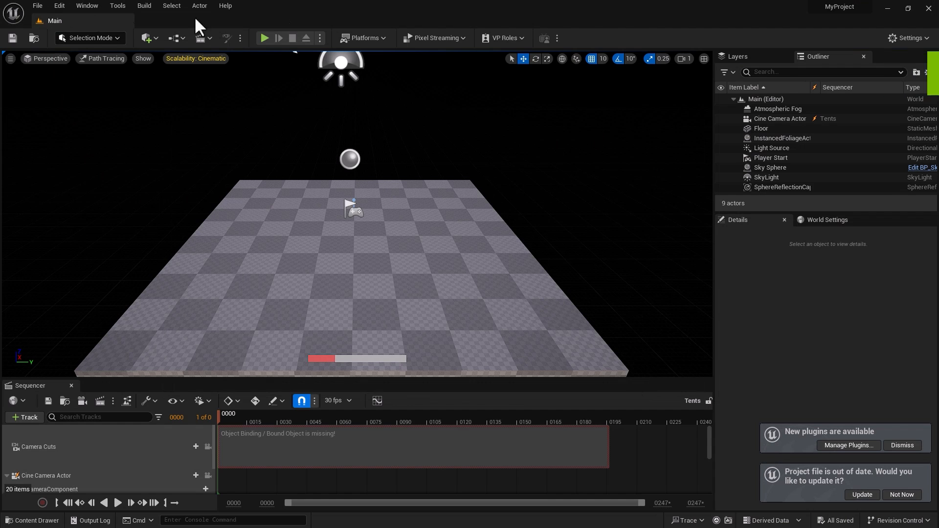
{"action": "left_click", "coordinate": [909, 37]}
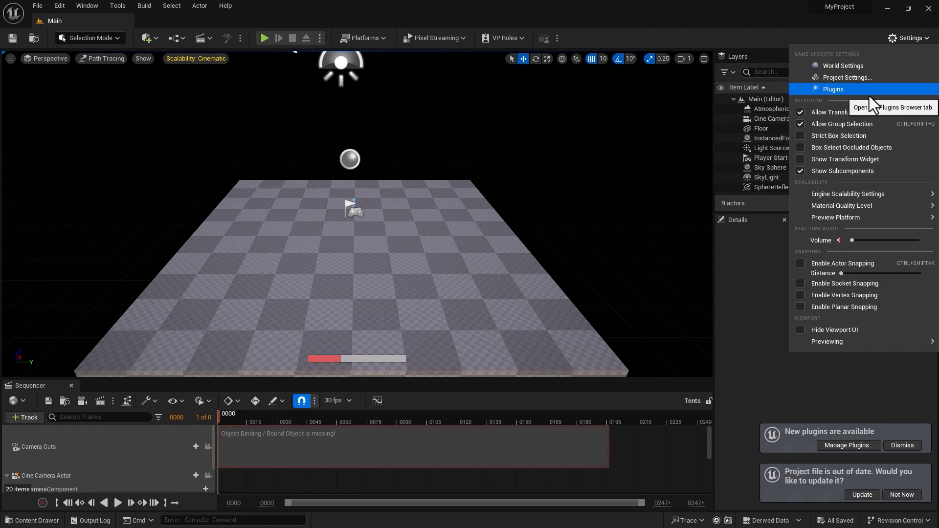
{"action": "left_click", "coordinate": [870, 95]}
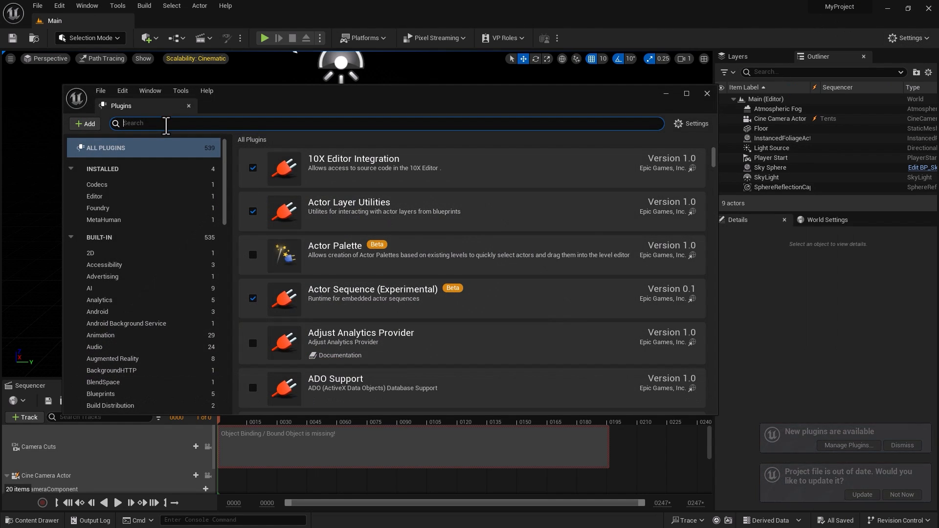
{"action": "type", "text": "nuke"}
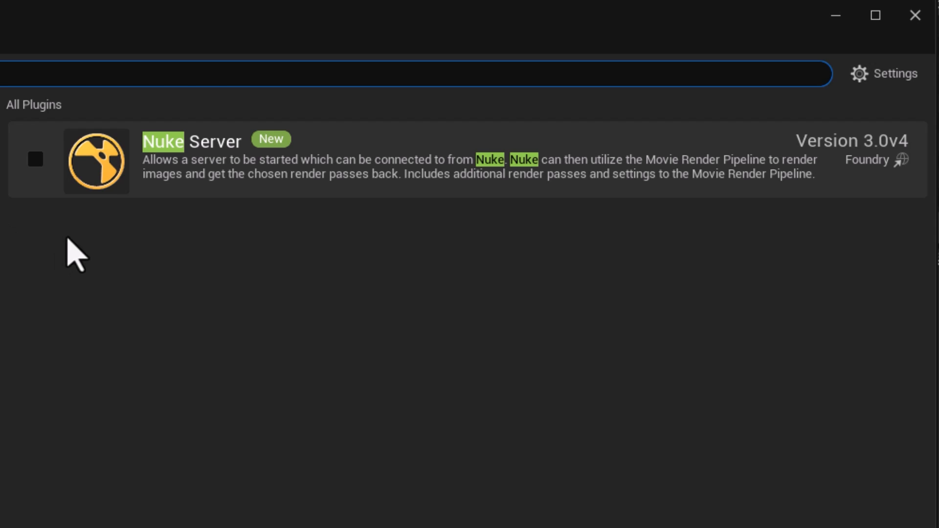
{"action": "left_click", "coordinate": [35, 160]}
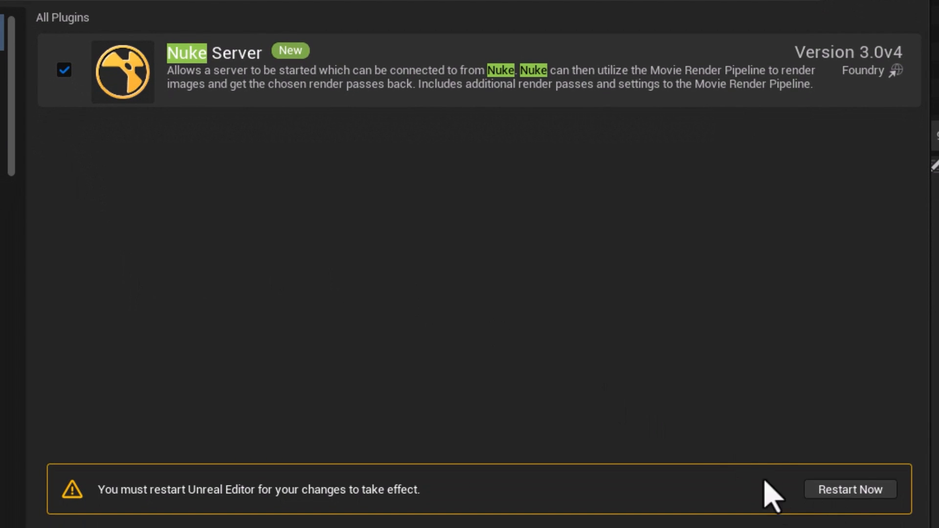
{"action": "left_click", "coordinate": [850, 489]}
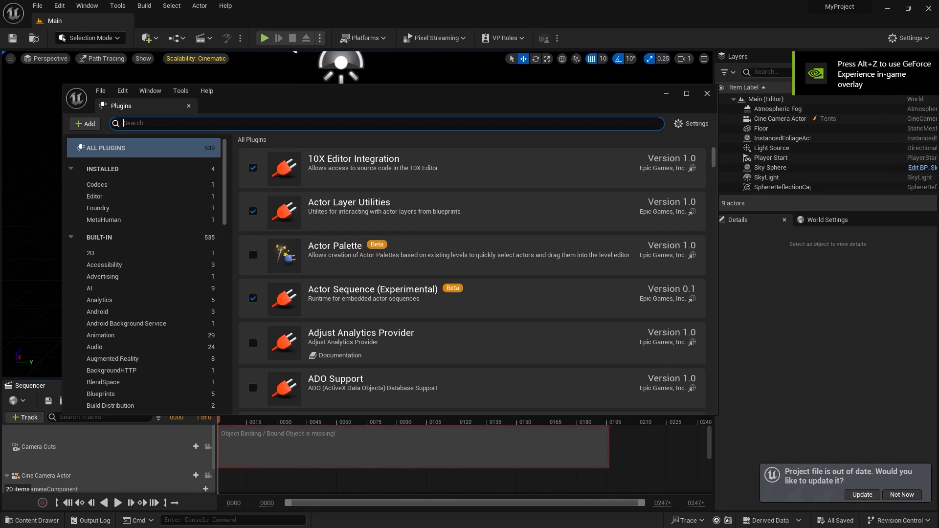
{"action": "left_click", "coordinate": [706, 94]}
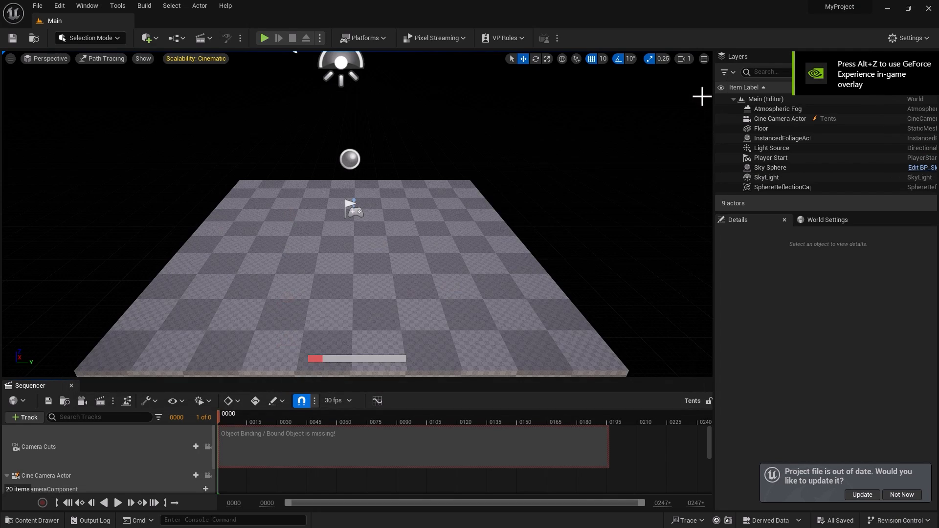
{"action": "left_click", "coordinate": [93, 4]}
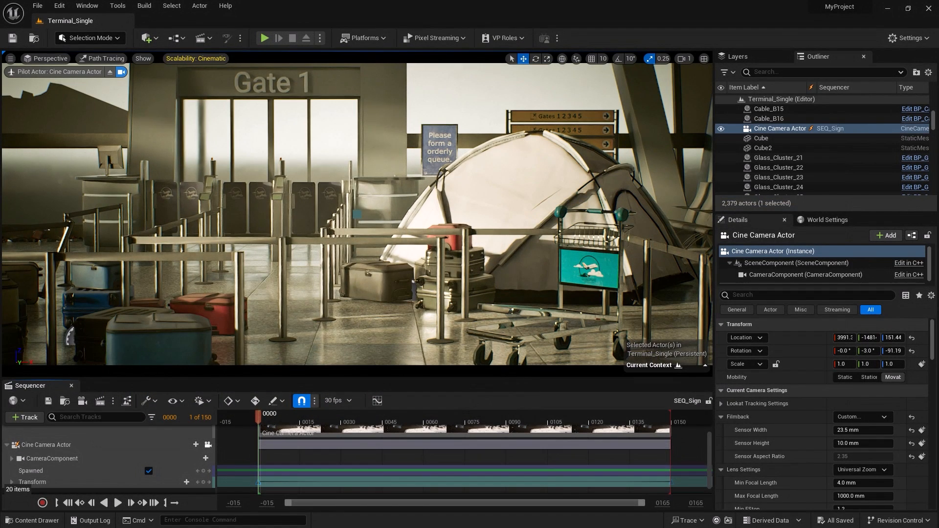
Add SEQ_Sign to the Movie Render Queue and review the output options in its airport_renderSettings
{"action": "left_click", "coordinate": [100, 401]}
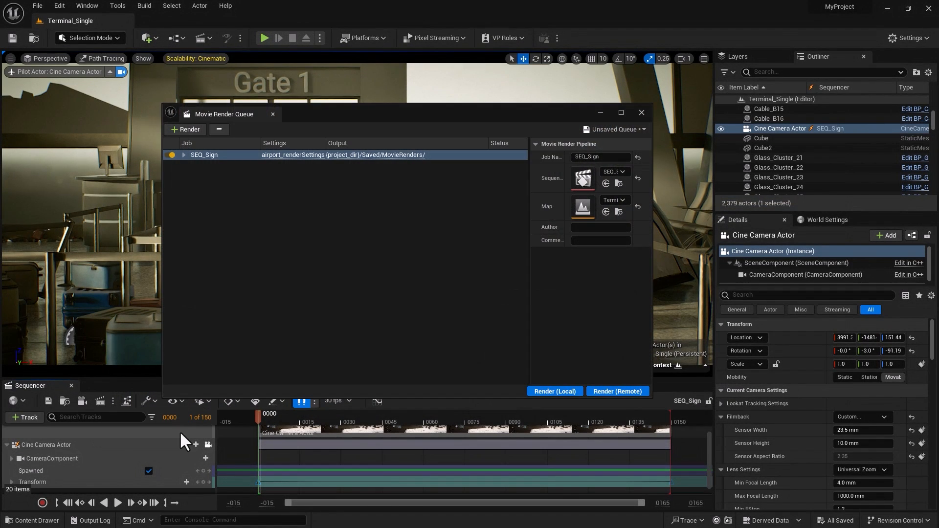
{"action": "left_click", "coordinate": [293, 156]}
{"action": "left_click", "coordinate": [343, 294]}
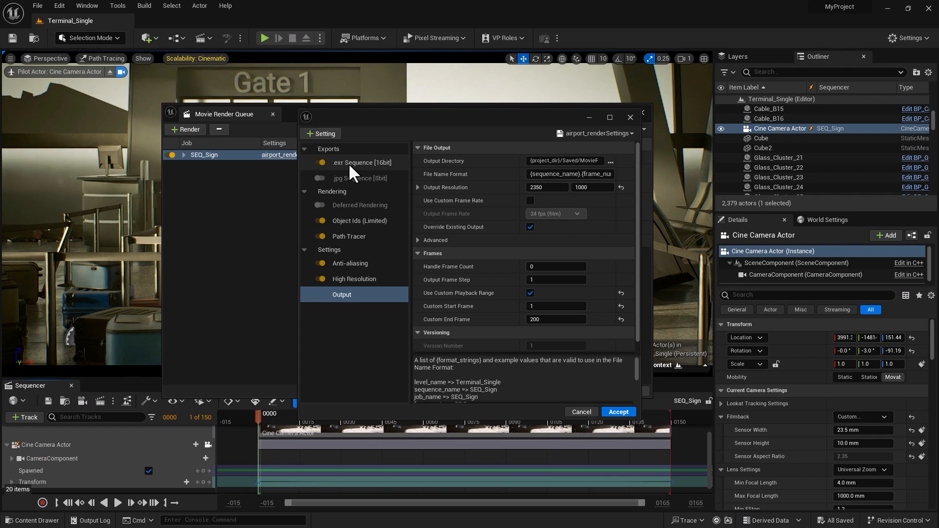
{"action": "left_click", "coordinate": [580, 412]}
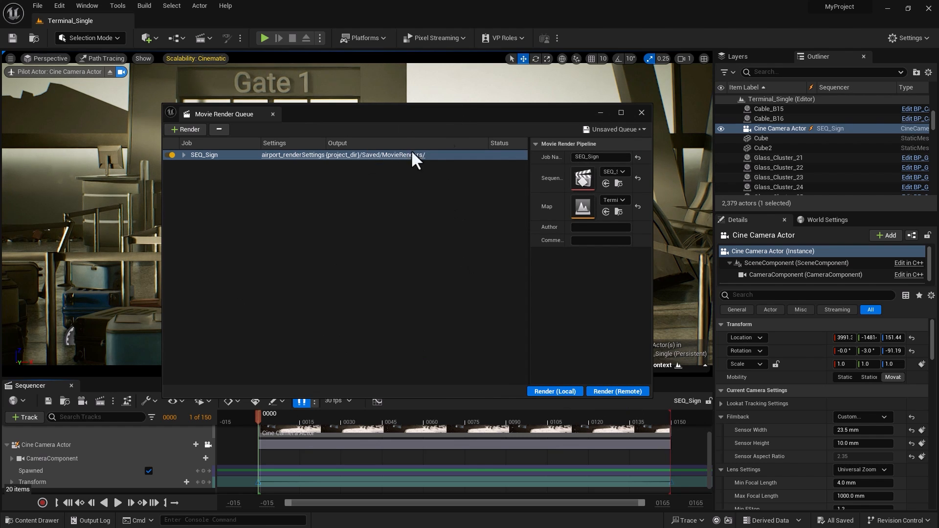
Examine the Id Type choices for Object Ids (Limited) in the SEQ_Sign job's render settings
{"action": "left_click", "coordinate": [315, 153]}
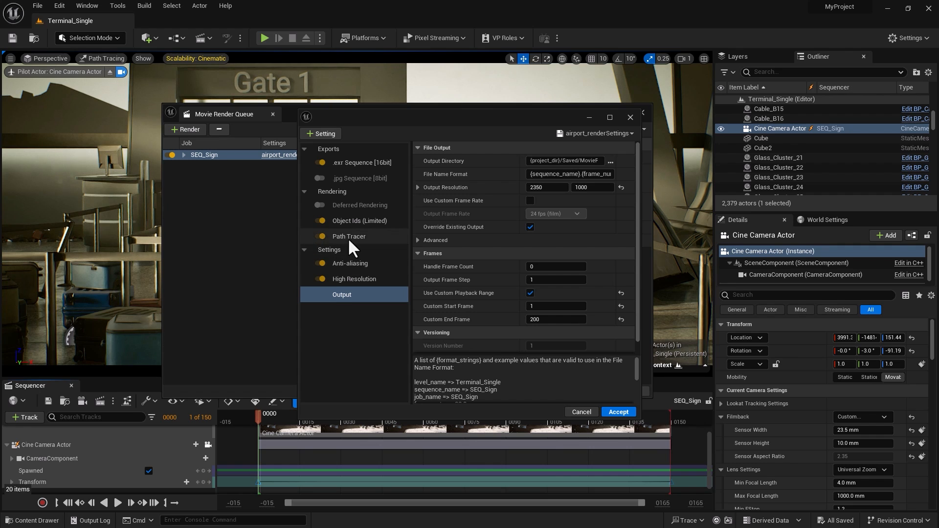
{"action": "left_click", "coordinate": [355, 222]}
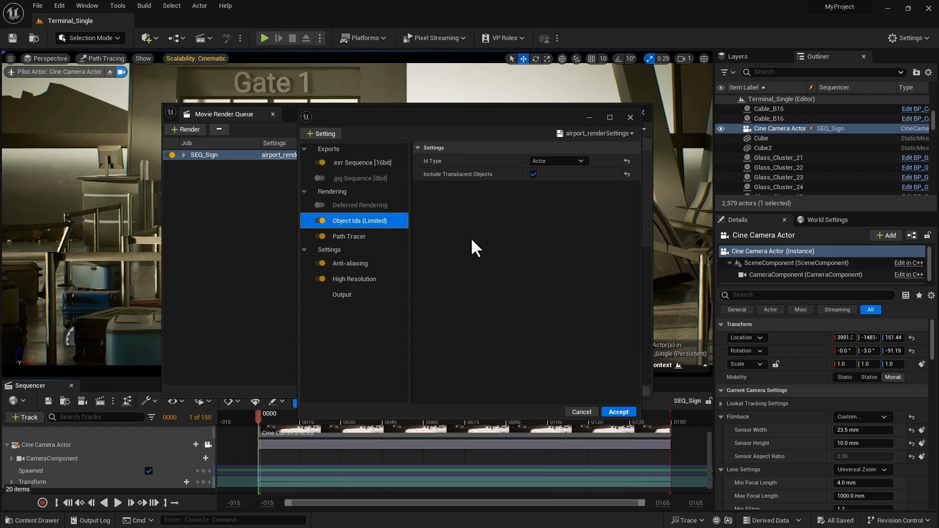
{"action": "left_click", "coordinate": [555, 162]}
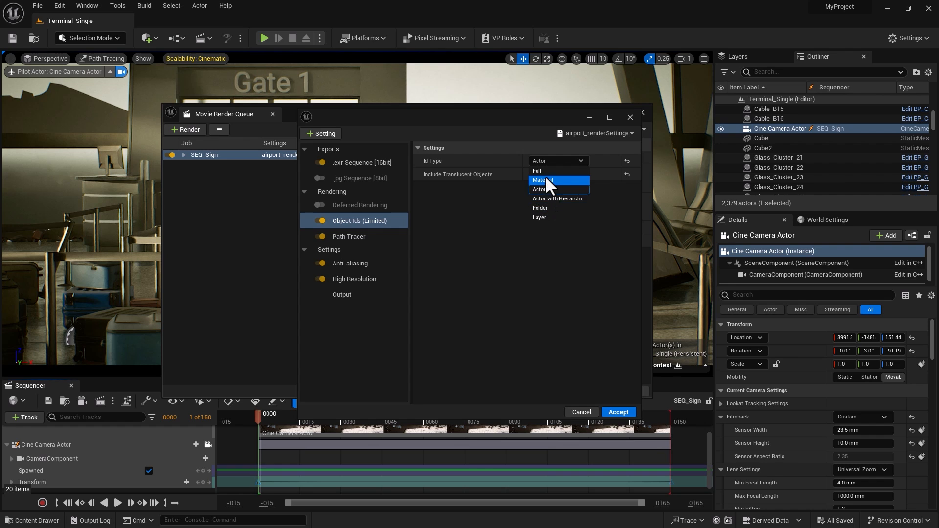
{"action": "left_click", "coordinate": [478, 271]}
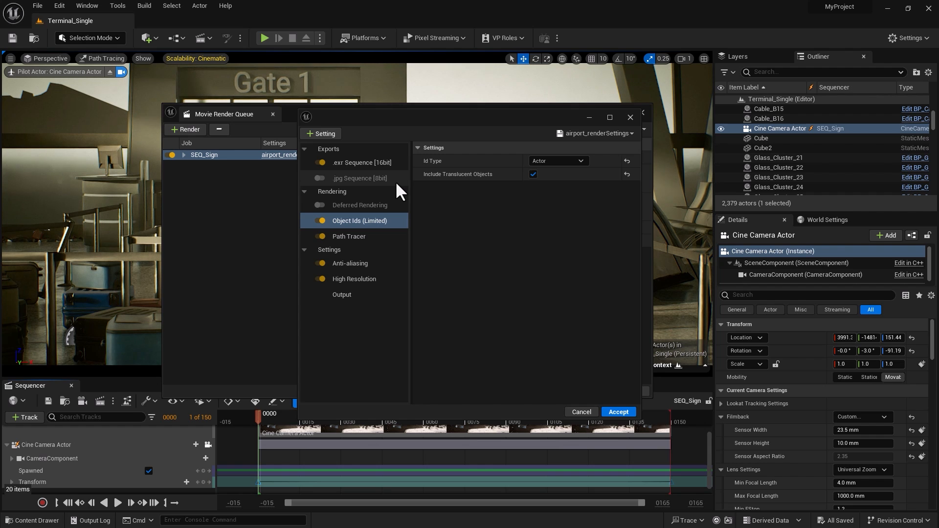
{"action": "left_click", "coordinate": [630, 117]}
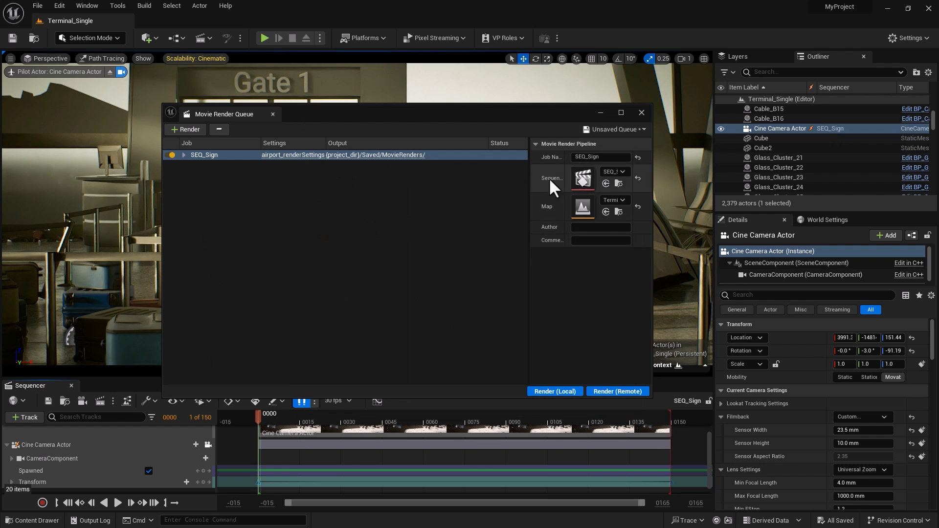
Close the Movie Render Queue, open the Nuke Server window and start the server
{"action": "left_click", "coordinate": [640, 113]}
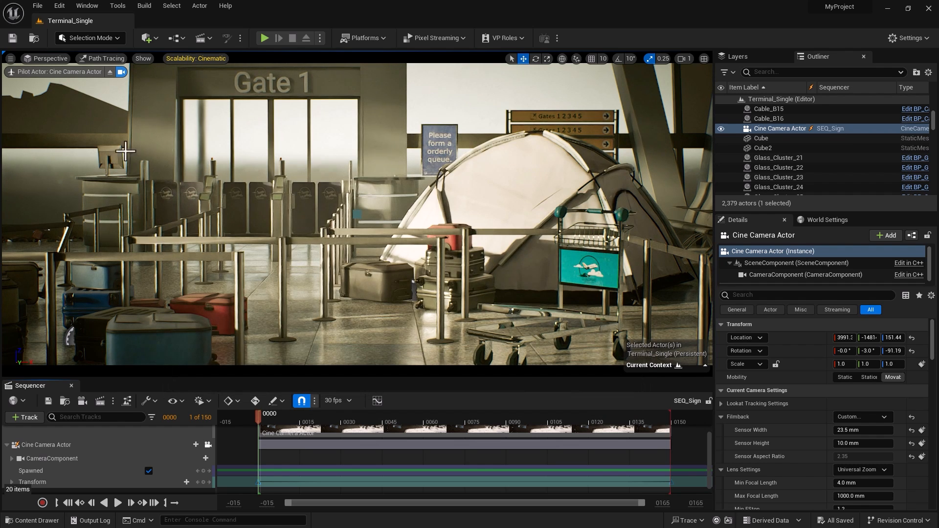
{"action": "left_click", "coordinate": [88, 6]}
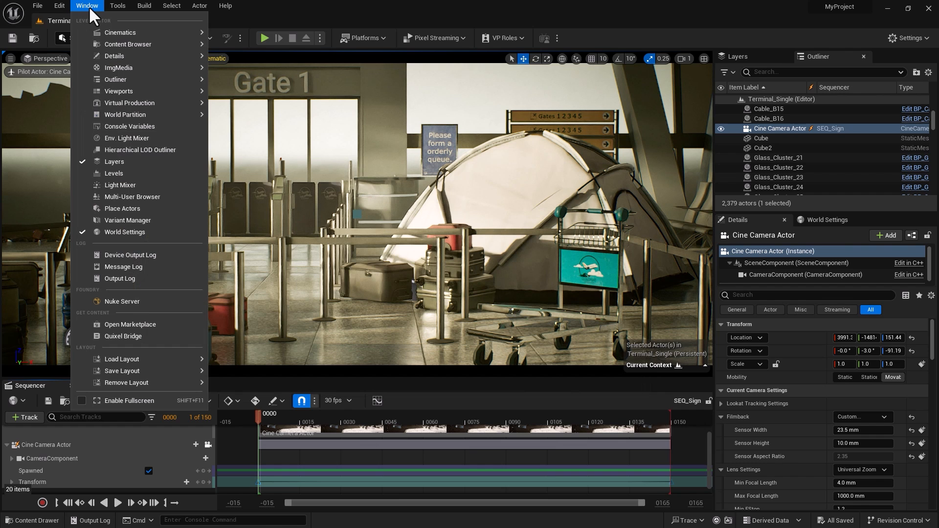
{"action": "left_click", "coordinate": [116, 299]}
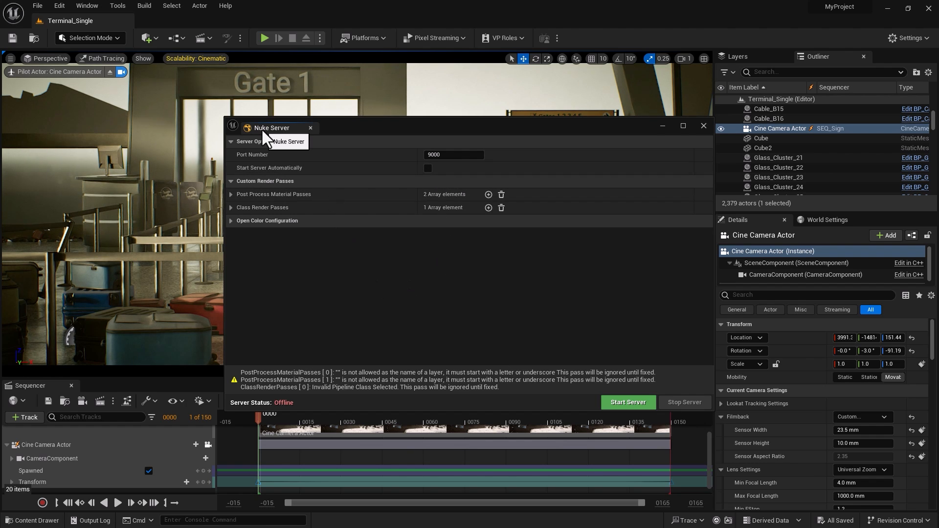
{"action": "left_click", "coordinate": [624, 403]}
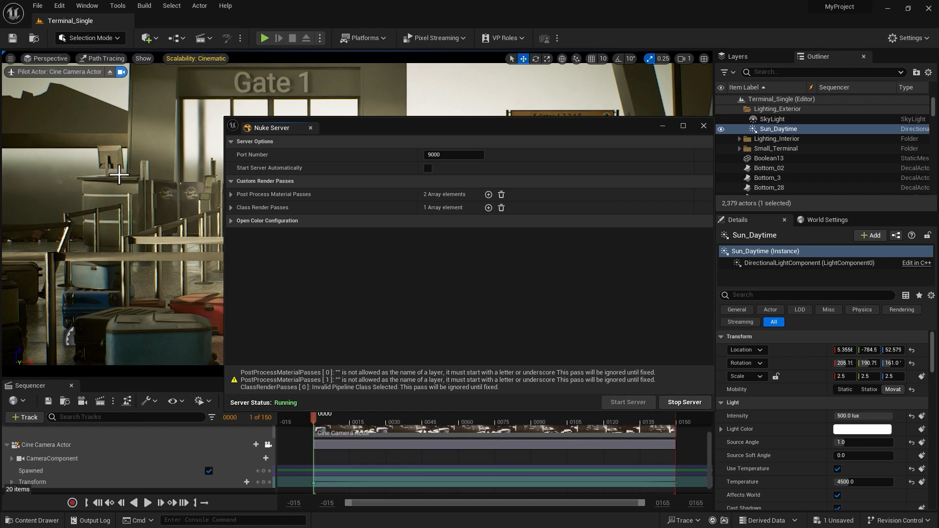
In the project settings, find the Postprocessing options and set alpha channel support in post processing to Linear color space only
{"action": "left_click", "coordinate": [59, 6]}
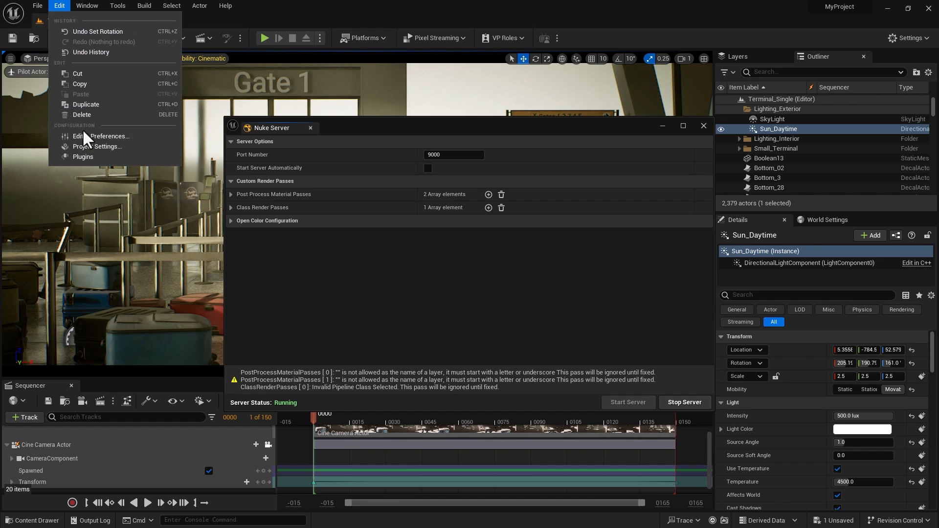
{"action": "left_click", "coordinate": [93, 146]}
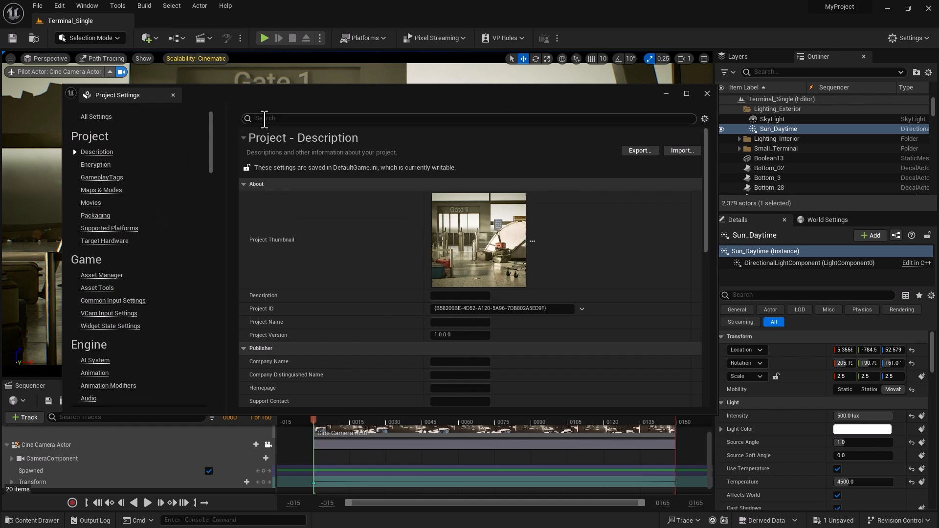
{"action": "left_click", "coordinate": [264, 118]}
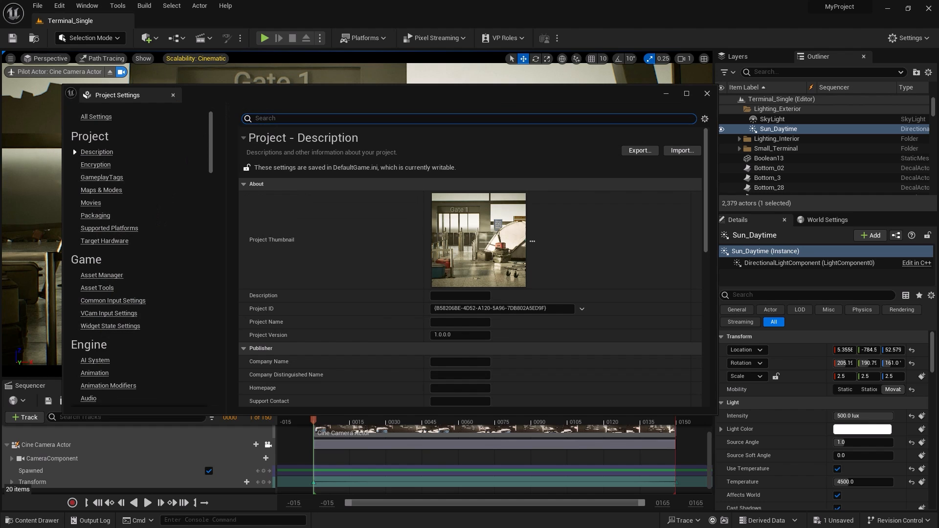
{"action": "type", "text": "Postprocessing"}
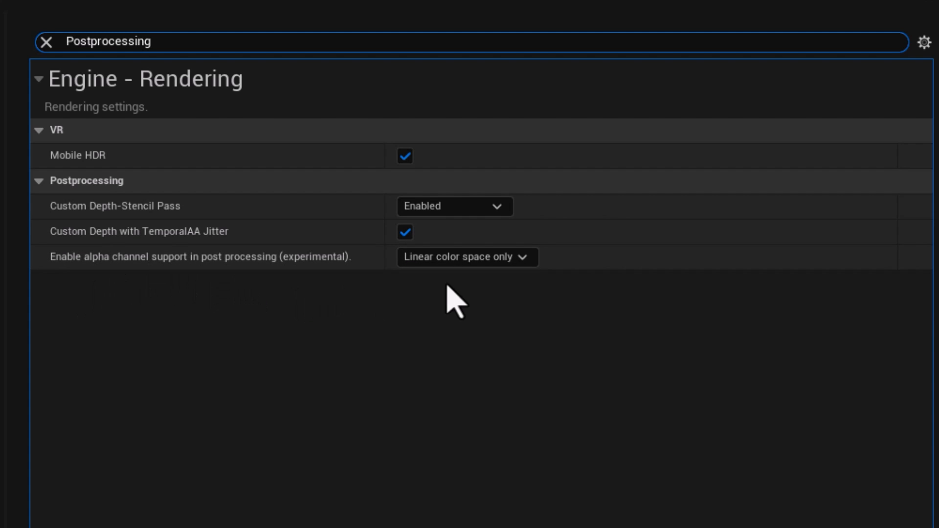
{"action": "left_click", "coordinate": [450, 265]}
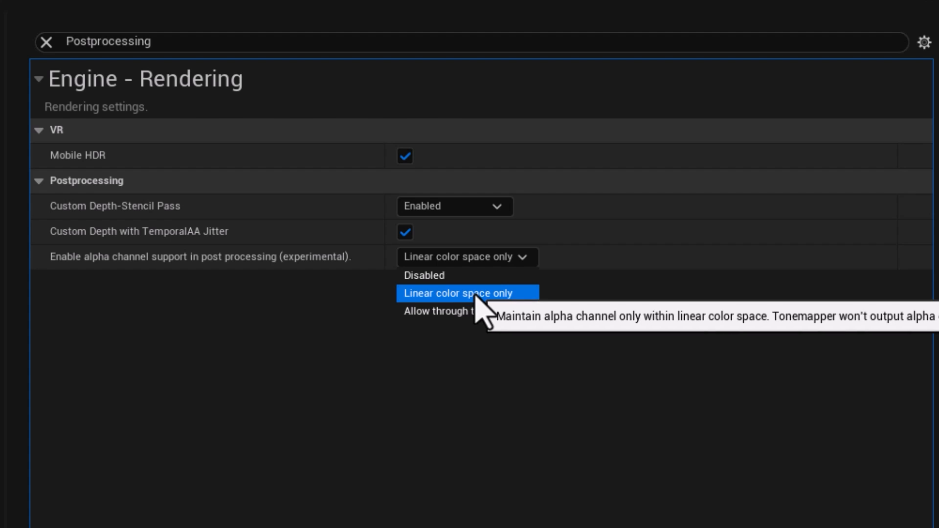
{"action": "left_click", "coordinate": [476, 295]}
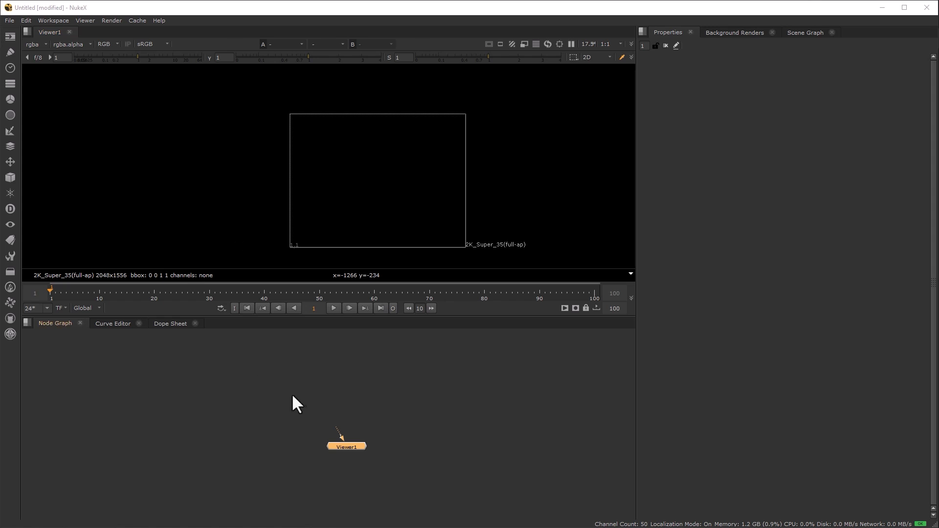
In Nuke, add an UnrealReader node above Viewer1 and connect it to the viewer
{"action": "left_click", "coordinate": [309, 380]}
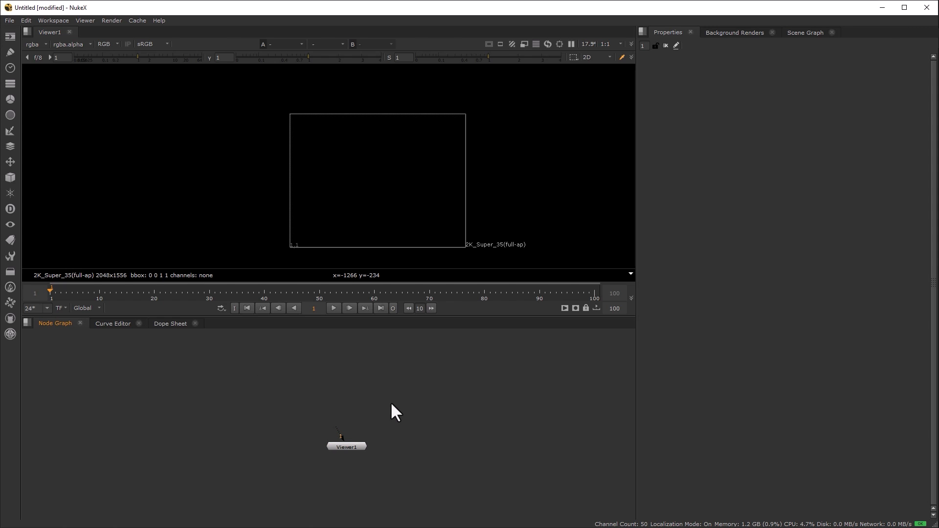
{"action": "key", "text": "Tab"}
{"action": "type", "text": "unre"}
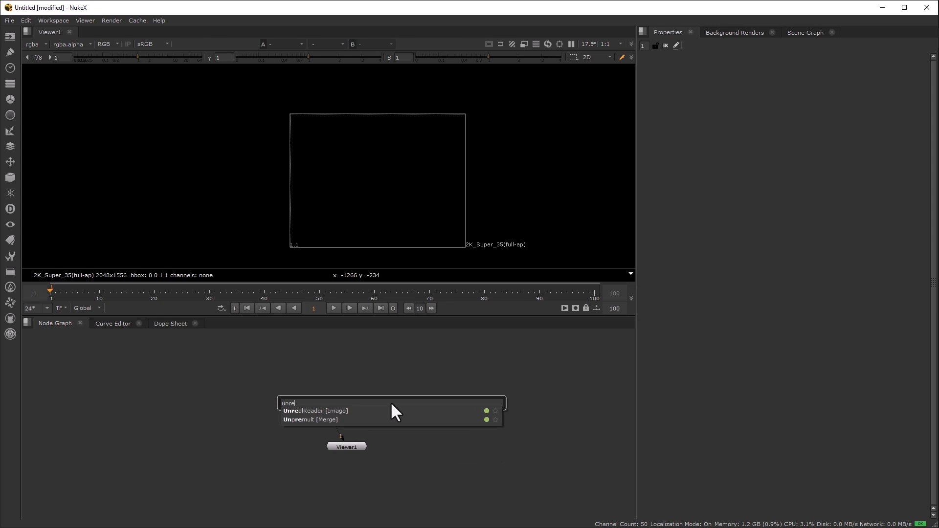
{"action": "type", "text": "al"}
{"action": "key", "text": "Down"}
{"action": "key", "text": "Return"}
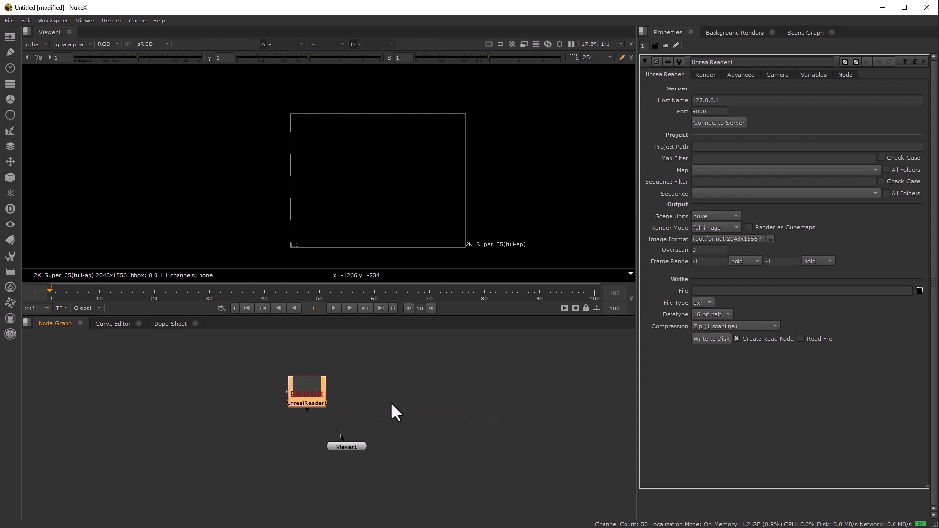
{"action": "left_click_drag", "start_coordinate": [339, 375], "coordinate": [341, 374]}
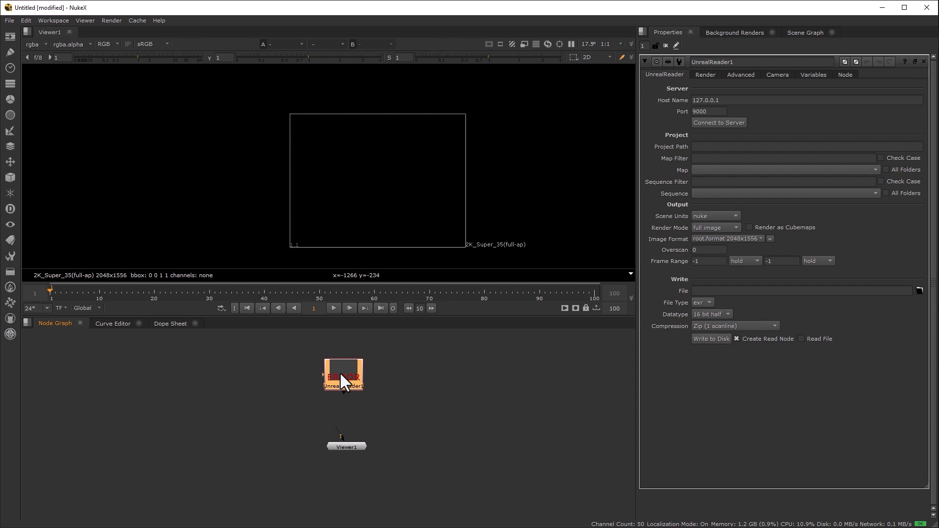
{"action": "key", "text": "1"}
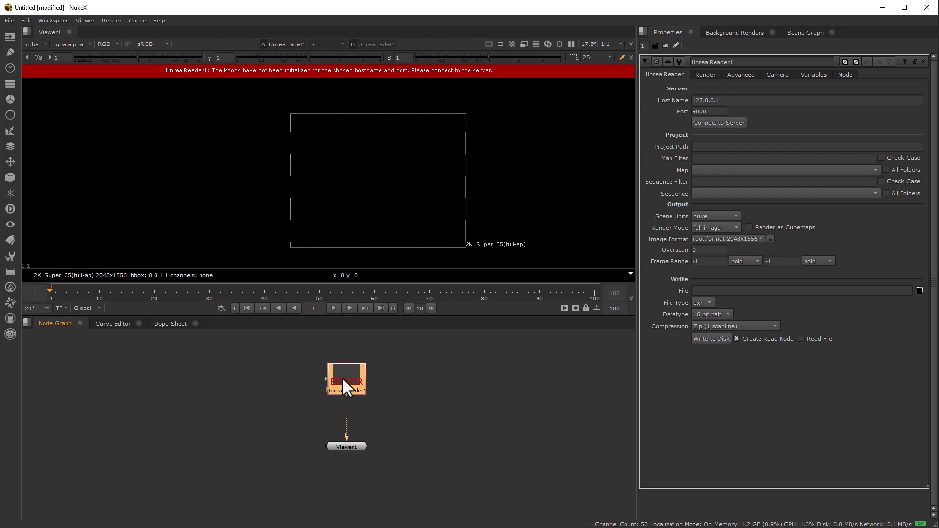
{"action": "left_click_drag", "start_coordinate": [342, 377], "coordinate": [347, 387]}
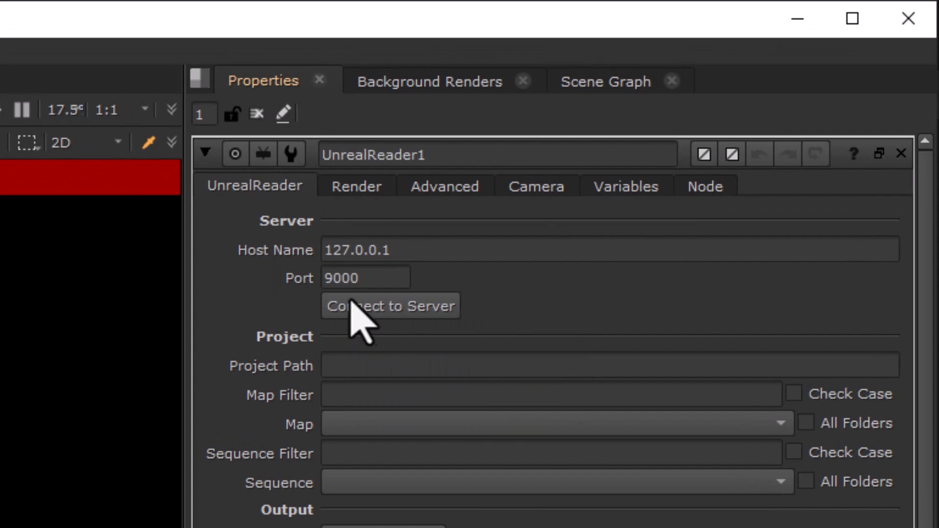
Connect UnrealReader1 to the running Unreal server, keeping its existing host name and port
{"action": "left_click", "coordinate": [362, 278]}
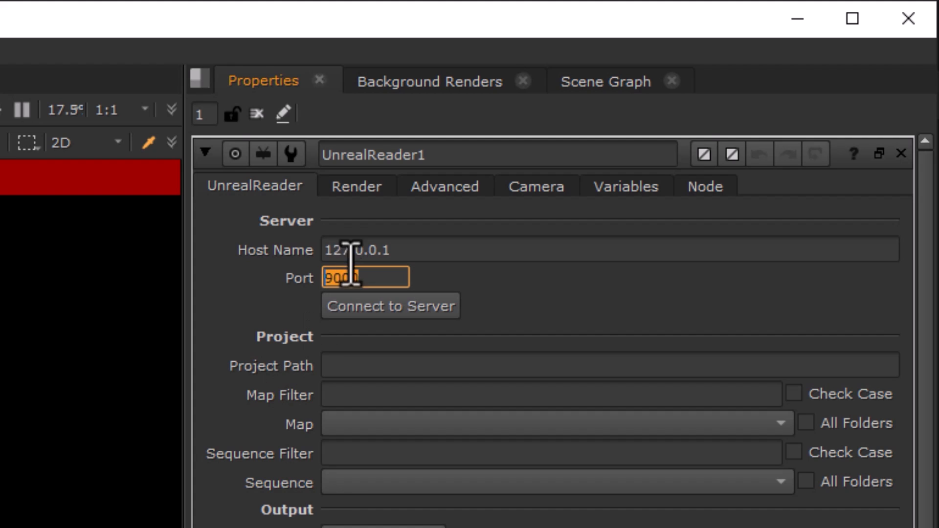
{"action": "left_click", "coordinate": [360, 309]}
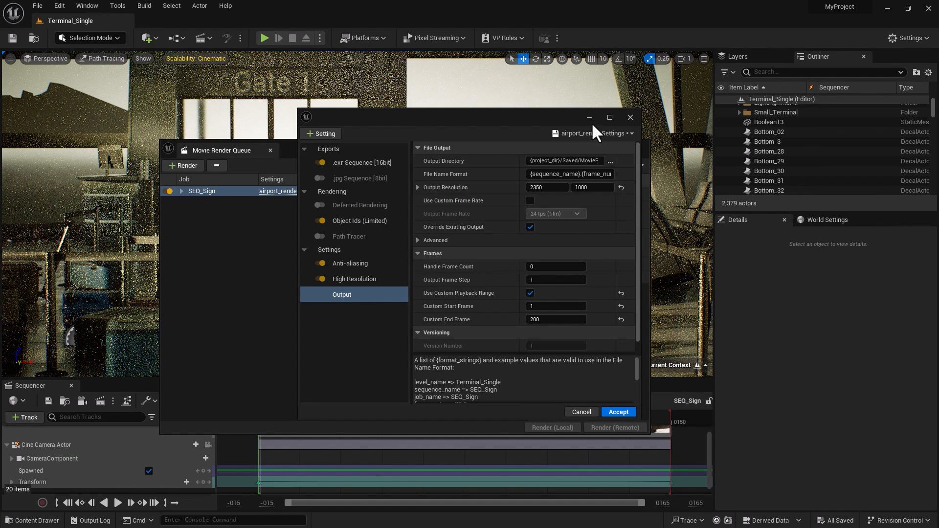
Check the render output resolution in Unreal Editor and create a matching 2350 x 1000 full size format named Airport in Nuke's project settings
{"action": "left_click_drag", "start_coordinate": [558, 119], "coordinate": [0, 274]}
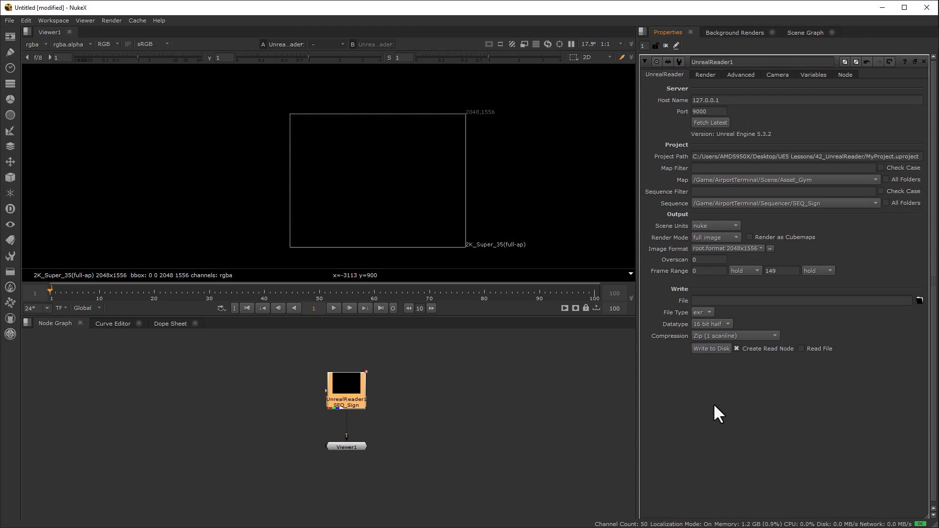
{"action": "key", "text": "s"}
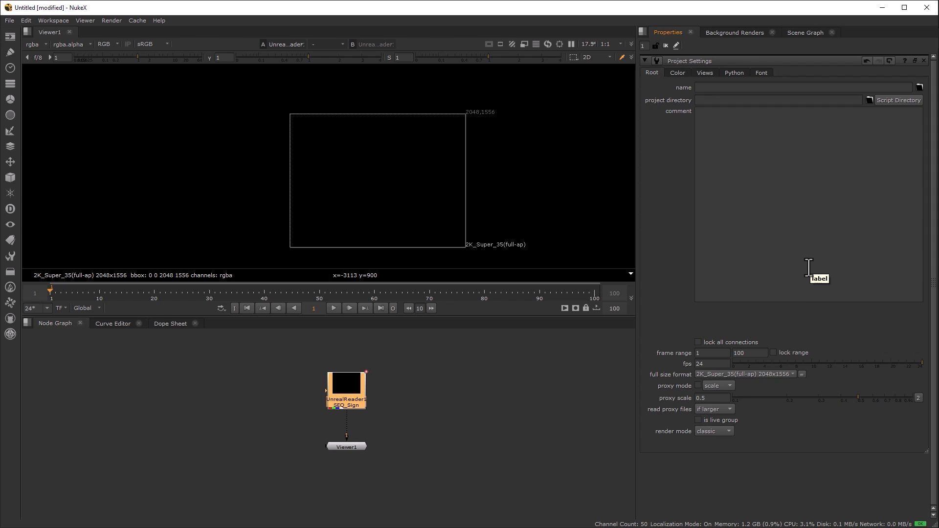
{"action": "left_click", "coordinate": [720, 375]}
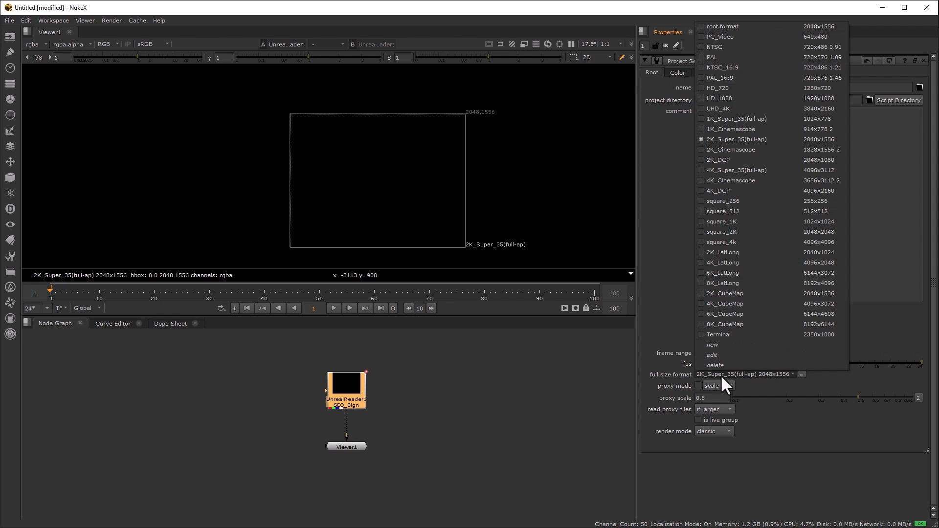
{"action": "left_click", "coordinate": [722, 350]}
{"action": "type", "text": "2350"}
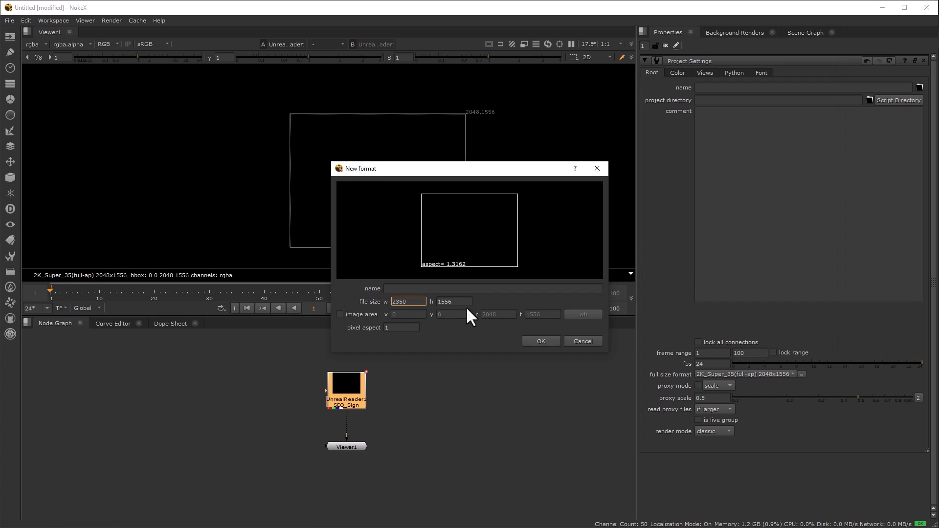
{"action": "left_click", "coordinate": [445, 303]}
{"action": "left_click_drag", "start_coordinate": [453, 304], "coordinate": [414, 302]}
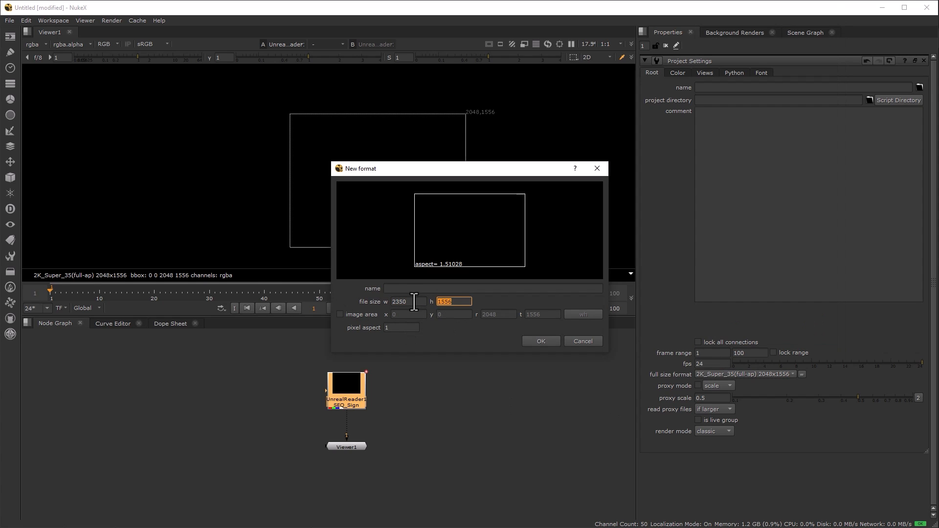
{"action": "type", "text": "1000"}
{"action": "left_click", "coordinate": [403, 289]}
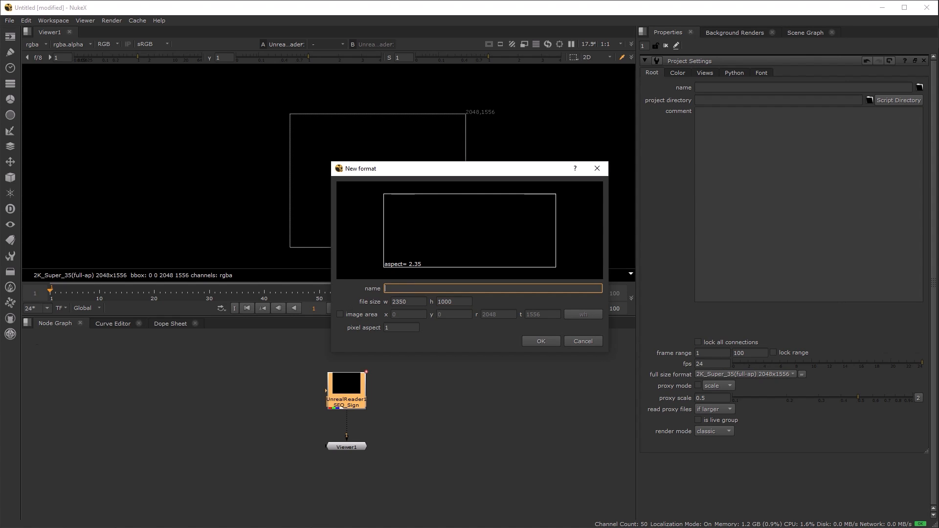
{"action": "type", "text": "Airport"}
{"action": "left_click", "coordinate": [539, 340]}
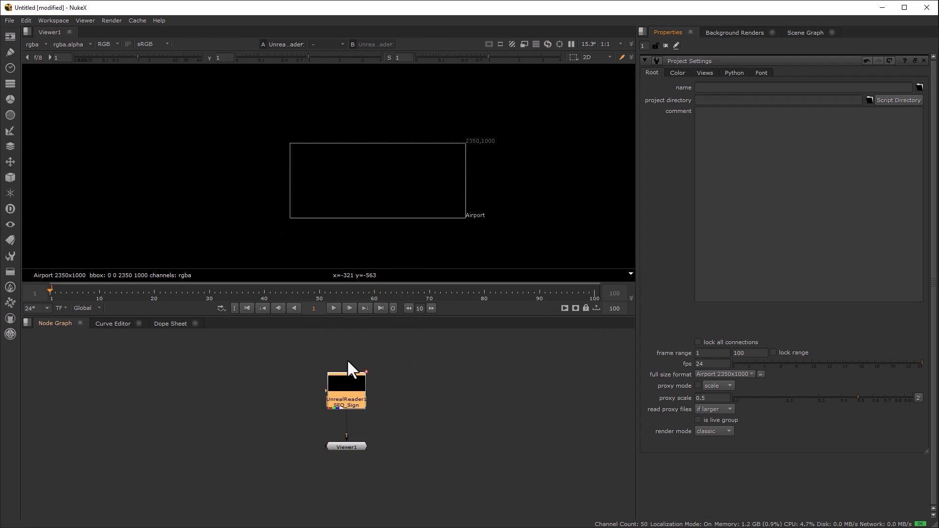
Reopen UnrealReader1's properties, switch to Unreal Editor and check the level assets in AirportTerminal's Scene folder, closing the Movie Render Queue
{"action": "double_click", "coordinate": [341, 382]}
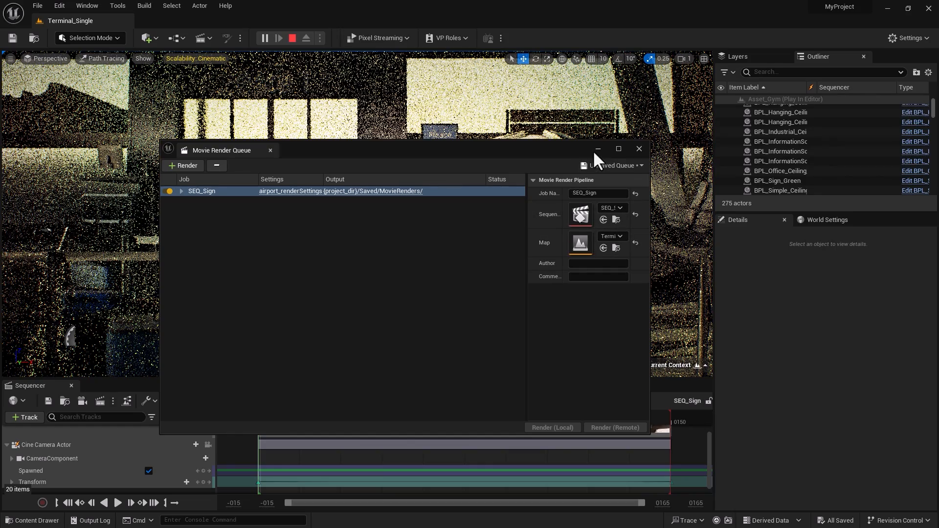
{"action": "left_click", "coordinate": [32, 520]}
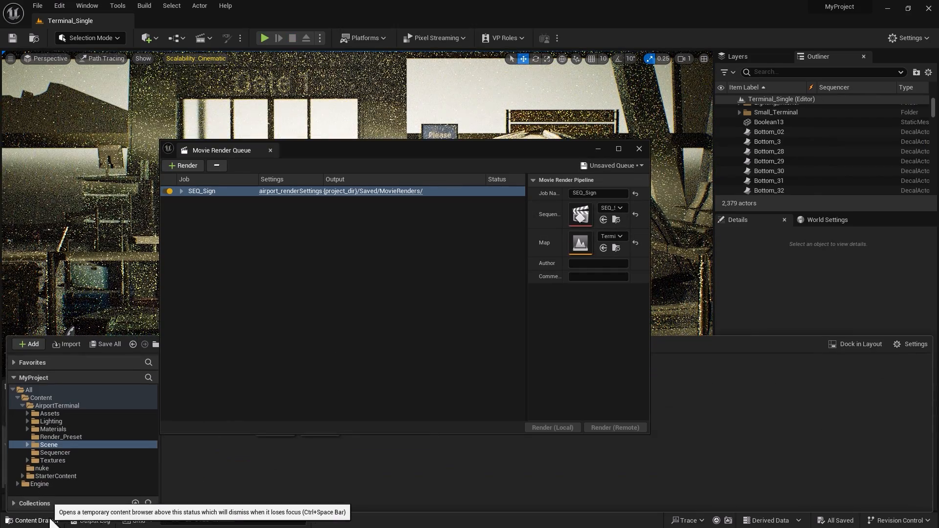
{"action": "left_click", "coordinate": [639, 149]}
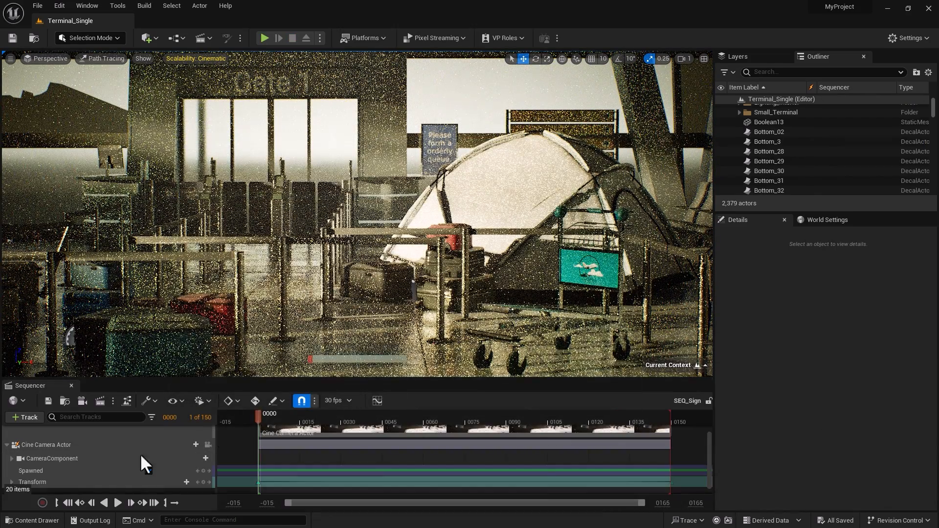
{"action": "left_click", "coordinate": [50, 521]}
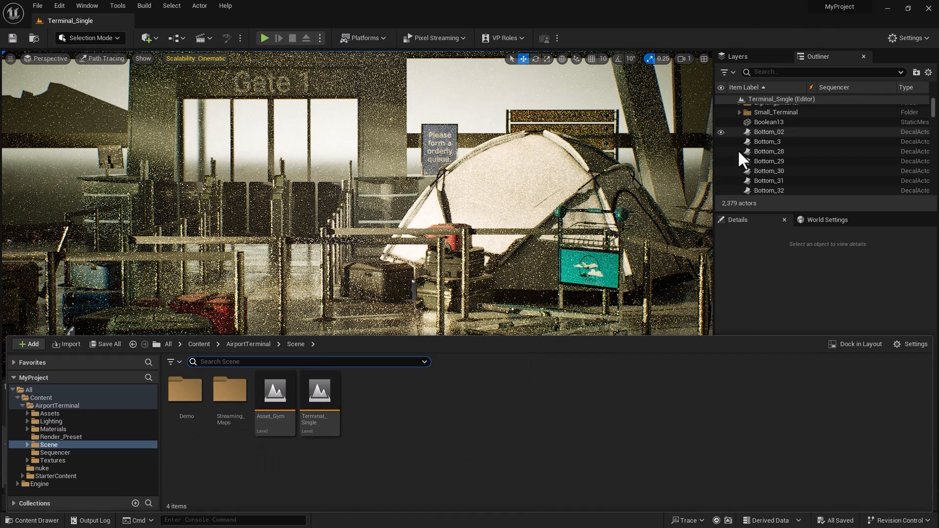
Back in Nuke, set UnrealReader1's map to /Game/AirportTerminal/Scene/Terminal_Single and inspect the rendered frame
{"action": "key", "text": "alt+Tab"}
{"action": "left_click", "coordinate": [723, 181]}
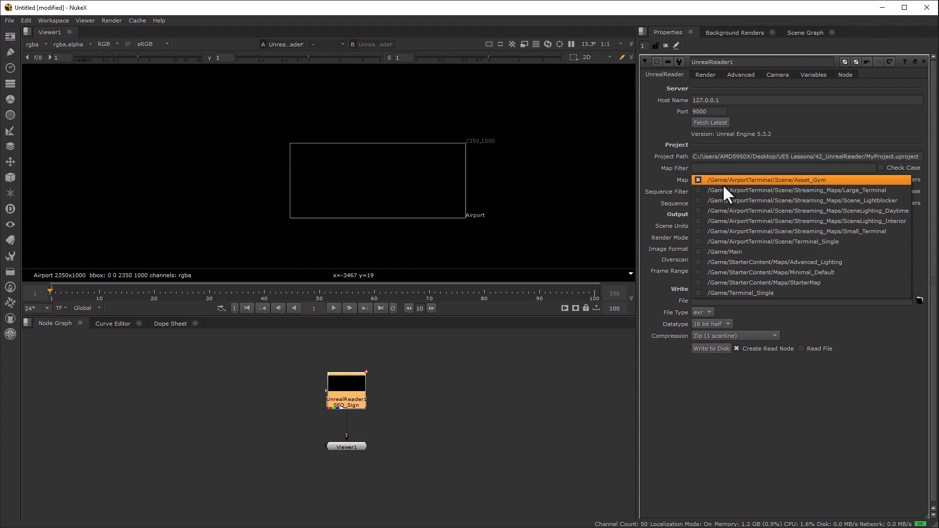
{"action": "left_click", "coordinate": [723, 241]}
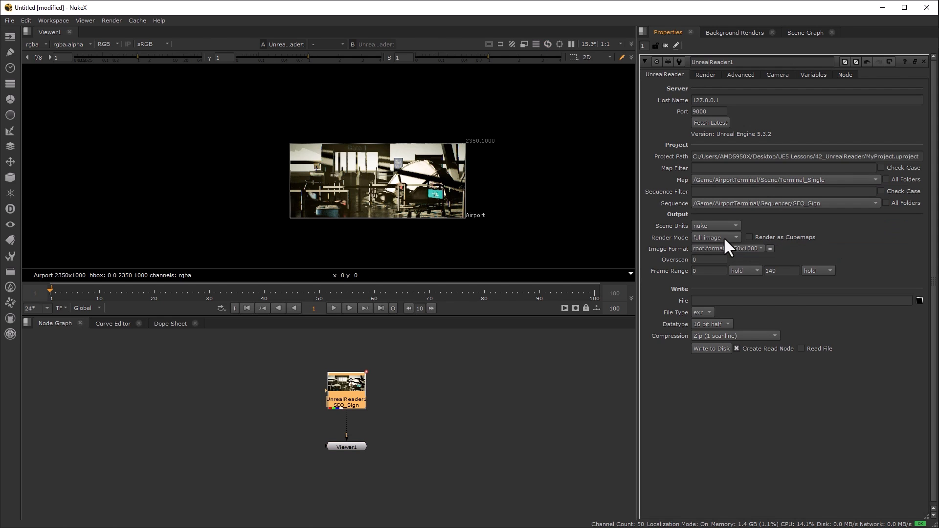
{"action": "scroll", "coordinate": [386, 189], "scroll_direction": "up", "scroll_amount": 2}
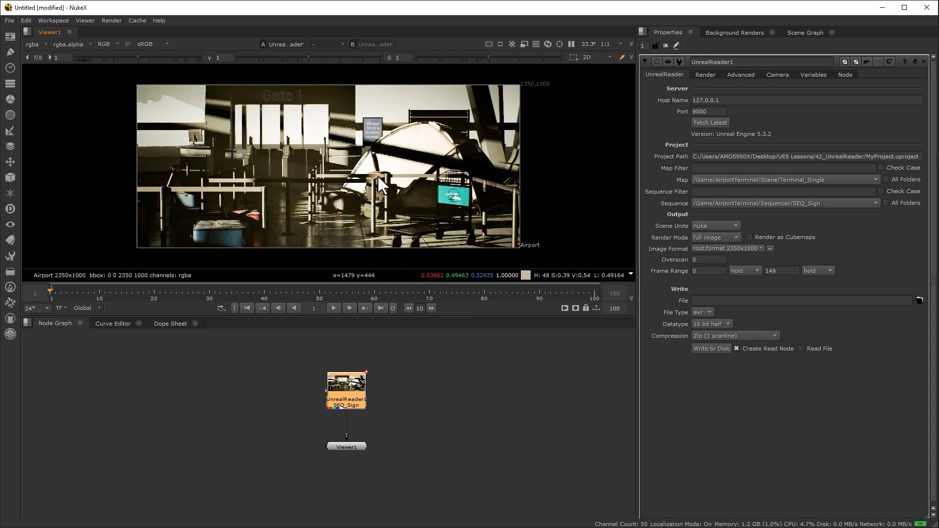
Review UnrealReader1's render mode and image format choices, keeping full image and root.format
{"action": "left_click", "coordinate": [716, 237]}
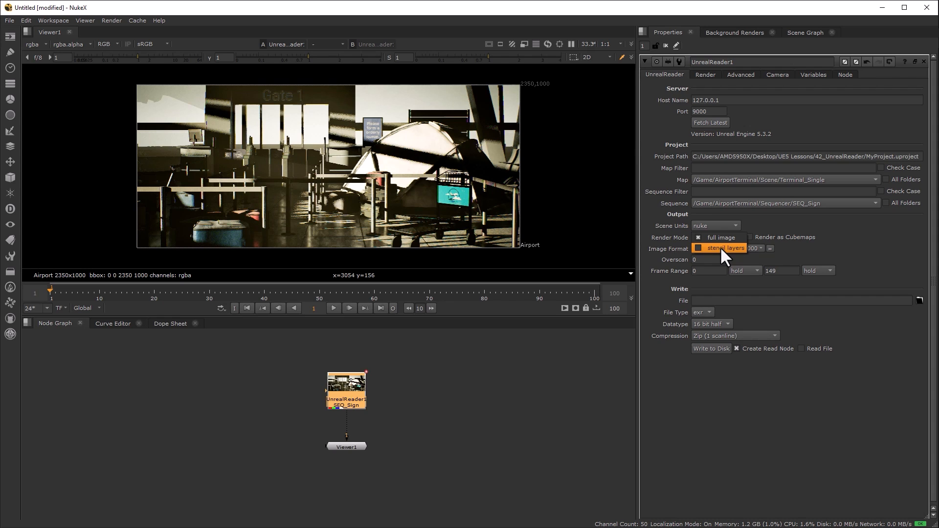
{"action": "left_click", "coordinate": [723, 236]}
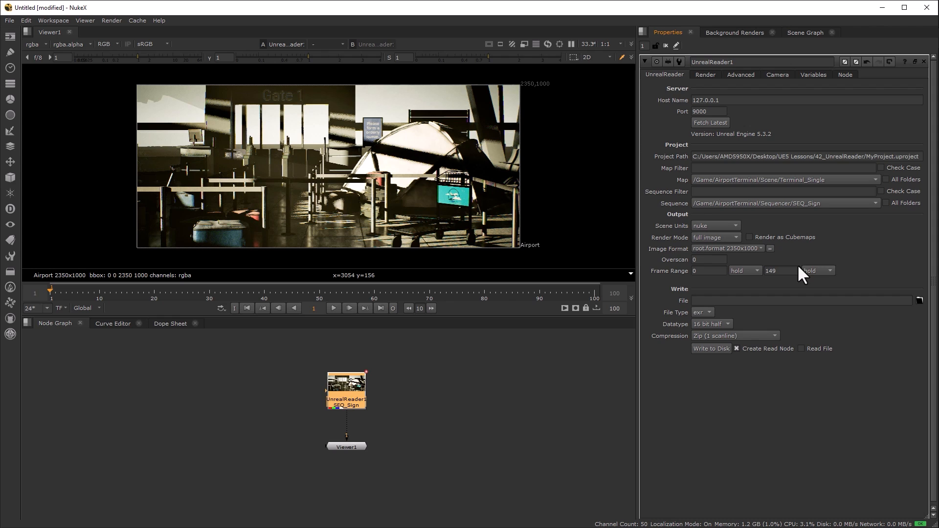
{"action": "left_click", "coordinate": [736, 251]}
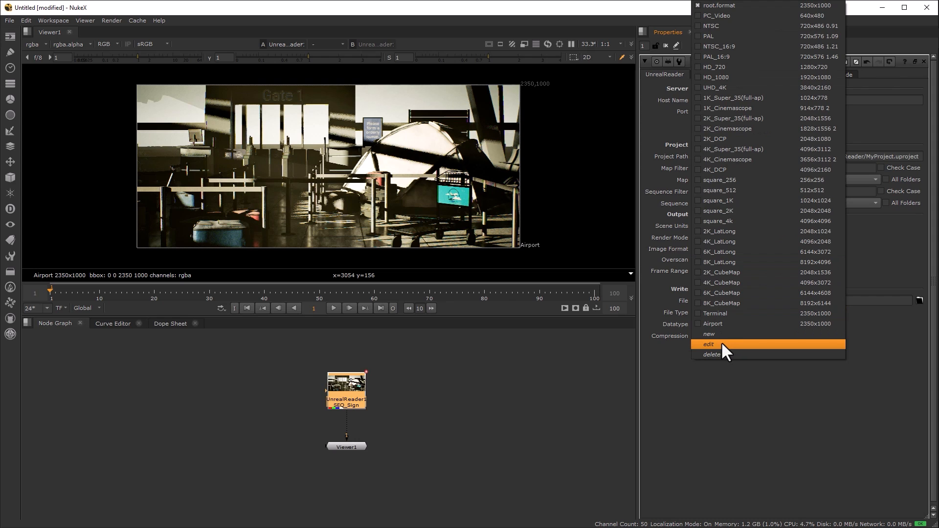
{"action": "left_click", "coordinate": [576, 377]}
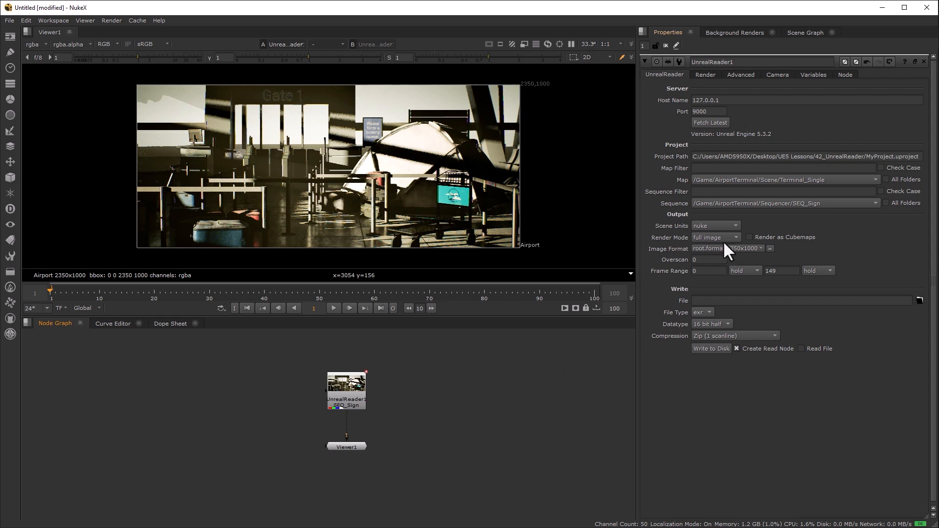
{"action": "scroll", "coordinate": [640, 375], "scroll_direction": "down", "scroll_amount": 1}
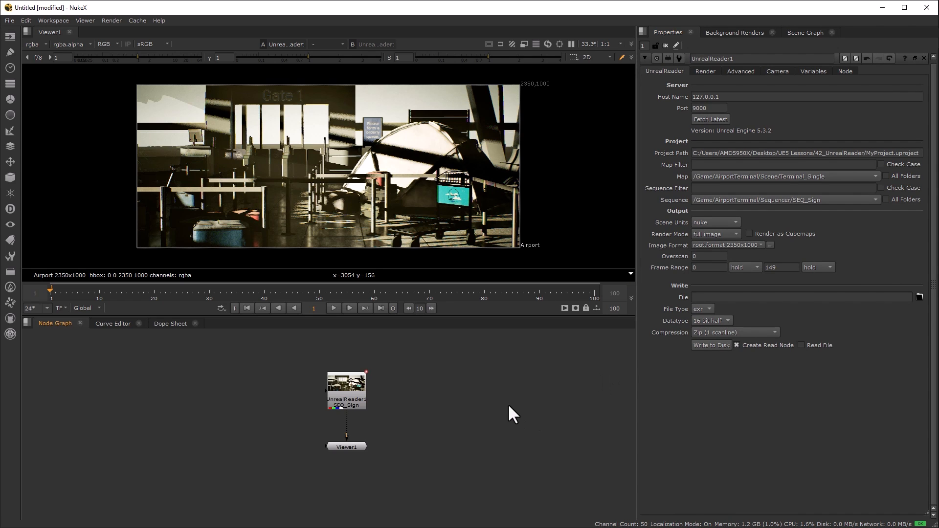
Create a Write node beside UnrealReader1 and compare its output settings with UnrealReader1's own Write section
{"action": "key", "text": "w"}
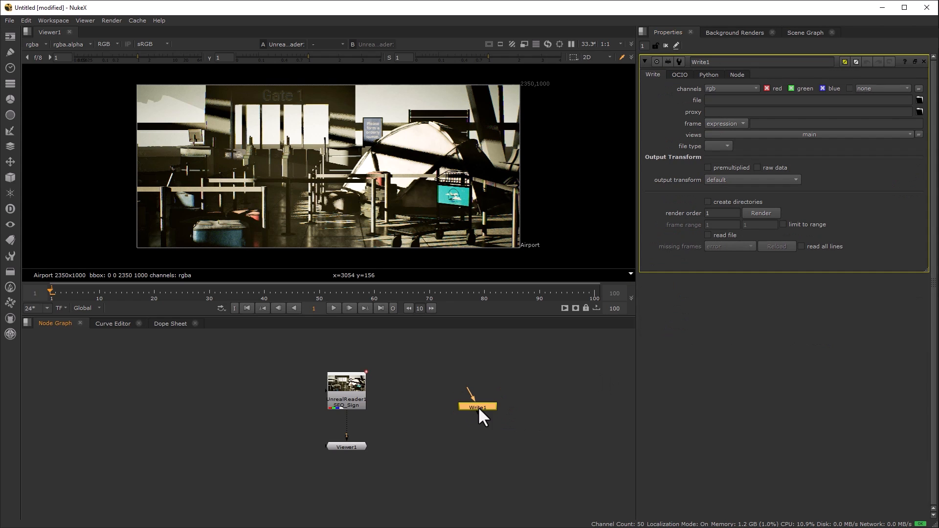
{"action": "left_click", "coordinate": [478, 406]}
{"action": "left_click", "coordinate": [337, 394]}
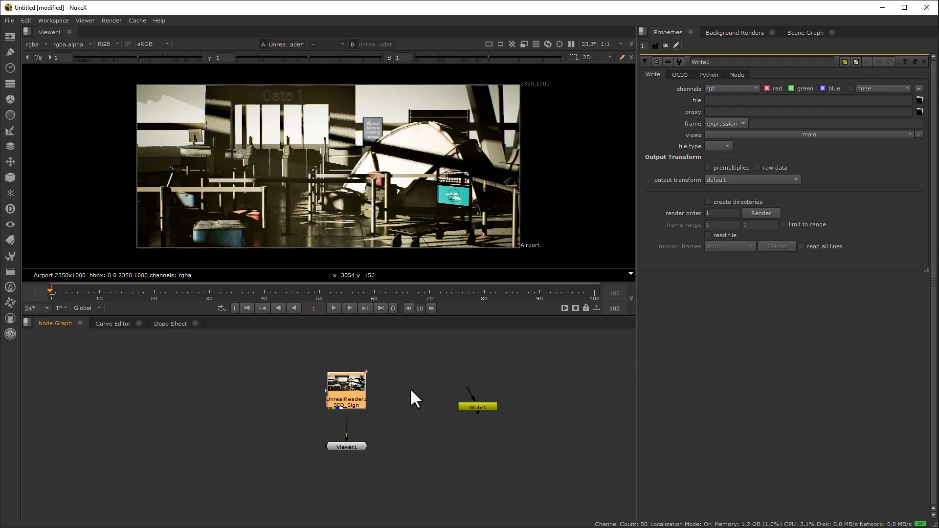
{"action": "double_click", "coordinate": [351, 386]}
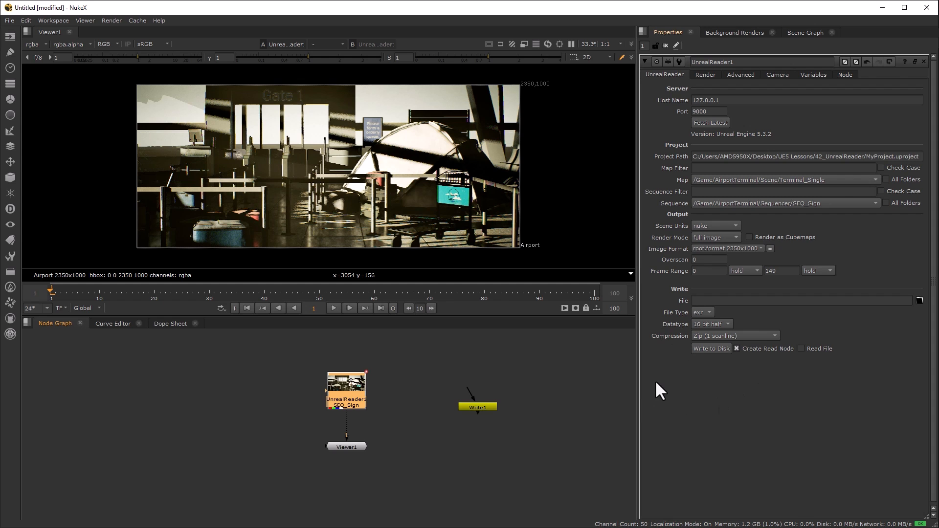
{"action": "left_click", "coordinate": [481, 405]}
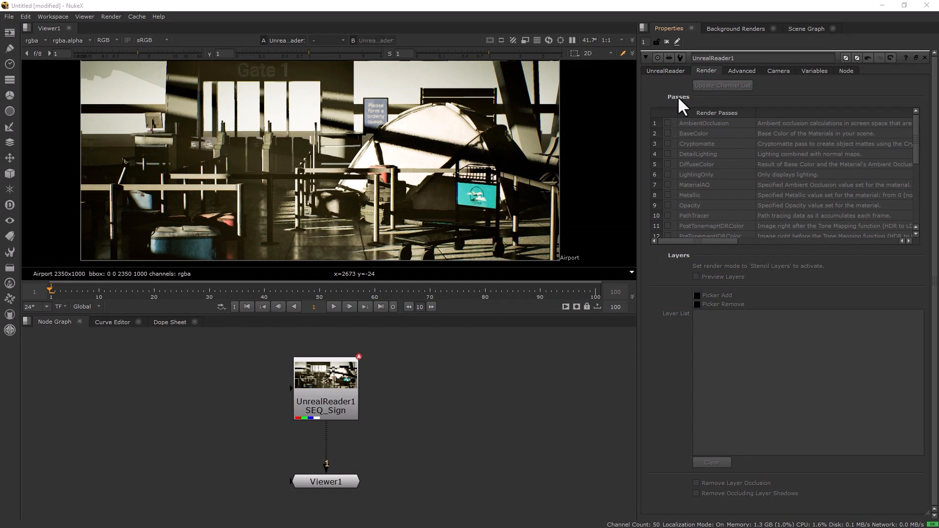
Enable the Cryptomatte, WorldPosition, WorldDepth and PathTracer render passes in UnrealReader1
{"action": "left_click_drag", "start_coordinate": [912, 145], "coordinate": [920, 219]}
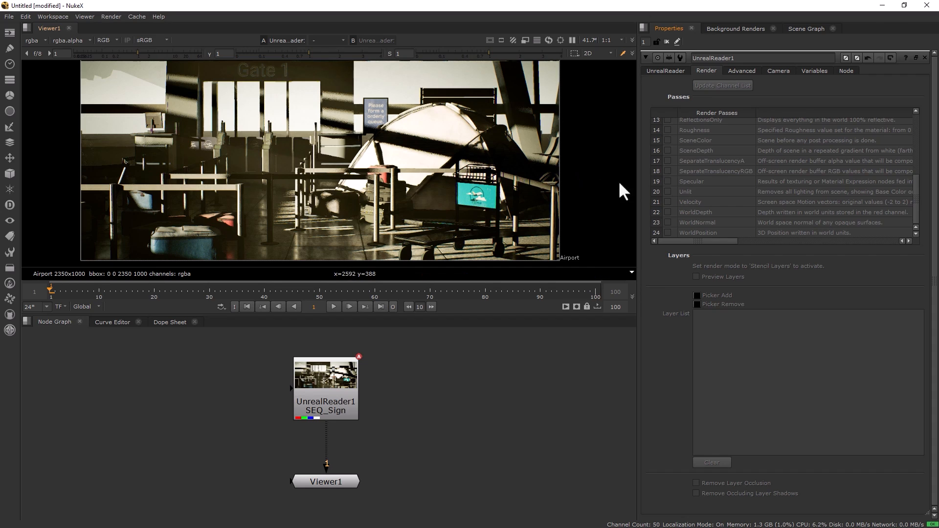
{"action": "left_click", "coordinate": [326, 386]}
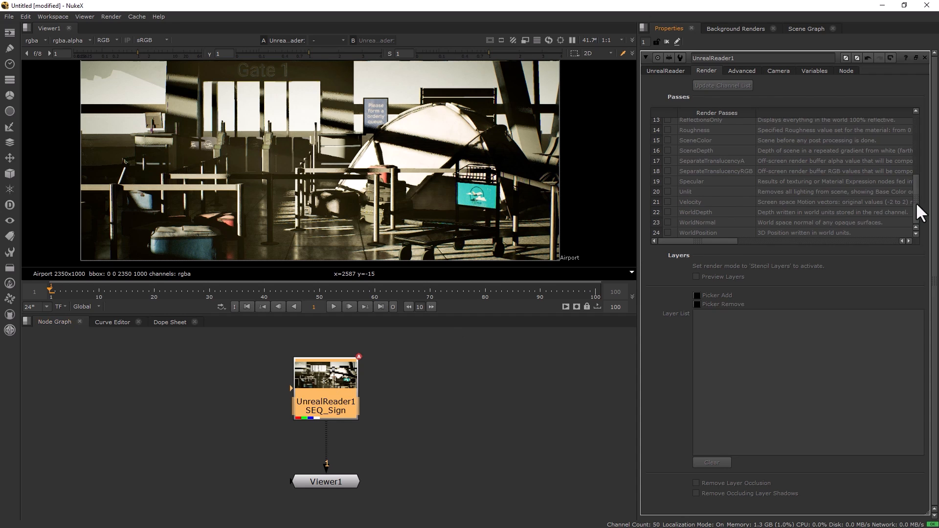
{"action": "left_click_drag", "start_coordinate": [914, 209], "coordinate": [924, 165]}
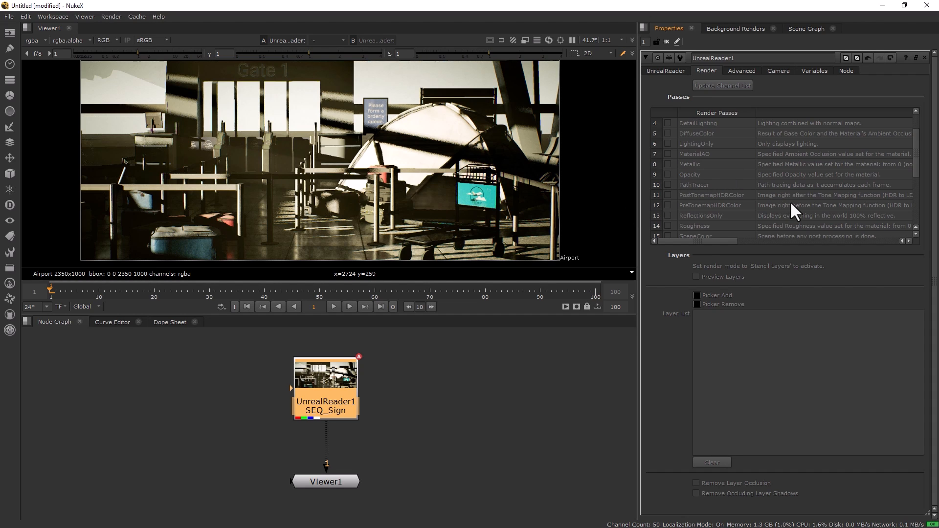
{"action": "mouse_move", "coordinate": [914, 152]}
{"action": "left_mouse_down"}
{"action": "mouse_move", "coordinate": [912, 173]}
{"action": "mouse_move", "coordinate": [921, 138]}
{"action": "left_mouse_up"}
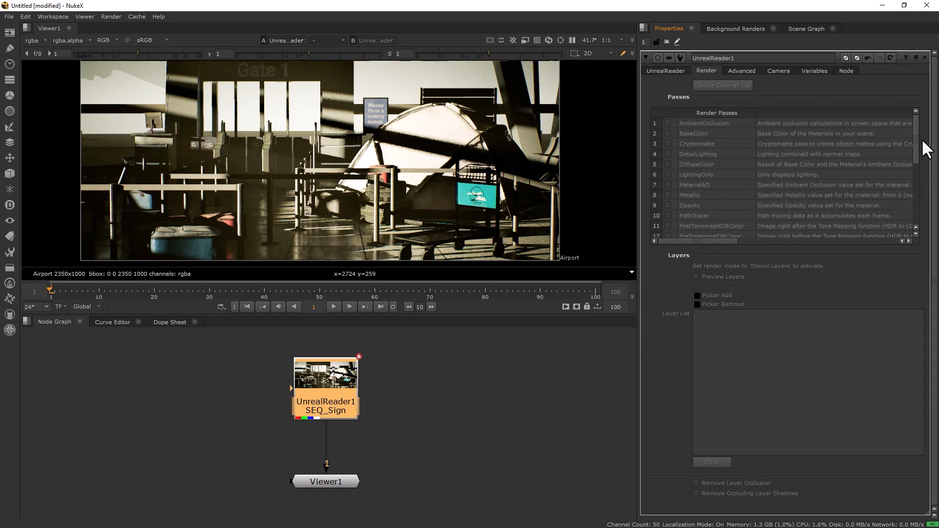
{"action": "left_click", "coordinate": [667, 143]}
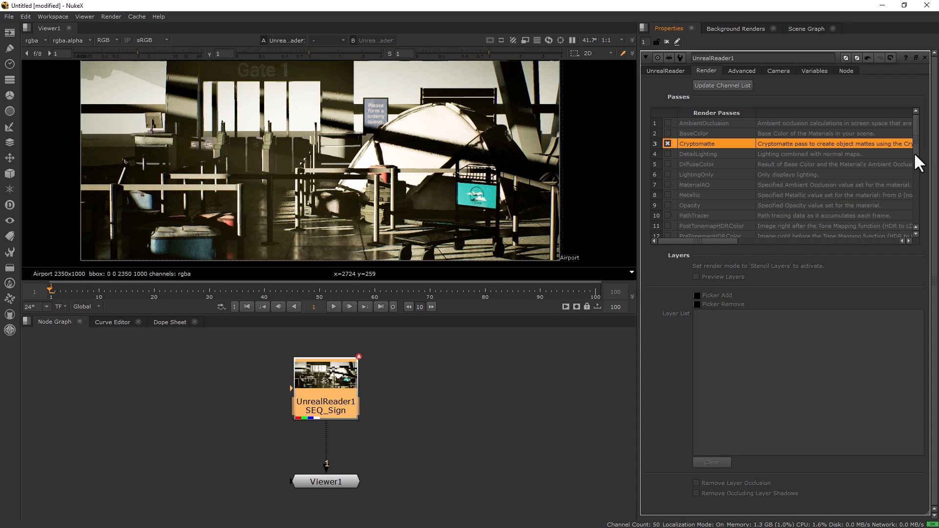
{"action": "left_click_drag", "start_coordinate": [914, 152], "coordinate": [913, 221]}
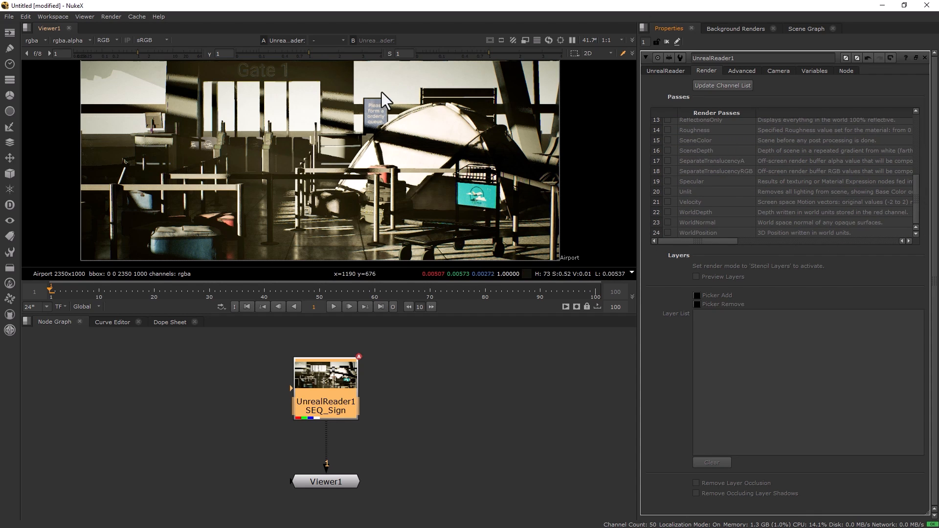
{"action": "left_click", "coordinate": [667, 233]}
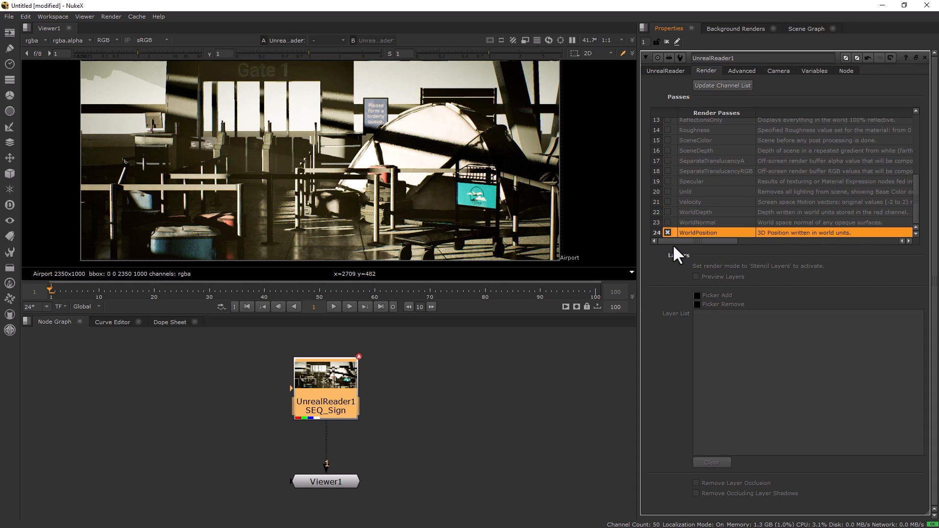
{"action": "left_click", "coordinate": [664, 212]}
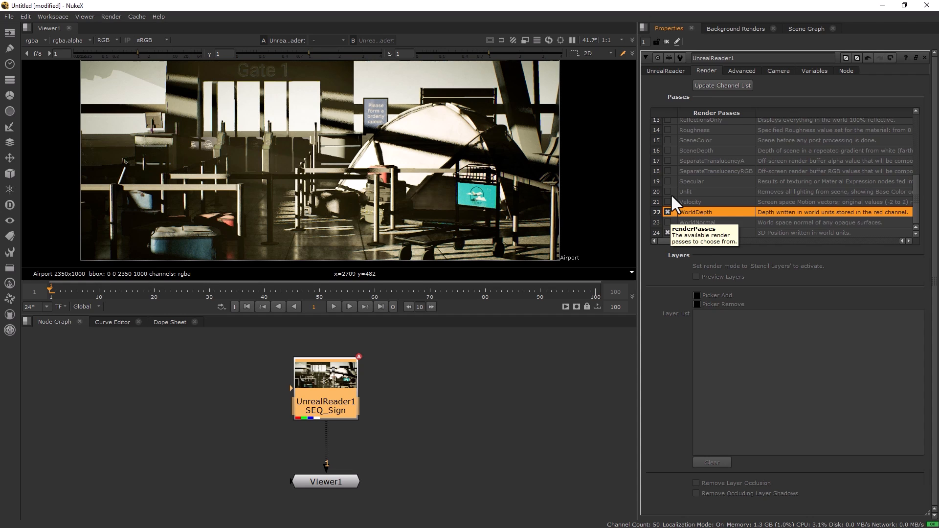
{"action": "scroll", "coordinate": [672, 197], "scroll_direction": "up", "scroll_amount": 1}
{"action": "scroll", "coordinate": [671, 194], "scroll_direction": "up", "scroll_amount": 1}
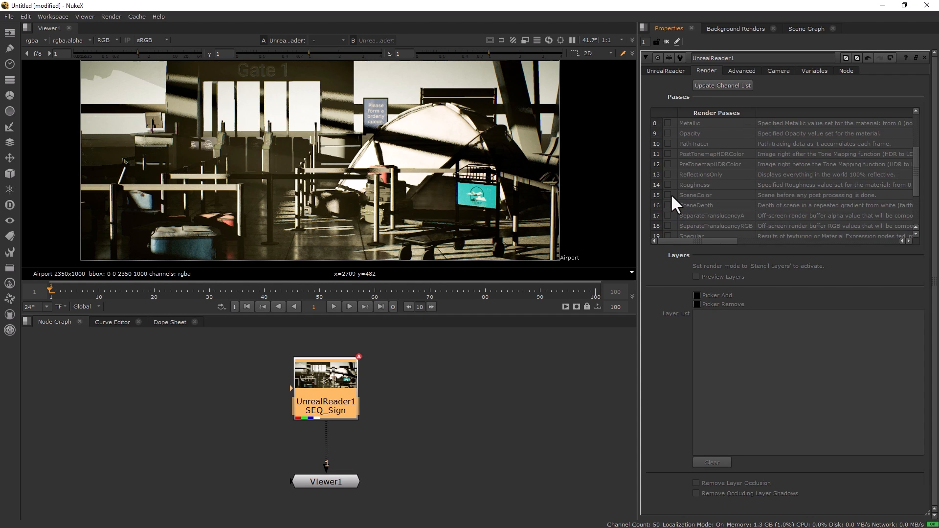
{"action": "left_click", "coordinate": [667, 143]}
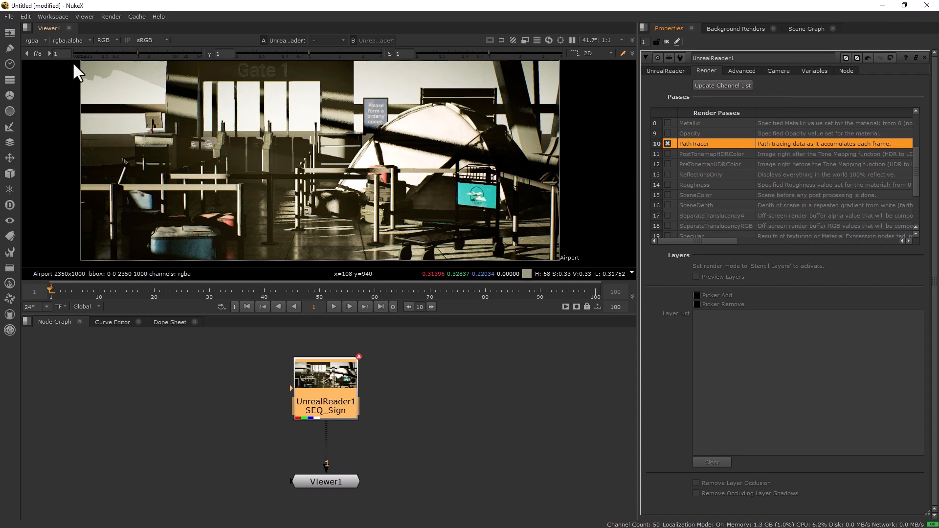
Update UnrealReader1's channel list and check which layers the viewer offers before and after the update
{"action": "left_click", "coordinate": [34, 40]}
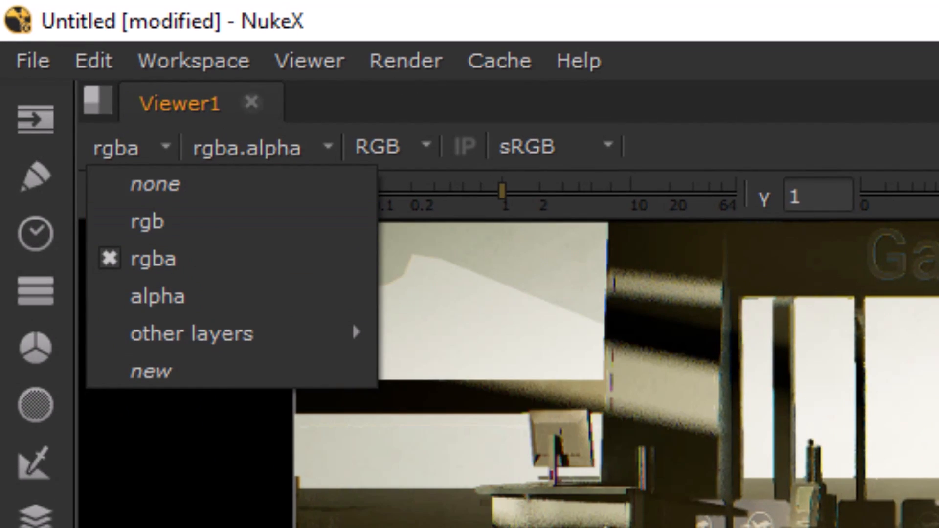
{"action": "left_click", "coordinate": [710, 85]}
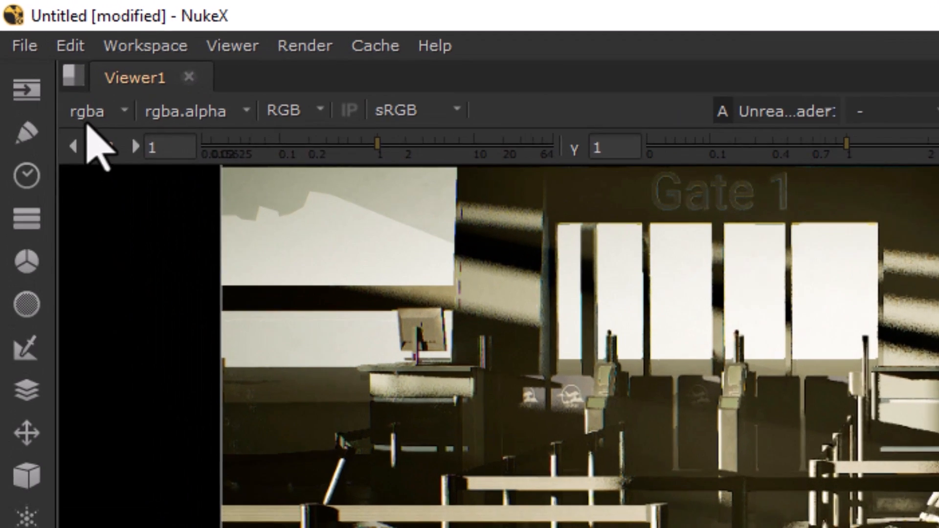
{"action": "left_click", "coordinate": [31, 41]}
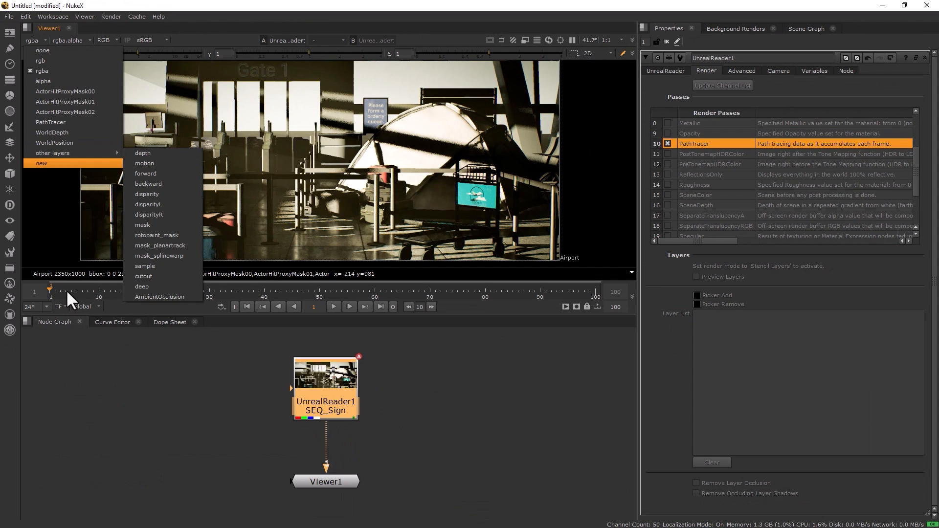
{"action": "left_click", "coordinate": [141, 351]}
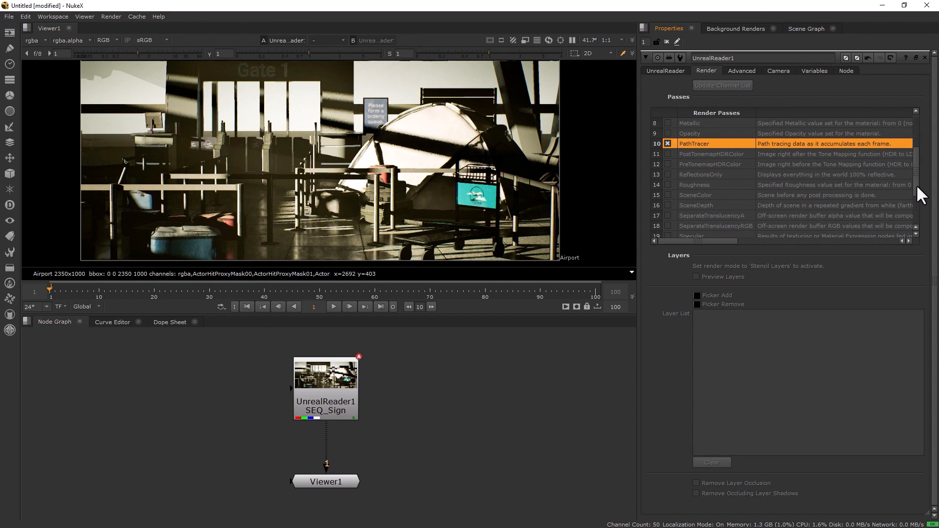
Review UnrealReader1's selected passes and the stencil layers render mode option, keeping full image
{"action": "left_click_drag", "start_coordinate": [917, 184], "coordinate": [923, 125]}
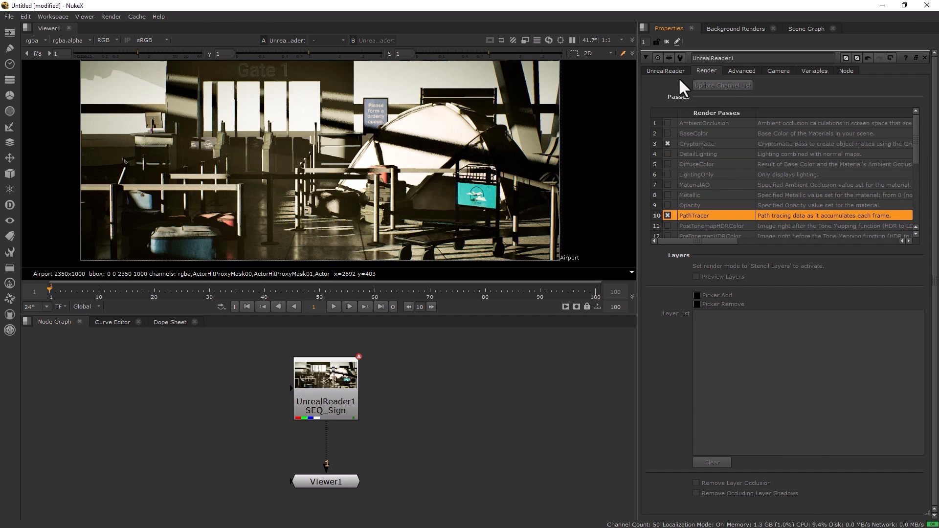
{"action": "left_click", "coordinate": [665, 72]}
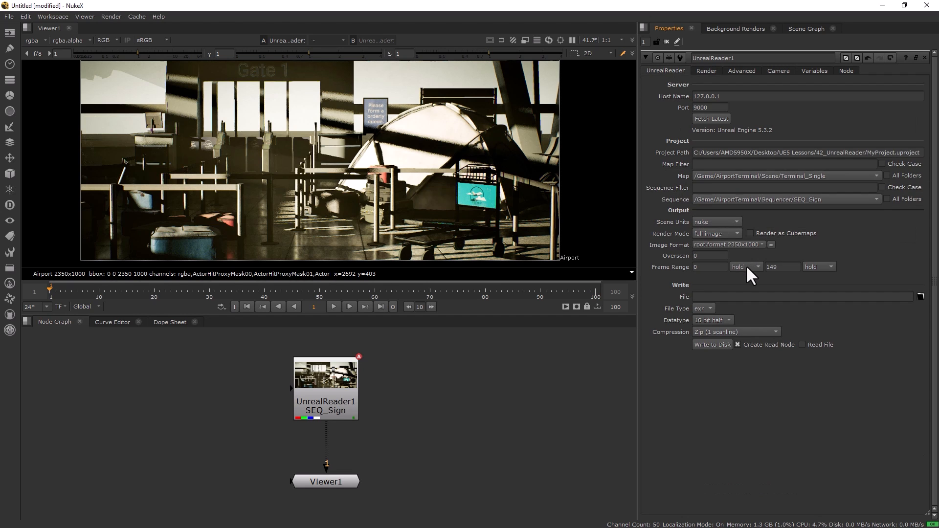
{"action": "left_click", "coordinate": [717, 233]}
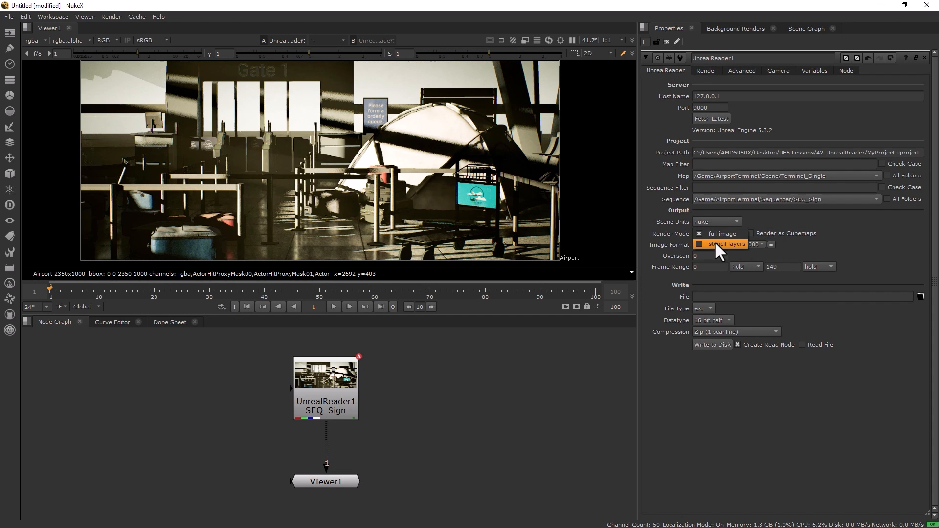
{"action": "left_click", "coordinate": [706, 71]}
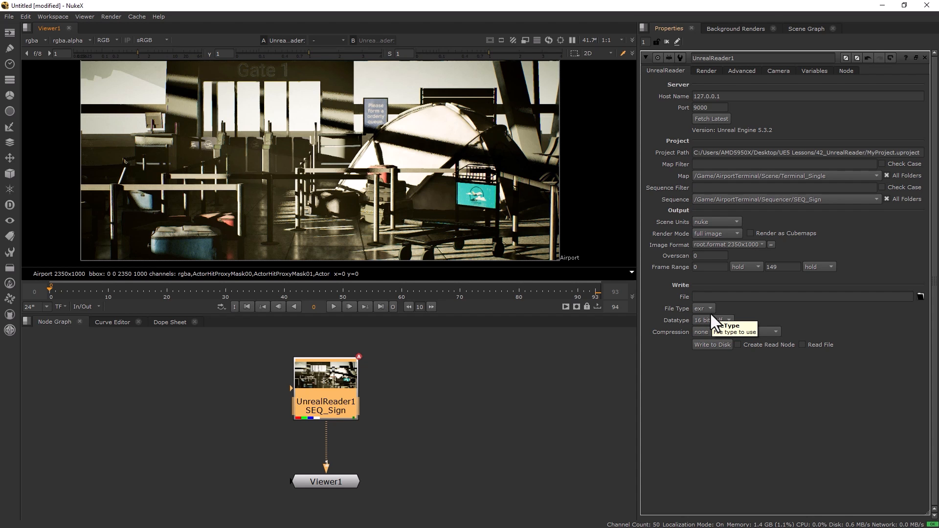
Set UnrealReader1's output file to PreRender_terminal_###.exr in Content/nuke/preRender, and write it to disk with Create Read Node enabled
{"action": "left_click", "coordinate": [919, 297]}
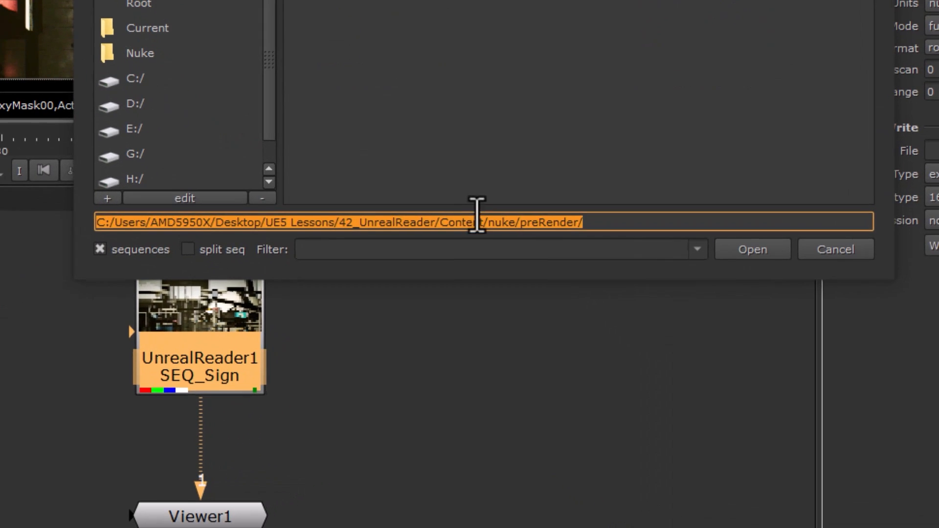
{"action": "key", "text": "End"}
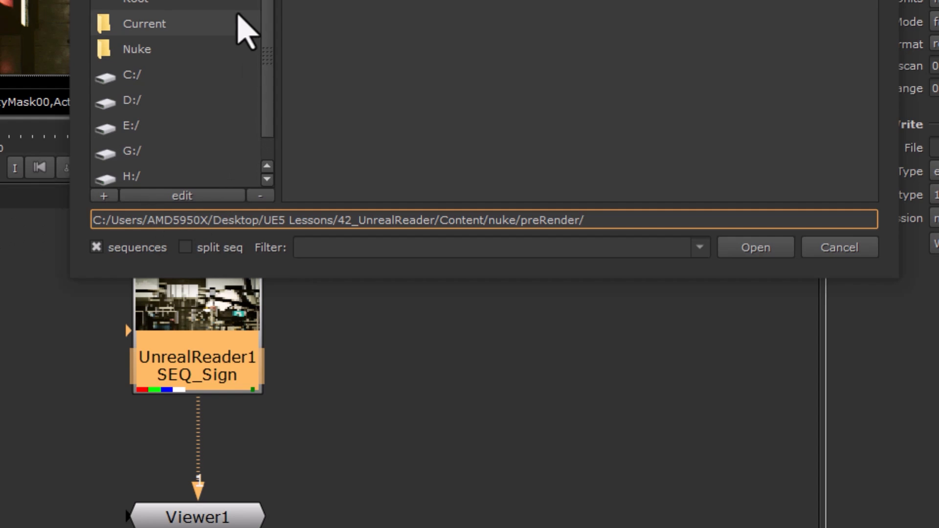
{"action": "key", "text": "Return"}
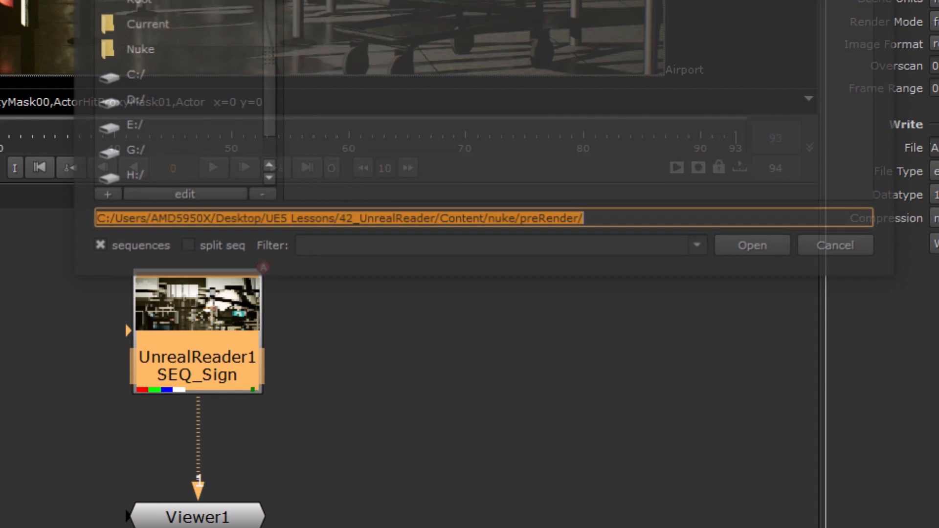
{"action": "left_click", "coordinate": [594, 225]}
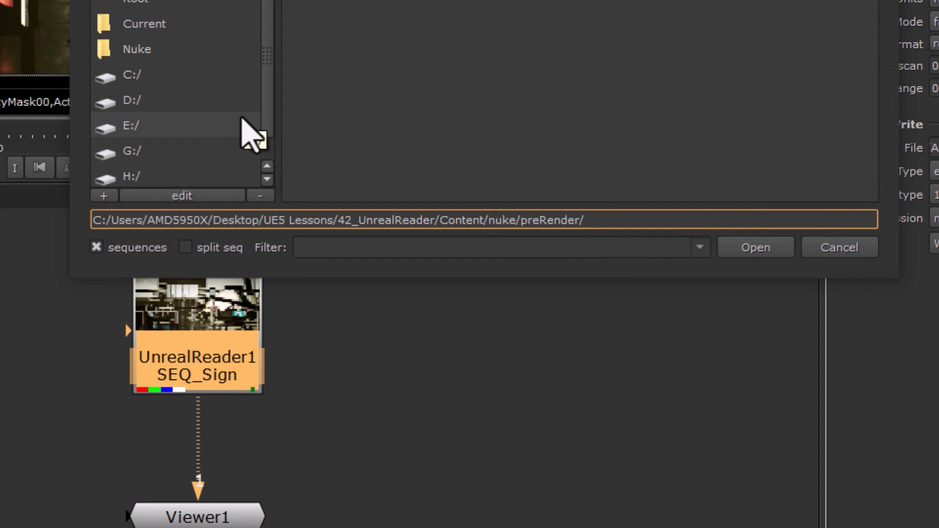
{"action": "type", "text": "PreRender_terminal"}
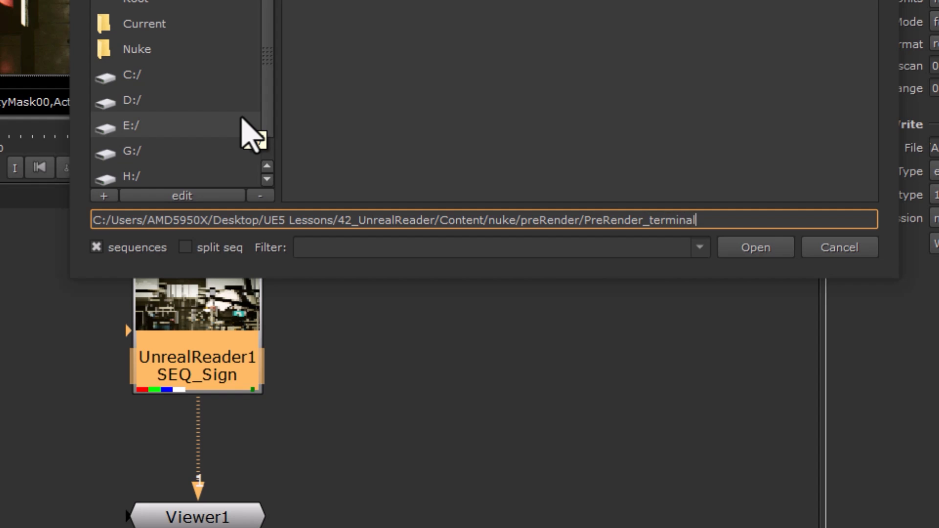
{"action": "type", "text": "_###.exr"}
{"action": "key", "text": "Return"}
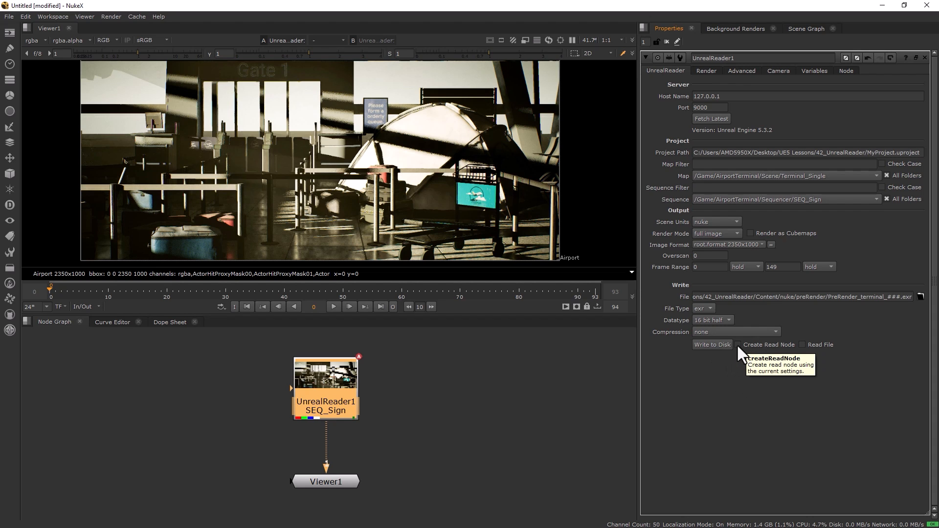
{"action": "left_click", "coordinate": [737, 345]}
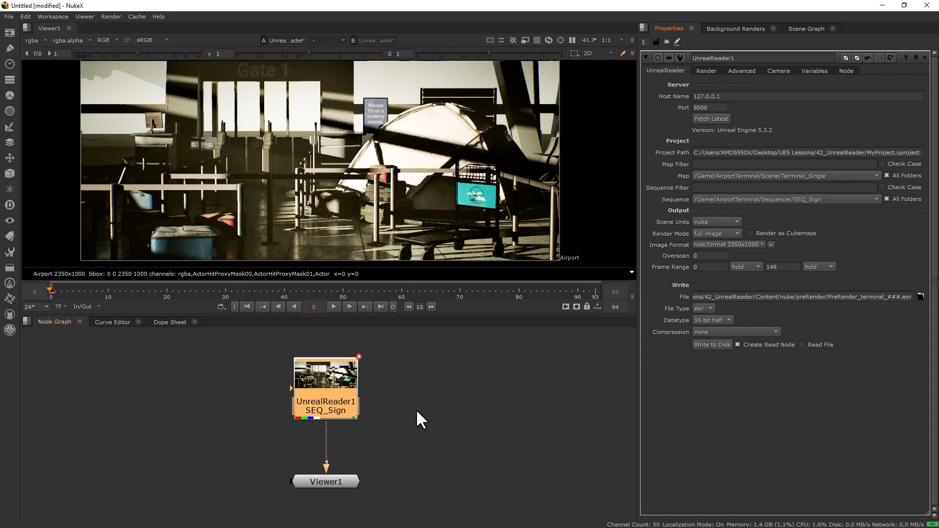
{"action": "left_click", "coordinate": [701, 346]}
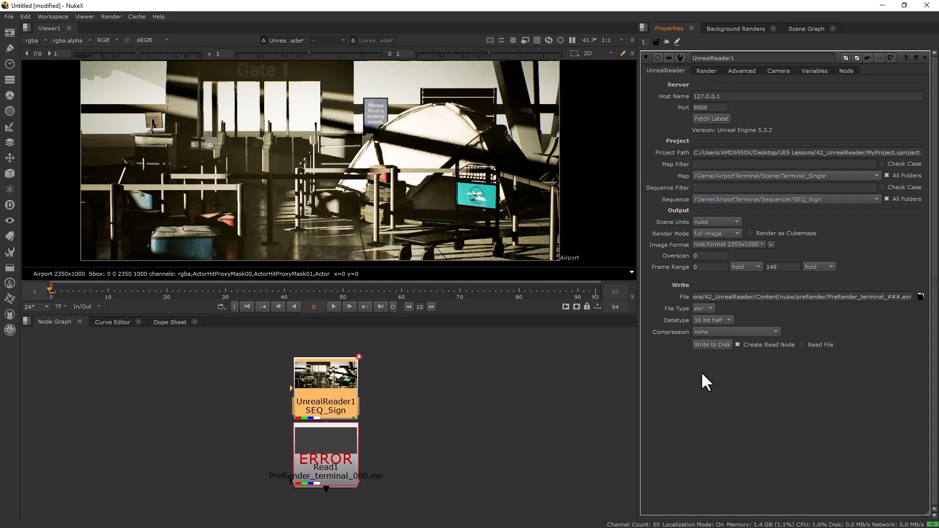
Place the Read1 node beside UnrealReader1 and enable Read File on UnrealReader1
{"action": "left_click_drag", "start_coordinate": [340, 466], "coordinate": [451, 377]}
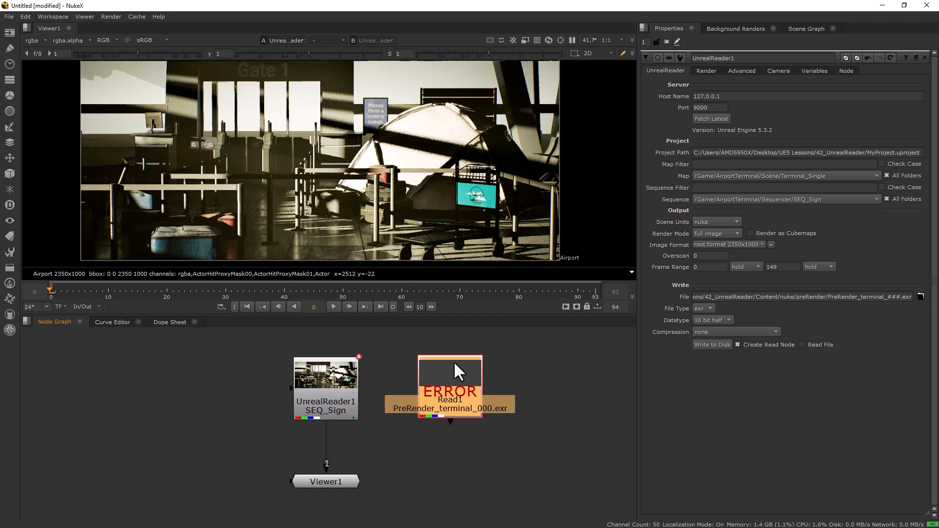
{"action": "left_click_drag", "start_coordinate": [452, 368], "coordinate": [451, 367]}
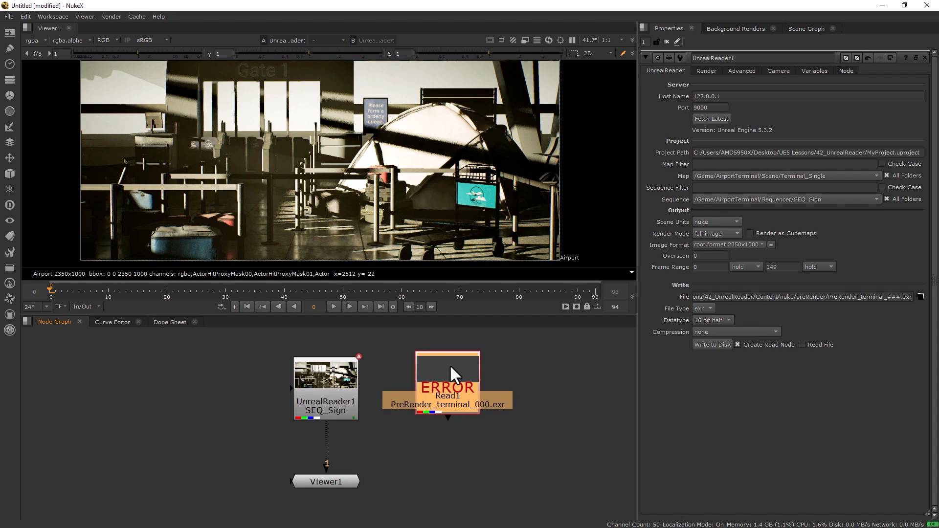
{"action": "left_click", "coordinate": [802, 344]}
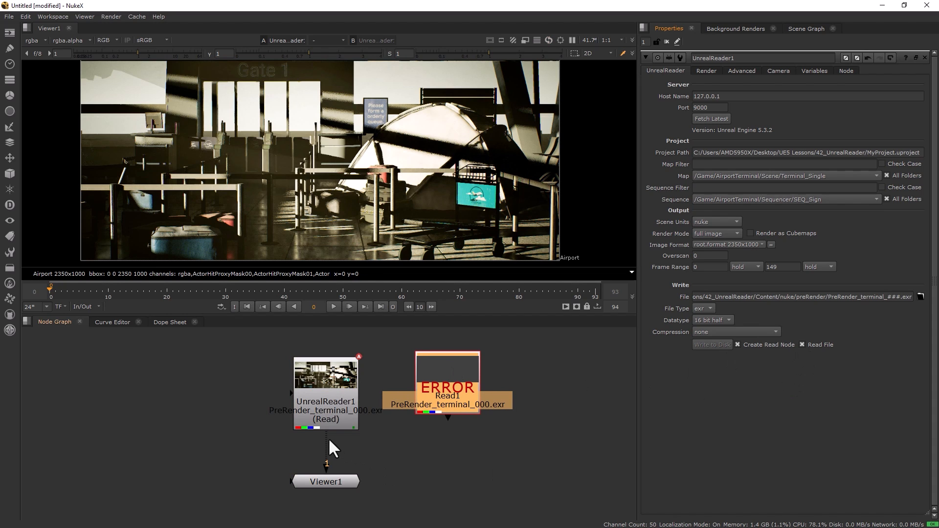
Connect Viewer1 to Read1 and reload Read1's PreRender_terminal_###.exr sequence
{"action": "left_click_drag", "start_coordinate": [328, 438], "coordinate": [445, 404]}
{"action": "left_click_drag", "start_coordinate": [342, 480], "coordinate": [450, 448]}
{"action": "double_click", "coordinate": [455, 406]}
{"action": "left_click", "coordinate": [762, 178]}
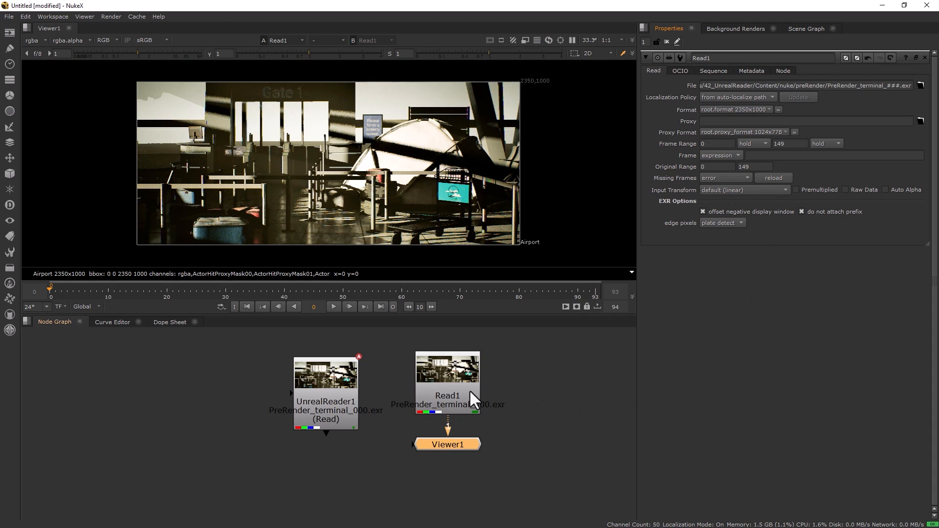
Reopen UnrealReader1's properties and view Read1's ActorHitProxyMask00, PathTracer, WorldDepth and WorldPosition layers in the viewer
{"action": "double_click", "coordinate": [334, 389]}
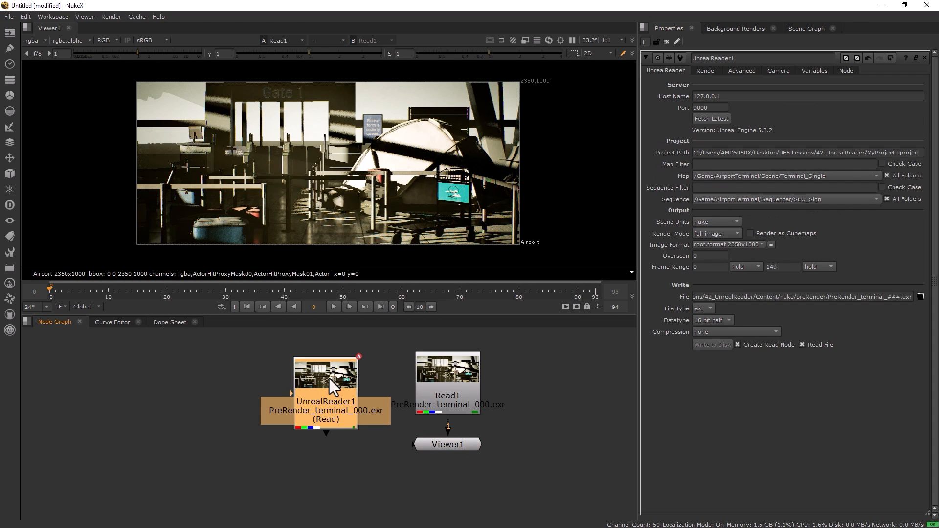
{"action": "left_click", "coordinate": [450, 367]}
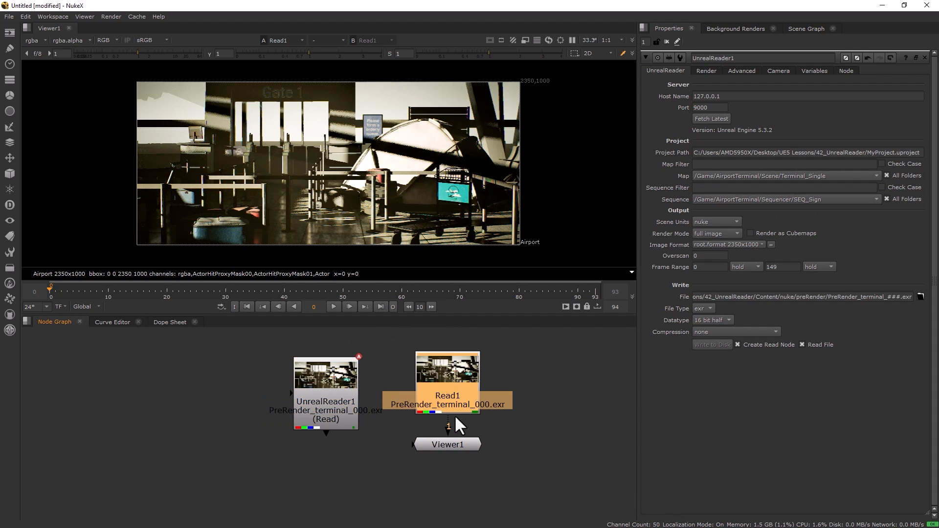
{"action": "left_click", "coordinate": [40, 41]}
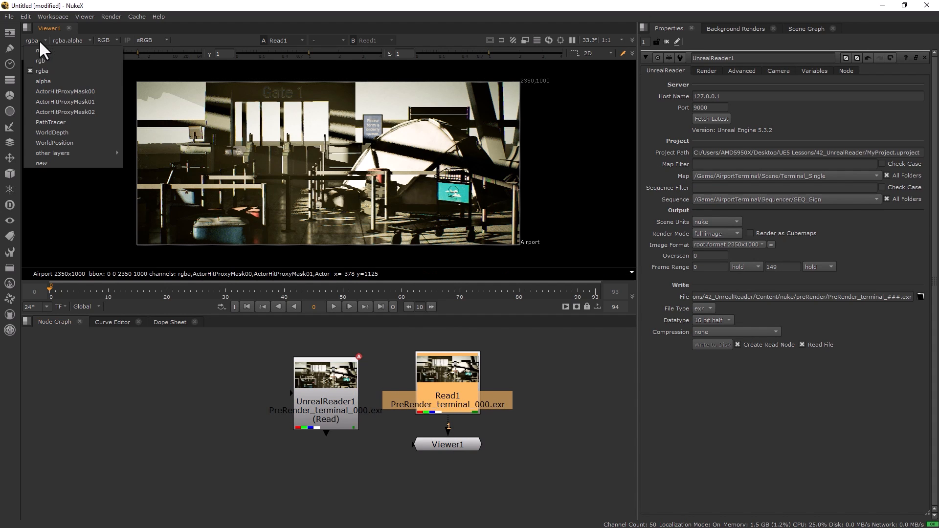
{"action": "left_click", "coordinate": [51, 92]}
{"action": "left_click", "coordinate": [48, 41]}
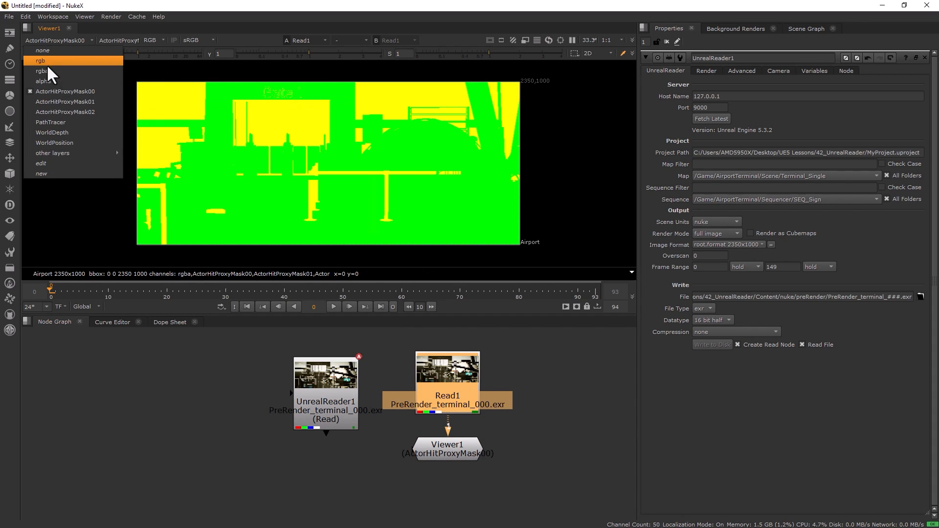
{"action": "left_click", "coordinate": [50, 122]}
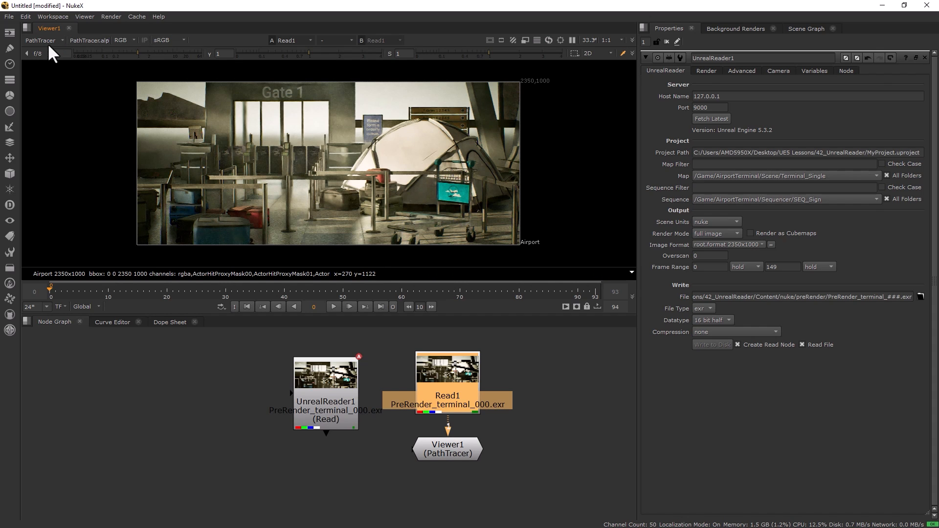
{"action": "left_click", "coordinate": [48, 41]}
{"action": "left_click", "coordinate": [54, 132]}
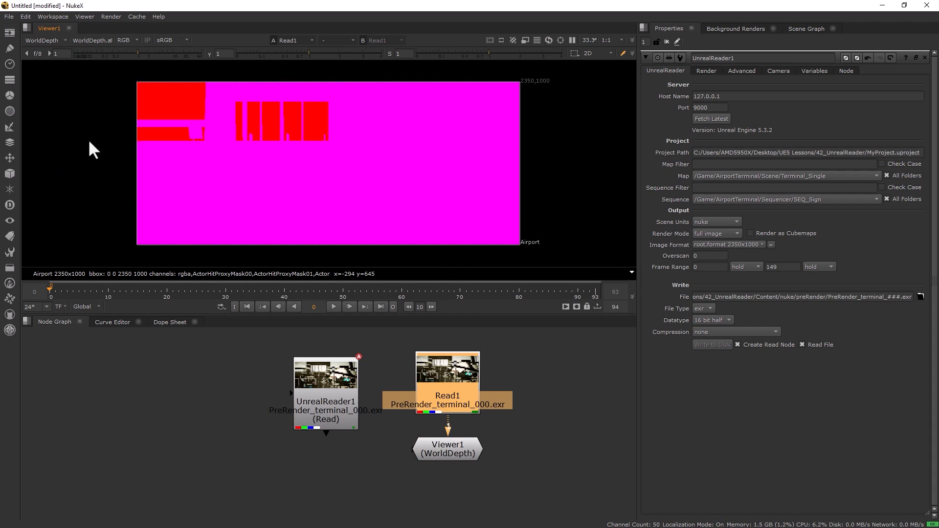
{"action": "left_click", "coordinate": [48, 41]}
{"action": "left_click", "coordinate": [58, 142]}
{"action": "left_click", "coordinate": [41, 38]}
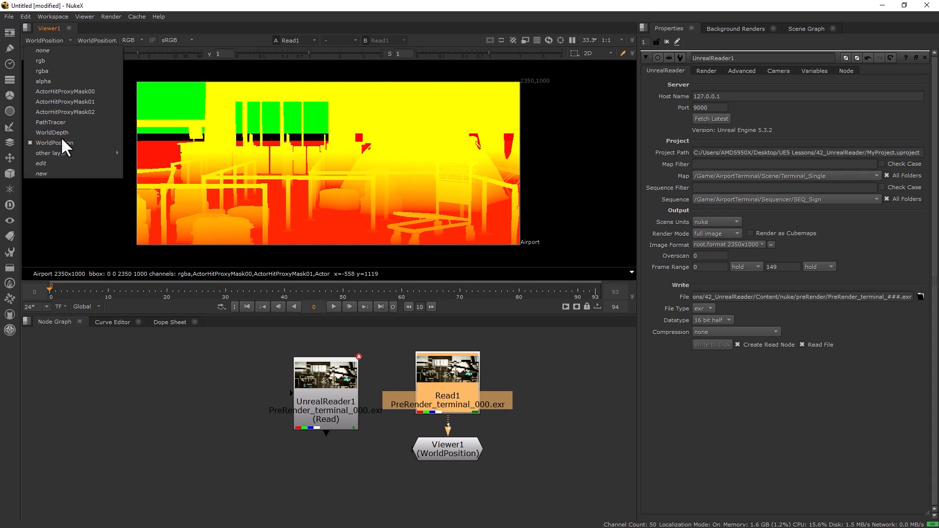
{"action": "left_click", "coordinate": [289, 494]}
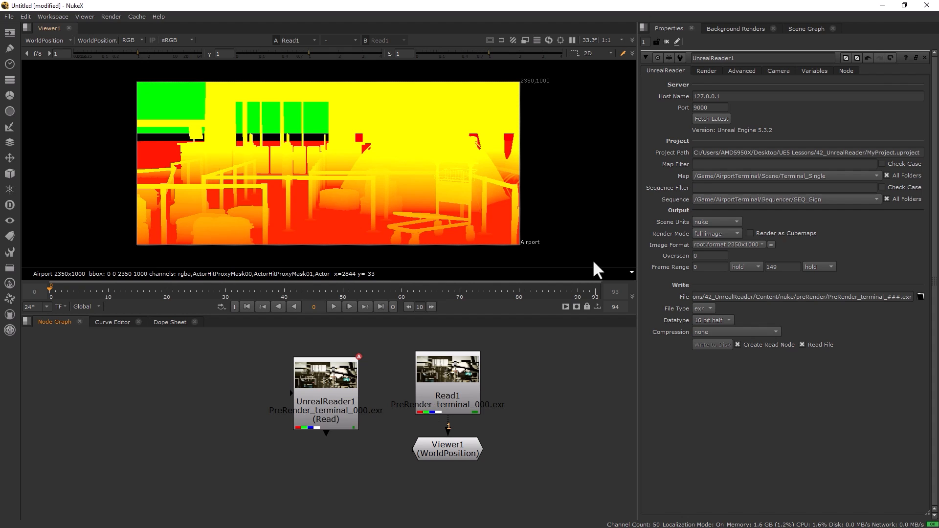
Set UnrealReader1's Cryptomatte ID Type to material and enable Include Translucent Objects
{"action": "left_click", "coordinate": [706, 71]}
{"action": "left_click", "coordinate": [742, 70]}
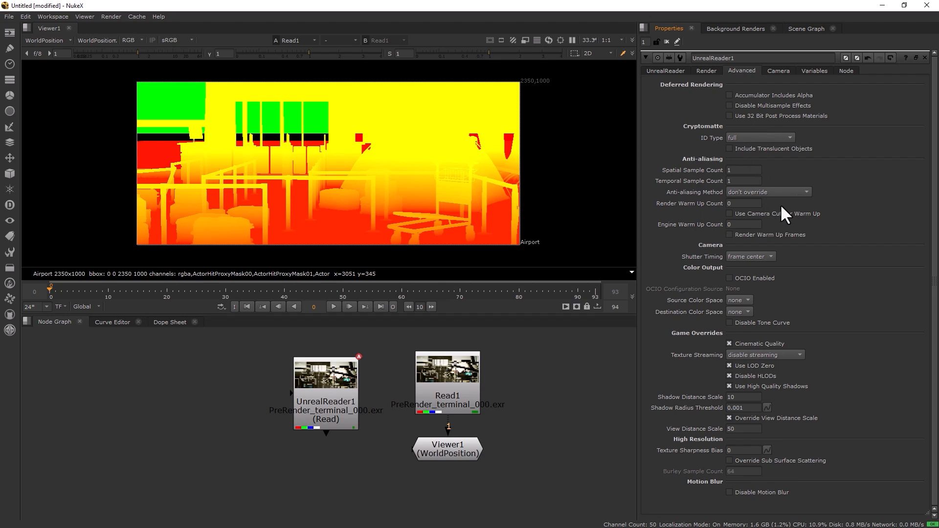
{"action": "left_click", "coordinate": [738, 138]}
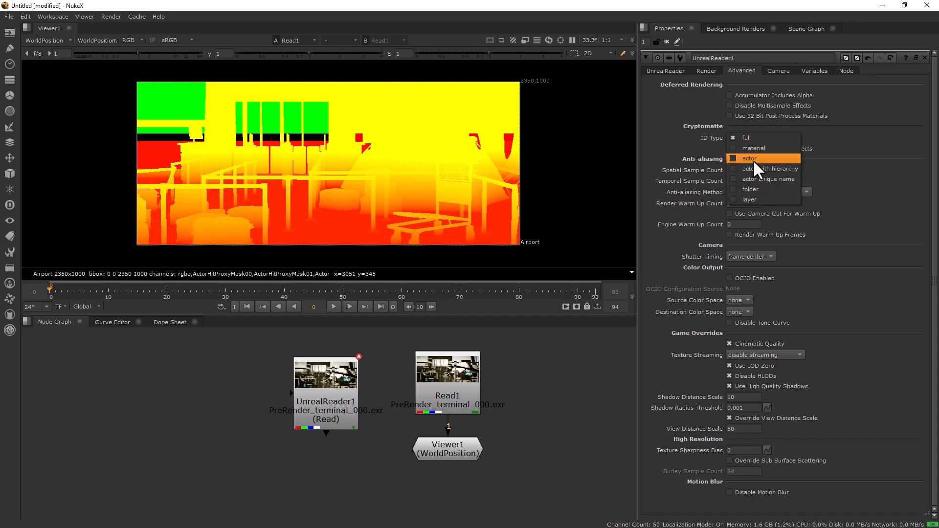
{"action": "left_click", "coordinate": [754, 148]}
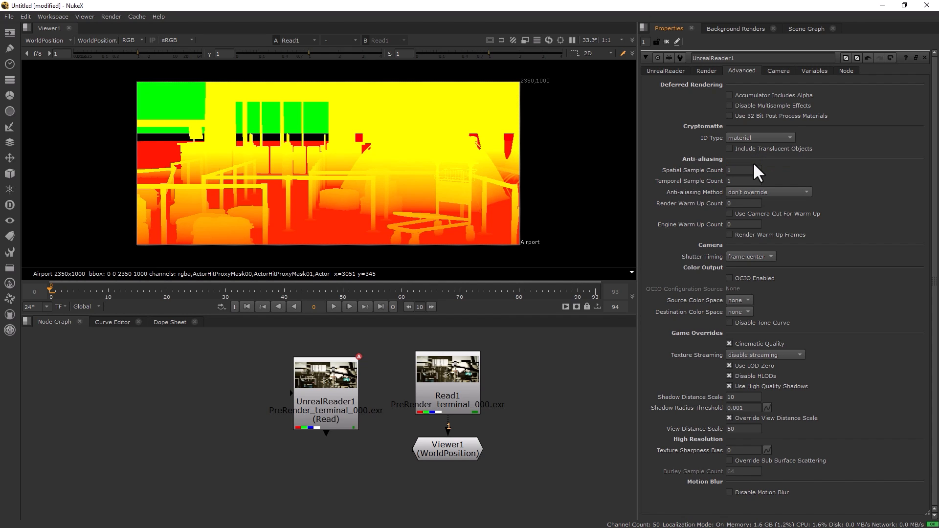
{"action": "left_click", "coordinate": [794, 148]}
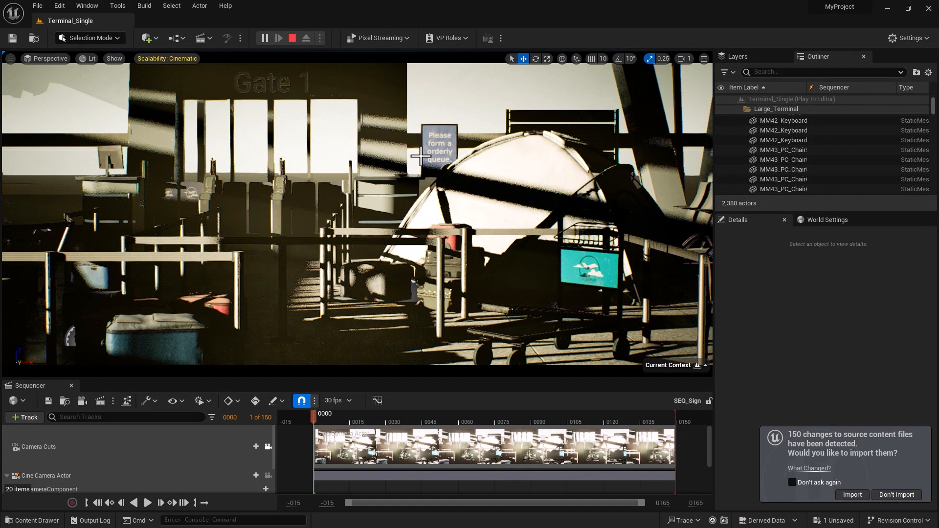
Inspect the OCIOConfig option in the Nuke Server settings of Unreal Editor and return to Nuke
{"action": "left_click", "coordinate": [87, 5]}
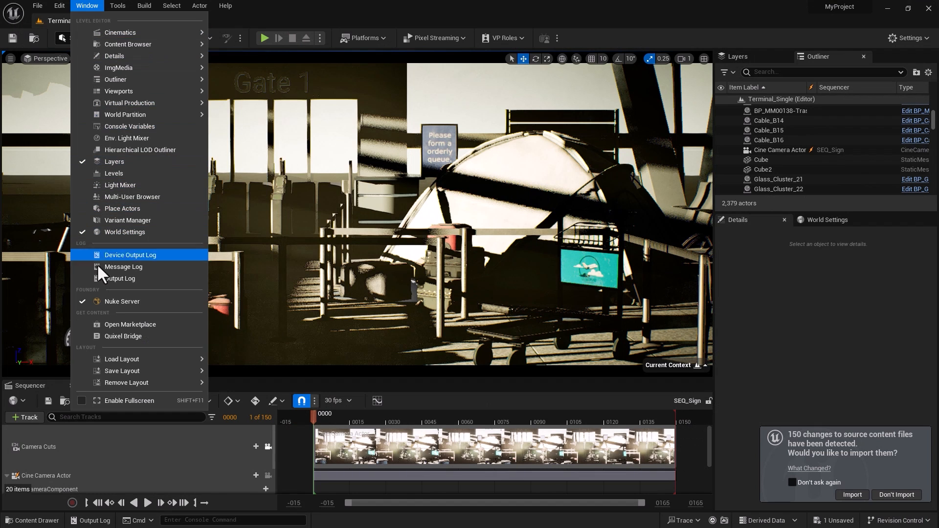
{"action": "left_click", "coordinate": [104, 297]}
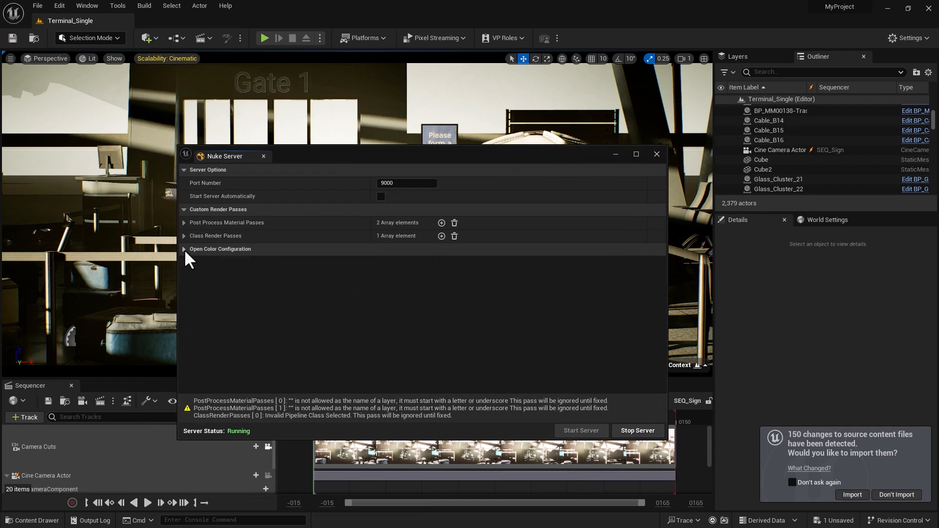
{"action": "left_click", "coordinate": [184, 248]}
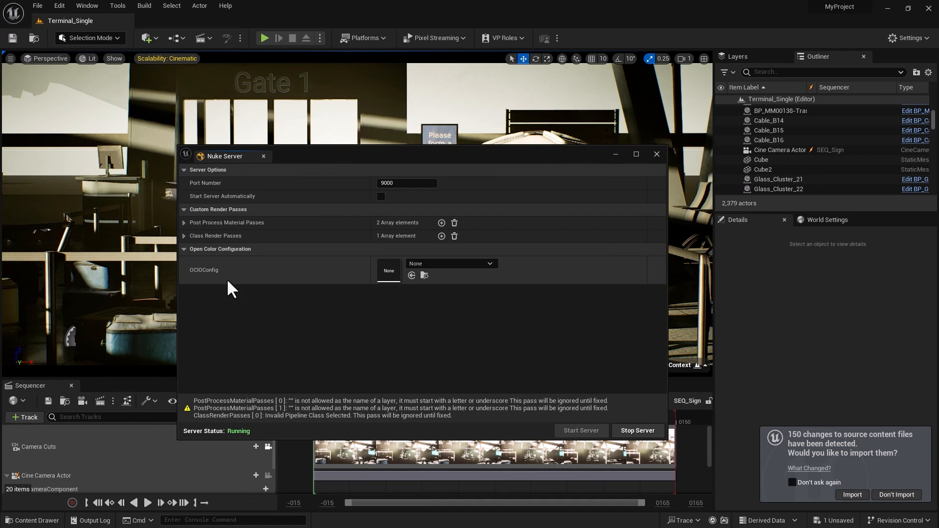
{"action": "left_click", "coordinate": [613, 153]}
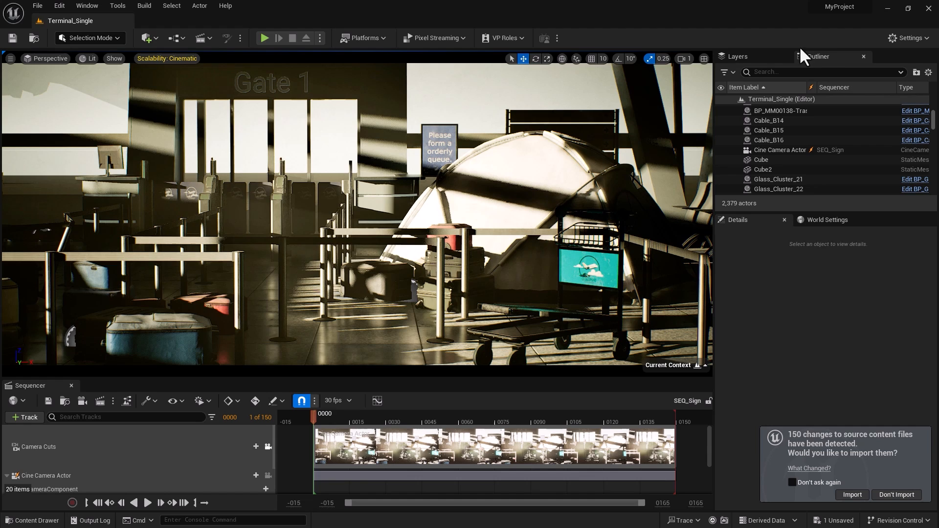
{"action": "left_click", "coordinate": [884, 6]}
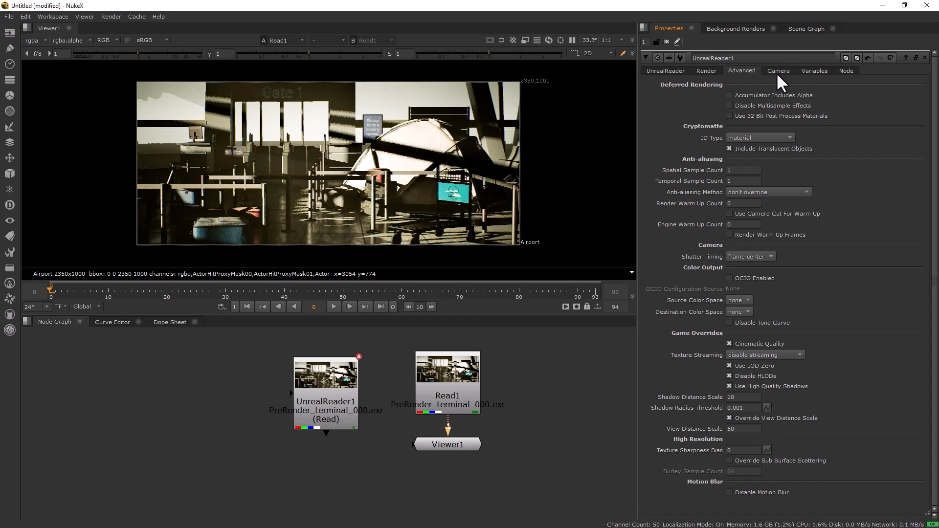
Examine UnrealReader1's node label and its console variables and commands, and return to its main settings
{"action": "left_click", "coordinate": [846, 71]}
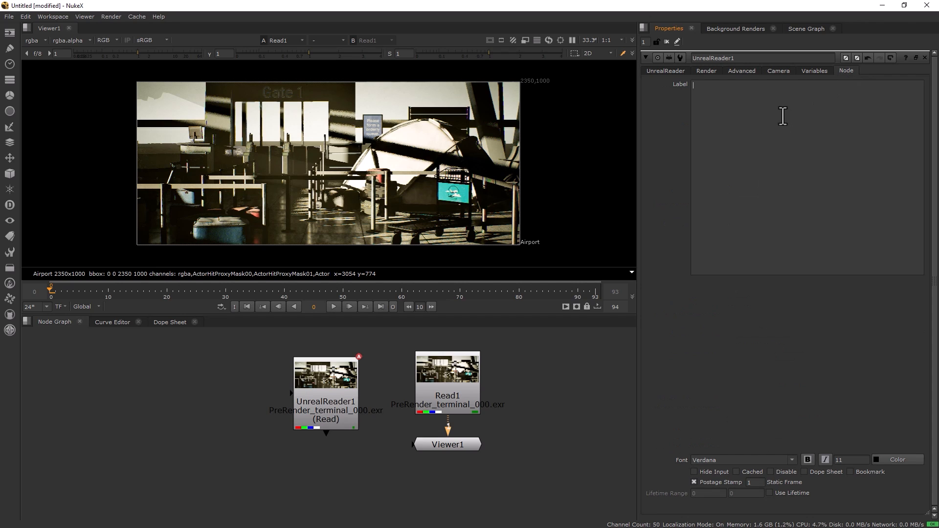
{"action": "left_click", "coordinate": [782, 153]}
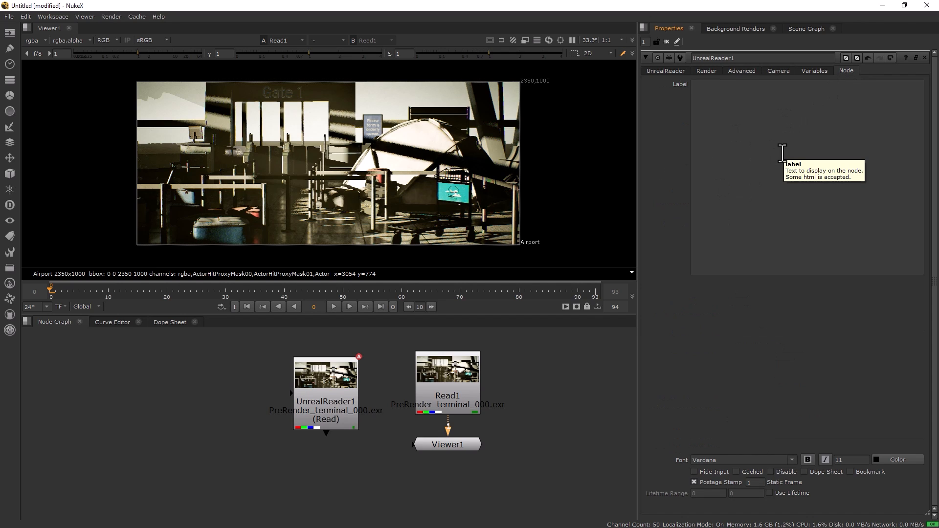
{"action": "left_click", "coordinate": [806, 73]}
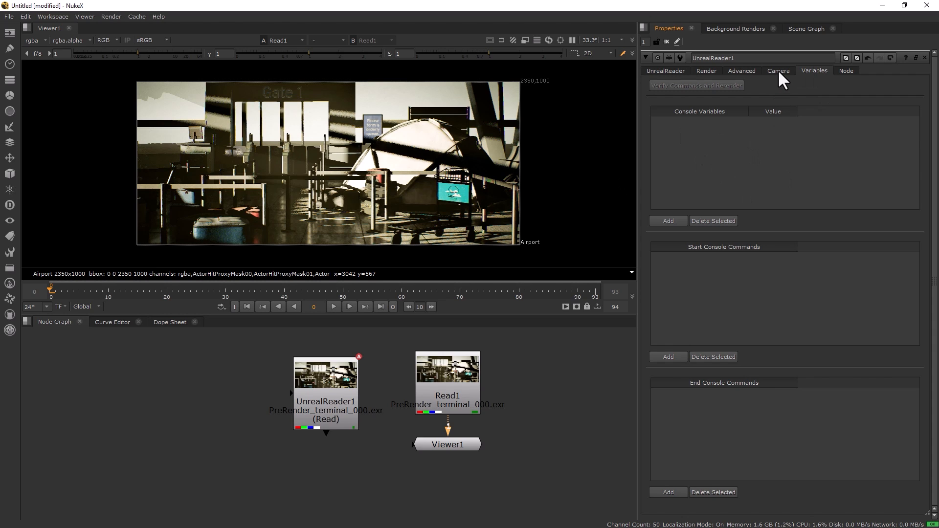
{"action": "left_click", "coordinate": [666, 71]}
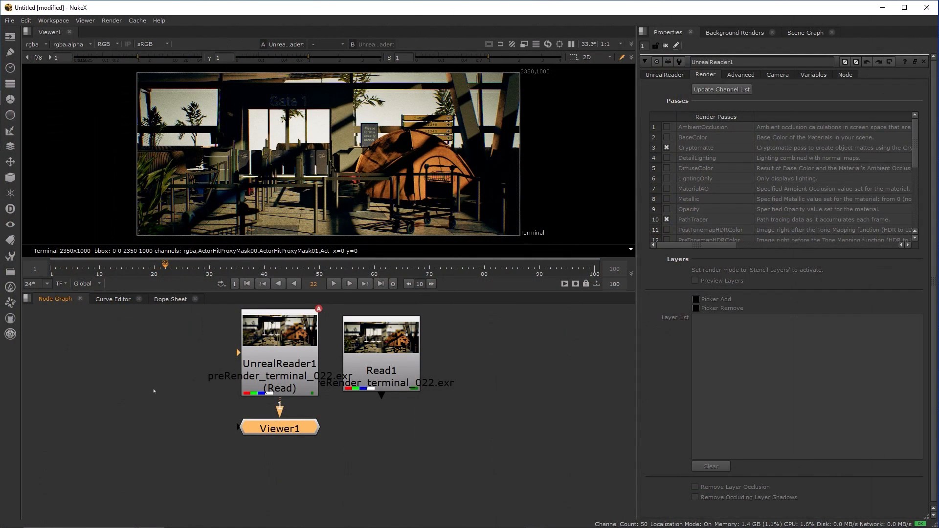
Move Read1 slightly farther from UnrealReader1 and review UnrealReader1's write settings
{"action": "left_click_drag", "start_coordinate": [176, 389], "coordinate": [177, 420]}
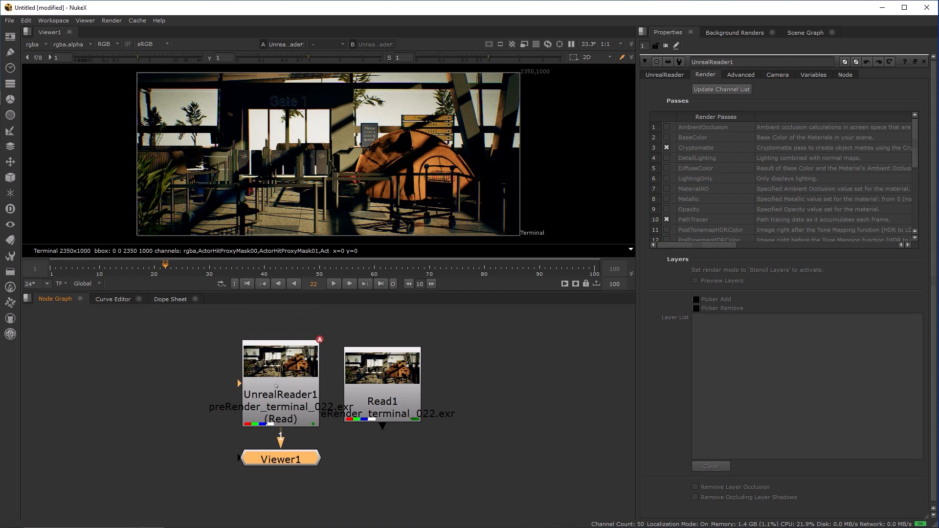
{"action": "left_click_drag", "start_coordinate": [373, 387], "coordinate": [393, 385]}
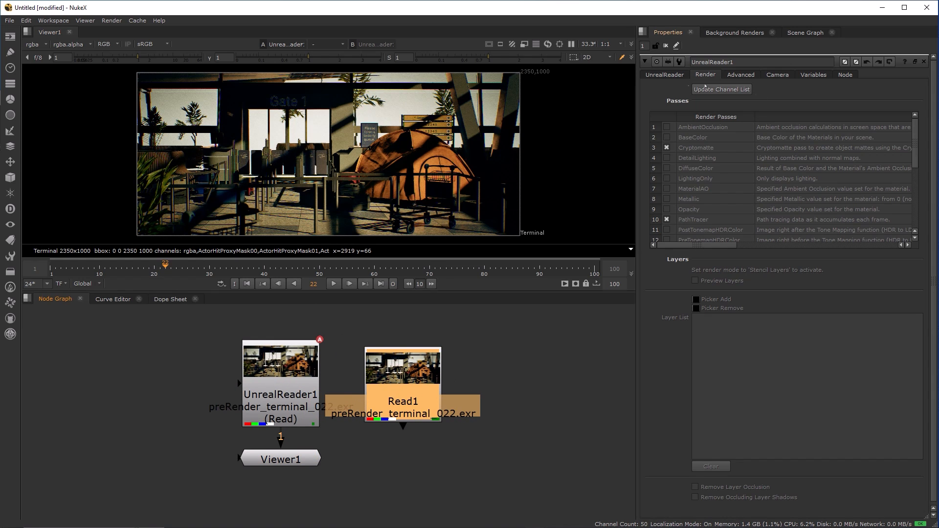
{"action": "left_click", "coordinate": [665, 75]}
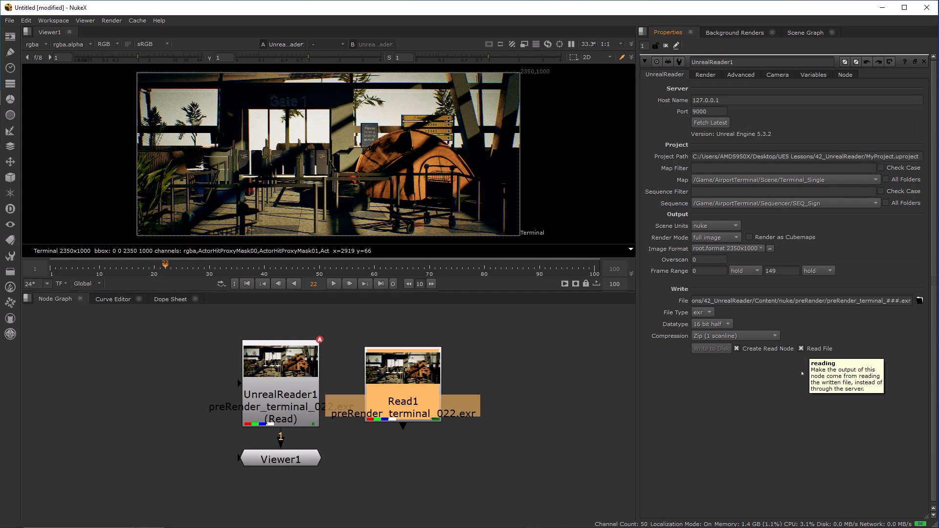
{"action": "left_click", "coordinate": [290, 387]}
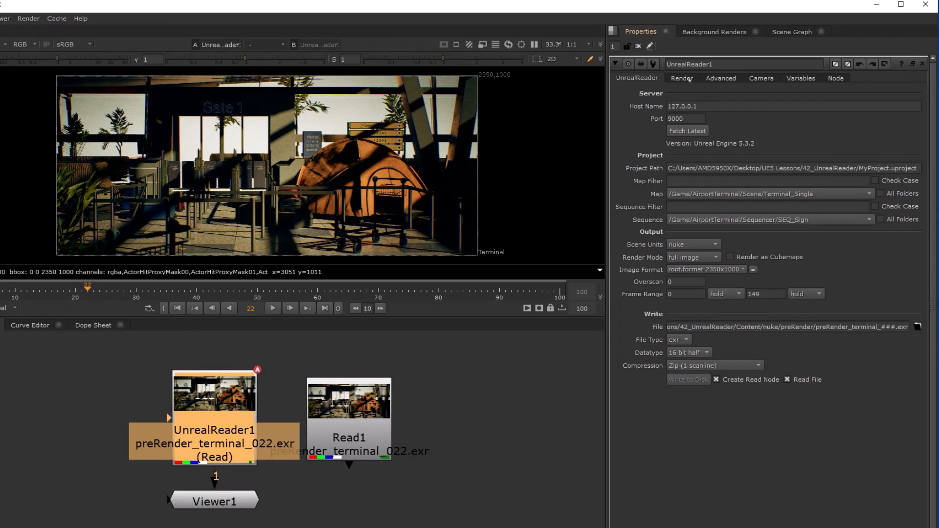
Review UnrealReader1's enabled render passes: Cryptomatte, PathTracer, WorldDepth, WorldNormal and WorldPosition
{"action": "left_click", "coordinate": [705, 74]}
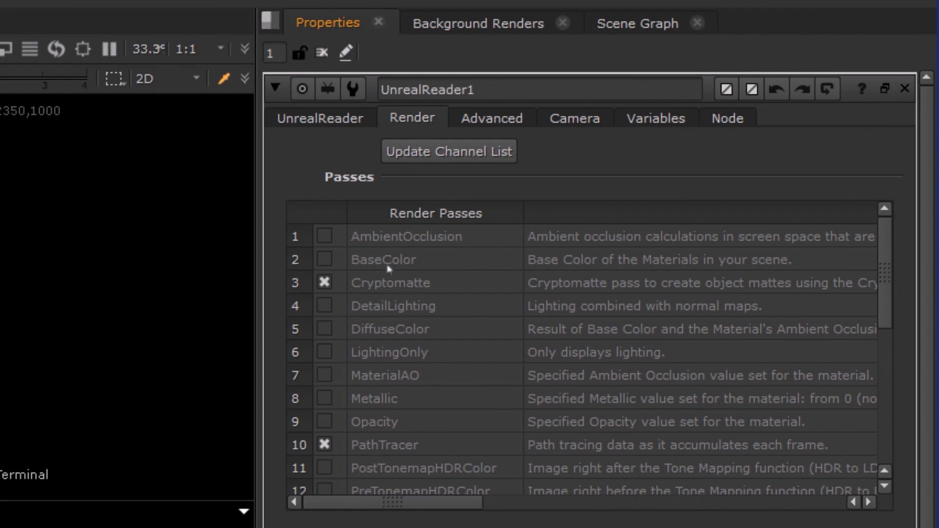
{"action": "left_click", "coordinate": [399, 284]}
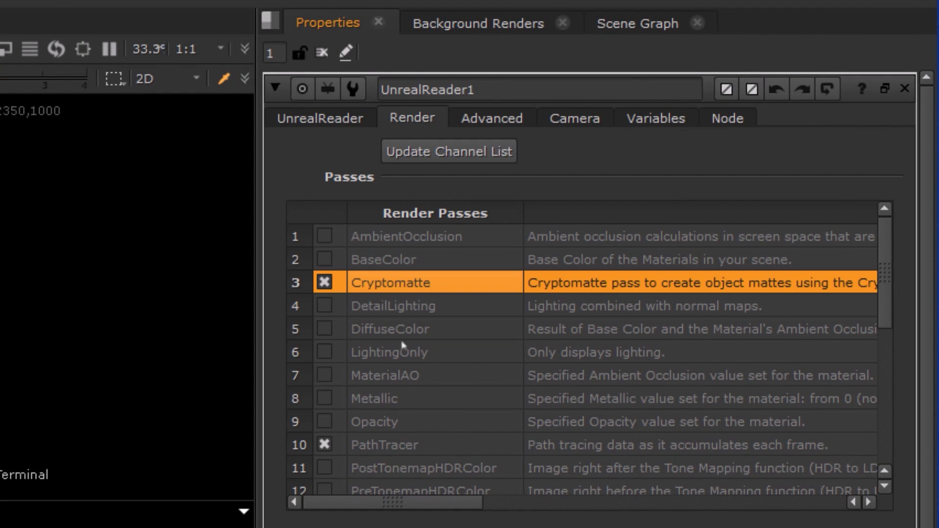
{"action": "left_click", "coordinate": [386, 453]}
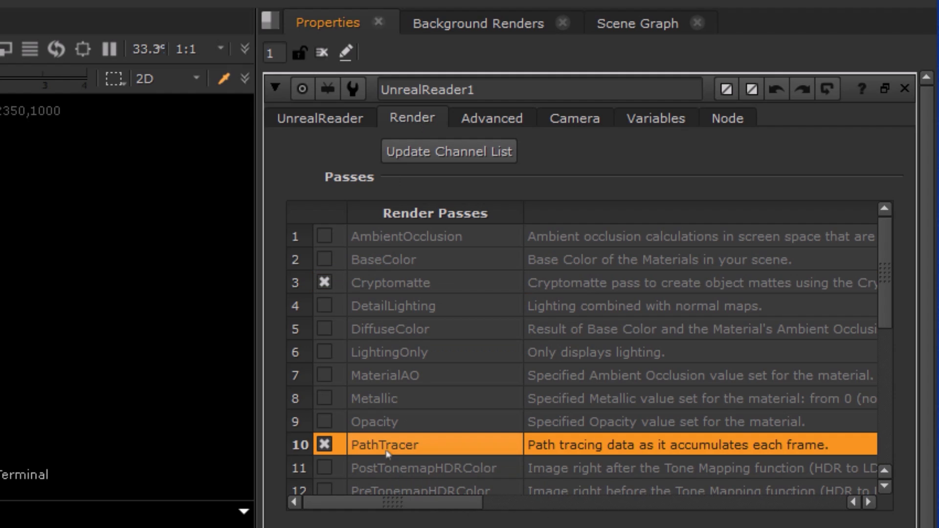
{"action": "scroll", "coordinate": [386, 453], "scroll_direction": "down", "scroll_amount": 5}
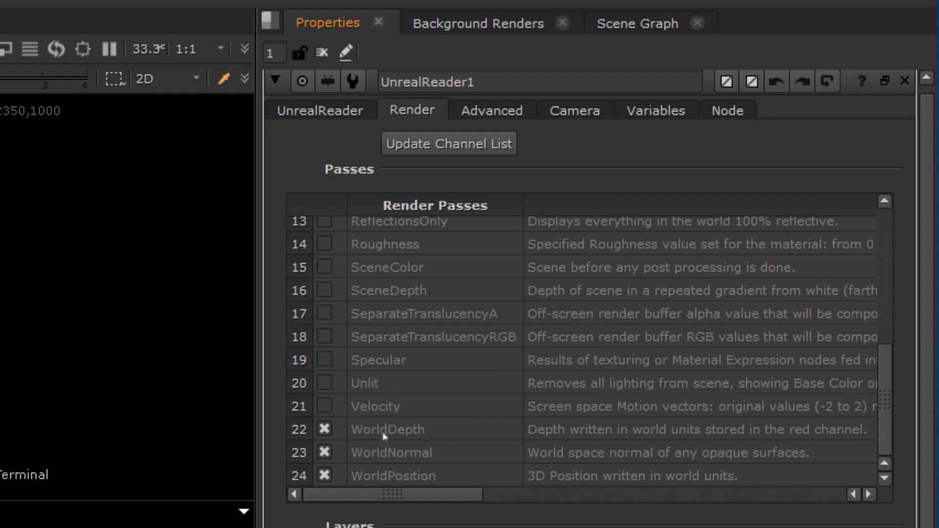
{"action": "left_click", "coordinate": [386, 439]}
{"action": "left_click", "coordinate": [378, 459]}
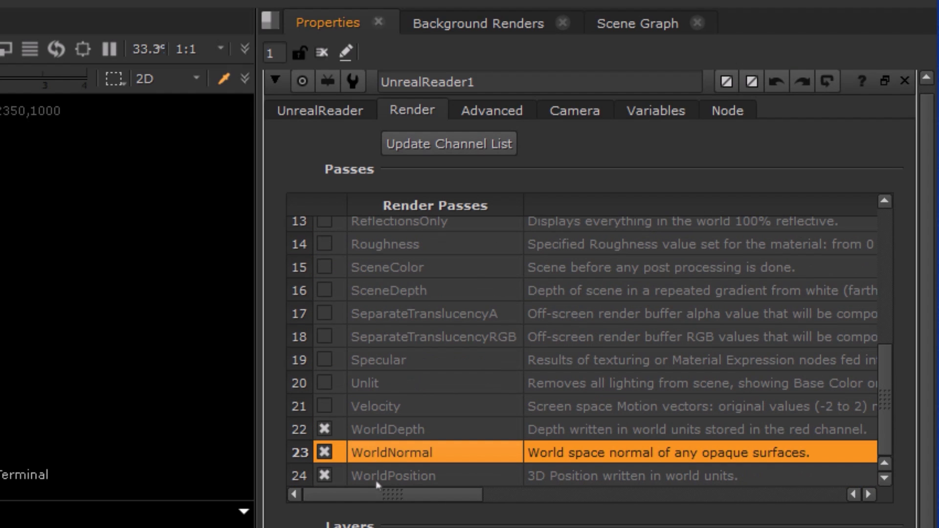
{"action": "left_click", "coordinate": [376, 482]}
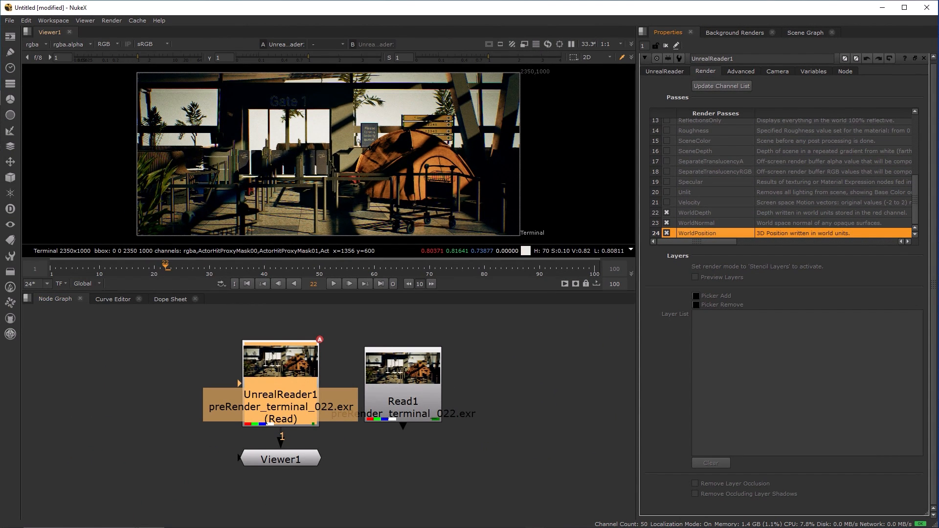
Connect Viewer1 to Read1 instead of UnrealReader1, place it below Read1 and open Read1's properties
{"action": "scroll", "coordinate": [357, 131], "scroll_direction": "up", "scroll_amount": 4}
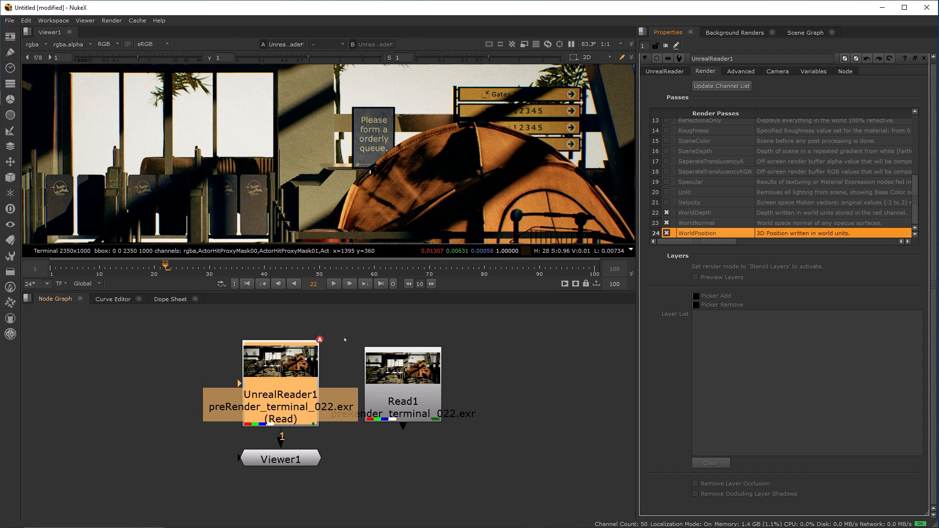
{"action": "scroll", "coordinate": [350, 336], "scroll_direction": "down", "scroll_amount": 1}
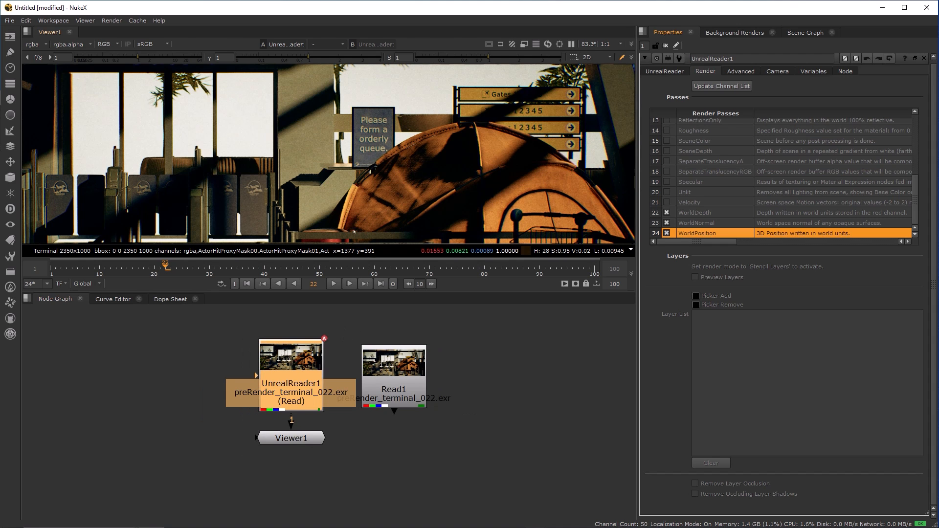
{"action": "scroll", "coordinate": [365, 198], "scroll_direction": "down", "scroll_amount": 3}
{"action": "scroll", "coordinate": [365, 198], "scroll_direction": "down", "scroll_amount": 1}
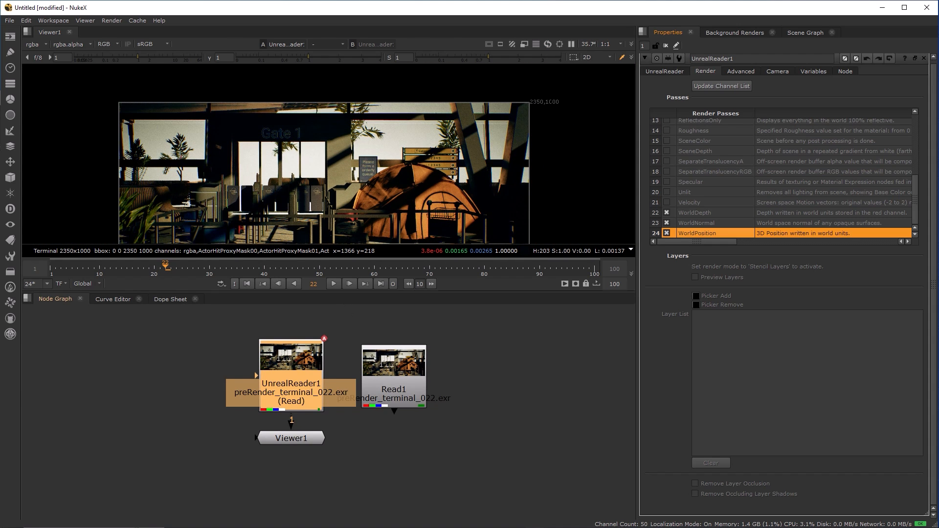
{"action": "left_click", "coordinate": [378, 363]}
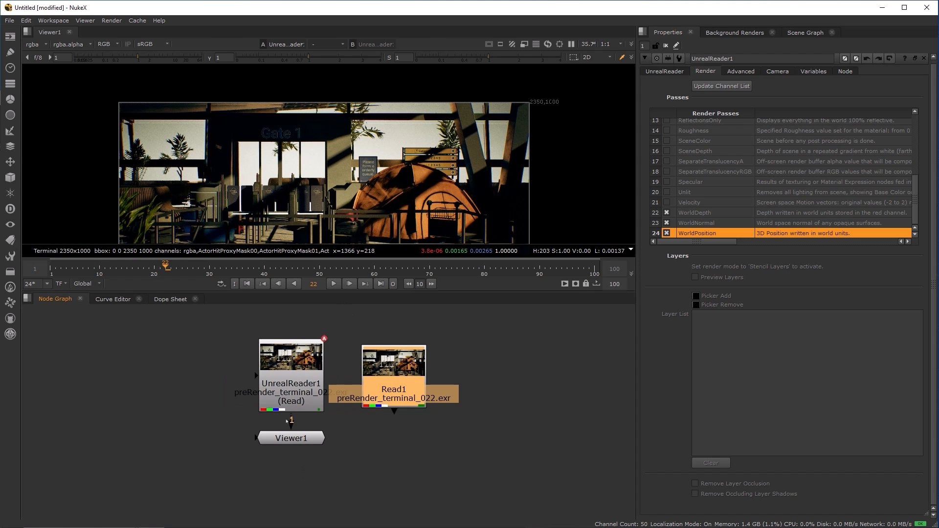
{"action": "left_click_drag", "start_coordinate": [290, 438], "coordinate": [380, 455]}
{"action": "left_click_drag", "start_coordinate": [394, 411], "coordinate": [390, 459]}
{"action": "double_click", "coordinate": [394, 379]}
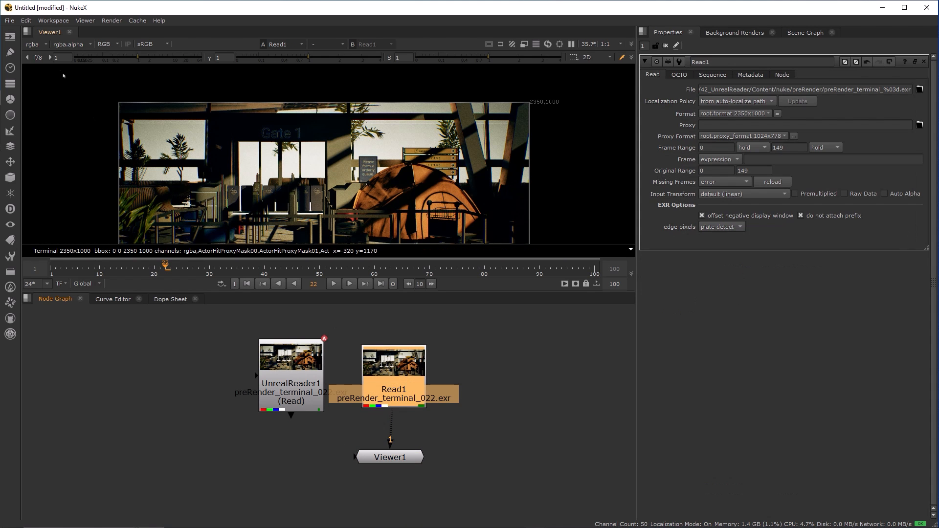
View Read1's ActorHitProxyMask00 and PathTracer layers in the viewer
{"action": "left_click", "coordinate": [33, 44]}
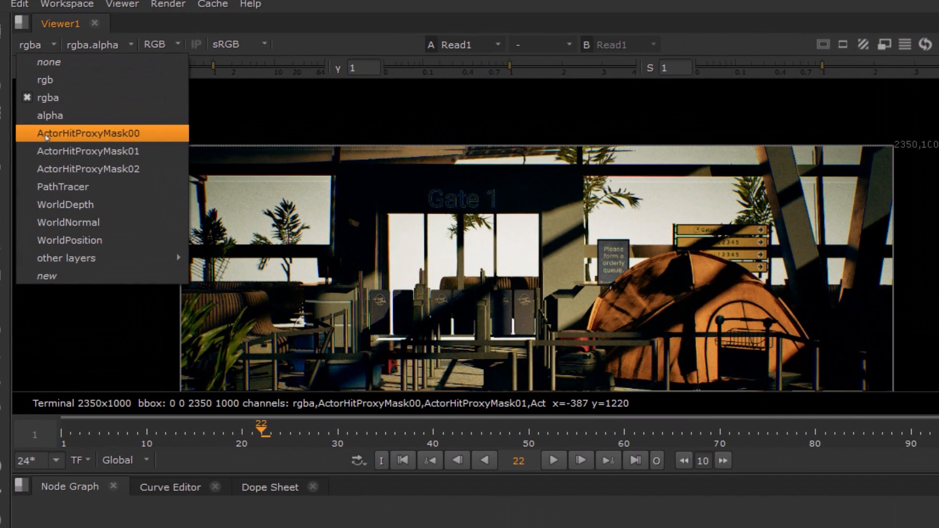
{"action": "left_click", "coordinate": [66, 96]}
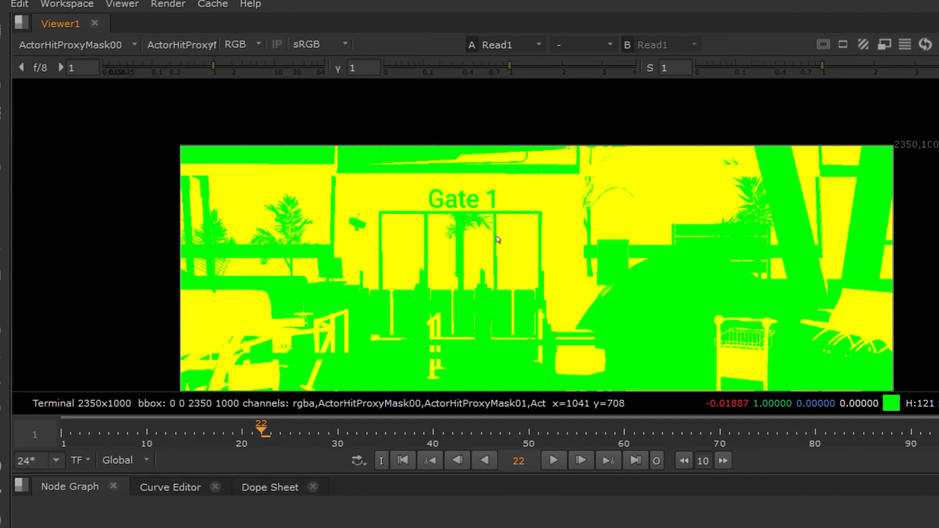
{"action": "left_click", "coordinate": [71, 47]}
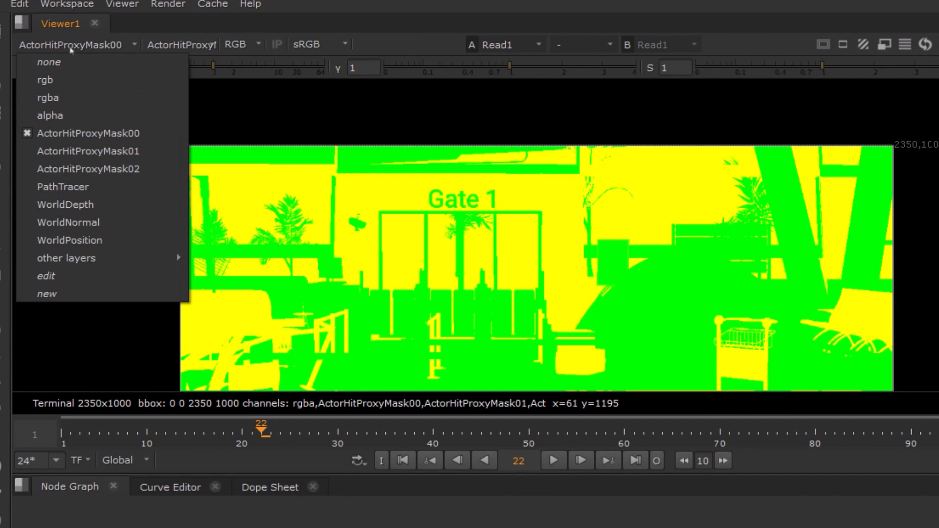
{"action": "left_click", "coordinate": [63, 187]}
{"action": "scroll", "coordinate": [541, 291], "scroll_direction": "up", "scroll_amount": 2}
{"action": "scroll", "coordinate": [542, 291], "scroll_direction": "down", "scroll_amount": 1}
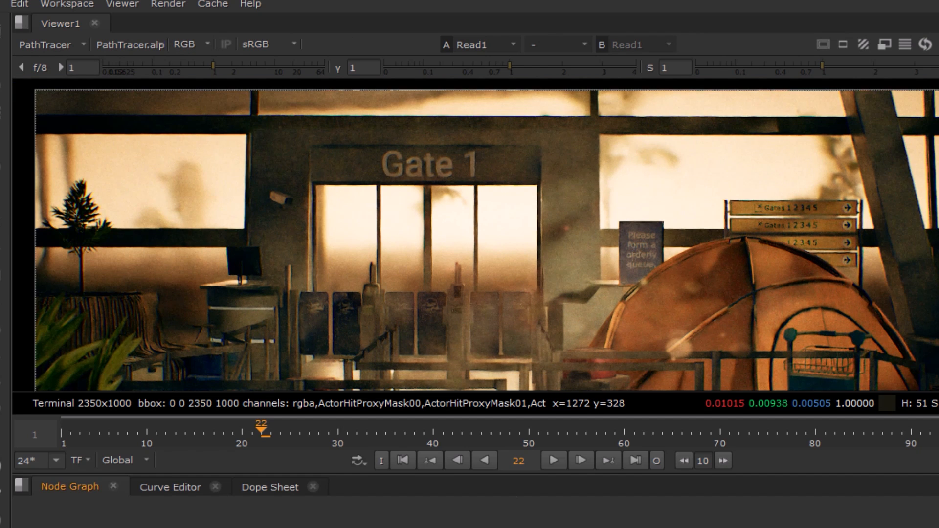
Compare the rgba layer of UnrealReader1 with that of Read1 in the viewer
{"action": "key", "text": "1"}
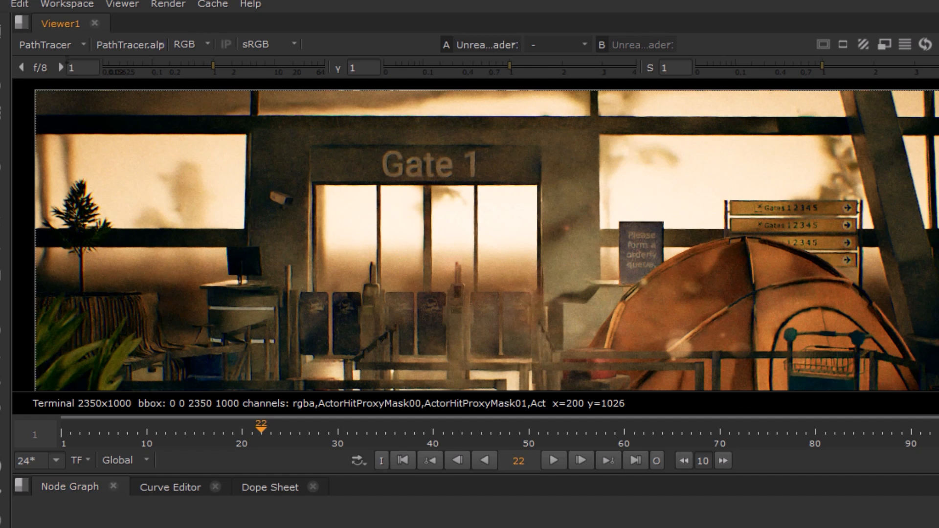
{"action": "left_click", "coordinate": [59, 44]}
{"action": "left_click", "coordinate": [55, 99]}
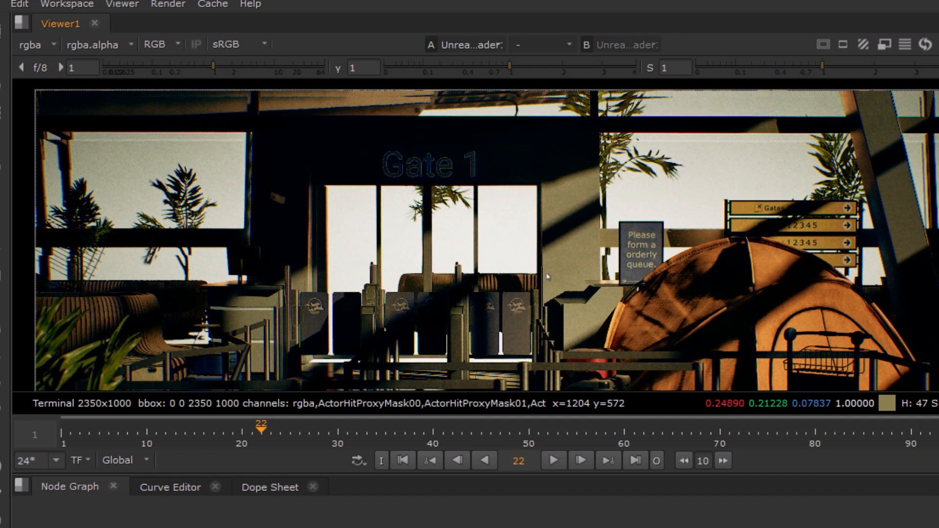
{"action": "scroll", "coordinate": [552, 228], "scroll_direction": "down", "scroll_amount": 3}
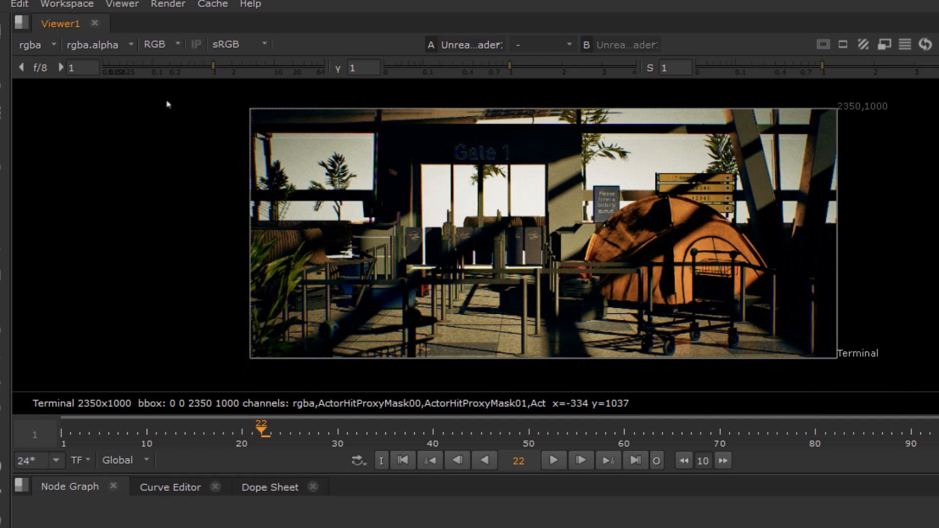
{"action": "key", "text": "1"}
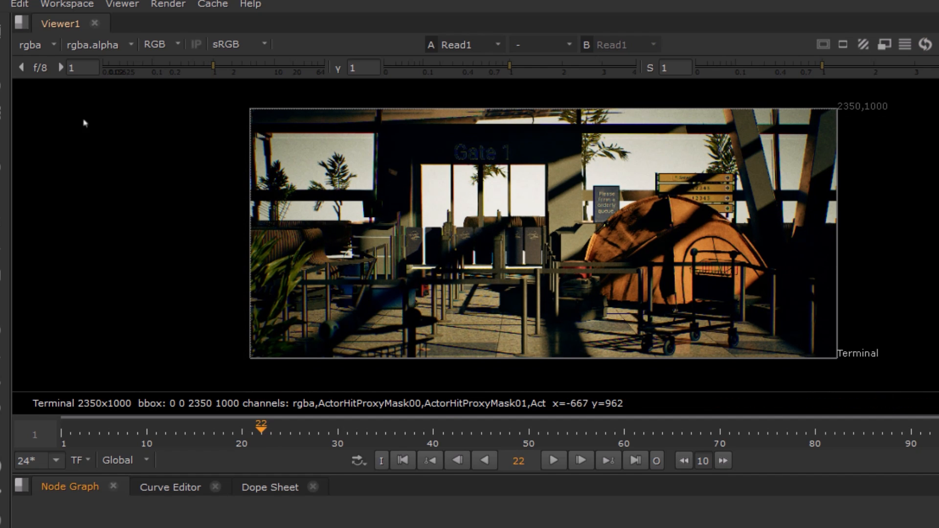
View Read1's PathTracer, WorldDepth, WorldNormal and WorldPosition layers one after another
{"action": "left_click", "coordinate": [30, 44]}
{"action": "left_click", "coordinate": [34, 186]}
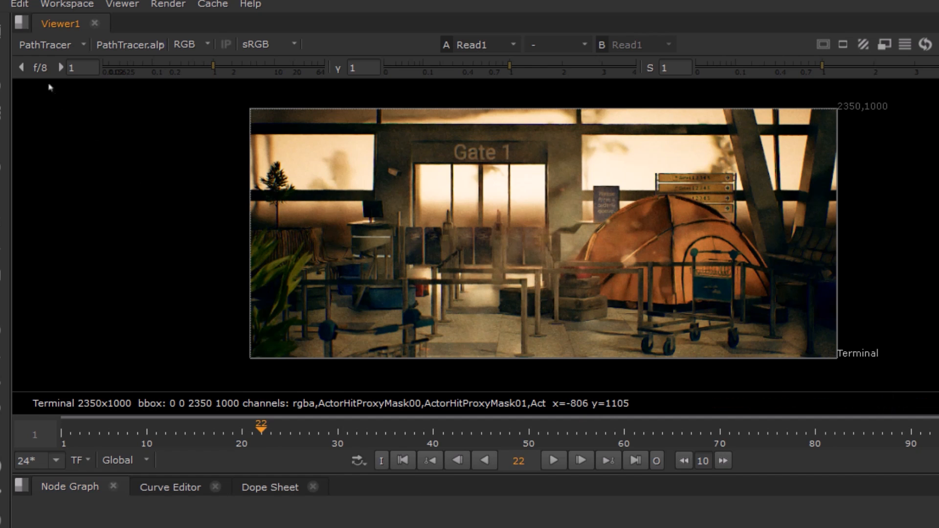
{"action": "left_click", "coordinate": [46, 46]}
{"action": "left_click", "coordinate": [61, 205]}
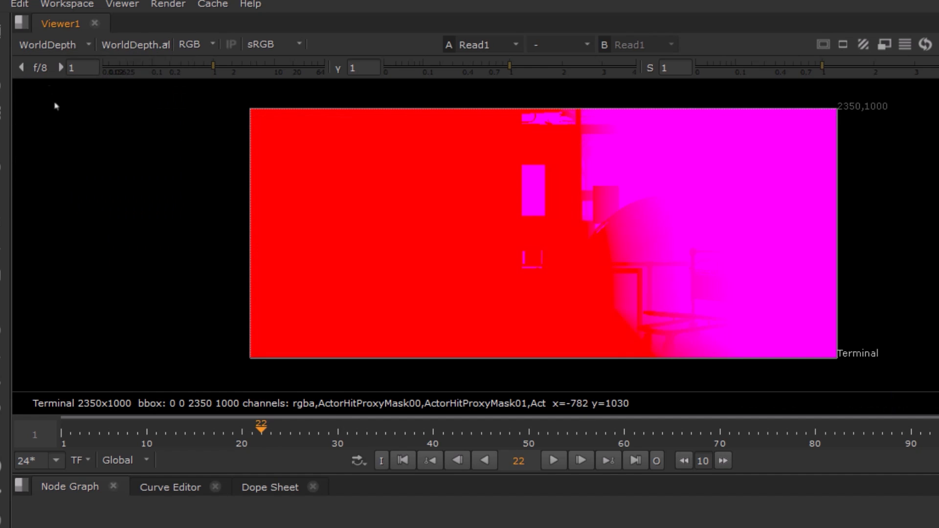
{"action": "left_click", "coordinate": [49, 44]}
{"action": "left_click", "coordinate": [68, 222]}
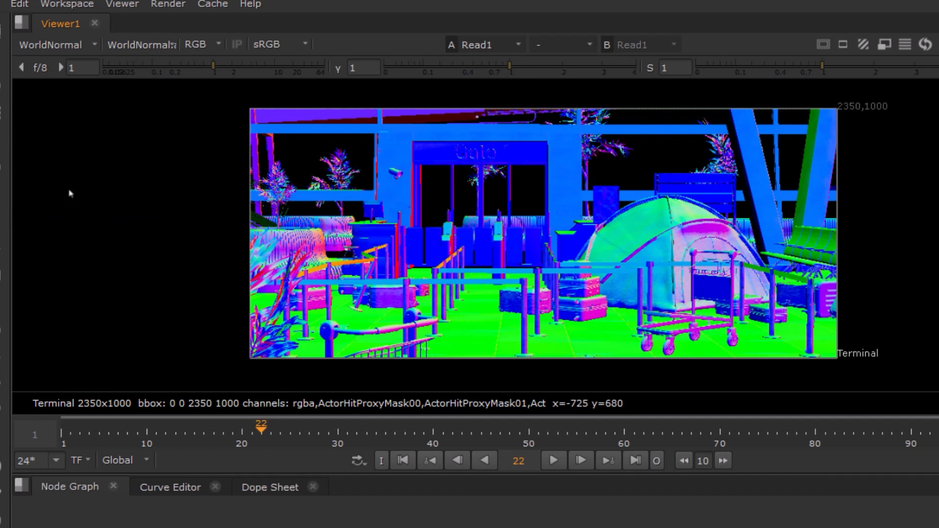
{"action": "left_click", "coordinate": [49, 45]}
{"action": "left_click", "coordinate": [69, 240]}
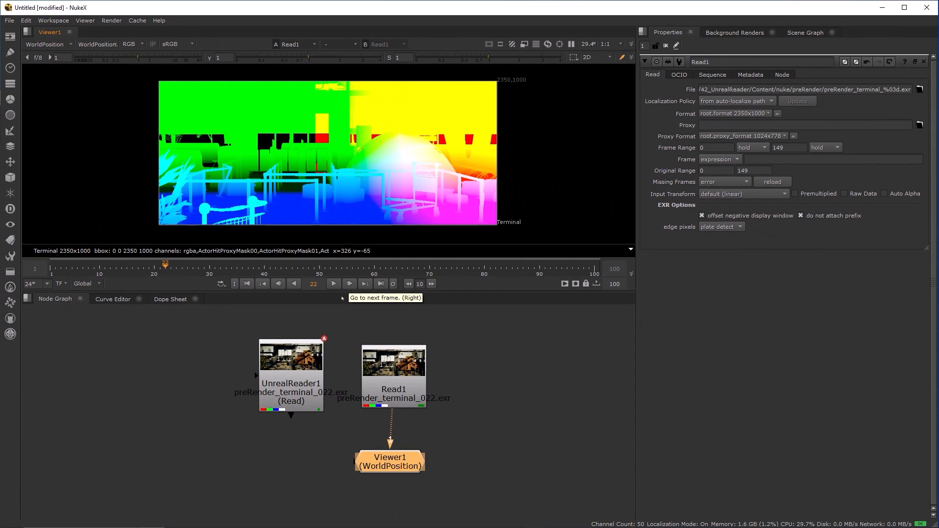
Move Read1 and Viewer1 together well away from UnrealReader1 in the node graph
{"action": "scroll", "coordinate": [148, 394], "scroll_direction": "down", "scroll_amount": 3}
{"action": "left_click_drag", "start_coordinate": [261, 350], "coordinate": [327, 460]}
{"action": "left_click_drag", "start_coordinate": [296, 391], "coordinate": [608, 378]}
{"action": "left_click_drag", "start_coordinate": [499, 402], "coordinate": [397, 414]}
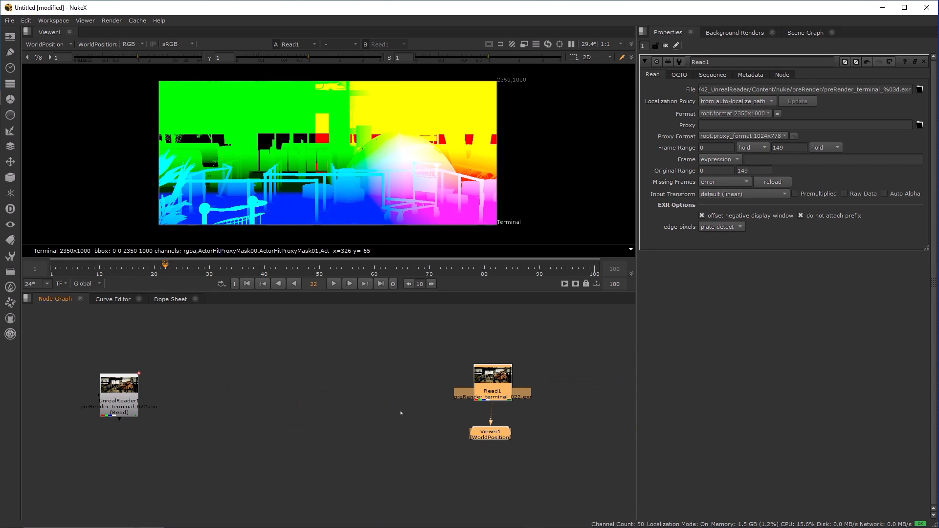
Add two Dot nodes after Read1, routing its output sideways and down before it reaches Viewer1
{"action": "key", "text": "period"}
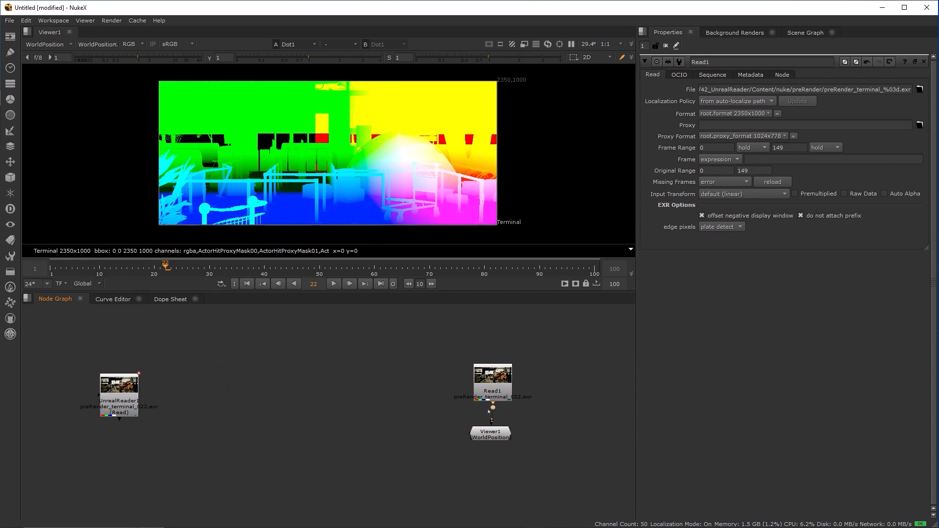
{"action": "left_click_drag", "start_coordinate": [492, 408], "coordinate": [402, 429]}
{"action": "key", "text": "period"}
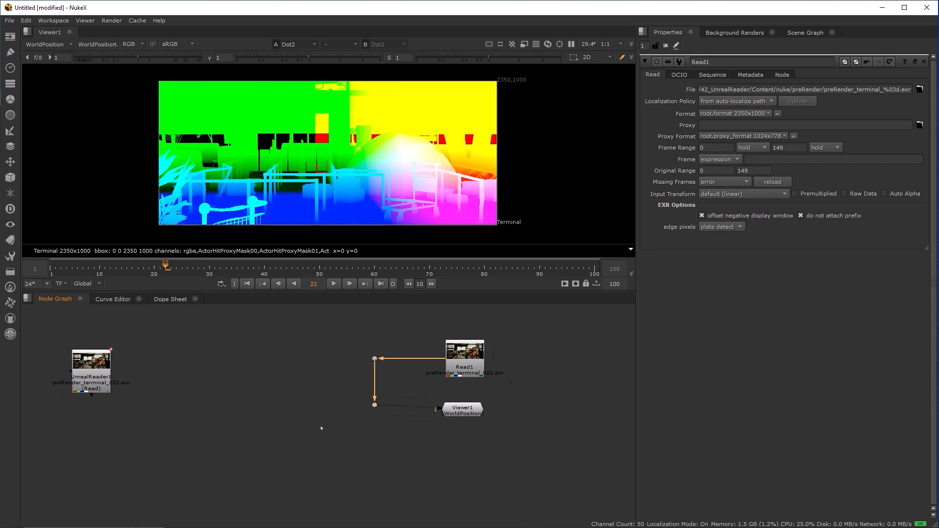
{"action": "left_click", "coordinate": [458, 341]}
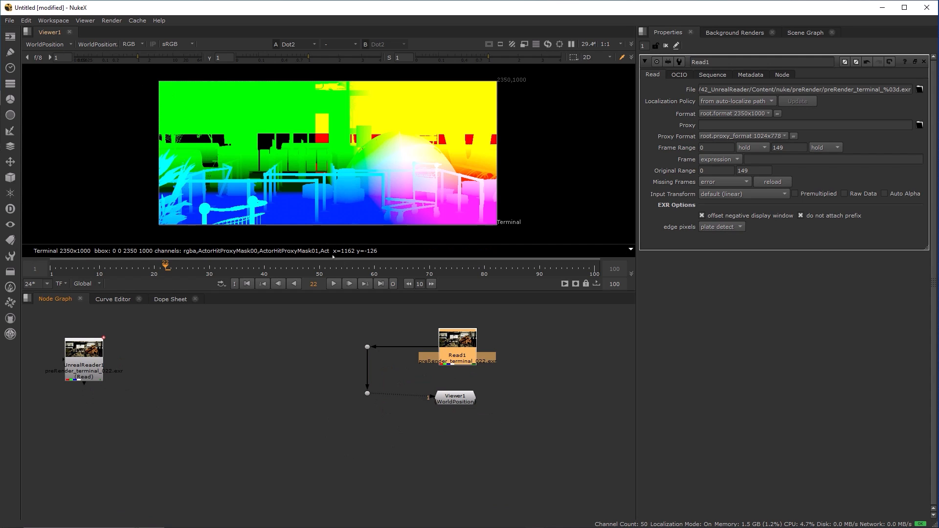
Add an unconnected Shuffle node below and to the side of the lower Dot
{"action": "left_click", "coordinate": [318, 428]}
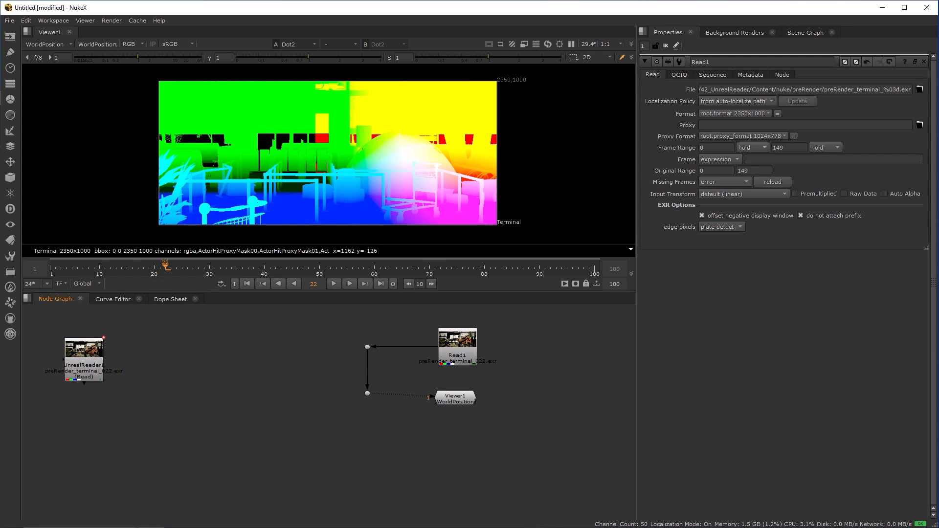
{"action": "key", "text": "Tab"}
{"action": "type", "text": "shuff"}
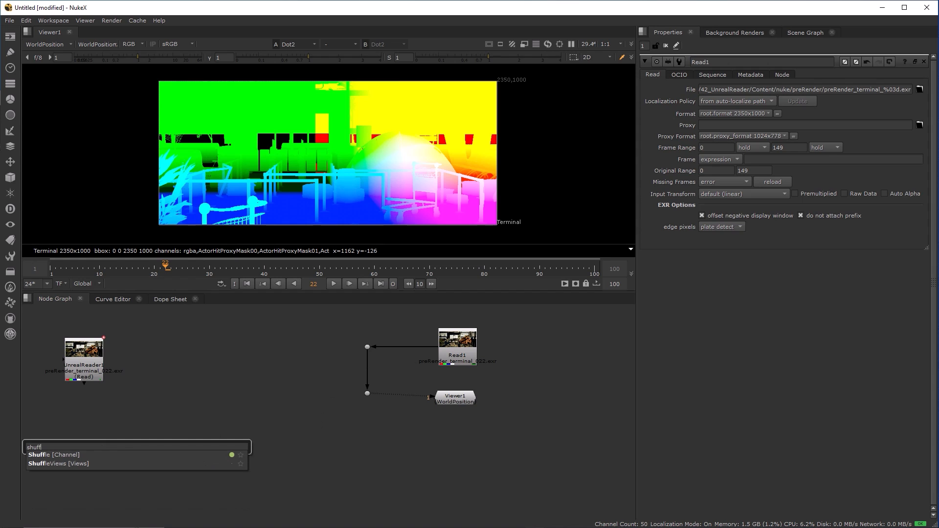
{"action": "key", "text": "Return"}
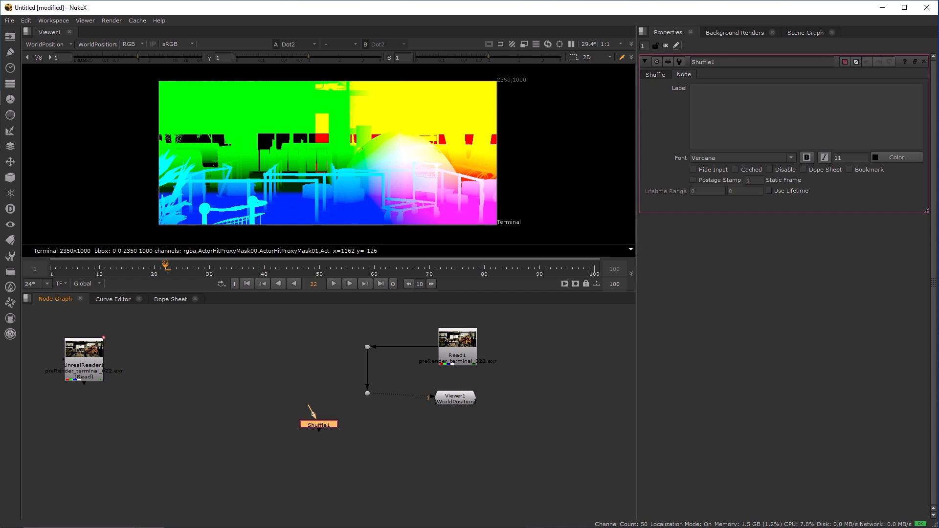
{"action": "left_click_drag", "start_coordinate": [305, 430], "coordinate": [269, 436]}
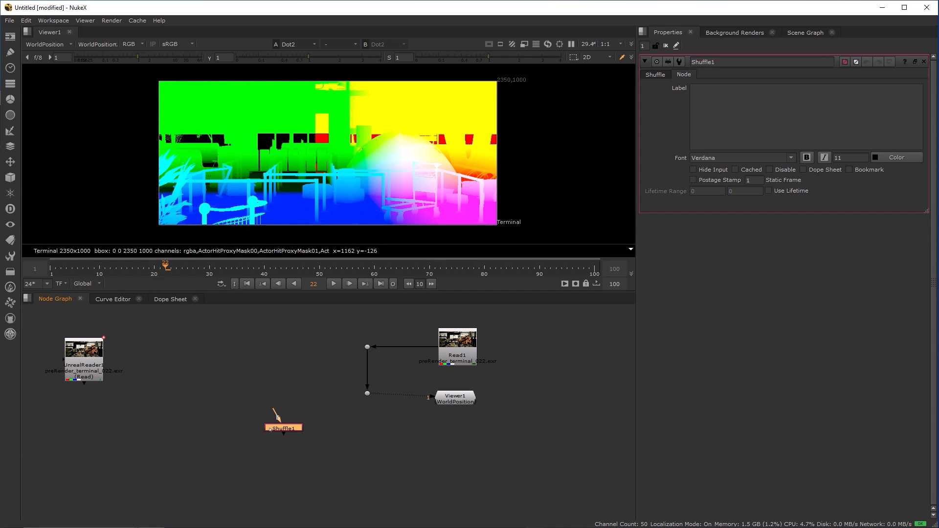
Paste two copies of the Shuffle node and space them out in a row beneath the lower Dot
{"action": "left_click", "coordinate": [334, 429]}
{"action": "key", "text": "ctrl+v"}
{"action": "left_click", "coordinate": [383, 434]}
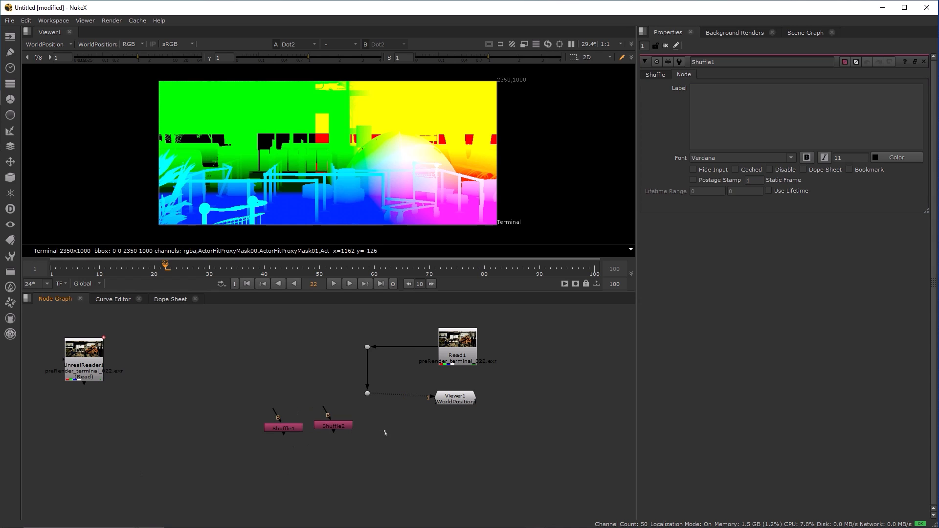
{"action": "key", "text": "ctrl+v"}
{"action": "left_click", "coordinate": [338, 430]}
{"action": "left_click_drag", "start_coordinate": [385, 431], "coordinate": [402, 433]}
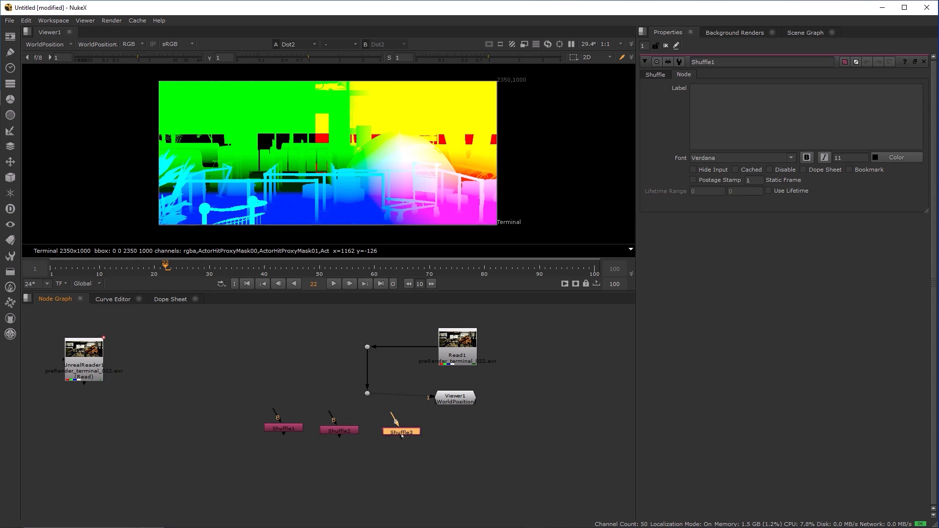
{"action": "left_click_drag", "start_coordinate": [338, 431], "coordinate": [417, 434]}
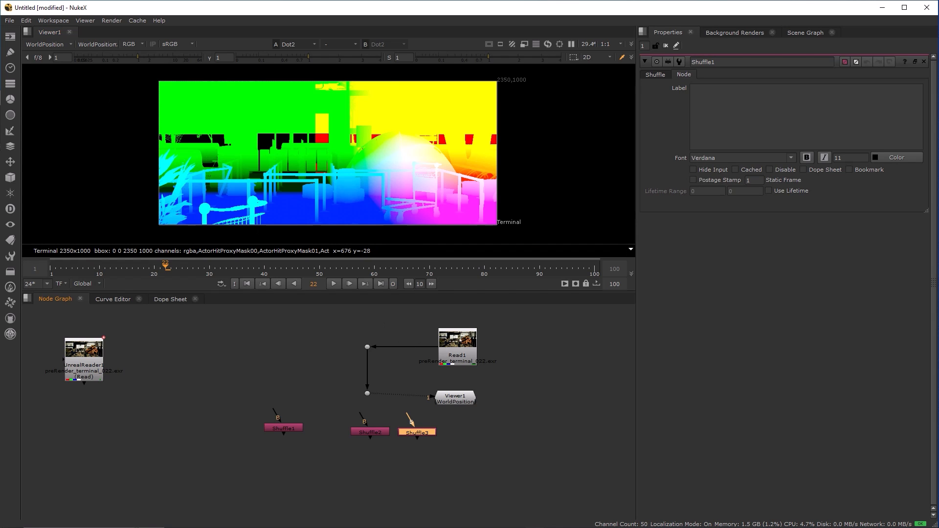
Connect the B inputs of Shuffle1, Shuffle2 and Shuffle3 to the lower Dot and arrange them beneath it
{"action": "left_click_drag", "start_coordinate": [363, 427], "coordinate": [367, 394]}
{"action": "left_click", "coordinate": [416, 433]}
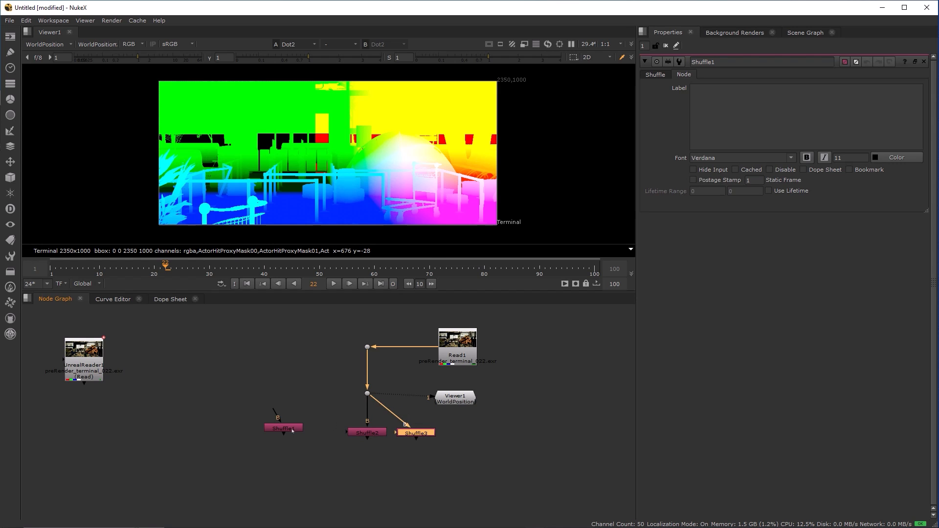
{"action": "left_click_drag", "start_coordinate": [290, 429], "coordinate": [368, 393]}
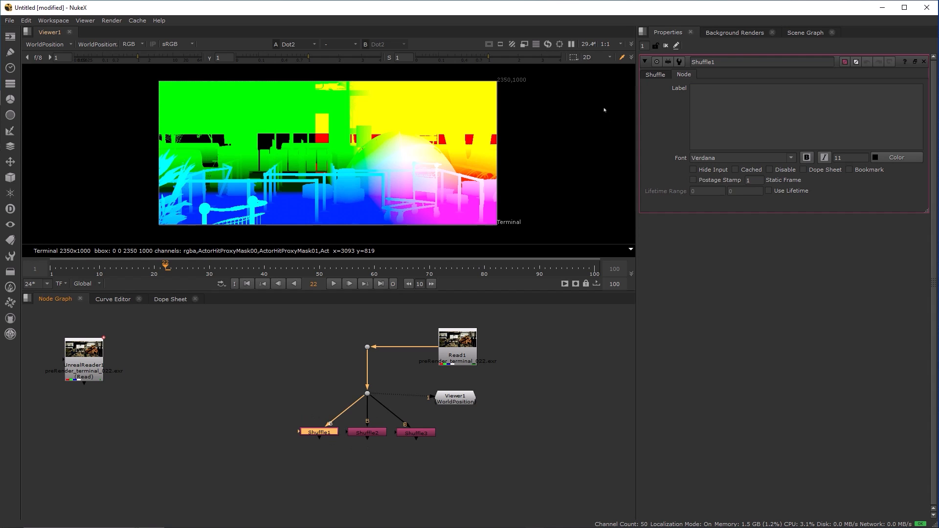
Review Shuffle1's input and output layers and label the node RGBA
{"action": "left_click", "coordinate": [656, 74]}
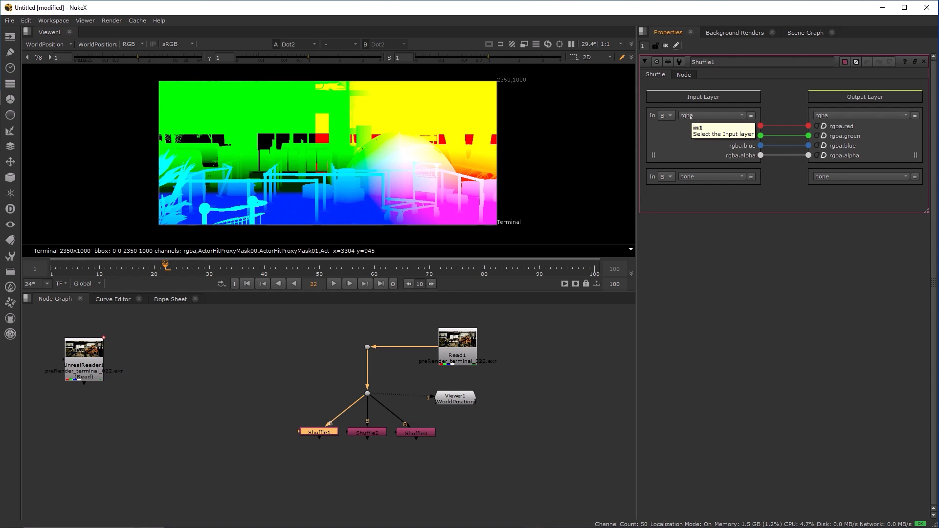
{"action": "left_click", "coordinate": [683, 75]}
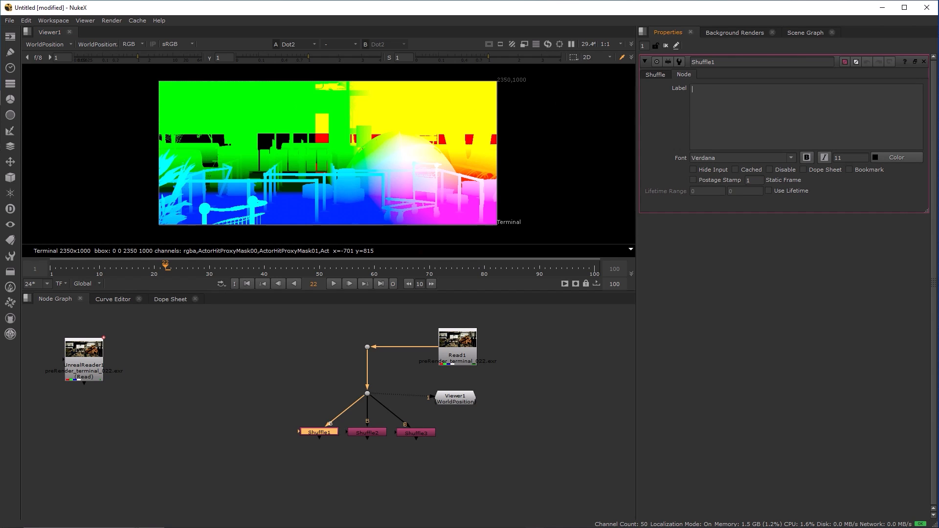
{"action": "type", "text": "RGBA"}
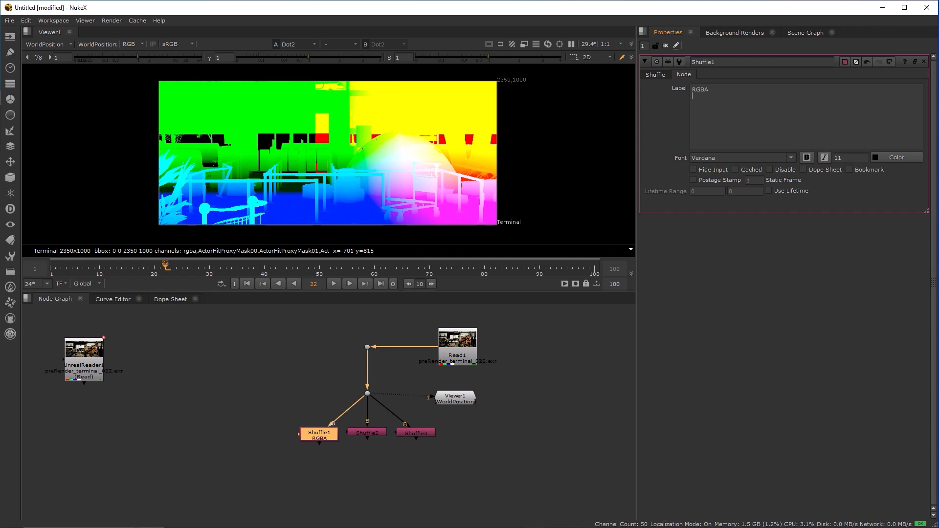
{"action": "scroll", "coordinate": [328, 445], "scroll_direction": "up", "scroll_amount": 4}
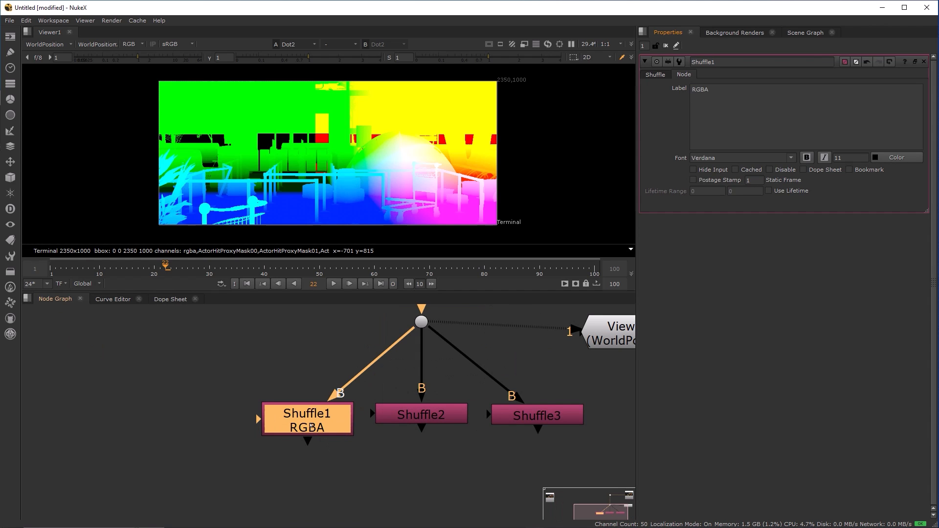
{"action": "left_click", "coordinate": [641, 105]}
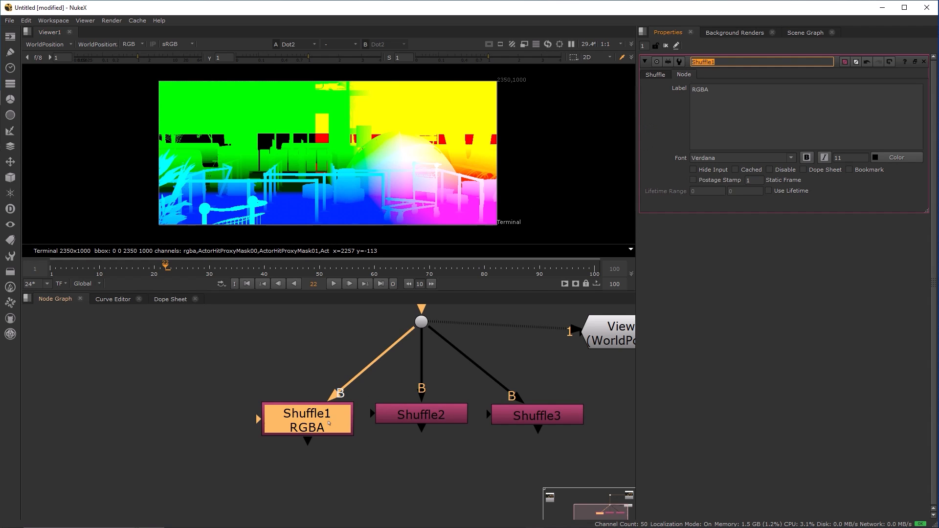
Set Shuffle2's B input layer to WorldPosition, routed to rgba, and label the node WORLD P
{"action": "left_click", "coordinate": [420, 421]}
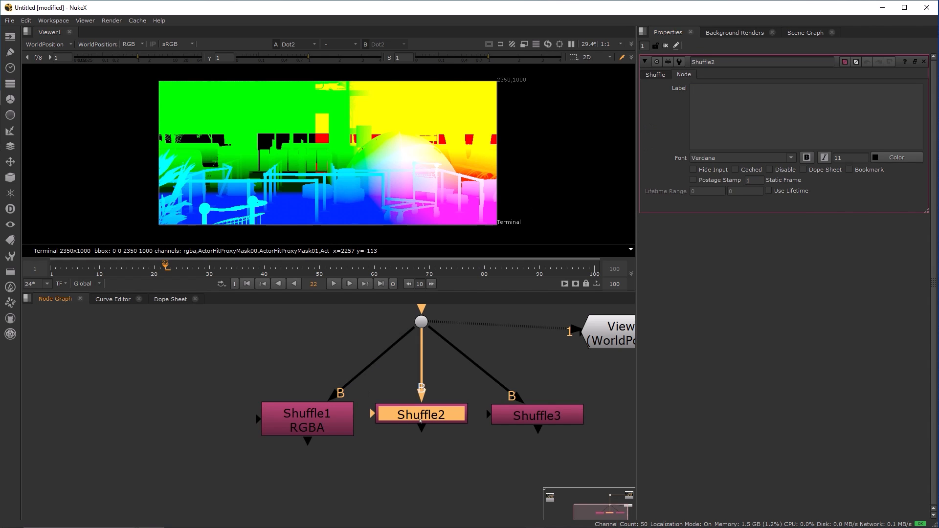
{"action": "left_click", "coordinate": [656, 74]}
{"action": "left_click", "coordinate": [699, 116]}
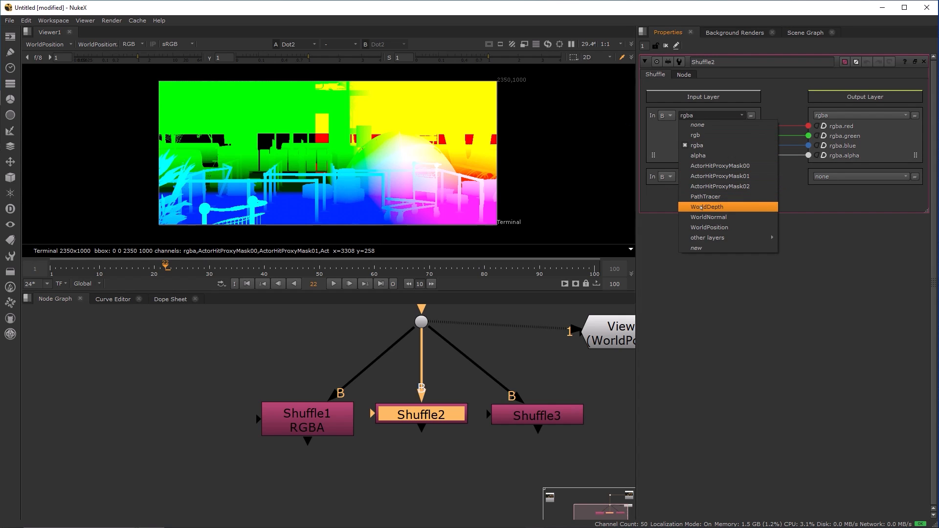
{"action": "left_click", "coordinate": [704, 229]}
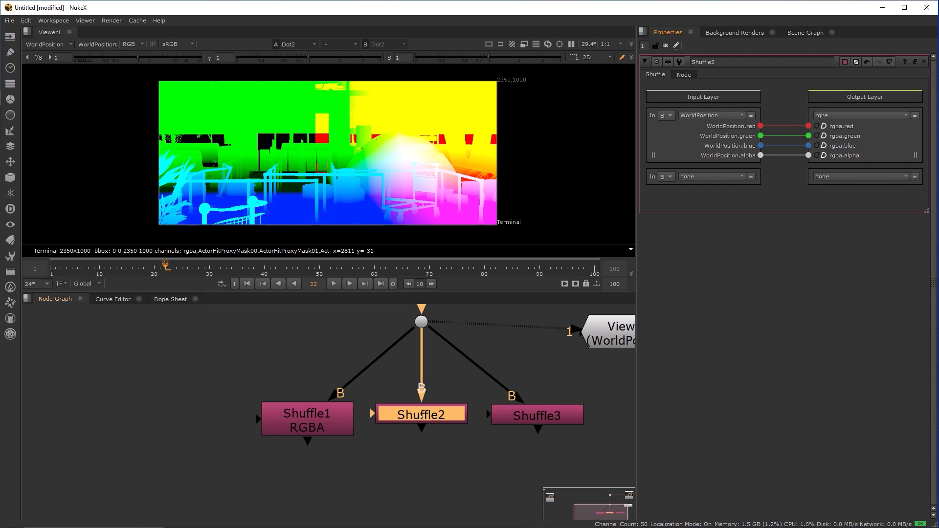
{"action": "left_click", "coordinate": [683, 75]}
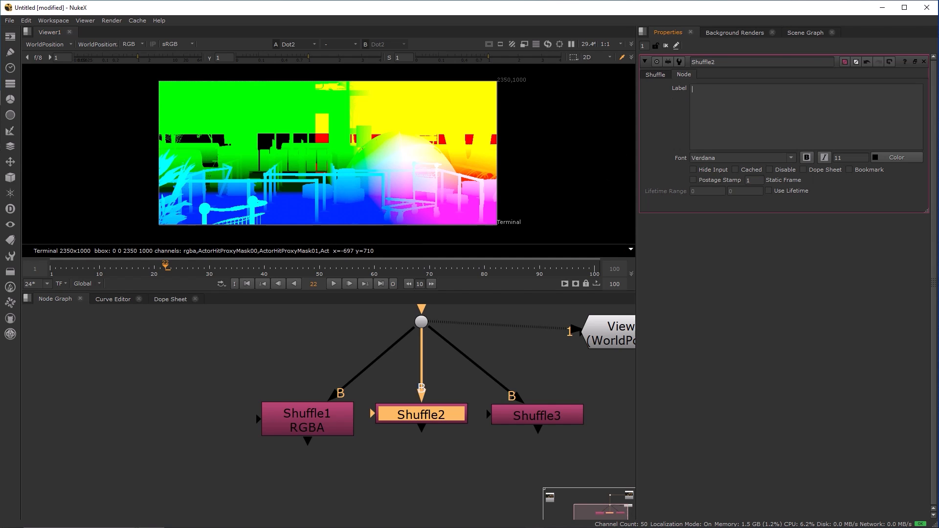
{"action": "type", "text": "WORLD P"}
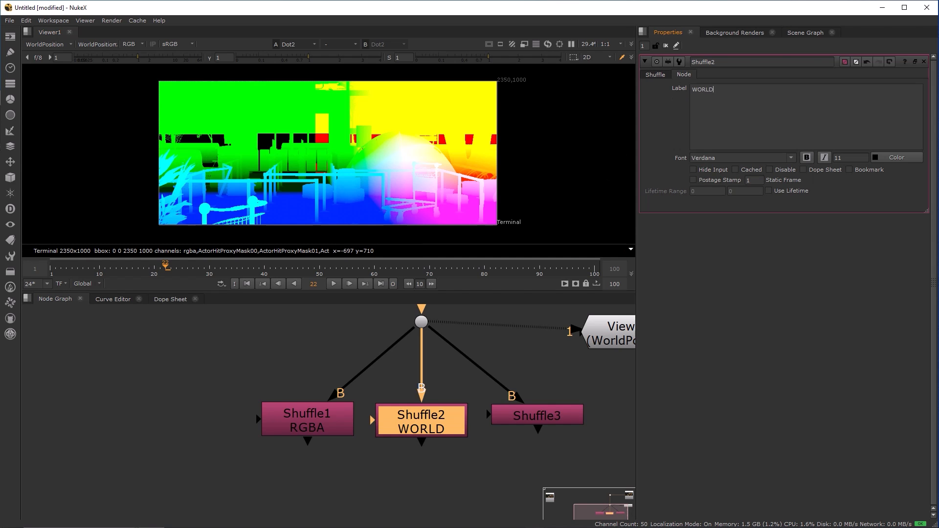
Set Shuffle3's B input layer to WorldNormal, routed to rgba, and label the node NORMAL P
{"action": "double_click", "coordinate": [525, 407]}
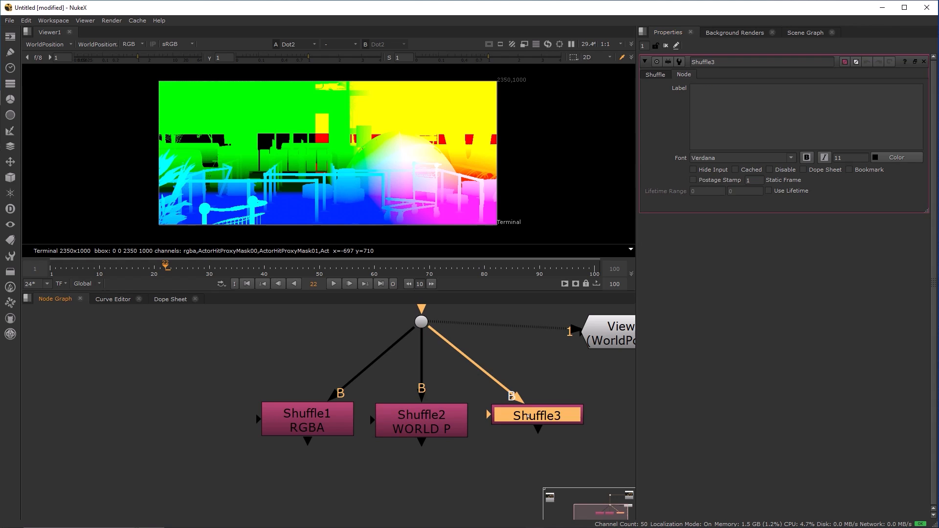
{"action": "left_click", "coordinate": [655, 74]}
{"action": "left_click", "coordinate": [711, 116]}
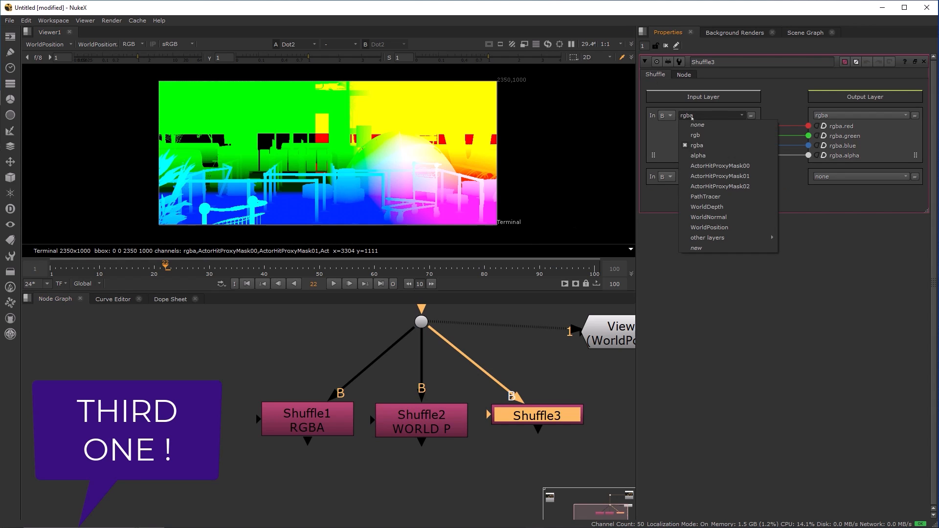
{"action": "left_click", "coordinate": [707, 226]}
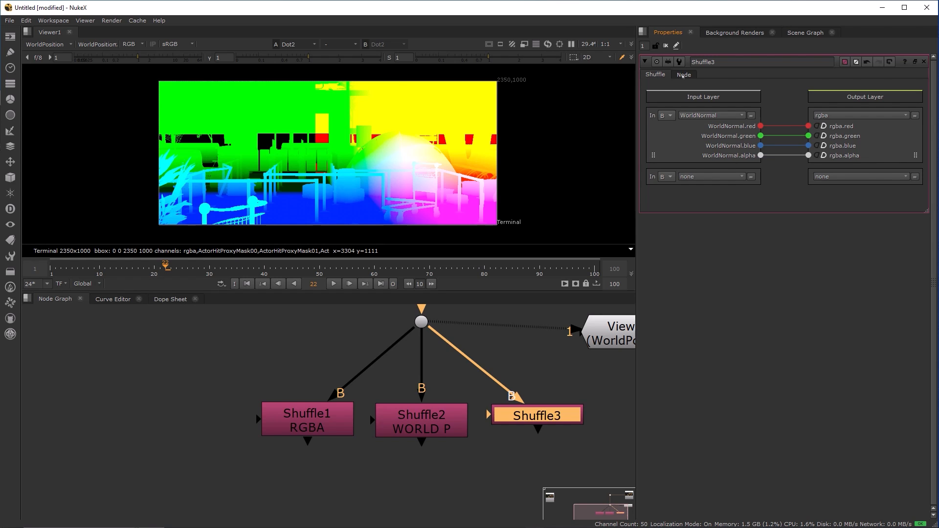
{"action": "left_click", "coordinate": [683, 75]}
{"action": "type", "text": "NORMAL P"}
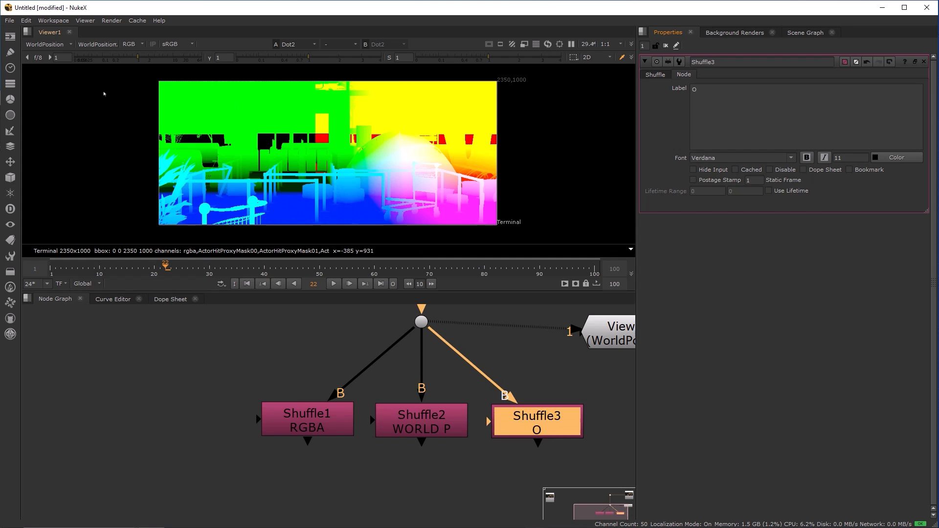
{"action": "left_click", "coordinate": [412, 483]}
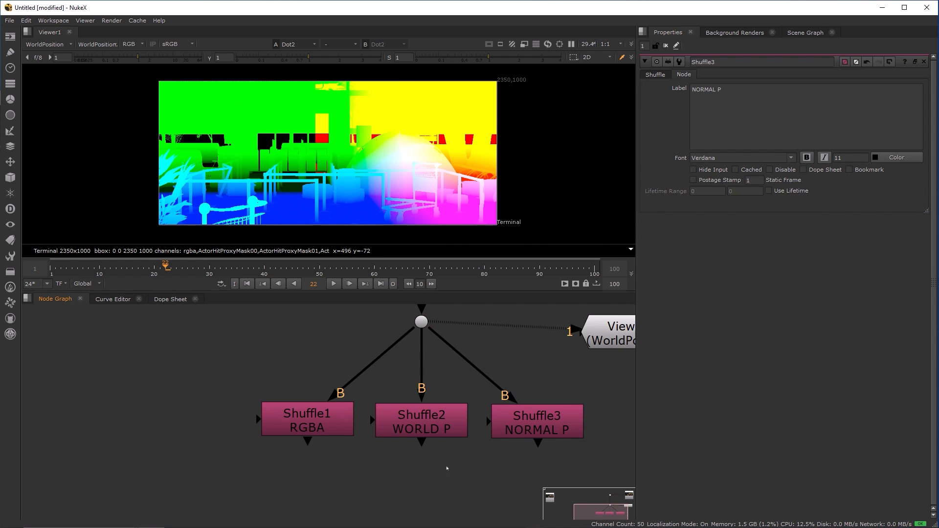
Disconnect Viewer1 from the lower Dot and move it below the row of Shuffle nodes
{"action": "scroll", "coordinate": [354, 445], "scroll_direction": "down", "scroll_amount": 3}
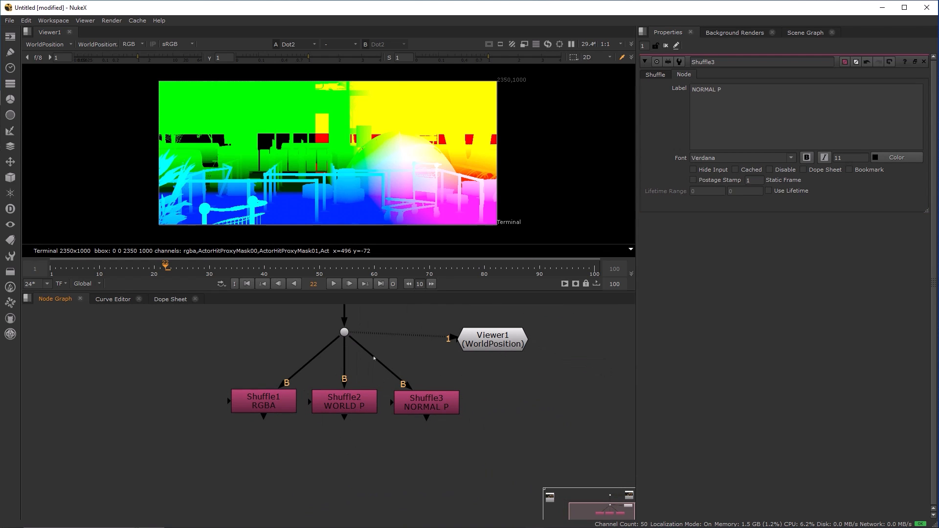
{"action": "left_click_drag", "start_coordinate": [388, 333], "coordinate": [427, 359]}
{"action": "left_click_drag", "start_coordinate": [478, 346], "coordinate": [200, 510]}
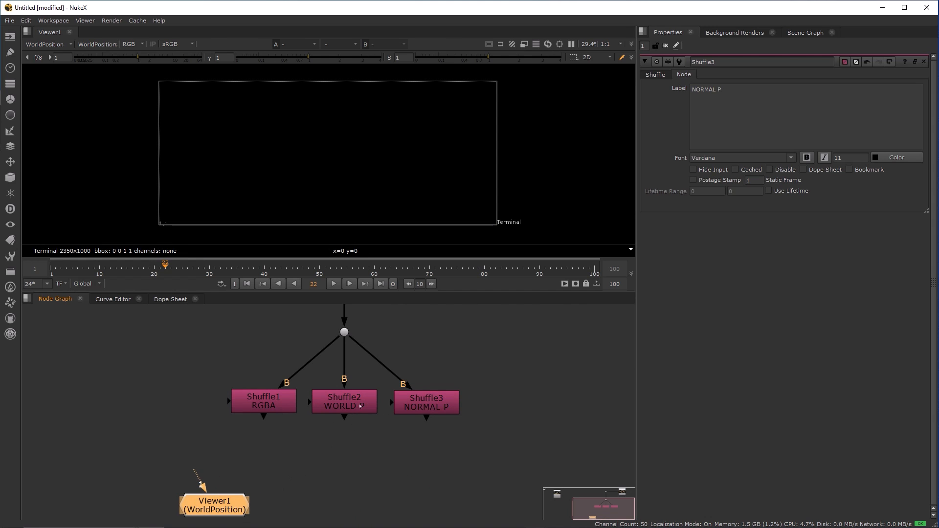
{"action": "scroll", "coordinate": [394, 416], "scroll_direction": "down", "scroll_amount": 3}
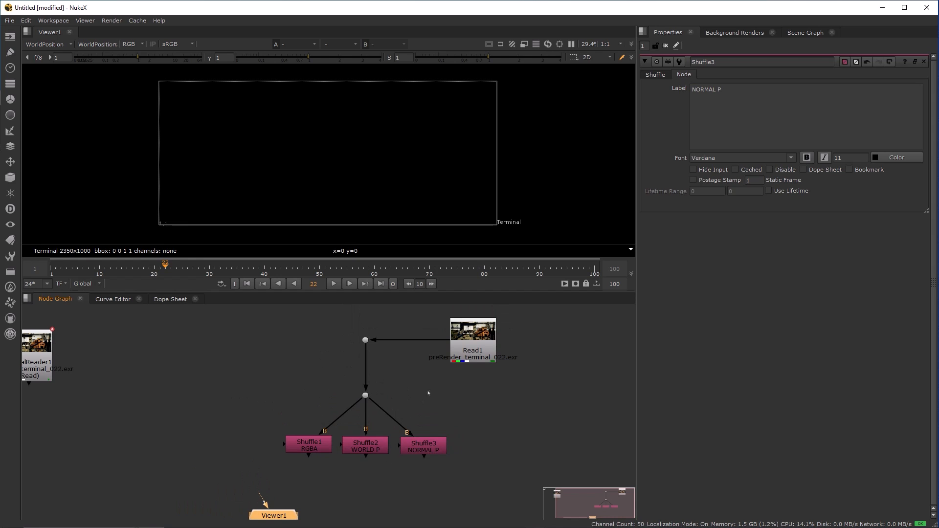
Add an unconnected PositionToPoints [Geometry] node and place it beneath Shuffle2
{"action": "left_click", "coordinate": [363, 452]}
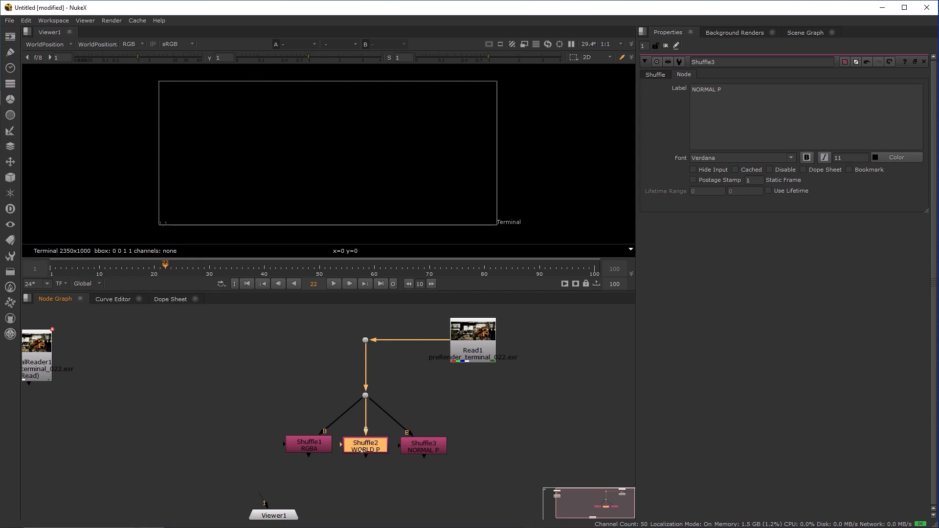
{"action": "left_click", "coordinate": [310, 445]}
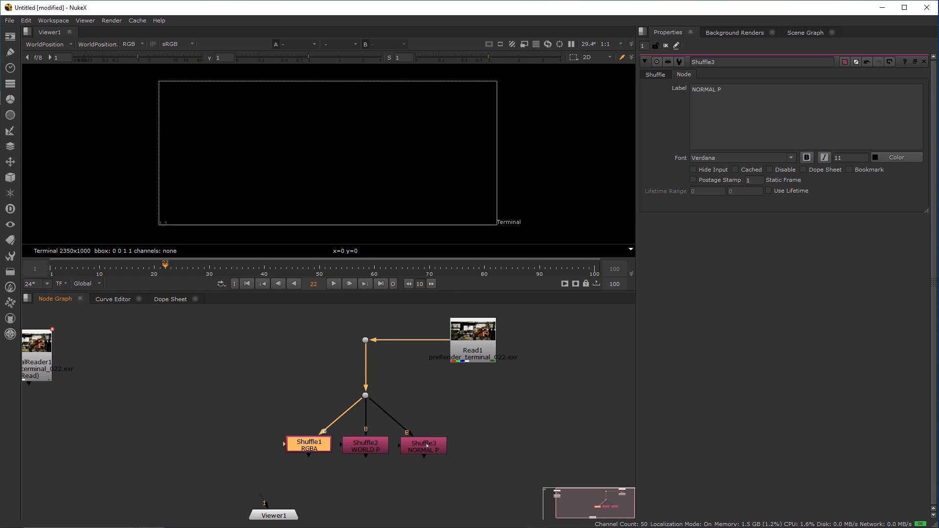
{"action": "left_click", "coordinate": [387, 488]}
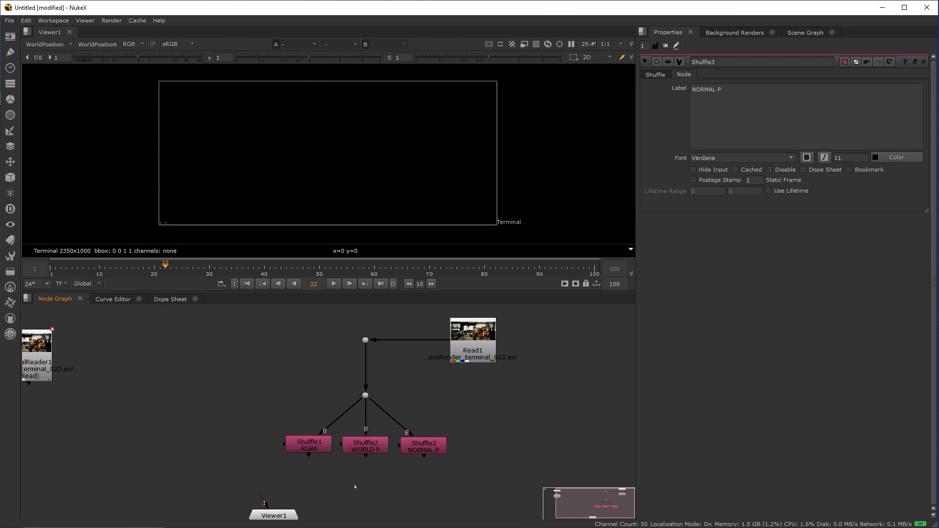
{"action": "key", "text": "Tab"}
{"action": "type", "text": "position"}
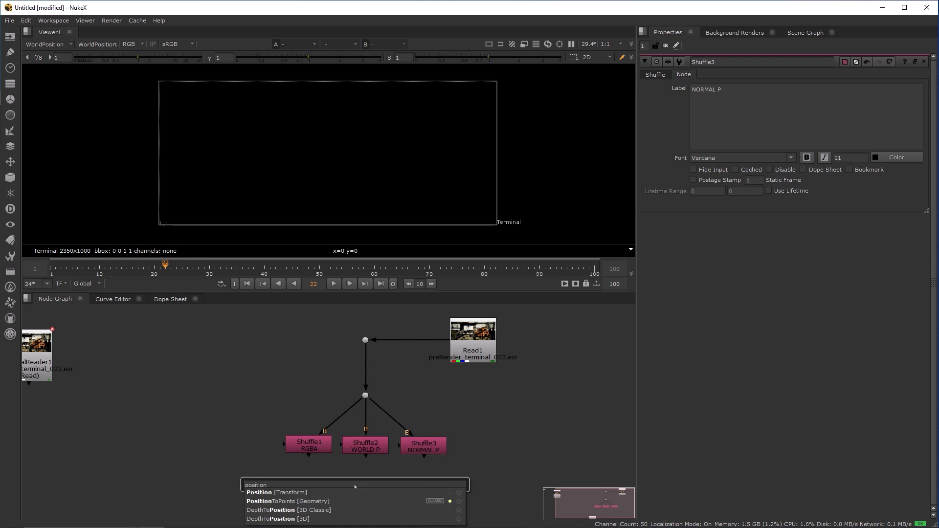
{"action": "key", "text": "Down"}
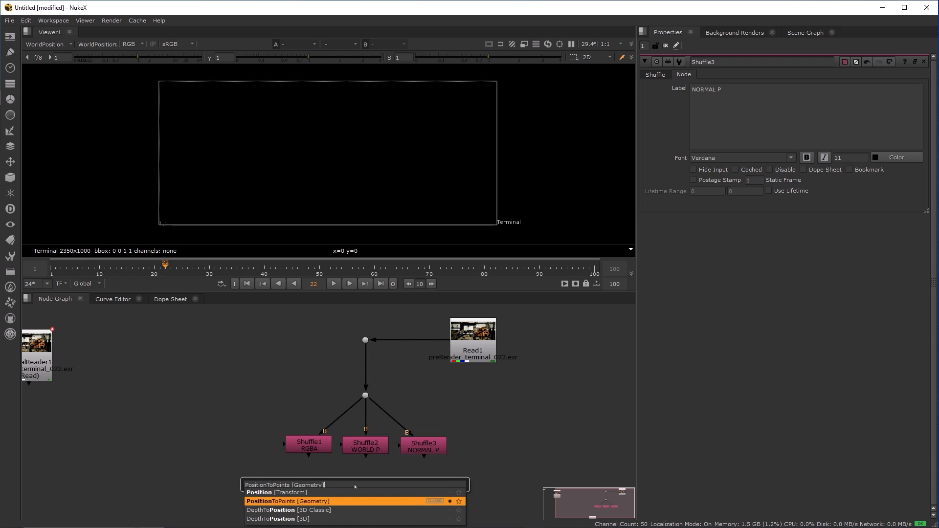
{"action": "key", "text": "Return"}
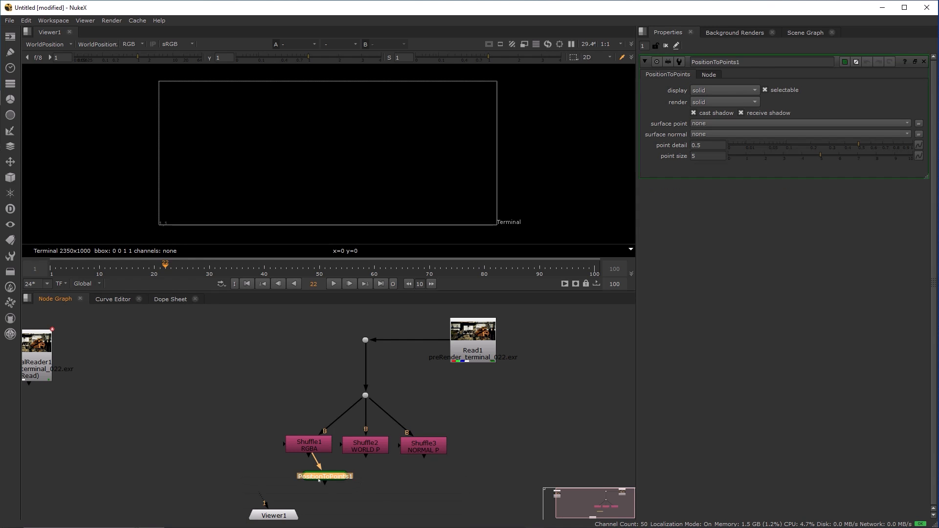
{"action": "left_click_drag", "start_coordinate": [321, 480], "coordinate": [374, 502]}
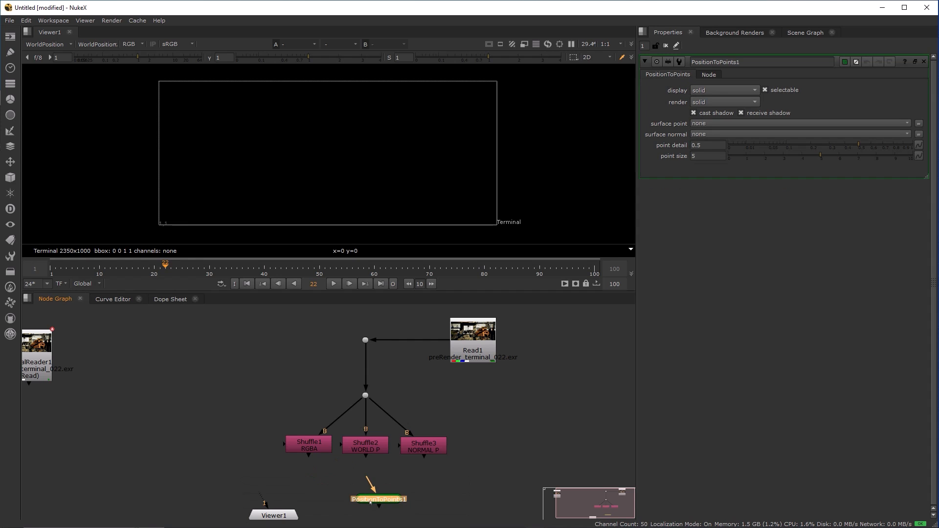
{"action": "left_click_drag", "start_coordinate": [370, 502], "coordinate": [362, 499]}
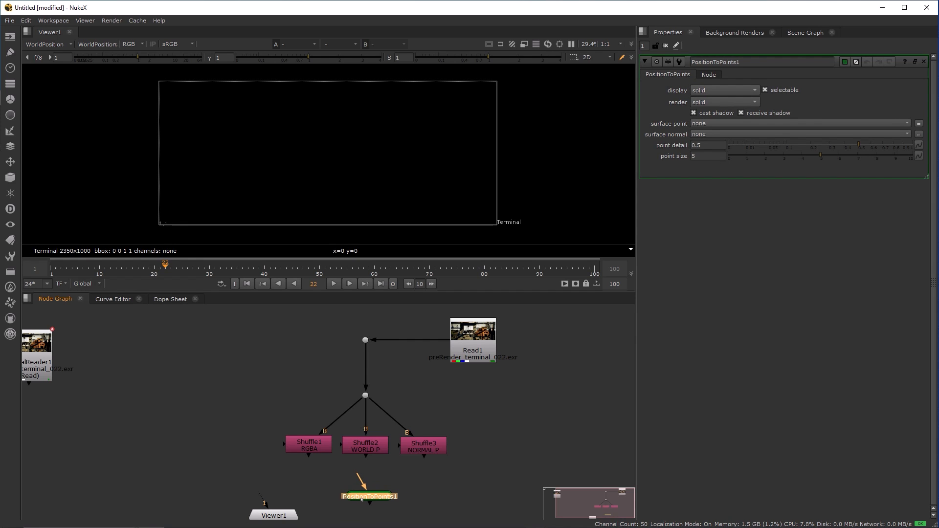
Connect PositionToPoints1's unlabelled image input to Shuffle1, its pos input to Shuffle2 and its norm input to Shuffle3
{"action": "left_click", "coordinate": [365, 451]}
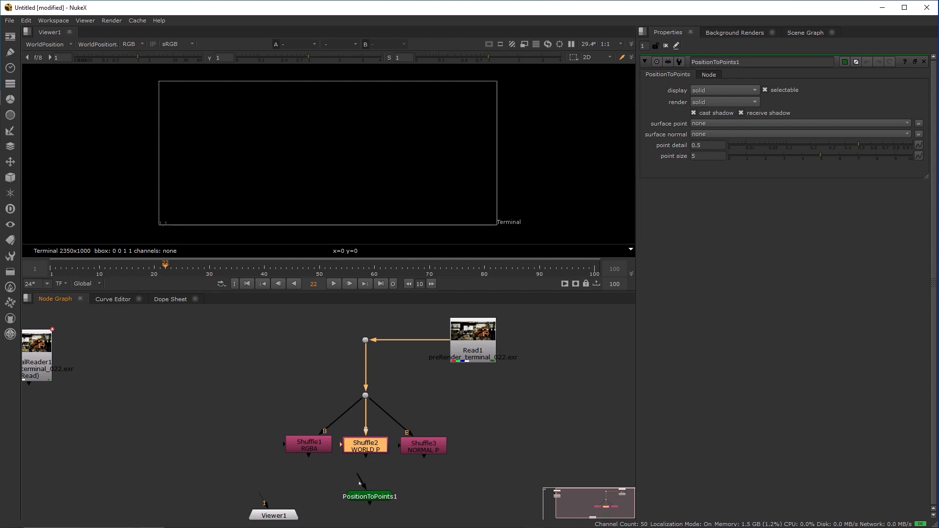
{"action": "left_click_drag", "start_coordinate": [359, 482], "coordinate": [313, 451]}
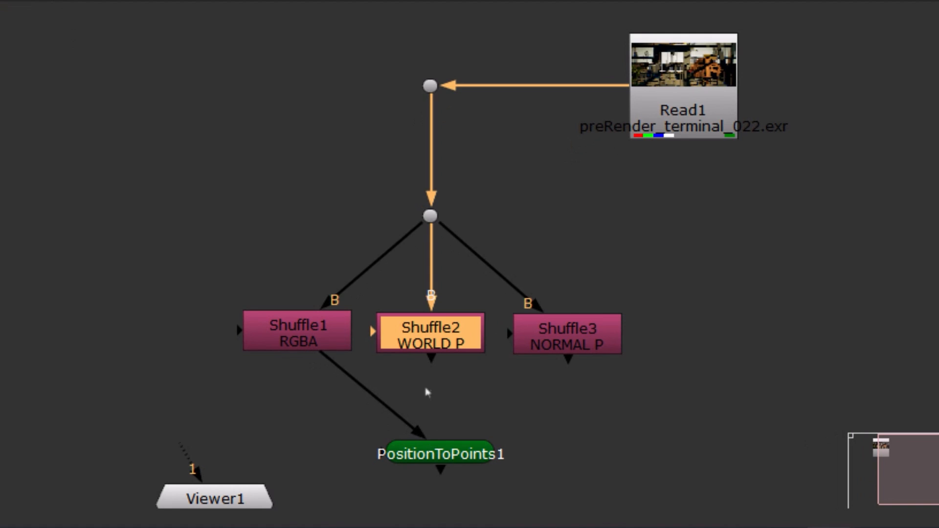
{"action": "left_click_drag", "start_coordinate": [428, 366], "coordinate": [438, 443]}
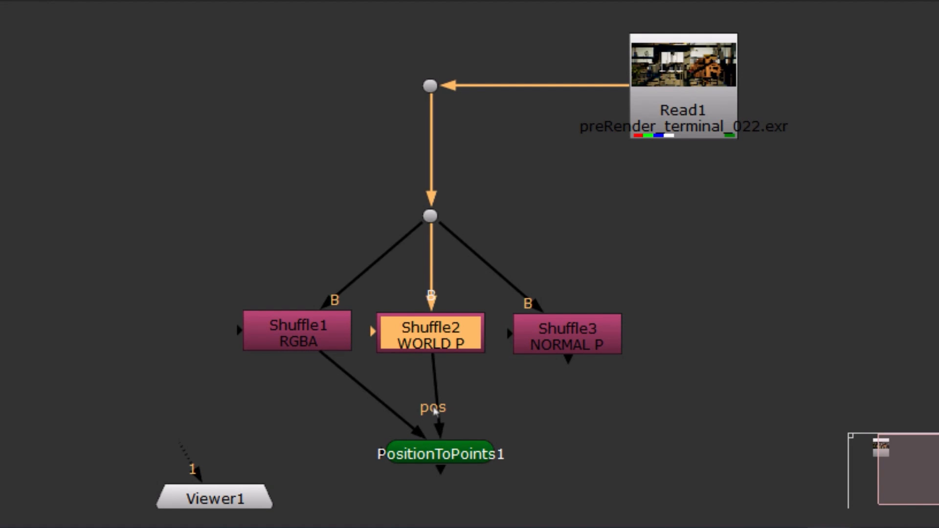
{"action": "scroll", "coordinate": [437, 416], "scroll_direction": "up", "scroll_amount": 2}
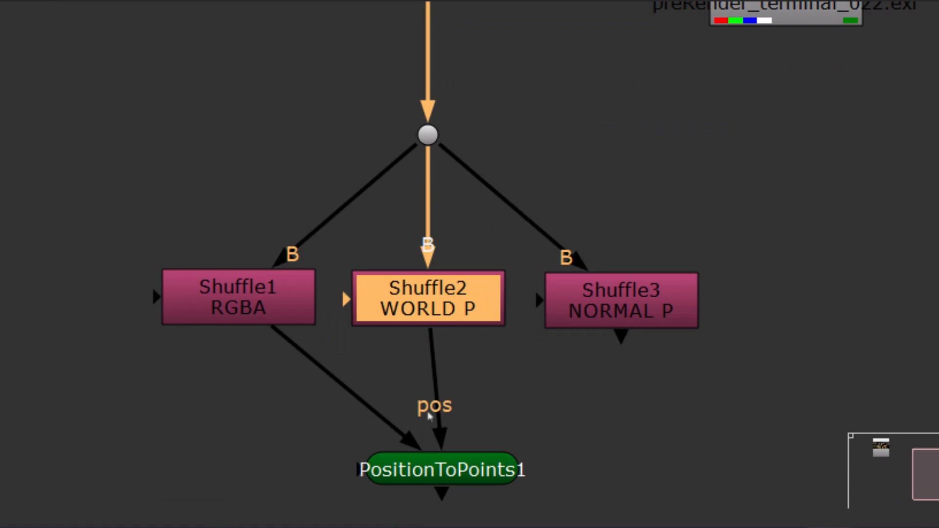
{"action": "left_click", "coordinate": [443, 471]}
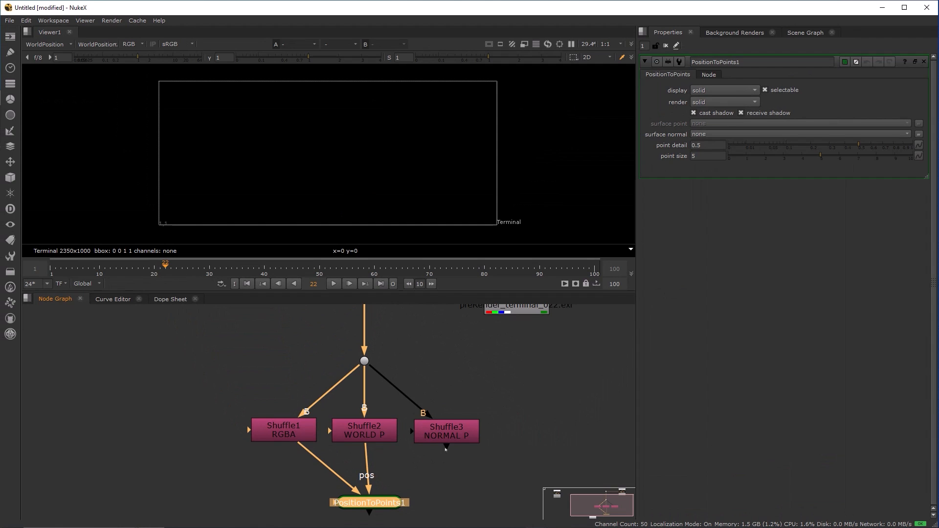
{"action": "left_click_drag", "start_coordinate": [446, 448], "coordinate": [387, 495]}
{"action": "scroll", "coordinate": [386, 495], "scroll_direction": "up", "scroll_amount": 5}
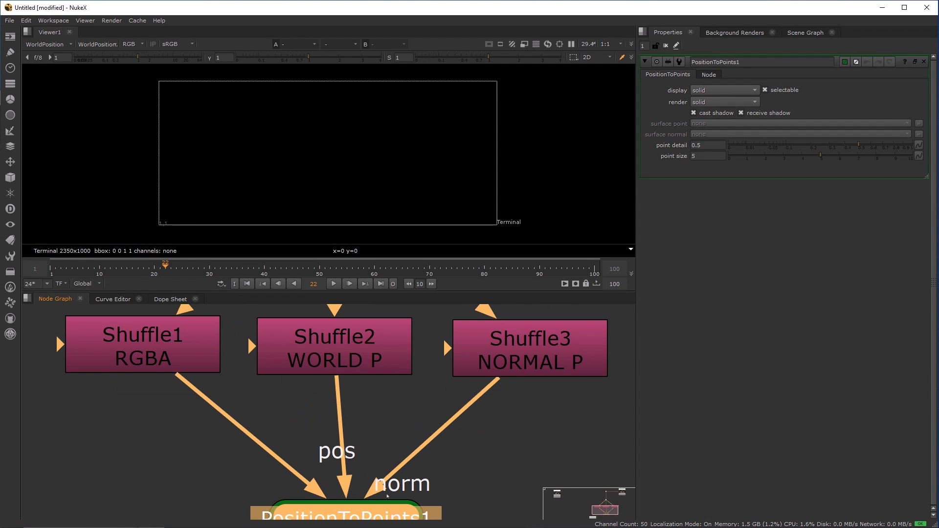
{"action": "scroll", "coordinate": [392, 484], "scroll_direction": "down", "scroll_amount": 5}
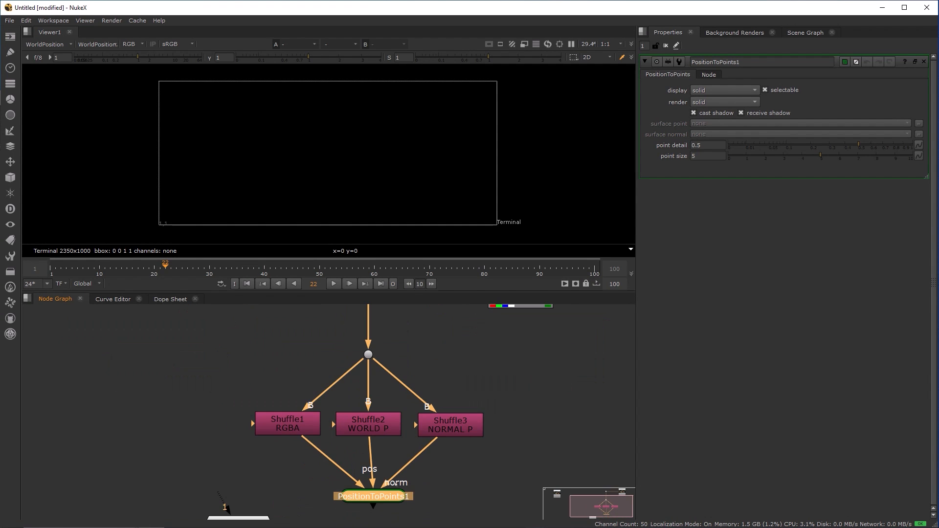
Switch the viewer's displayed layer to rgba and connect Viewer1 to PositionToPoints1, aligned beneath it
{"action": "left_click", "coordinate": [439, 428]}
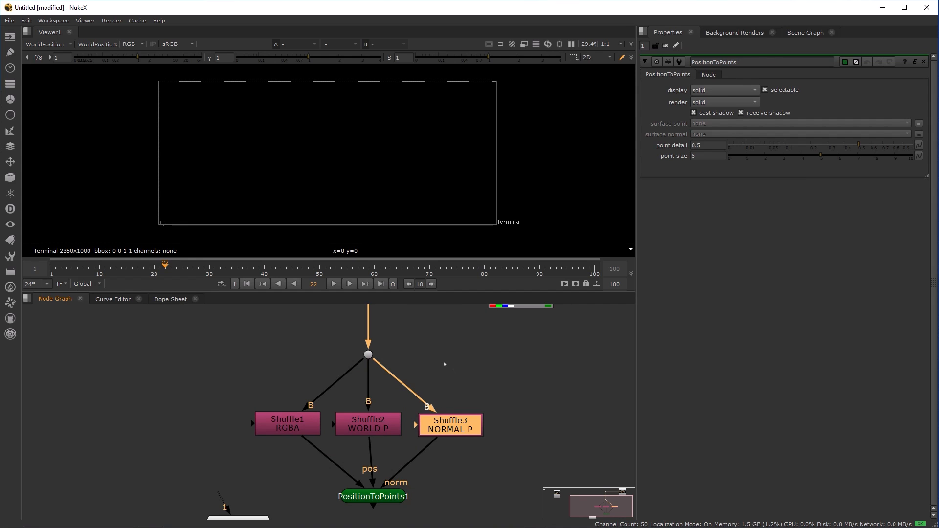
{"action": "left_click", "coordinate": [45, 44]}
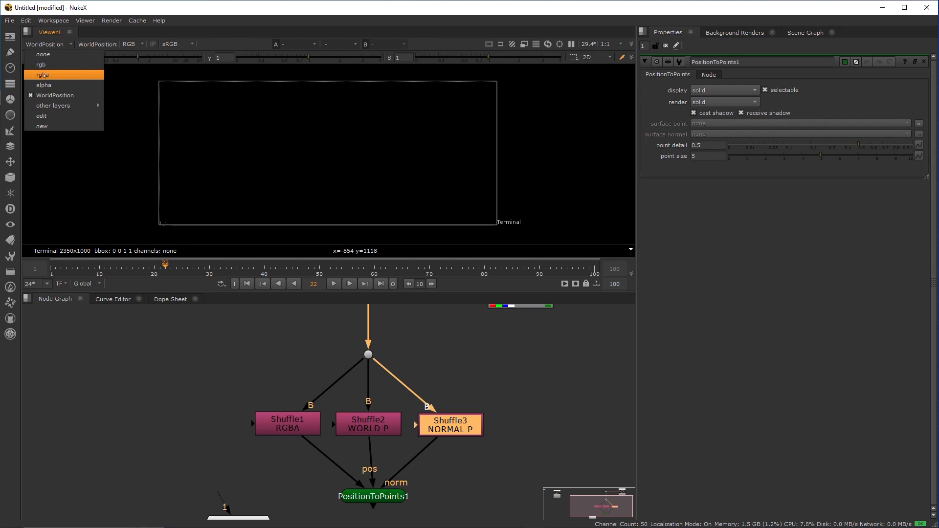
{"action": "left_click", "coordinate": [45, 76]}
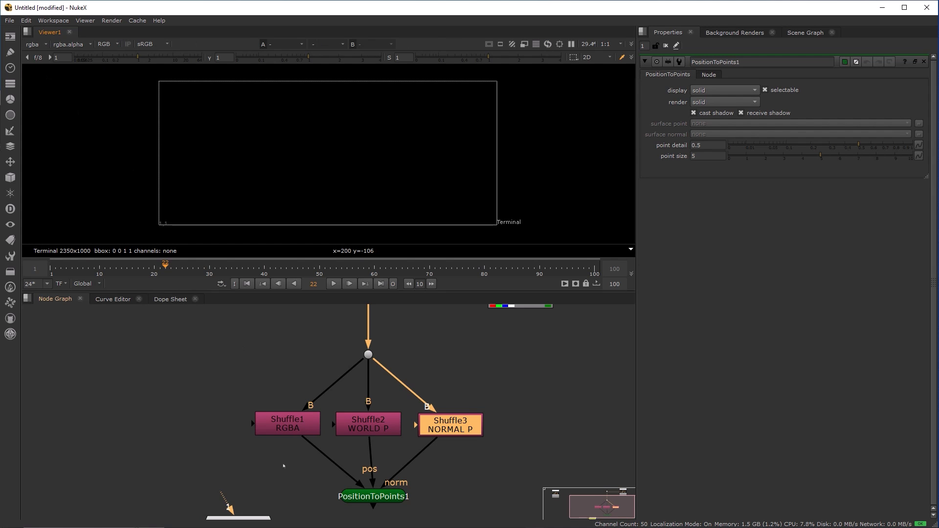
{"action": "left_click_drag", "start_coordinate": [283, 466], "coordinate": [279, 407]}
{"action": "left_click_drag", "start_coordinate": [234, 463], "coordinate": [368, 446]}
{"action": "left_click_drag", "start_coordinate": [365, 491], "coordinate": [360, 491]}
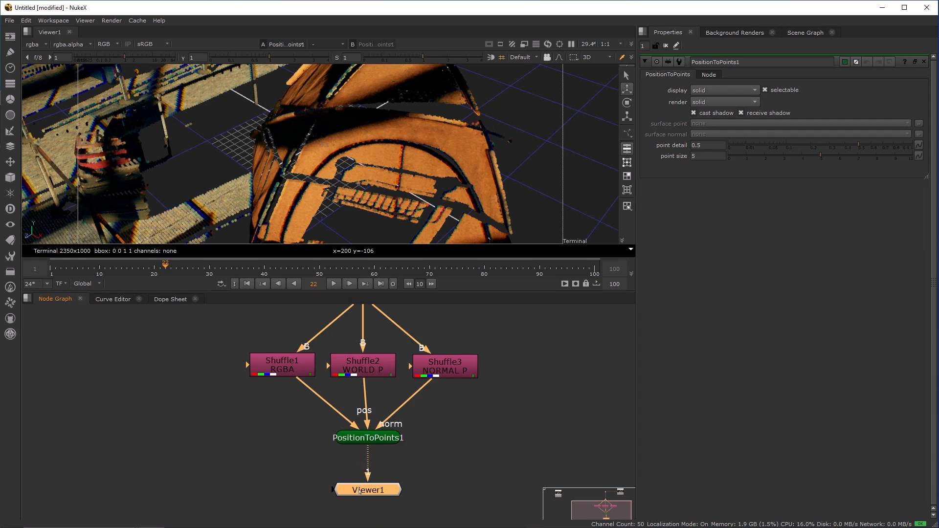
Examine the airport scene's point cloud from above and from the front in the 3D view, and select PositionToPoints1
{"action": "scroll", "coordinate": [331, 232], "scroll_direction": "down", "scroll_amount": 10}
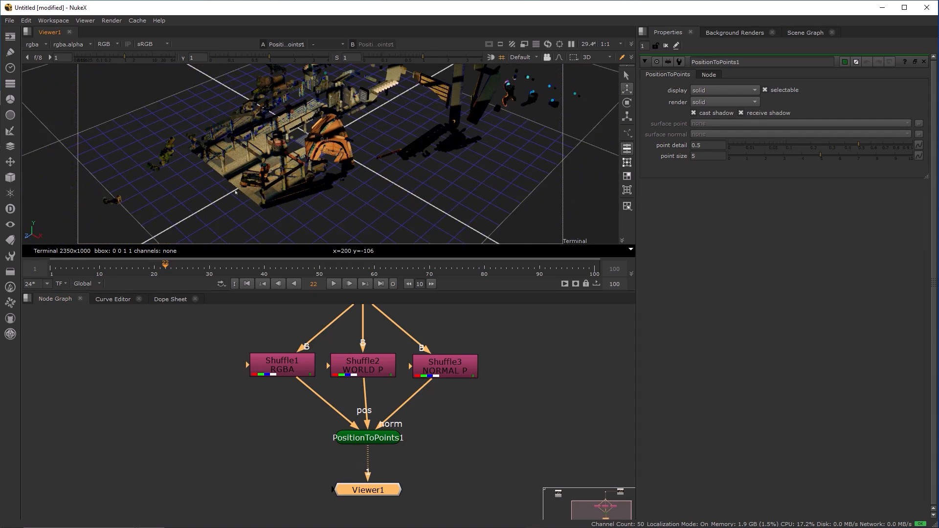
{"action": "left_click_drag", "start_coordinate": [332, 233], "coordinate": [343, 180]}
{"action": "scroll", "coordinate": [394, 207], "scroll_direction": "up", "scroll_amount": 4}
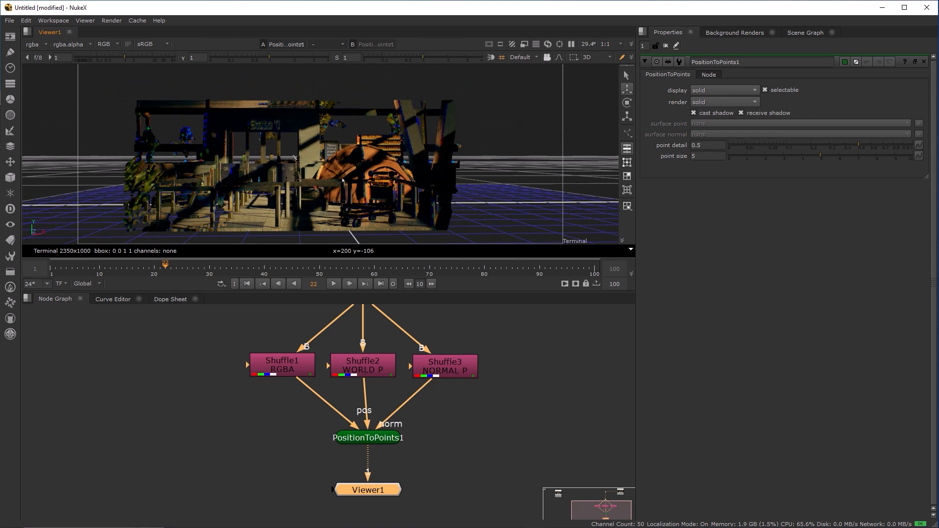
{"action": "left_click", "coordinate": [367, 437]}
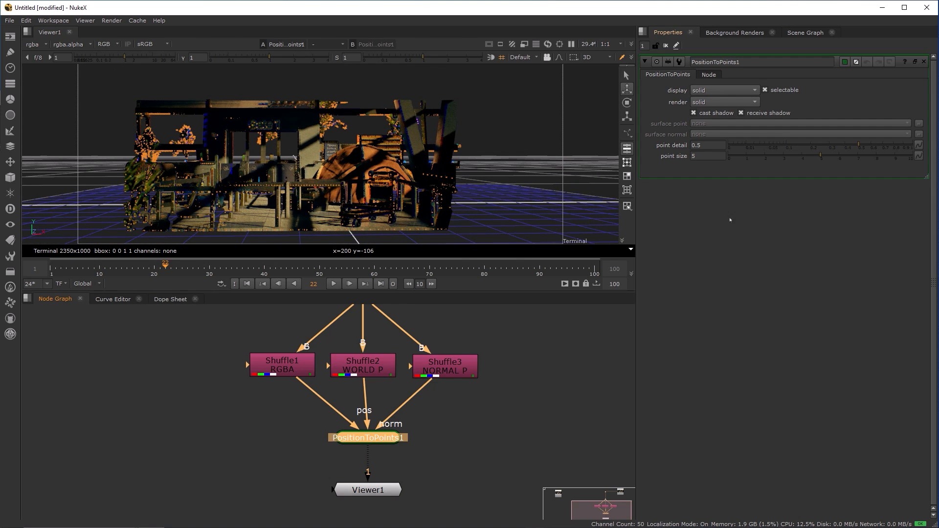
Set PositionToPoints1's point size to 0.01 and point detail to 1, and deselect the node
{"action": "double_click", "coordinate": [707, 156]}
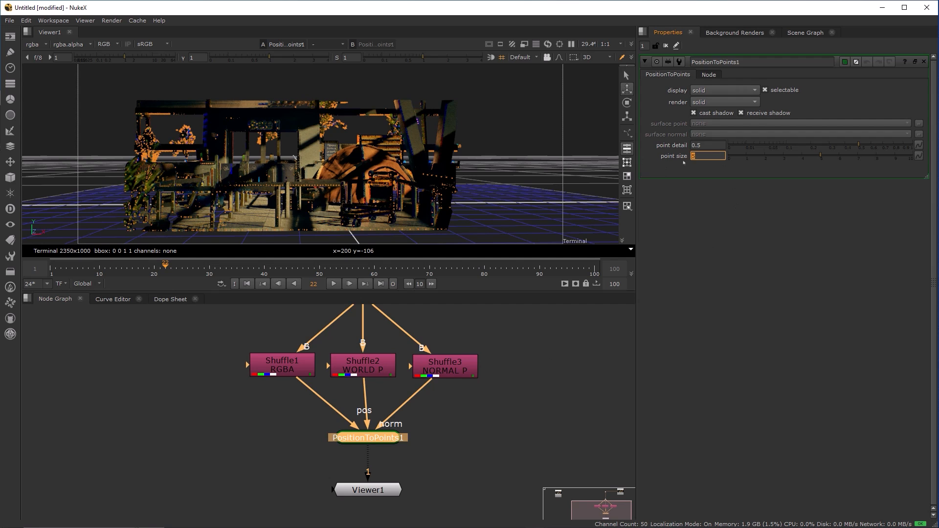
{"action": "type", "text": "0.01"}
{"action": "key", "text": "Return"}
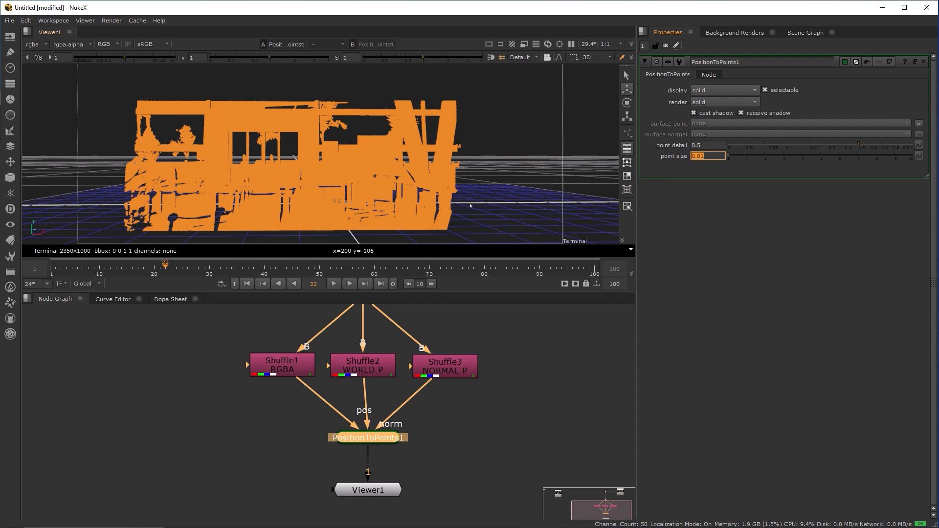
{"action": "key", "text": "shift+Tab"}
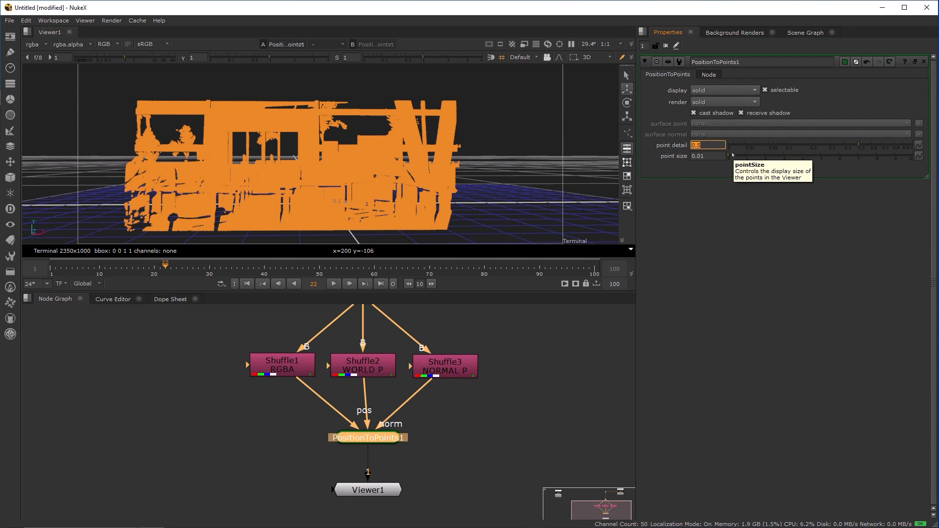
{"action": "type", "text": "1"}
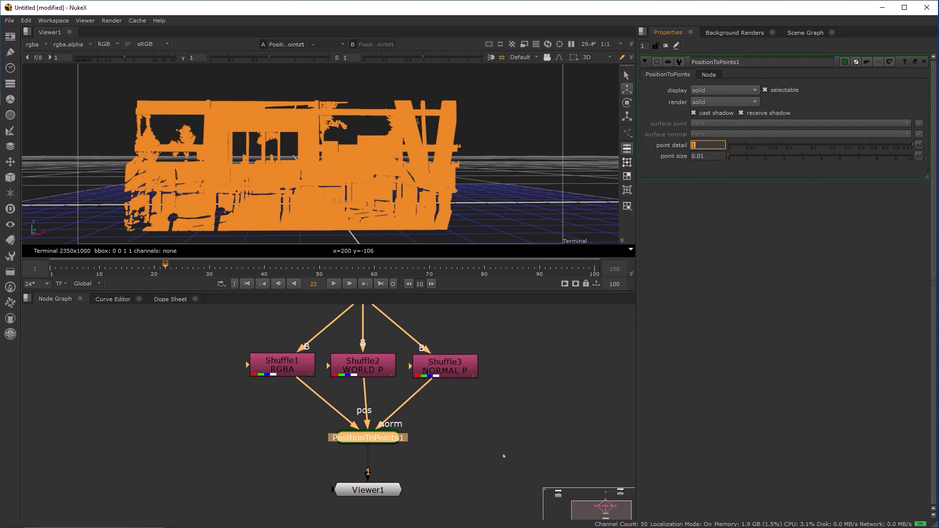
{"action": "left_click", "coordinate": [484, 419]}
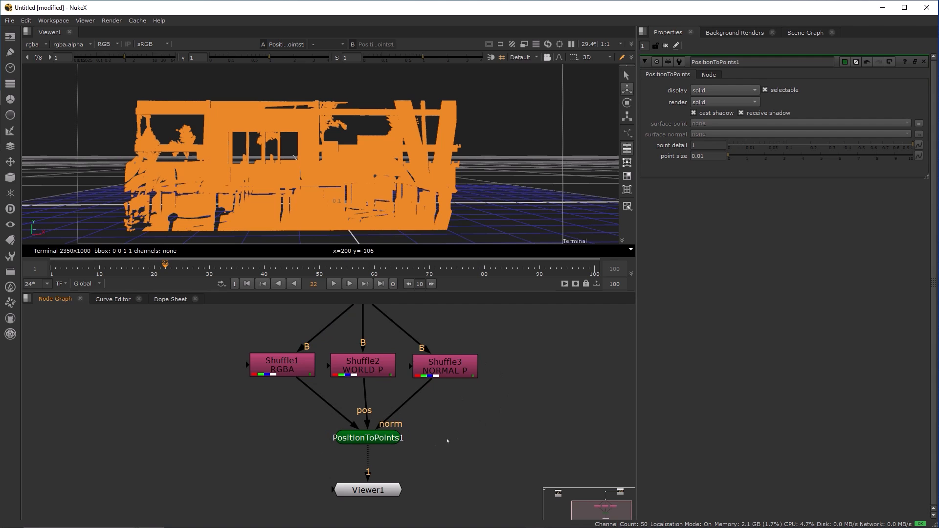
Examine the denser point cloud around the queue sign and Gate 1 from several angles in the 3D view
{"action": "key", "text": "alt+Tab"}
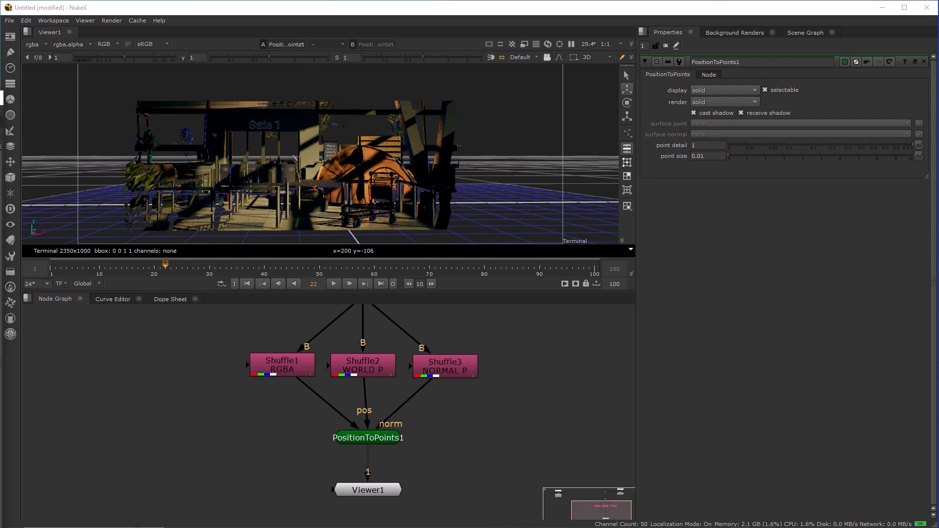
{"action": "left_click_drag", "start_coordinate": [473, 419], "coordinate": [372, 445]}
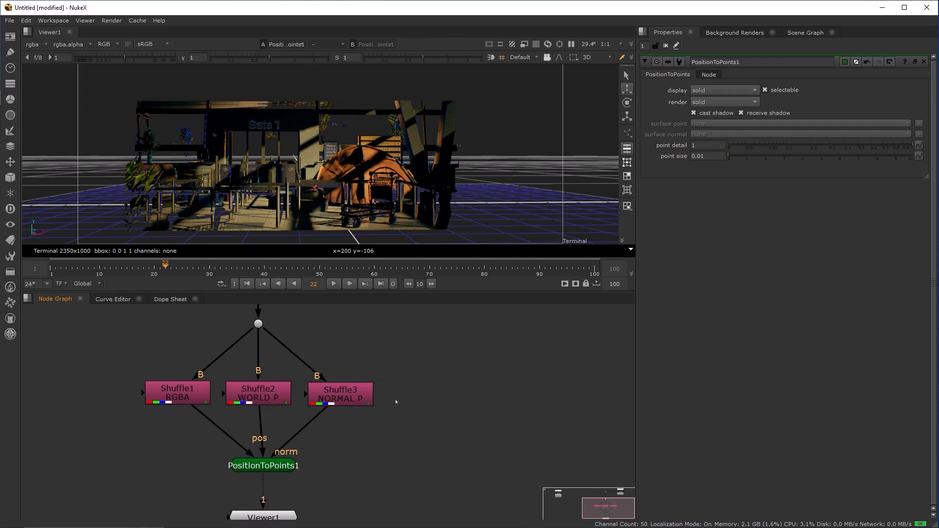
{"action": "left_click_drag", "start_coordinate": [386, 149], "coordinate": [480, 158]}
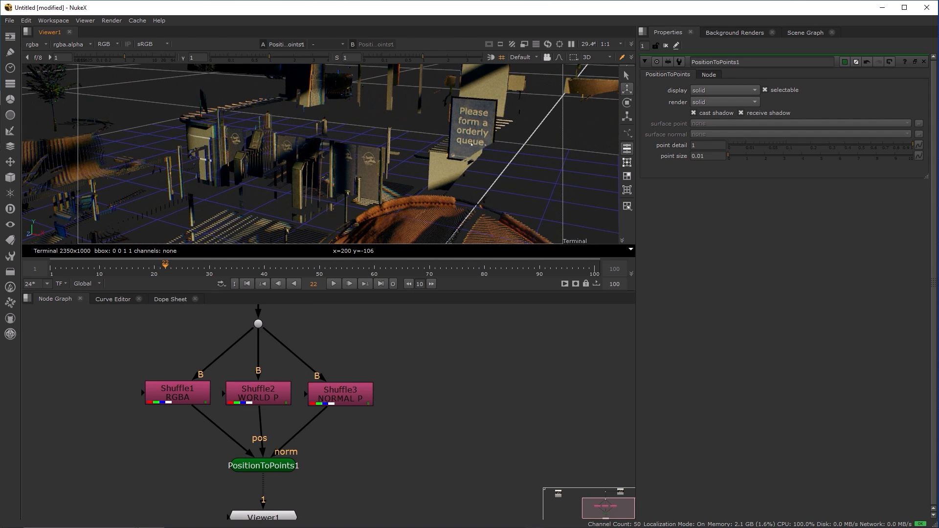
{"action": "left_click_drag", "start_coordinate": [493, 118], "coordinate": [332, 176]}
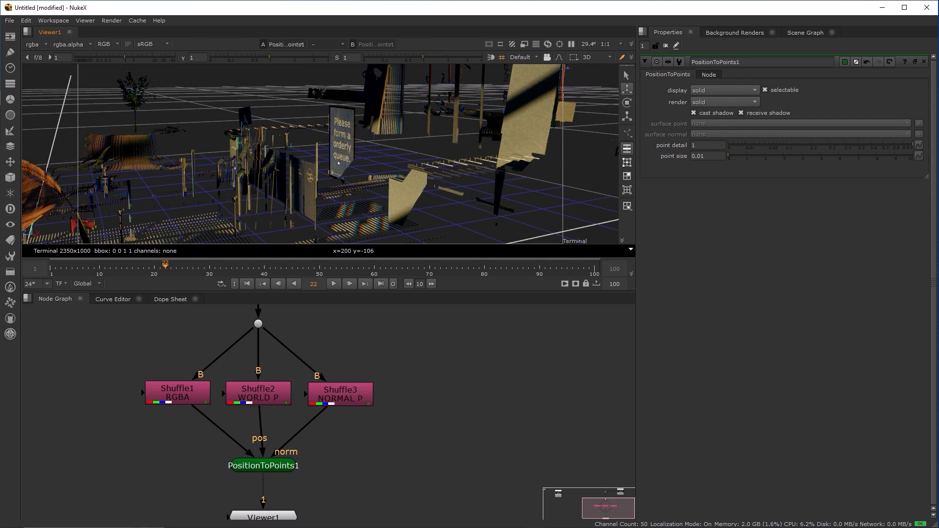
{"action": "left_click_drag", "start_coordinate": [380, 165], "coordinate": [414, 150]}
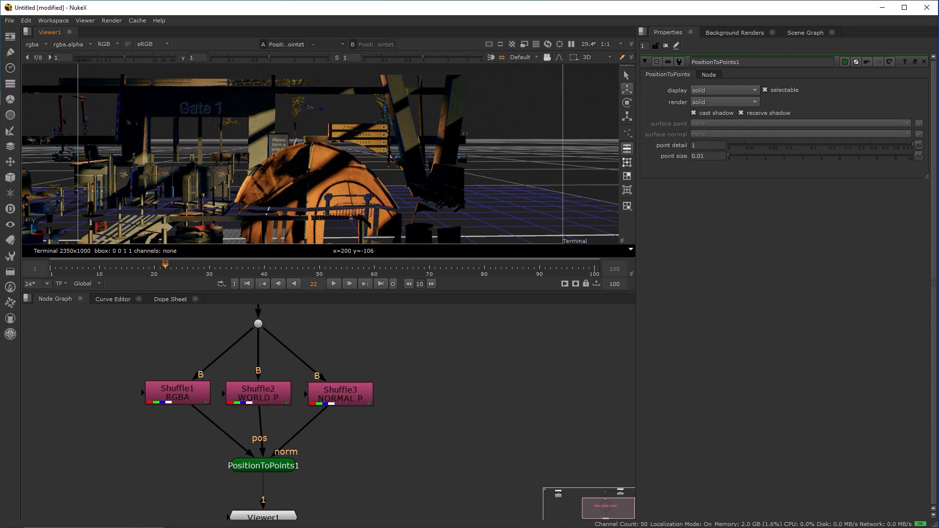
{"action": "key", "text": "alt+Tab"}
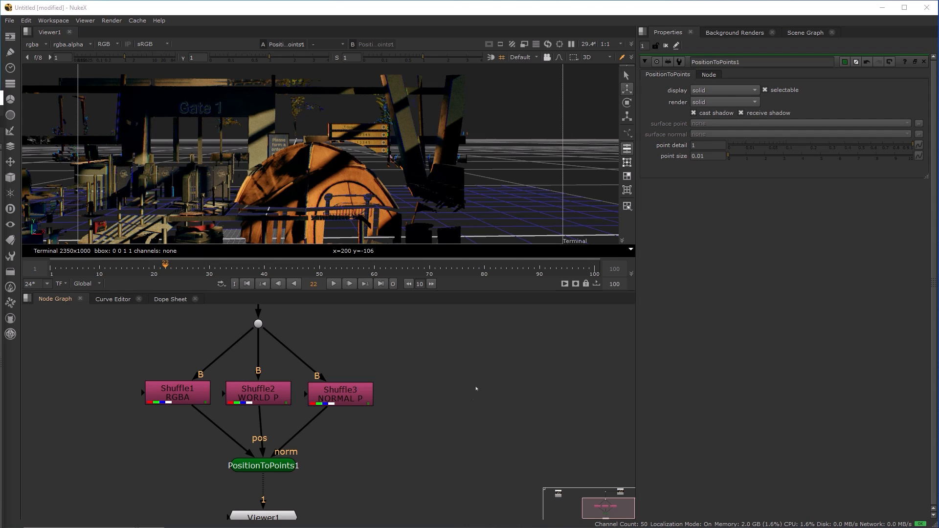
Add an unconnected Card [Geometry] node beside Read1
{"action": "scroll", "coordinate": [501, 384], "scroll_direction": "down", "scroll_amount": 3}
{"action": "left_click_drag", "start_coordinate": [499, 384], "coordinate": [389, 425]}
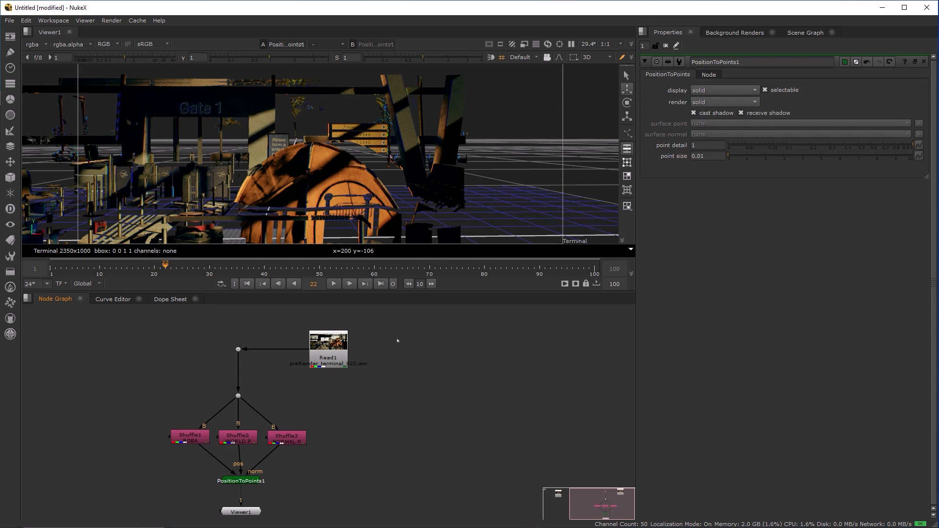
{"action": "key", "text": "Tab"}
{"action": "type", "text": "cA"}
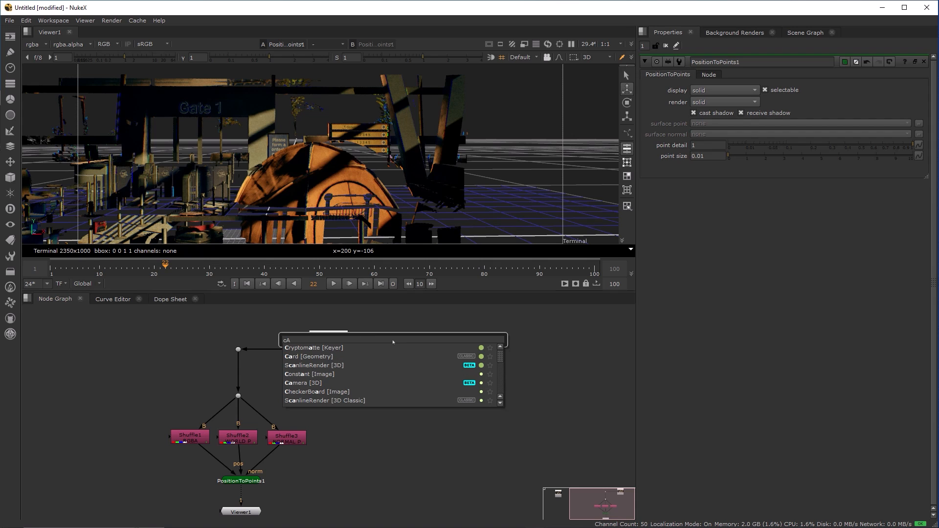
{"action": "type", "text": "RD"}
{"action": "key", "text": "Down"}
{"action": "key", "text": "Return"}
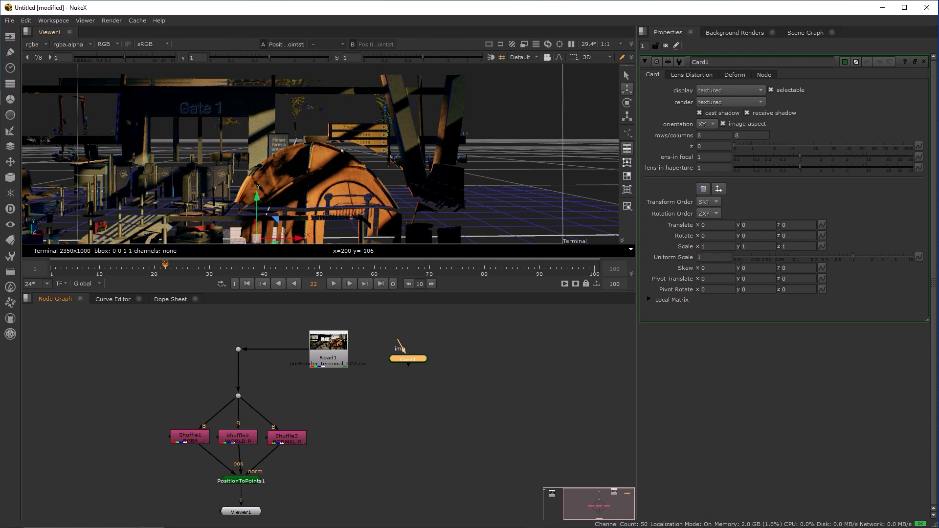
Move the card to -0.1 in Z and check its placement against the airport point cloud in the 3D view
{"action": "key", "text": "f"}
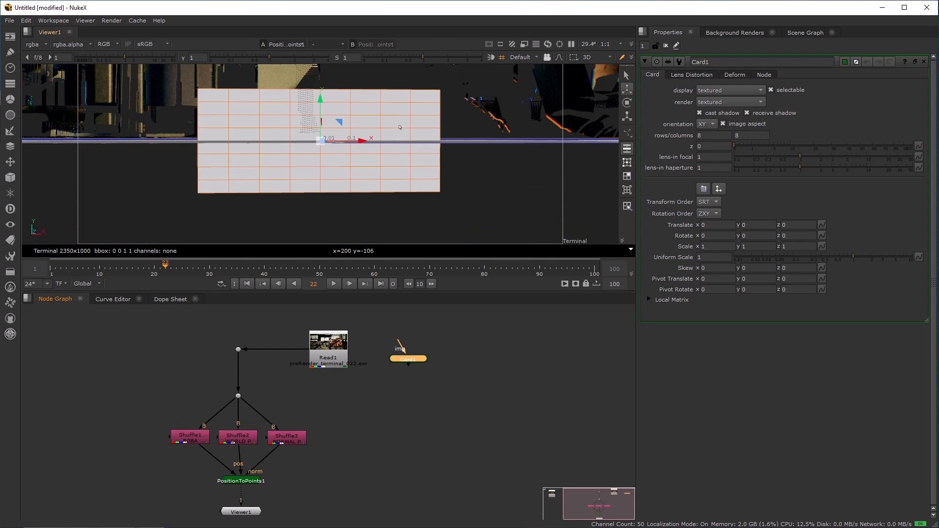
{"action": "scroll", "coordinate": [399, 119], "scroll_direction": "down", "scroll_amount": 5}
{"action": "left_click_drag", "start_coordinate": [398, 119], "coordinate": [285, 150]}
{"action": "scroll", "coordinate": [280, 148], "scroll_direction": "down", "scroll_amount": 4}
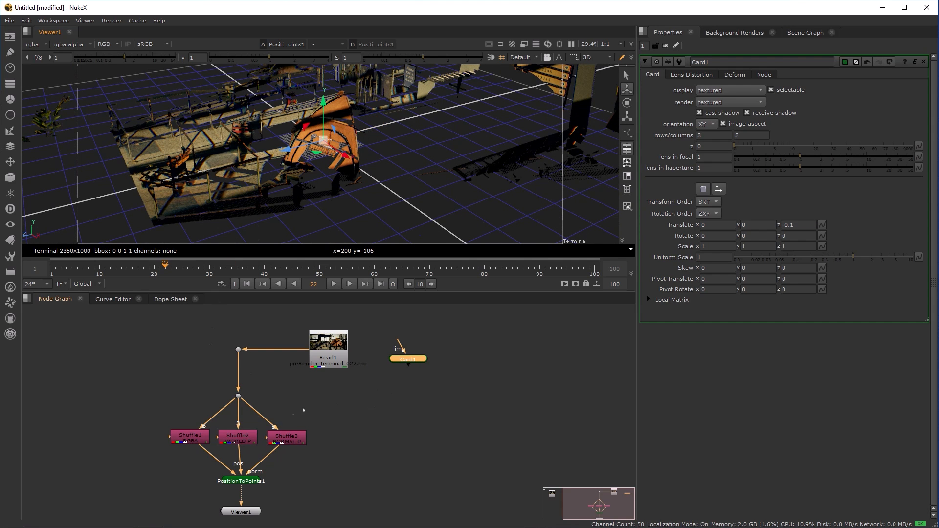
{"action": "left_click", "coordinate": [241, 480]}
{"action": "left_click_drag", "start_coordinate": [320, 216], "coordinate": [496, 172]}
{"action": "left_click_drag", "start_coordinate": [407, 359], "coordinate": [411, 361]}
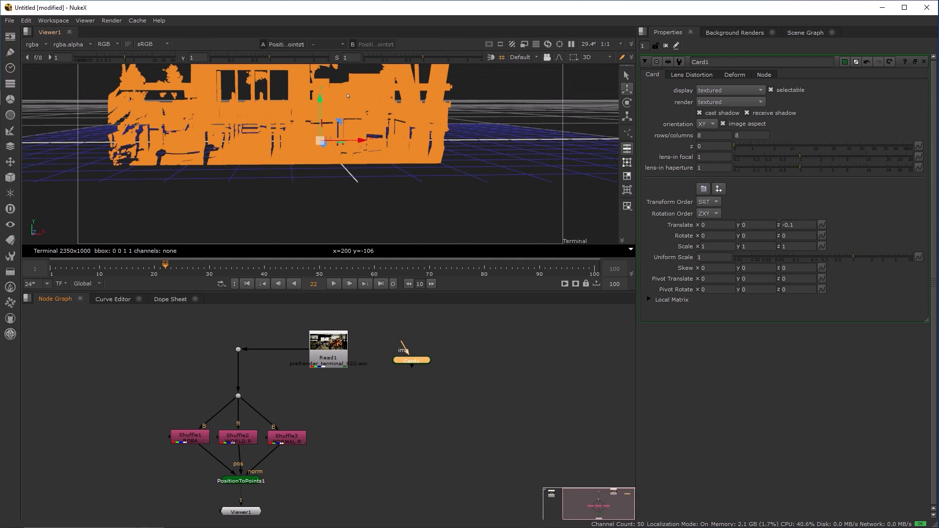
{"action": "left_click", "coordinate": [408, 397]}
Add a Scene [3D Classic] node aligned beneath Card1 and connect its input to Card1
{"action": "scroll", "coordinate": [407, 396], "scroll_direction": "up", "scroll_amount": 3}
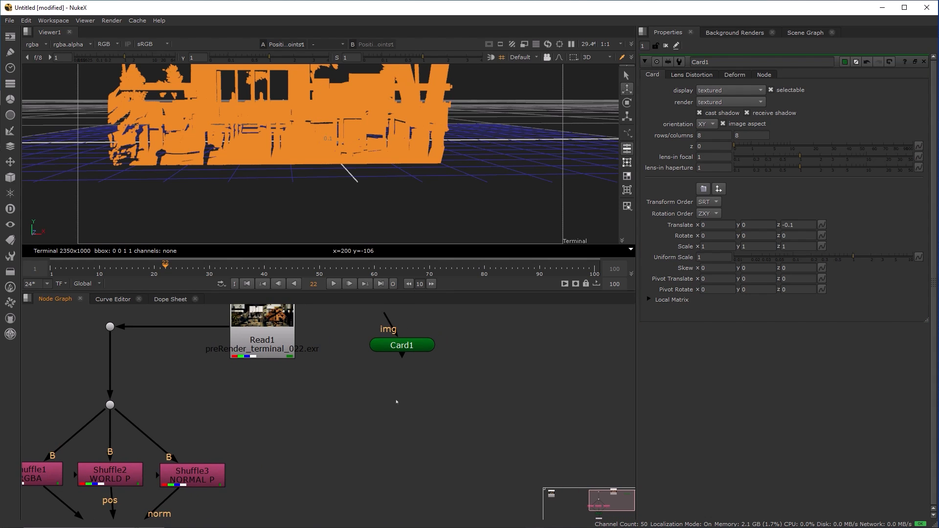
{"action": "scroll", "coordinate": [396, 396], "scroll_direction": "down", "scroll_amount": 2}
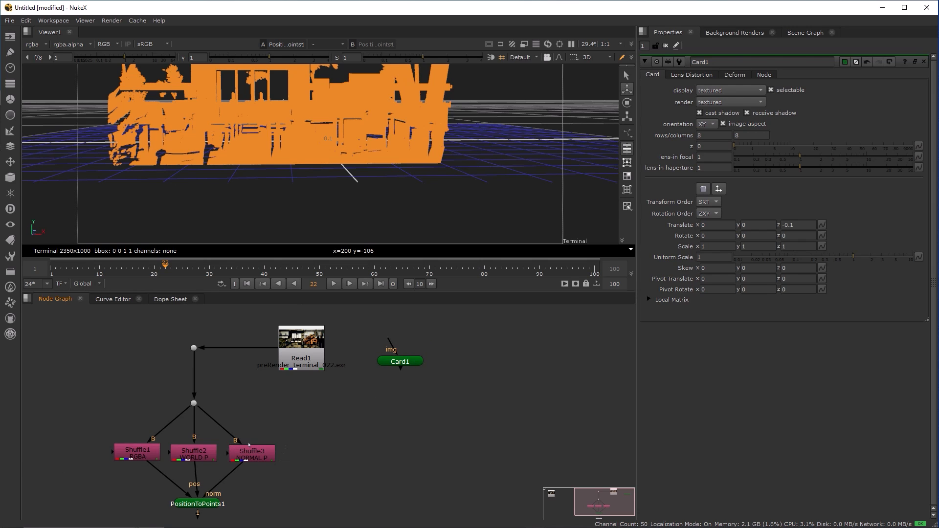
{"action": "scroll", "coordinate": [391, 392], "scroll_direction": "up", "scroll_amount": 1}
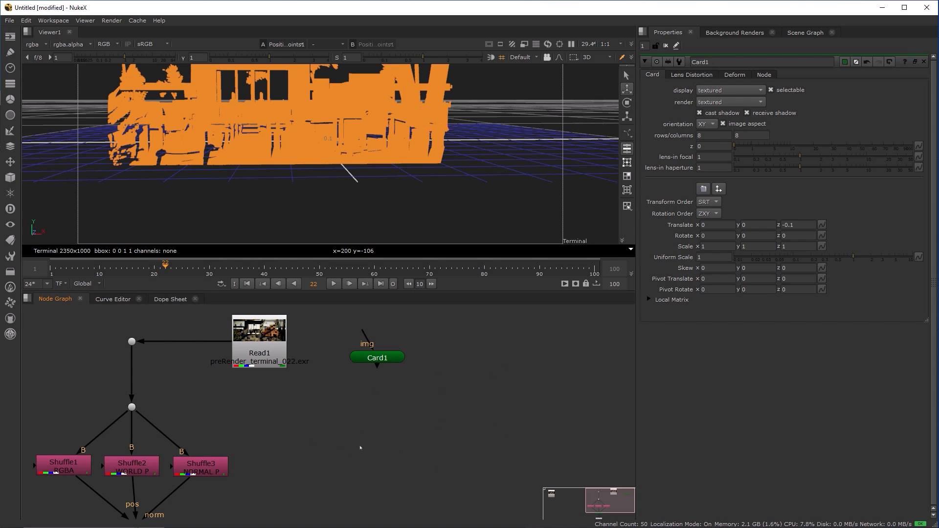
{"action": "key", "text": "Tab"}
{"action": "type", "text": "scene"}
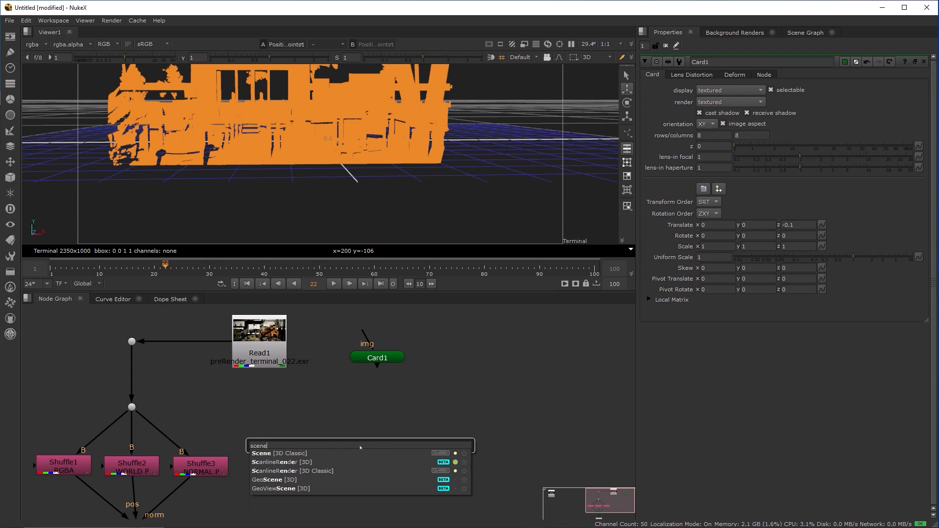
{"action": "key", "text": "Down"}
{"action": "key", "text": "Return"}
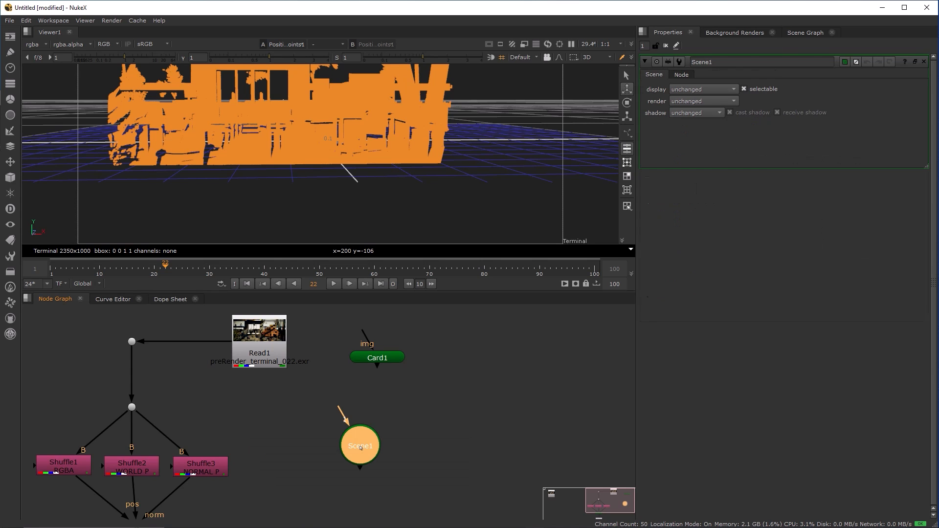
{"action": "left_click_drag", "start_coordinate": [355, 434], "coordinate": [319, 398]}
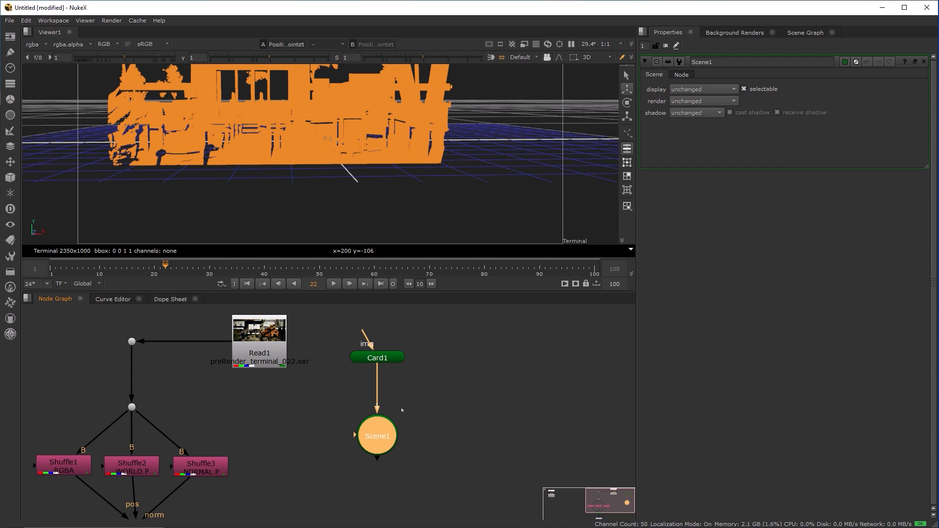
{"action": "left_click_drag", "start_coordinate": [355, 435], "coordinate": [325, 388]}
{"action": "left_click_drag", "start_coordinate": [340, 458], "coordinate": [336, 434]}
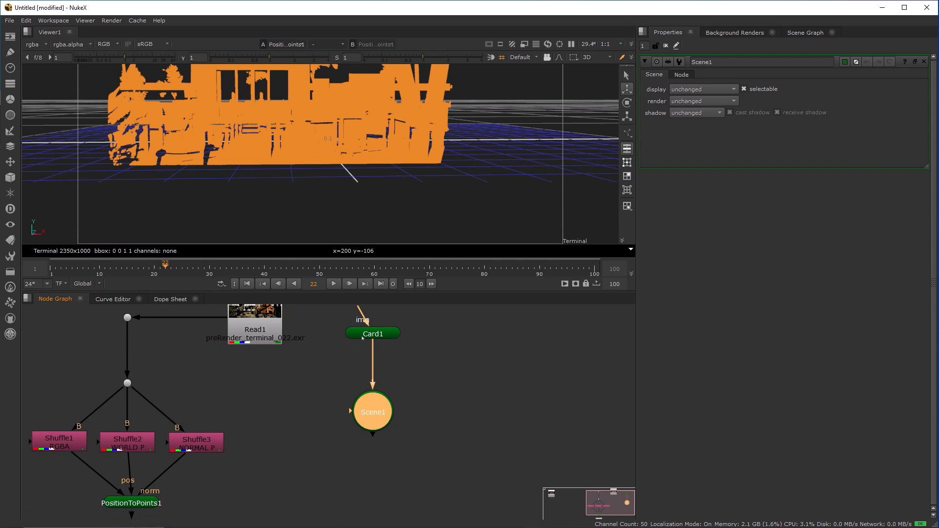
{"action": "left_click", "coordinate": [363, 337]}
{"action": "left_click", "coordinate": [374, 408]}
Add a ScanlineRender [3D Classic] node aligned beneath Scene1 and connect its obj/scn input to Scene1
{"action": "left_click_drag", "start_coordinate": [364, 466], "coordinate": [358, 437]}
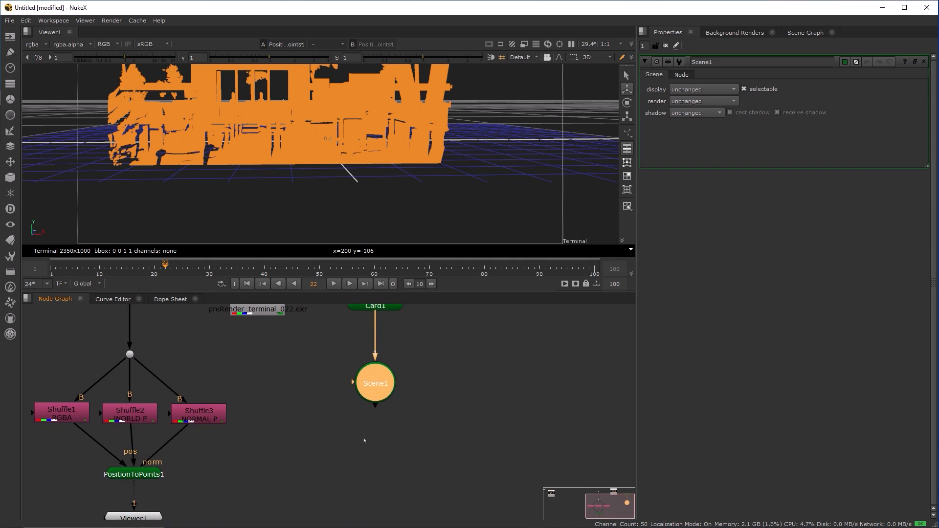
{"action": "left_click", "coordinate": [357, 437]}
{"action": "key", "text": "Tab"}
{"action": "type", "text": "scanl"}
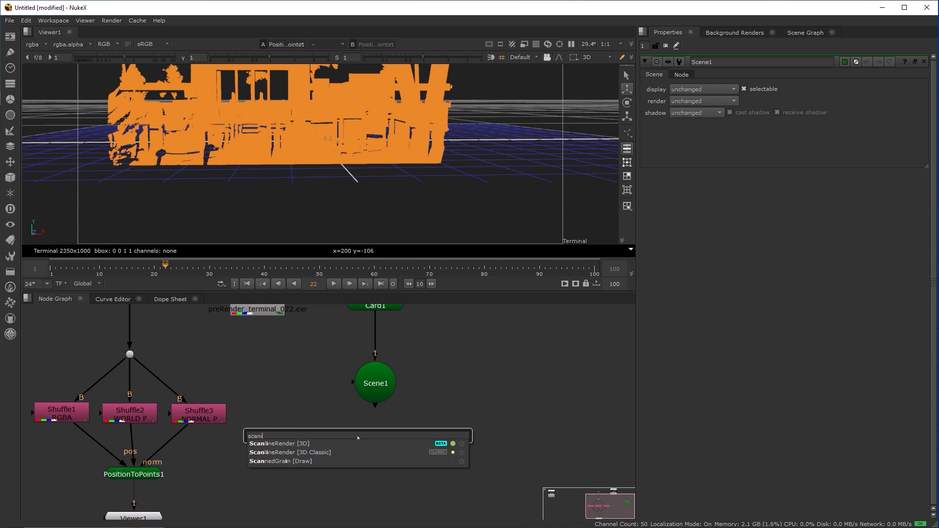
{"action": "key", "text": "Down"}
{"action": "key", "text": "Down"}
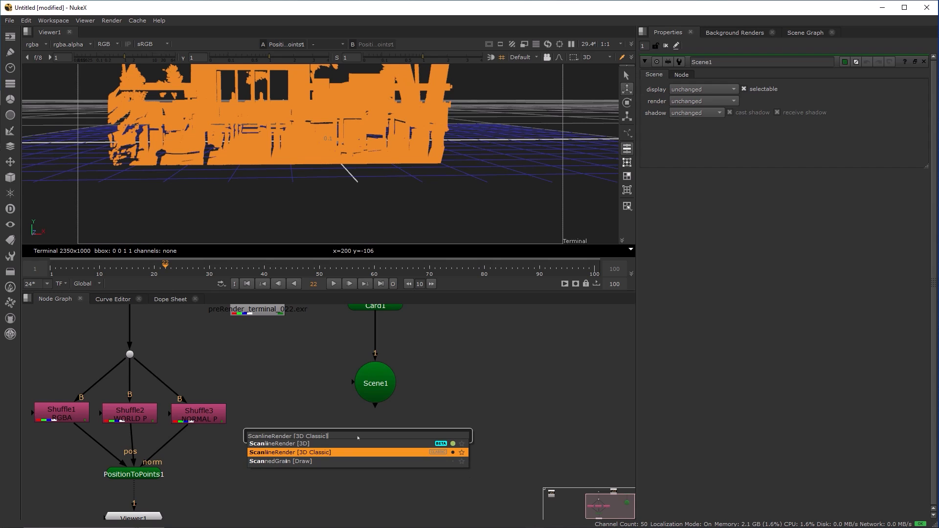
{"action": "key", "text": "Up"}
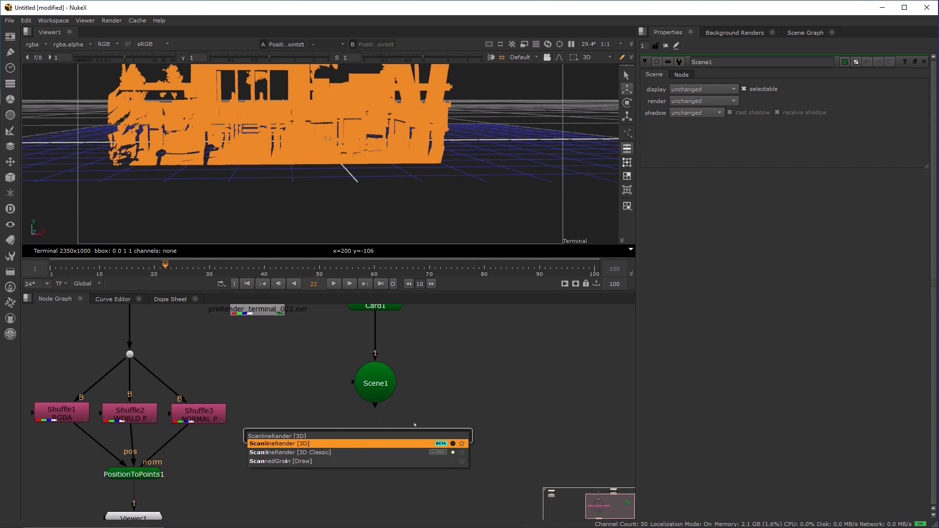
{"action": "key", "text": "Down"}
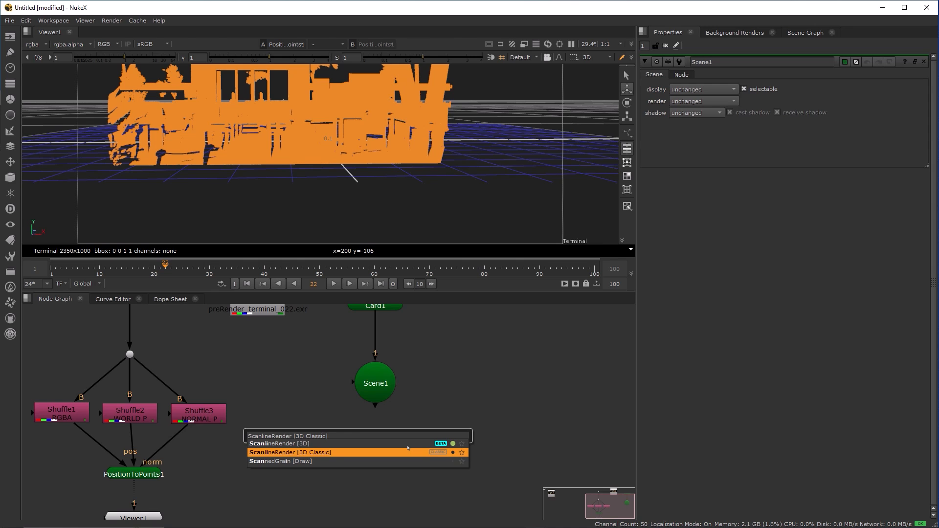
{"action": "key", "text": "Return"}
{"action": "left_click_drag", "start_coordinate": [371, 444], "coordinate": [385, 474]}
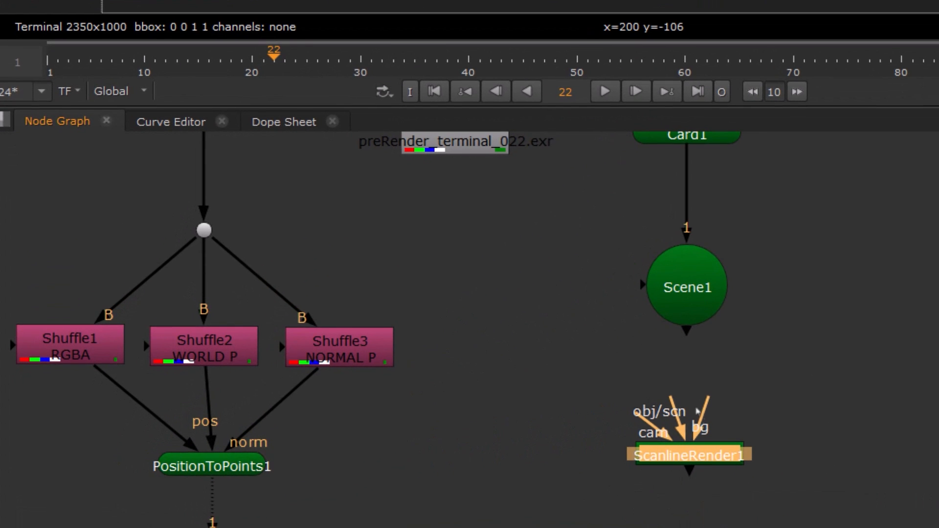
{"action": "left_click_drag", "start_coordinate": [677, 398], "coordinate": [689, 308]}
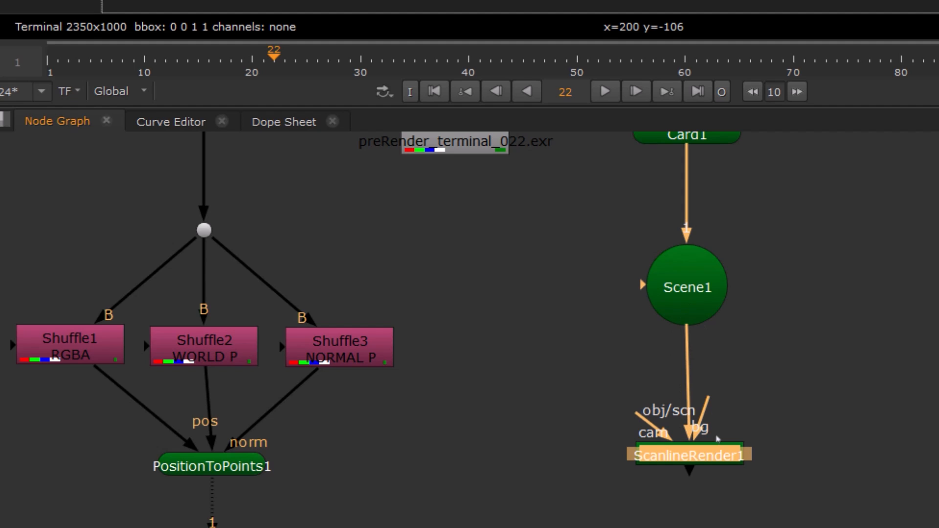
{"action": "left_click_drag", "start_coordinate": [708, 457], "coordinate": [701, 451]}
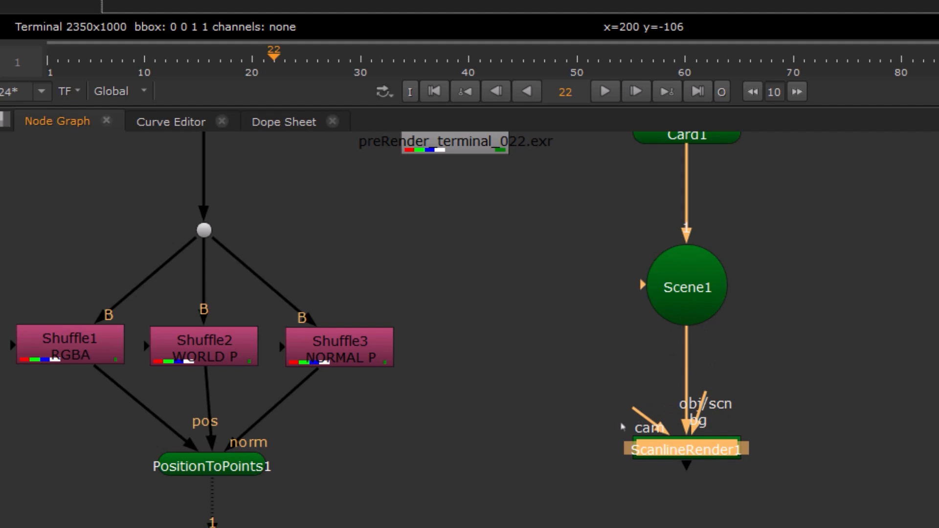
Open the Project Settings to check the full size format, and examine ScanlineRender1's unconnected bg and cam inputs
{"action": "left_click_drag", "start_coordinate": [707, 397], "coordinate": [901, 288]}
{"action": "key", "text": "s"}
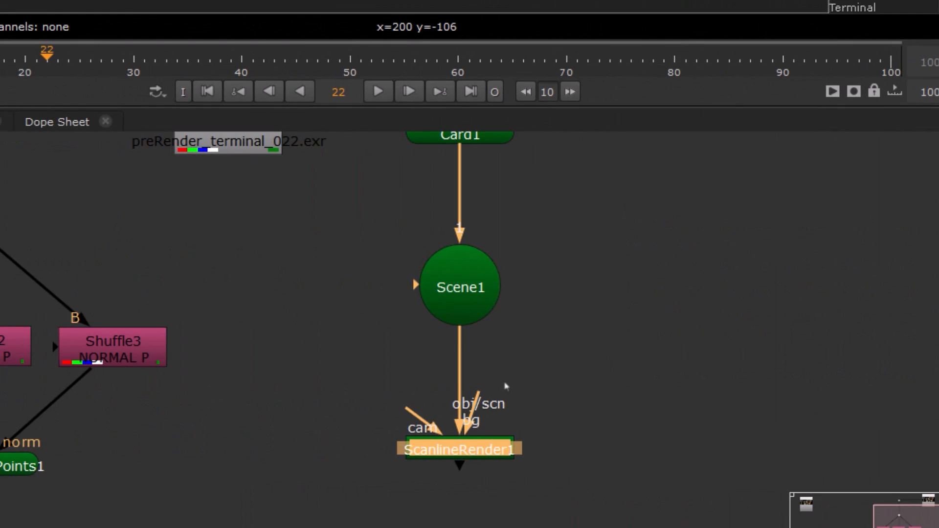
{"action": "left_click_drag", "start_coordinate": [482, 400], "coordinate": [684, 363]}
{"action": "left_click_drag", "start_coordinate": [410, 412], "coordinate": [748, 343]}
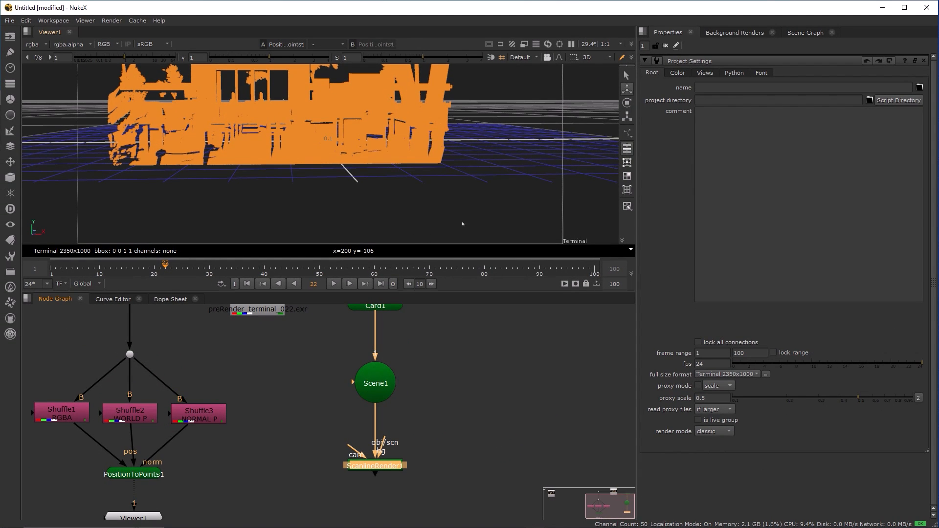
{"action": "left_click_drag", "start_coordinate": [462, 224], "coordinate": [343, 186]}
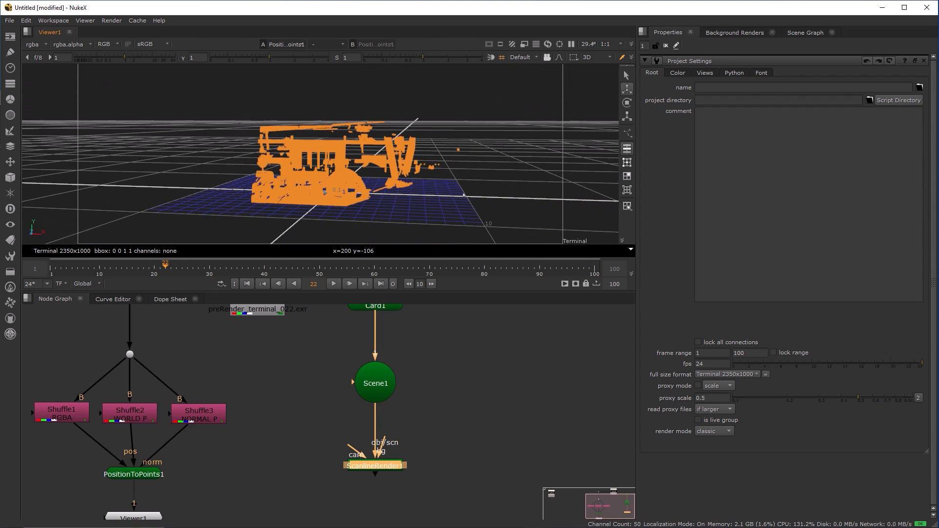
Create a linked camera from UnrealReader1's camera data, keeping Link Output enabled
{"action": "left_click", "coordinate": [458, 149]}
{"action": "left_click_drag", "start_coordinate": [281, 242], "coordinate": [304, 230]}
{"action": "scroll", "coordinate": [381, 229], "scroll_direction": "up", "scroll_amount": 3}
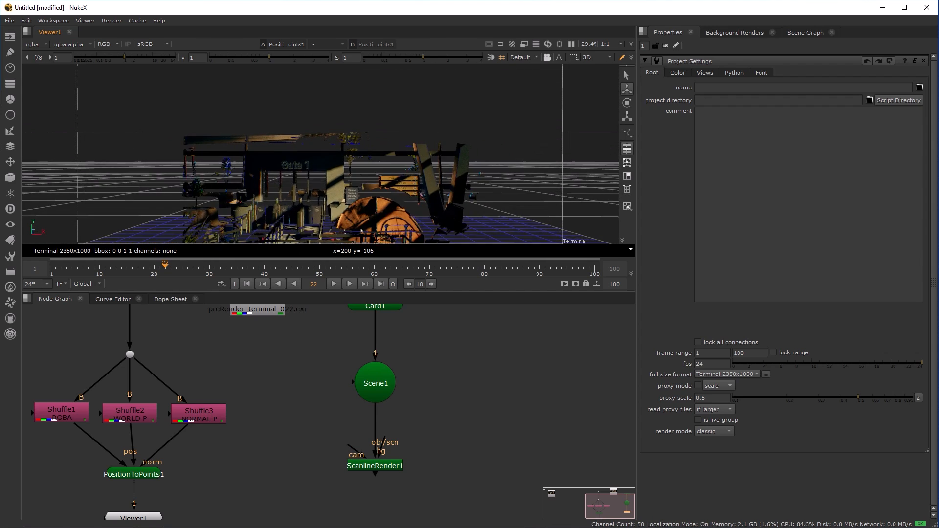
{"action": "scroll", "coordinate": [324, 226], "scroll_direction": "down", "scroll_amount": 3}
{"action": "scroll", "coordinate": [216, 380], "scroll_direction": "down", "scroll_amount": 4}
{"action": "left_click_drag", "start_coordinate": [250, 382], "coordinate": [415, 413]}
{"action": "double_click", "coordinate": [142, 369]}
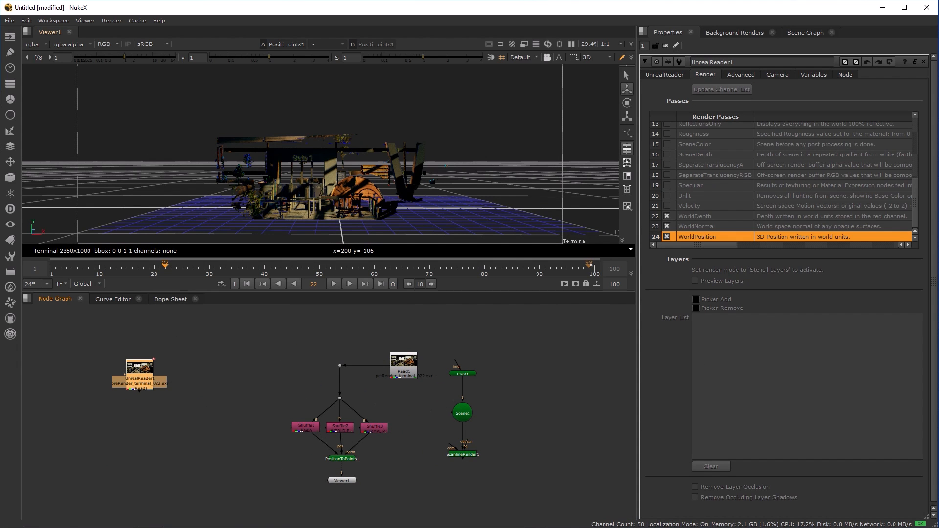
{"action": "left_click", "coordinate": [777, 75]}
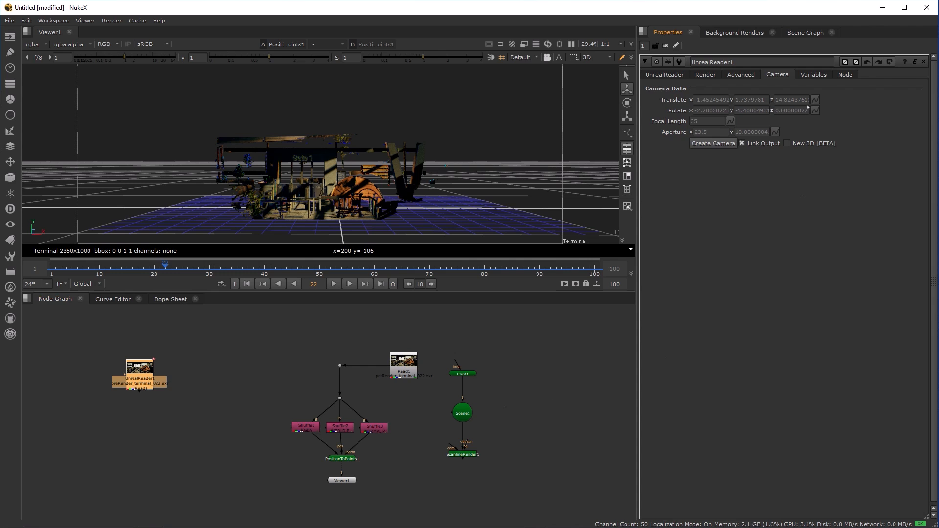
{"action": "left_click", "coordinate": [715, 143]}
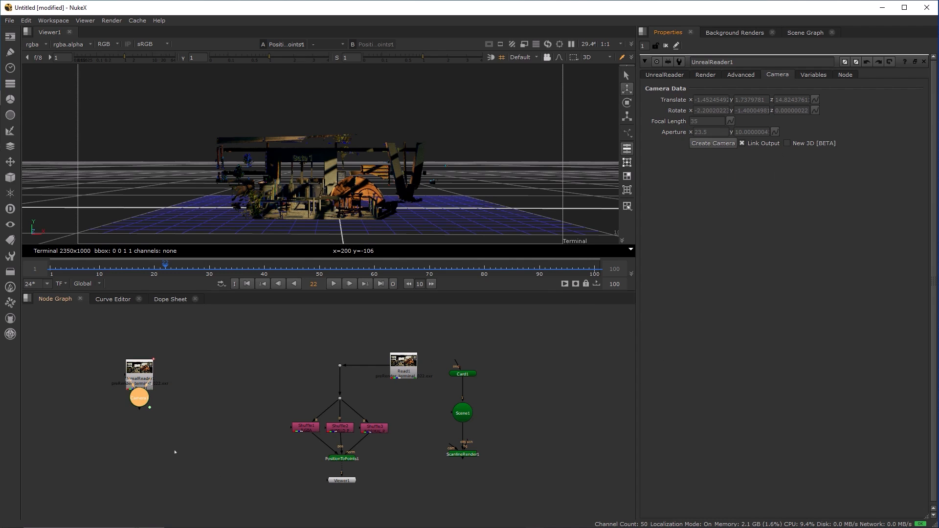
Place Camera1 beside ScanlineRender1 and connect the ScanlineRender1 cam input to it
{"action": "scroll", "coordinate": [171, 445], "scroll_direction": "up", "scroll_amount": 3}
{"action": "left_click_drag", "start_coordinate": [119, 377], "coordinate": [346, 357]}
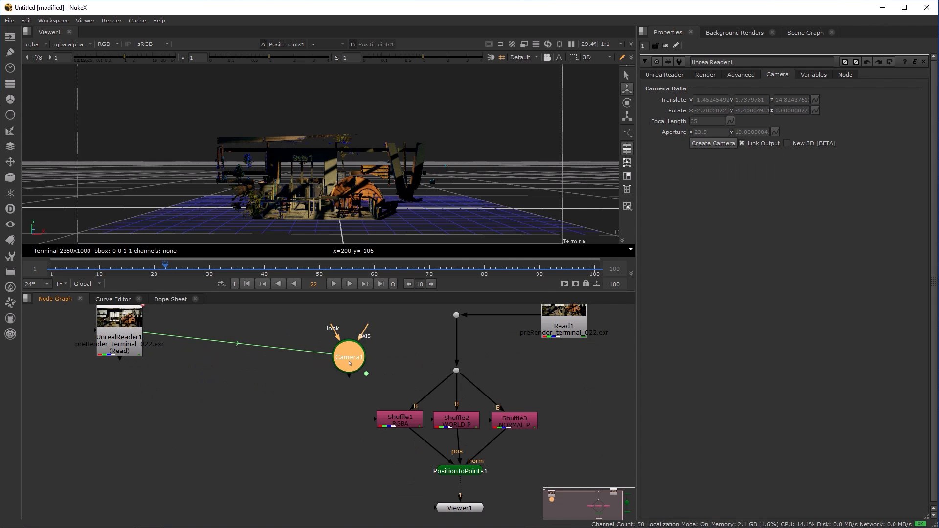
{"action": "scroll", "coordinate": [325, 411], "scroll_direction": "down", "scroll_amount": 3}
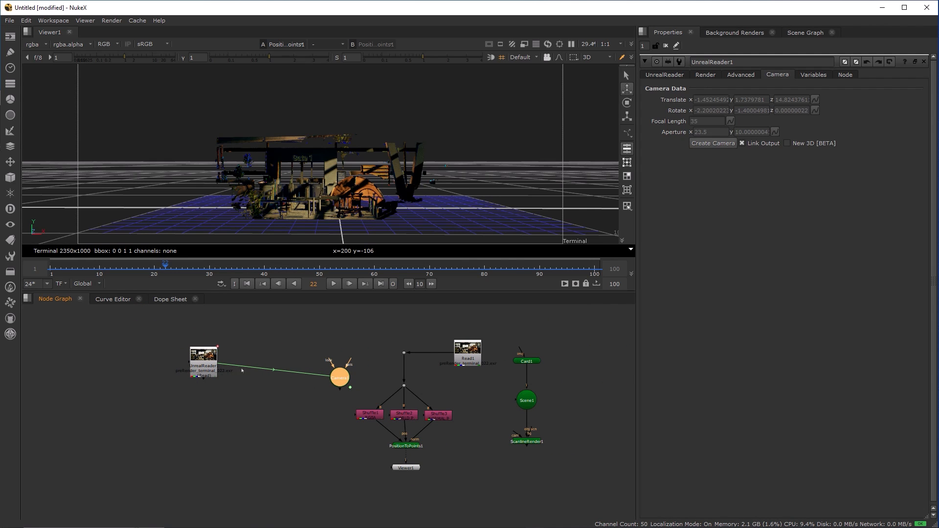
{"action": "left_click_drag", "start_coordinate": [304, 420], "coordinate": [231, 423]}
{"action": "left_click_drag", "start_coordinate": [265, 383], "coordinate": [487, 450]}
{"action": "scroll", "coordinate": [477, 440], "scroll_direction": "up", "scroll_amount": 3}
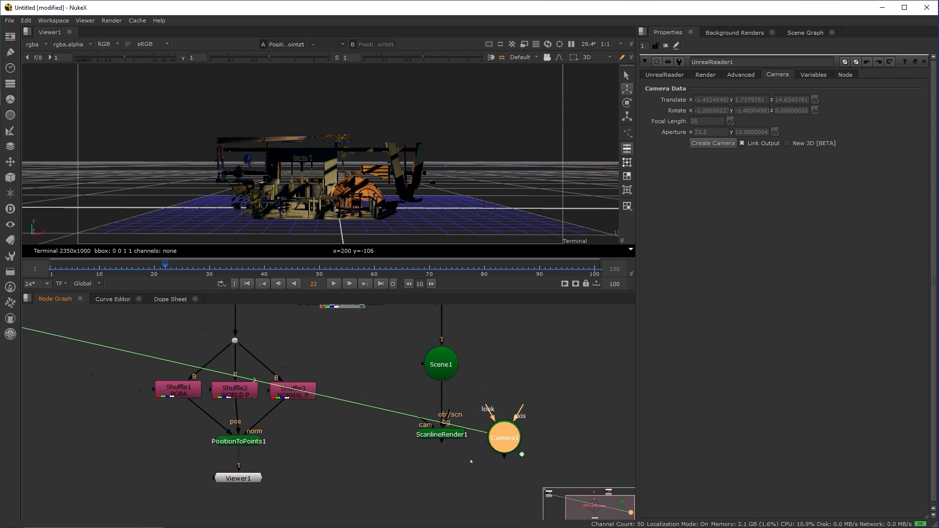
{"action": "left_click_drag", "start_coordinate": [427, 433], "coordinate": [509, 445]}
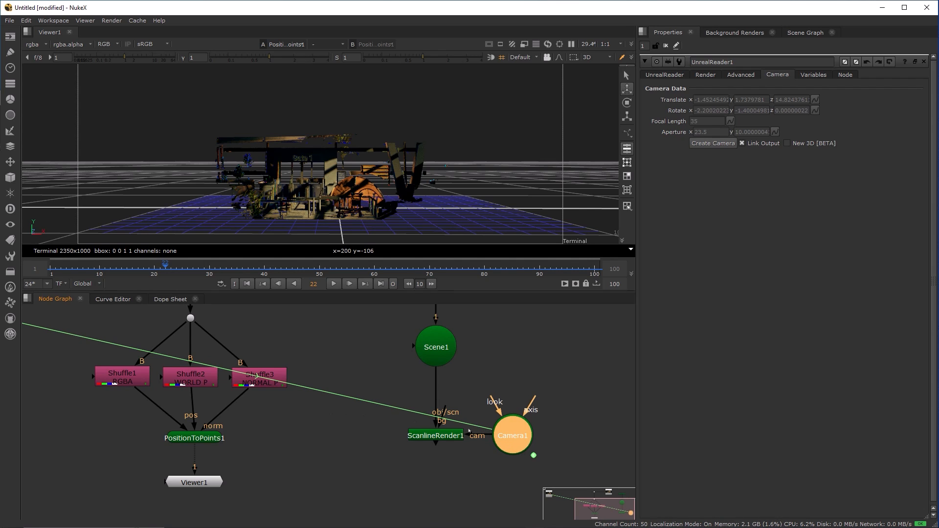
Enable Hide Input on Camera1 and shift the node slightly away from ScanlineRender1
{"action": "double_click", "coordinate": [507, 441]}
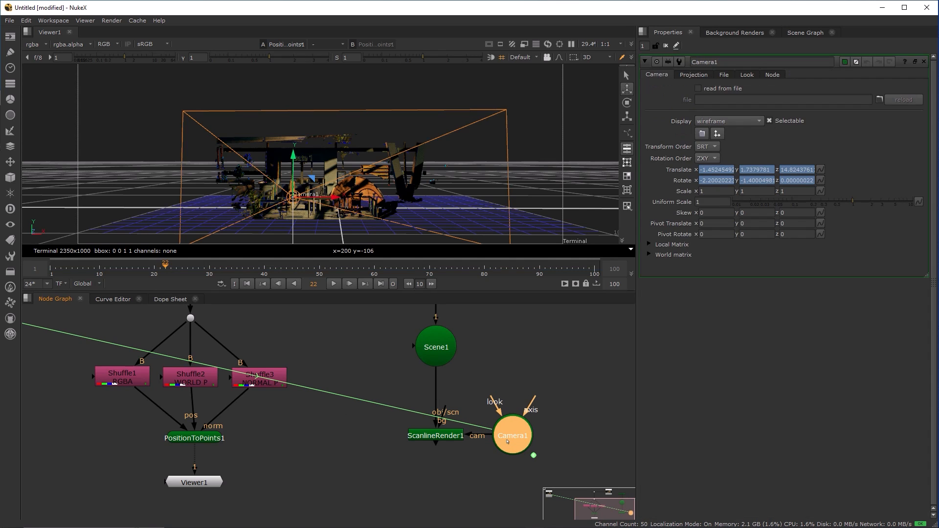
{"action": "left_click", "coordinate": [772, 74]}
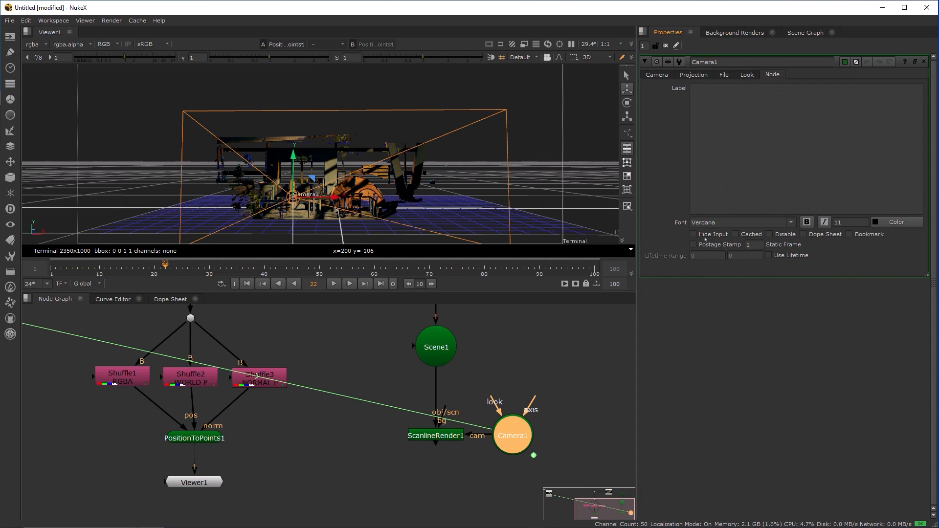
{"action": "left_click", "coordinate": [703, 235]}
{"action": "left_click", "coordinate": [564, 449]}
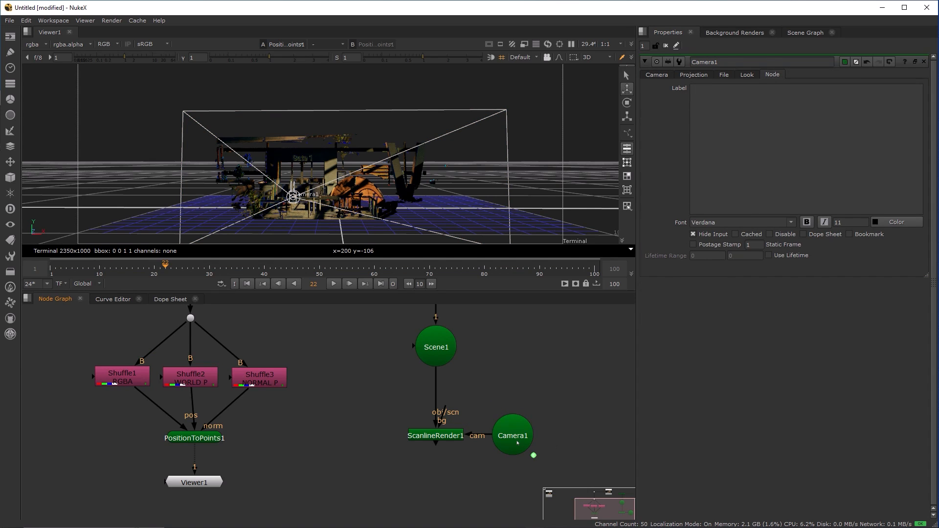
{"action": "left_click_drag", "start_coordinate": [517, 442], "coordinate": [525, 439]}
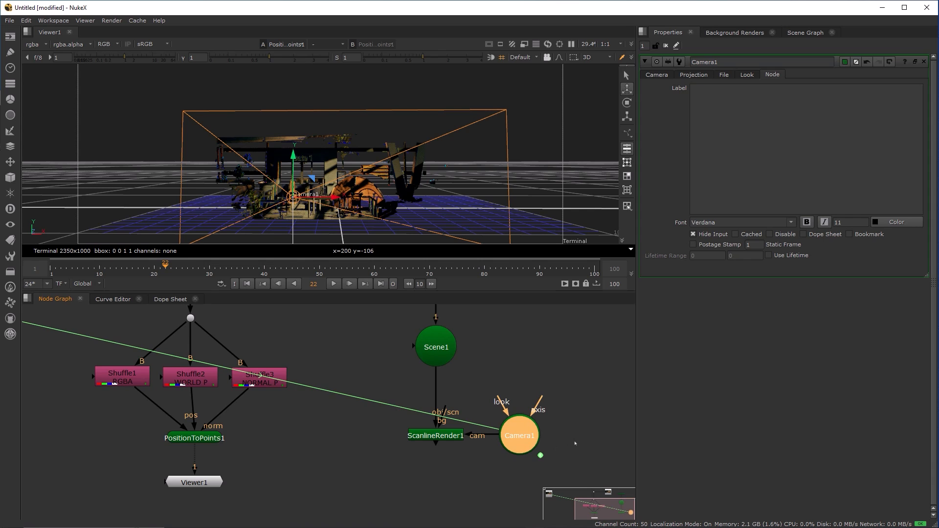
{"action": "left_click", "coordinate": [574, 473]}
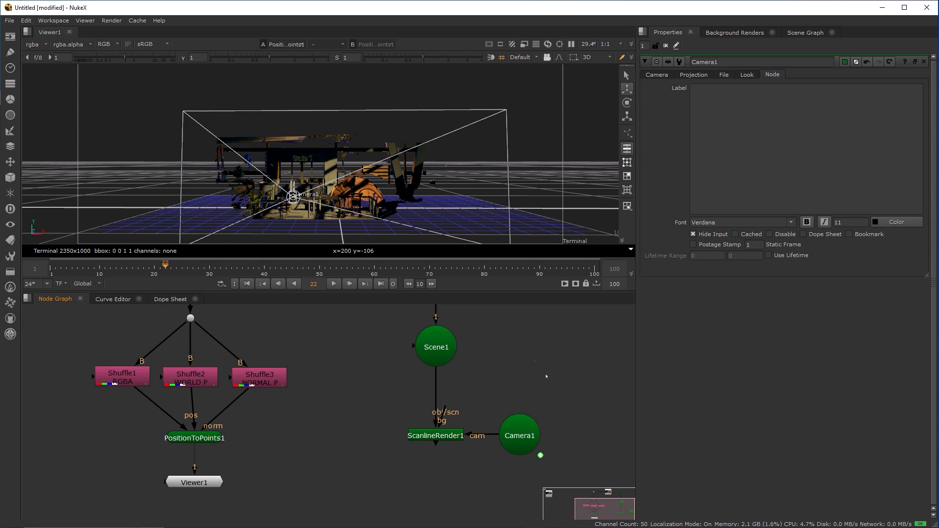
Duplicate Camera1 and place the copy beside the PositionToPoints1 node
{"action": "left_click_drag", "start_coordinate": [541, 177], "coordinate": [399, 221]}
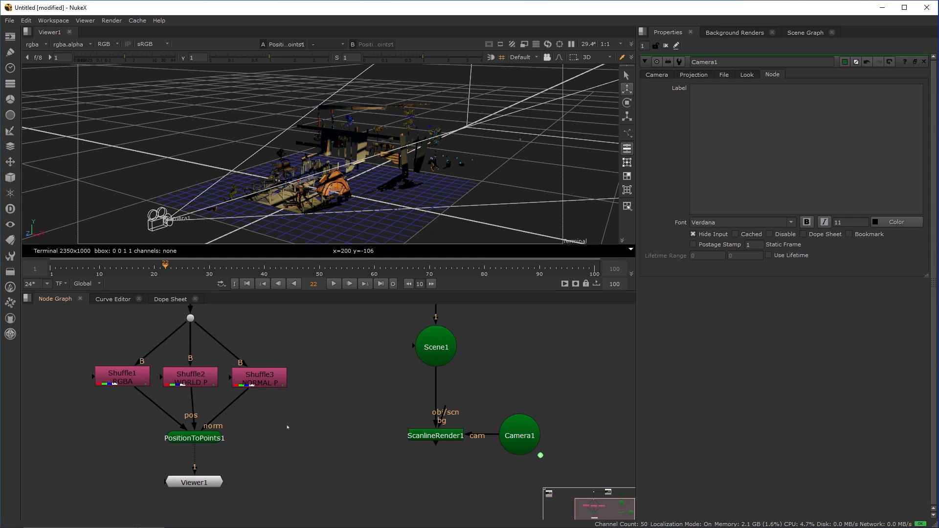
{"action": "left_click_drag", "start_coordinate": [280, 410], "coordinate": [340, 360]}
{"action": "left_click", "coordinate": [591, 386]}
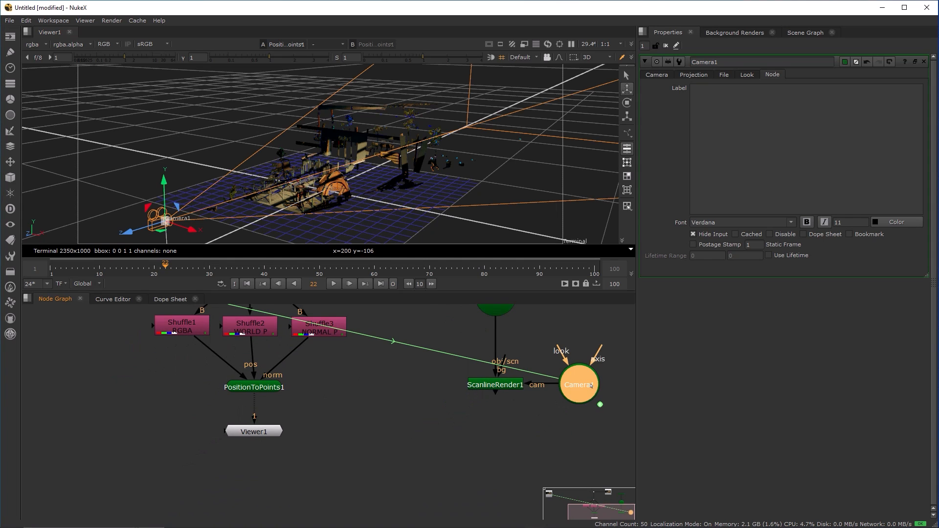
{"action": "key", "text": "ctrl+c"}
{"action": "left_click", "coordinate": [125, 412]}
{"action": "key", "text": "ctrl+v"}
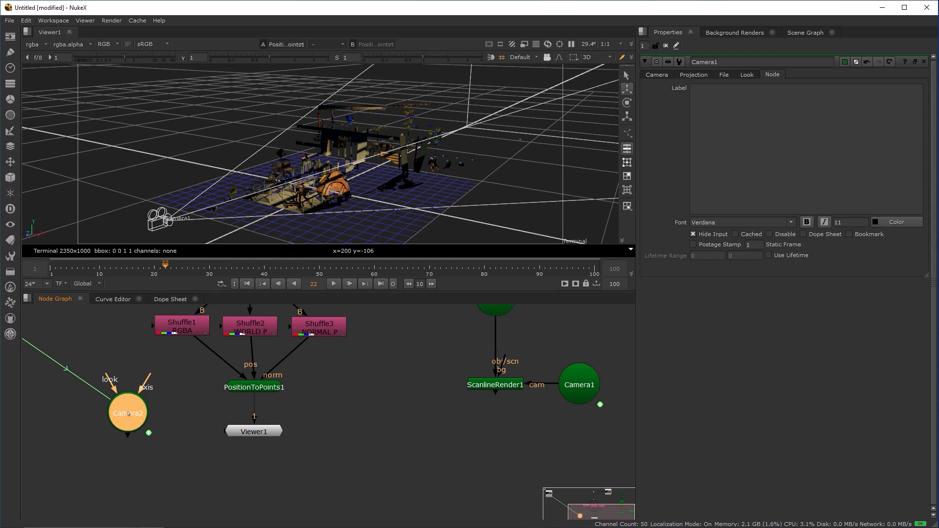
{"action": "left_click_drag", "start_coordinate": [129, 413], "coordinate": [134, 414]}
Make room above Viewer1 and add a TransformGeo node beneath PositionToPoints1
{"action": "left_click_drag", "start_coordinate": [241, 437], "coordinate": [241, 498]}
{"action": "left_click", "coordinate": [223, 444]}
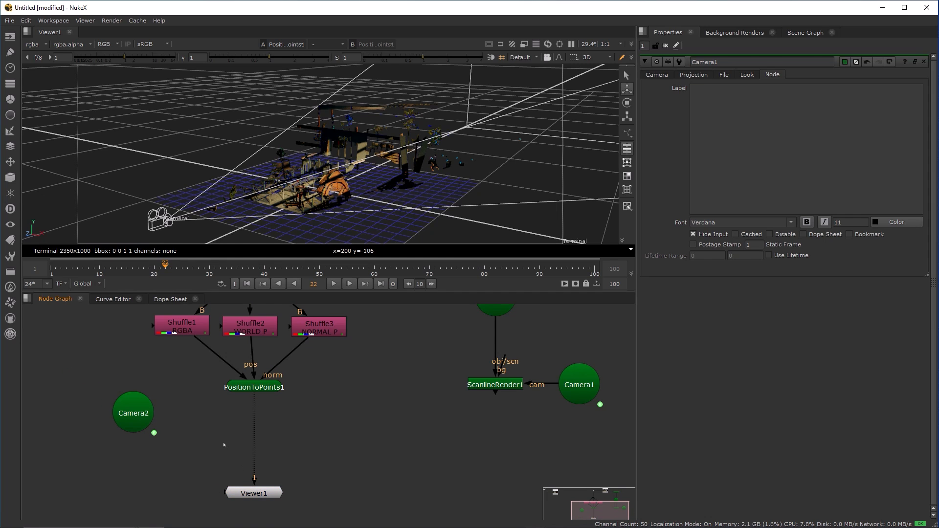
{"action": "key", "text": "Tab"}
{"action": "type", "text": "trans"}
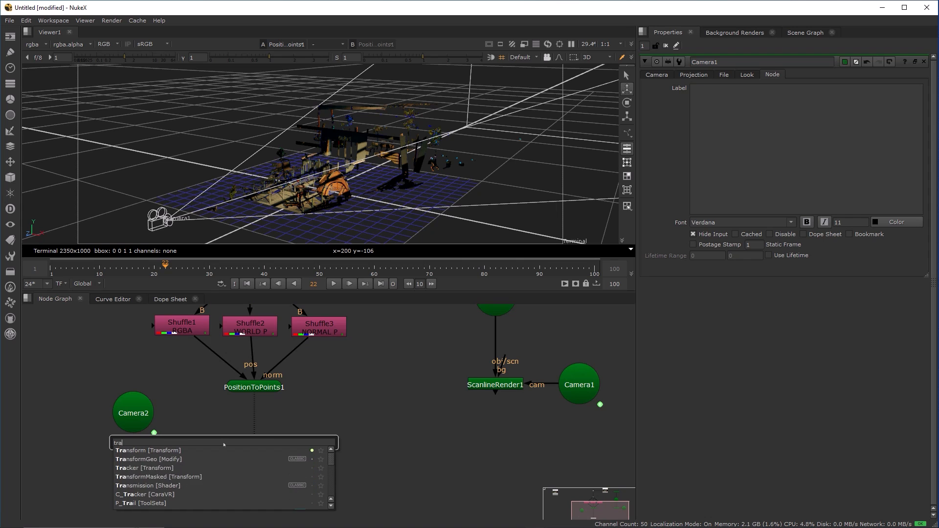
{"action": "key", "text": "Down"}
{"action": "key", "text": "Return"}
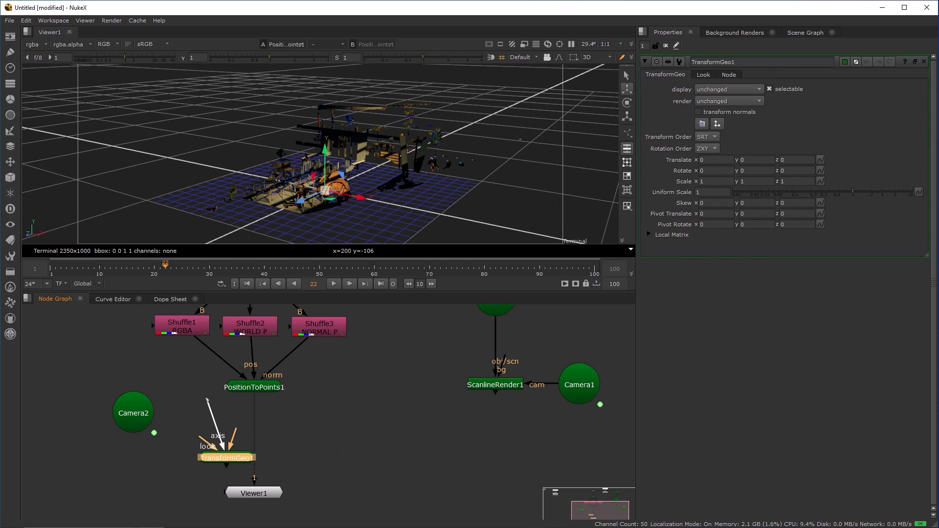
Move Camera2 farther from the point cloud branch and add an Axis [3D Classic] node between it and TransformGeo1
{"action": "left_click_drag", "start_coordinate": [139, 419], "coordinate": [78, 421]}
{"action": "left_click", "coordinate": [135, 424]}
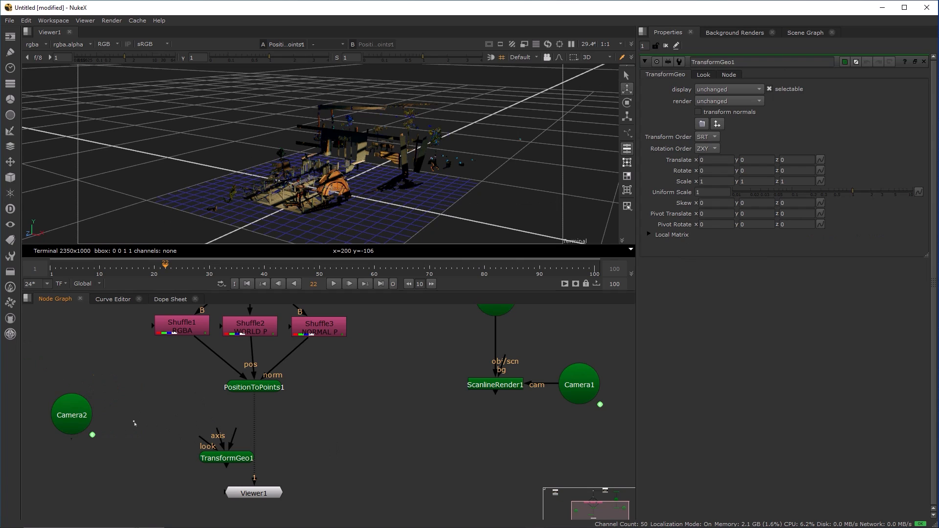
{"action": "key", "text": "Tab"}
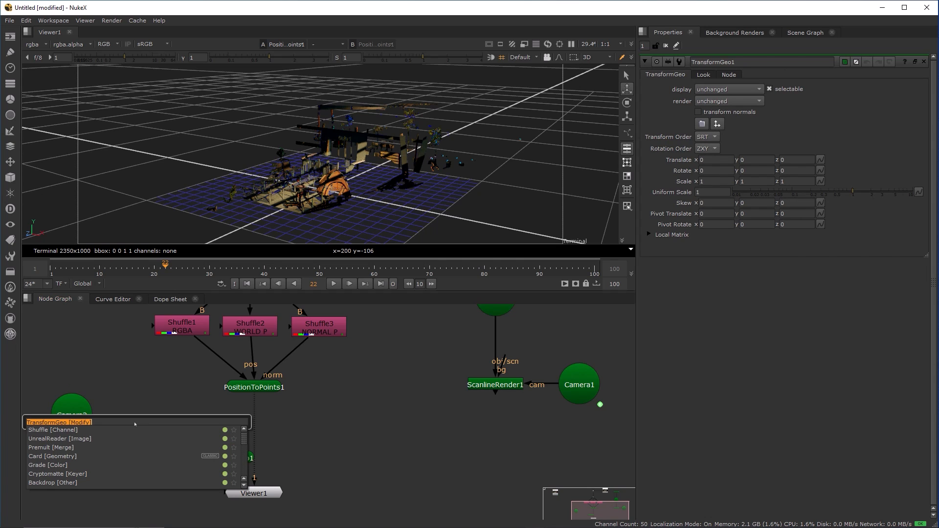
{"action": "type", "text": "ac"}
{"action": "key", "text": "BackSpace"}
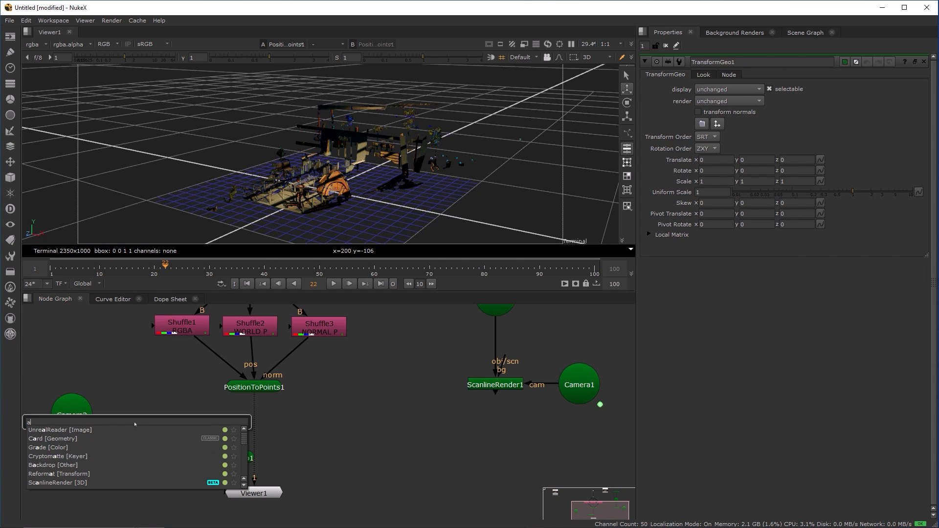
{"action": "type", "text": "xis"}
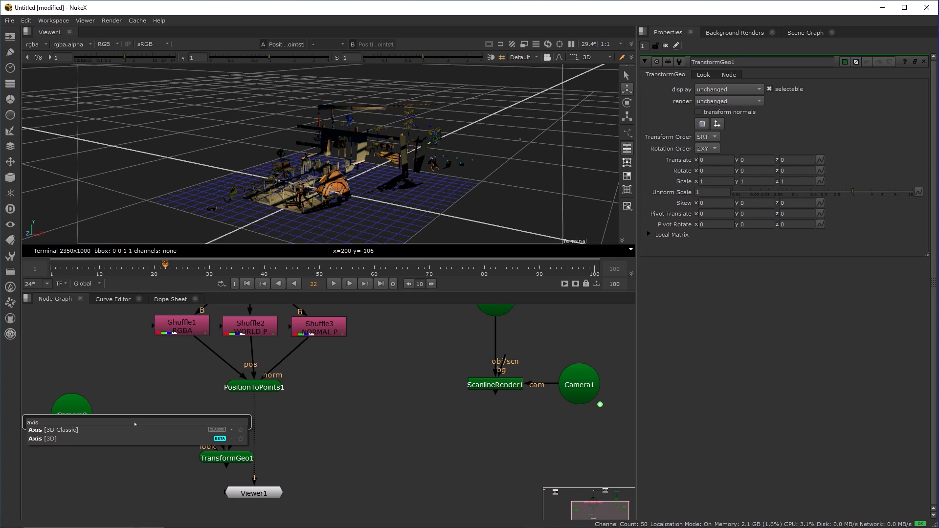
{"action": "key", "text": "Down"}
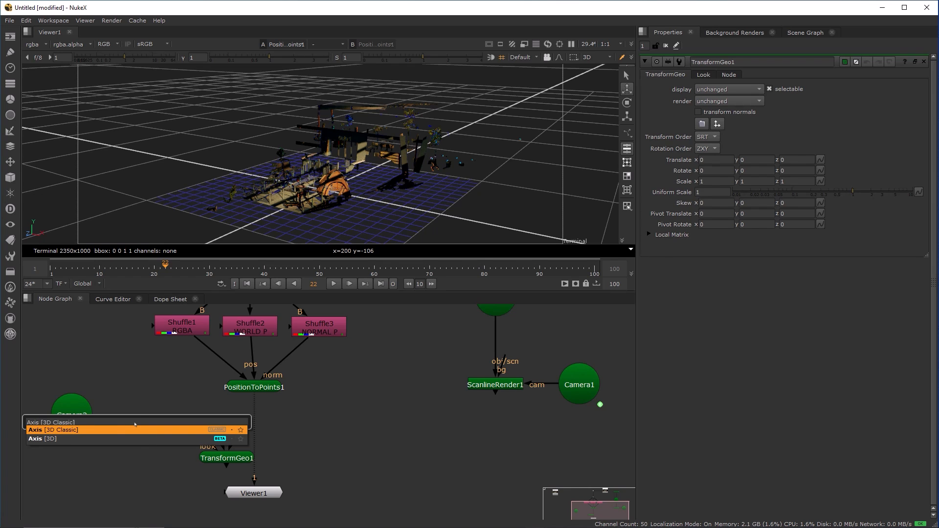
{"action": "key", "text": "Return"}
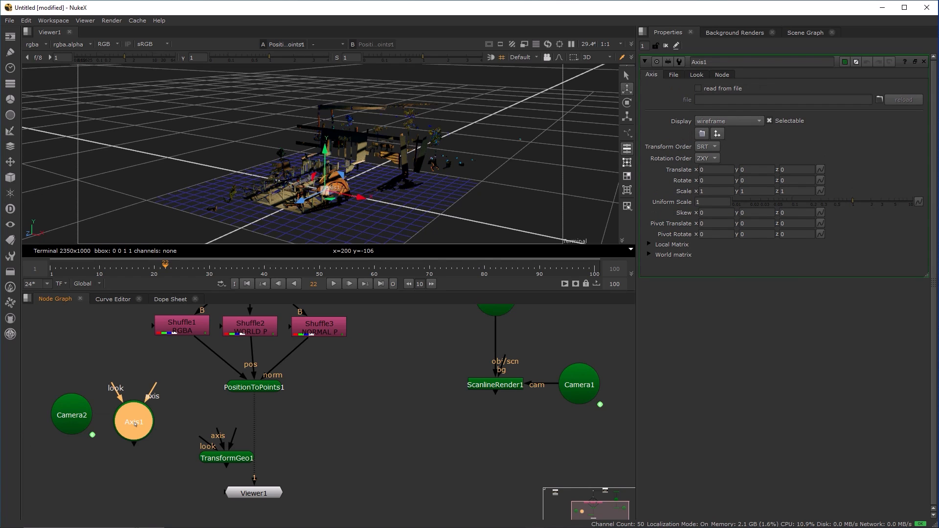
Connect the axis inputs of both Camera2 and TransformGeo1 to Axis1
{"action": "left_click_drag", "start_coordinate": [78, 420], "coordinate": [76, 436]}
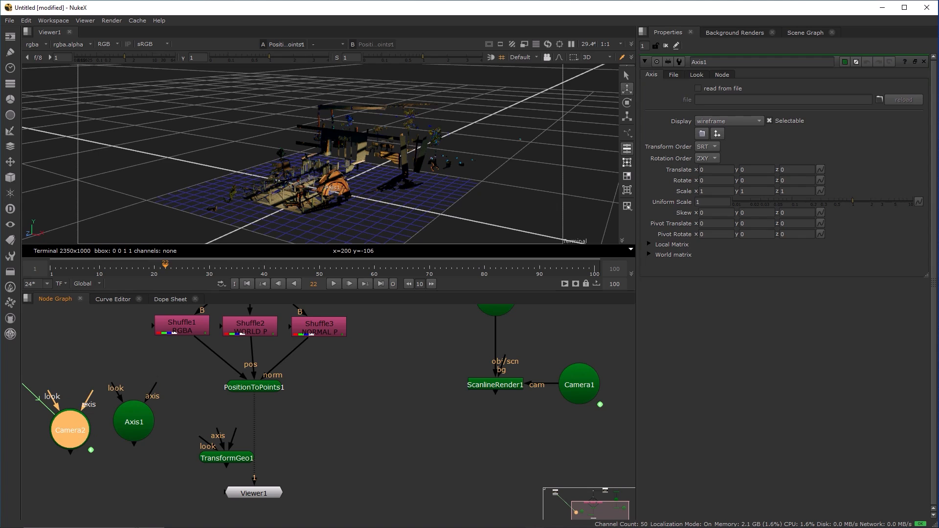
{"action": "left_click_drag", "start_coordinate": [92, 391], "coordinate": [129, 421]}
{"action": "left_click_drag", "start_coordinate": [216, 436], "coordinate": [147, 422]}
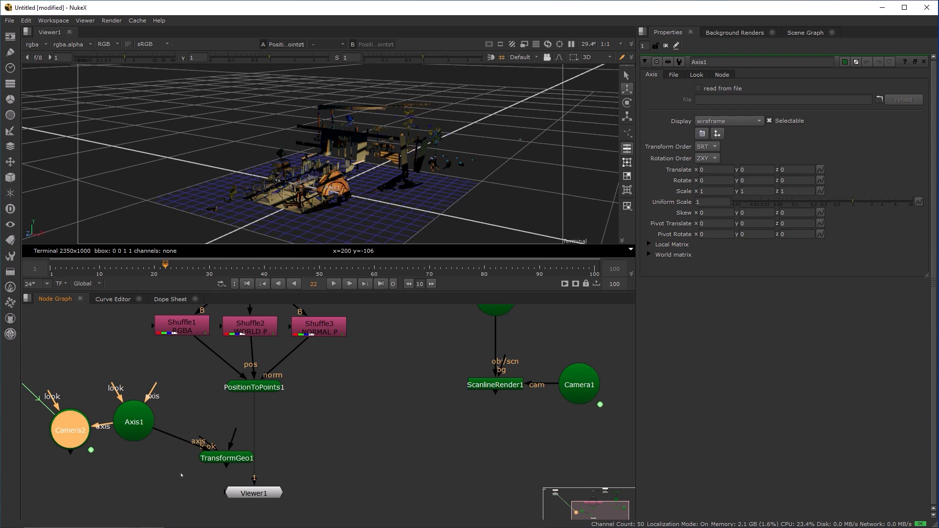
Insert TransformGeo1 between PositionToPoints1 and Viewer1, and align Camera2 level with Axis1
{"action": "left_click_drag", "start_coordinate": [225, 465], "coordinate": [246, 447]}
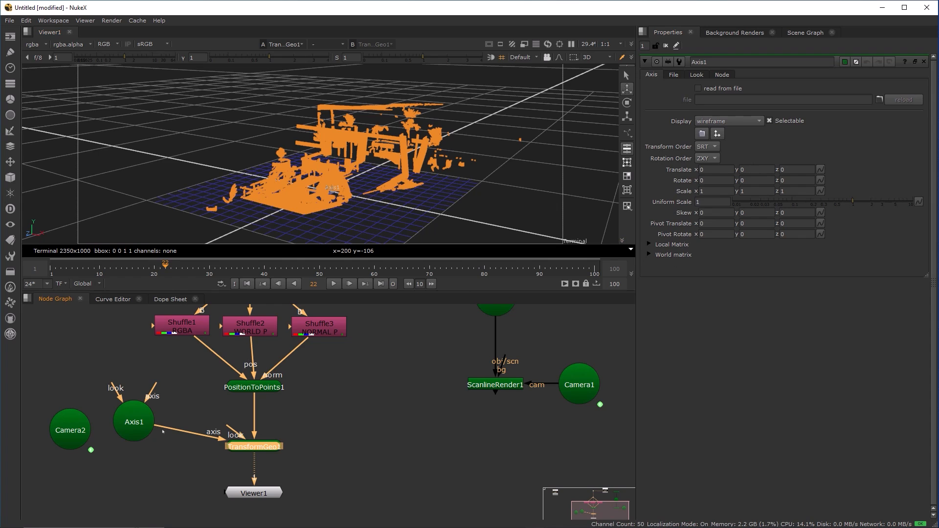
{"action": "mouse_move", "coordinate": [72, 431]}
{"action": "left_mouse_down"}
{"action": "mouse_move", "coordinate": [70, 409]}
{"action": "mouse_move", "coordinate": [73, 422]}
{"action": "left_mouse_up"}
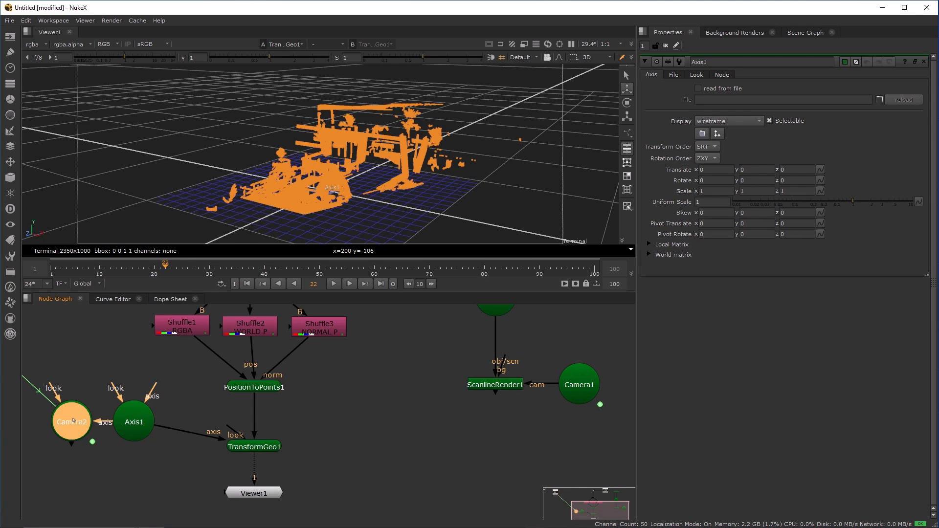
{"action": "left_click", "coordinate": [253, 447]}
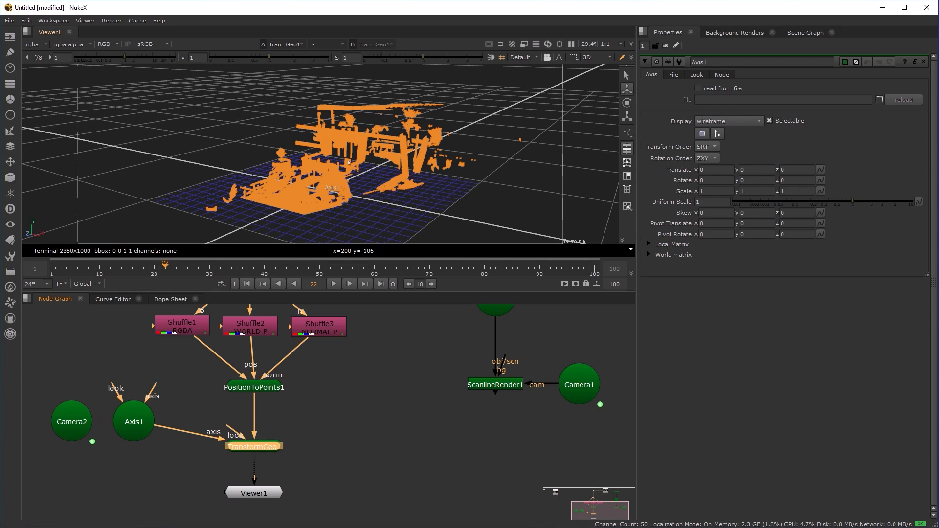
{"action": "left_click", "coordinate": [136, 420]}
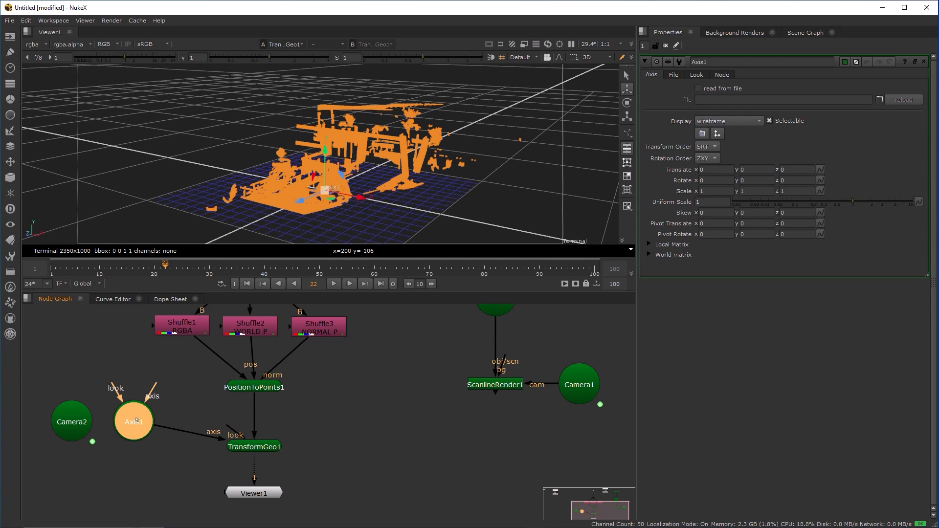
{"action": "left_click", "coordinate": [66, 424]}
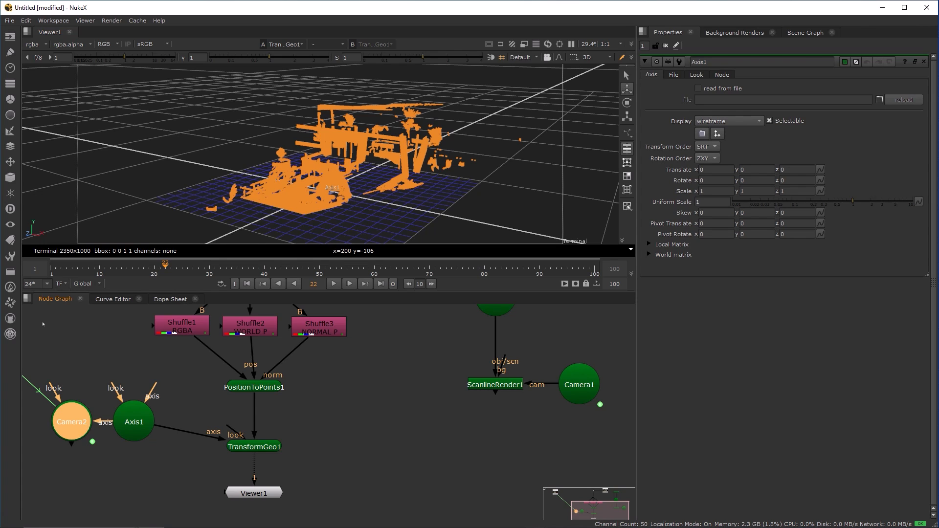
Disable Camera2 and Axis1, and delete both of them along with TransformGeo1
{"action": "left_click_drag", "start_coordinate": [35, 366], "coordinate": [199, 431]}
{"action": "key", "text": "d"}
{"action": "left_click", "coordinate": [135, 431]}
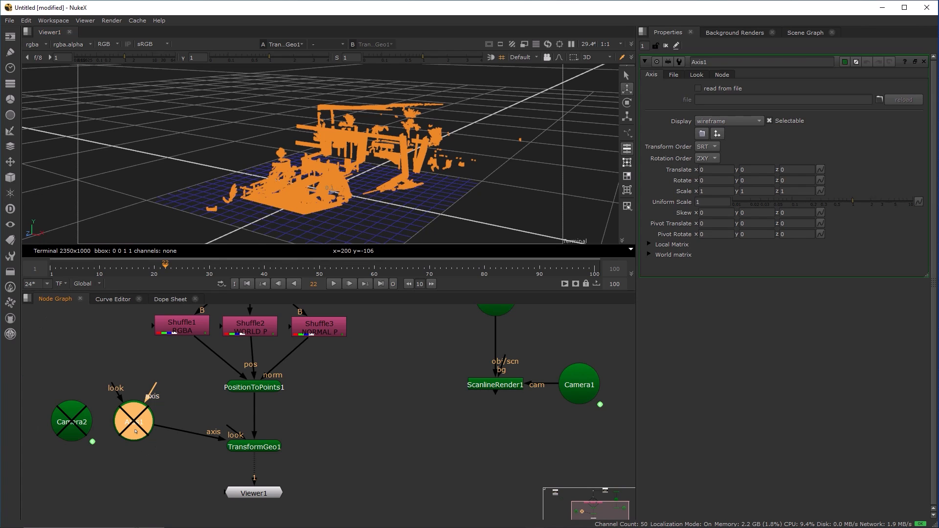
{"action": "key", "text": "Delete"}
{"action": "left_click", "coordinate": [496, 286]}
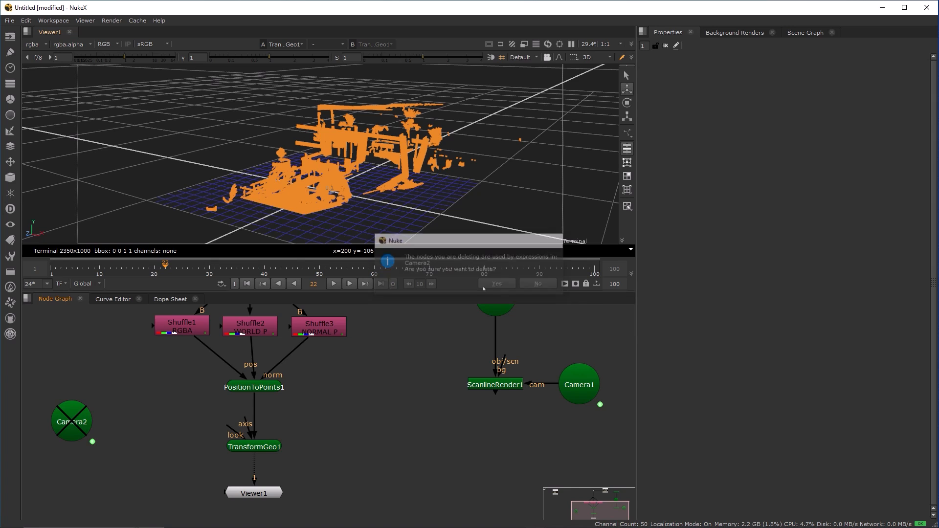
{"action": "left_click", "coordinate": [71, 430]}
{"action": "key", "text": "Delete"}
{"action": "left_click", "coordinate": [253, 448]}
{"action": "key", "text": "Delete"}
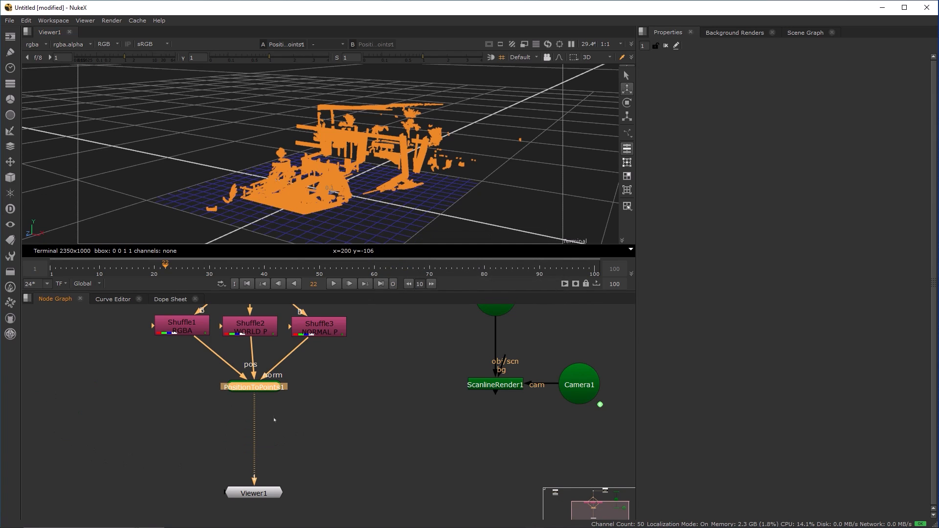
Move Read1 closer to the Card1 branch, and add a Shuffle node directly below it with its input connected to Read1
{"action": "scroll", "coordinate": [275, 419], "scroll_direction": "down", "scroll_amount": 5}
{"action": "scroll", "coordinate": [257, 470], "scroll_direction": "up", "scroll_amount": 2}
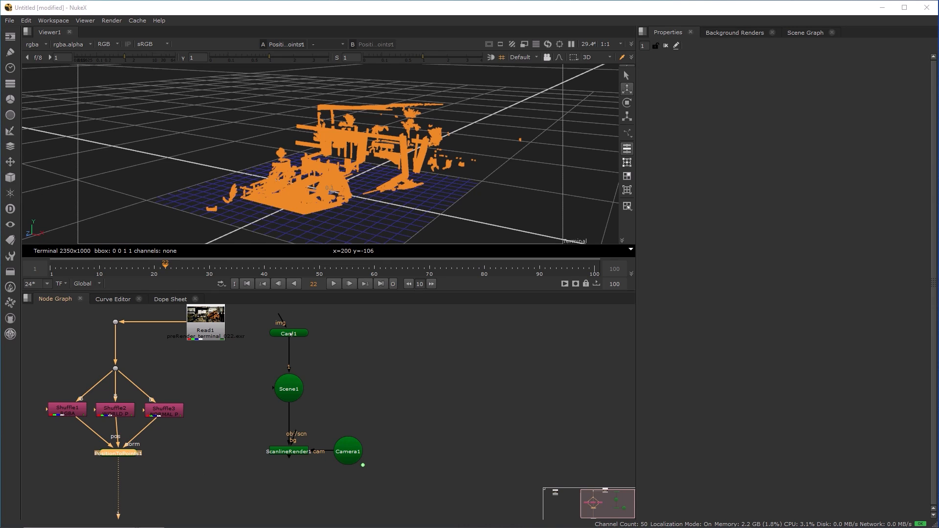
{"action": "left_click_drag", "start_coordinate": [225, 494], "coordinate": [235, 500]}
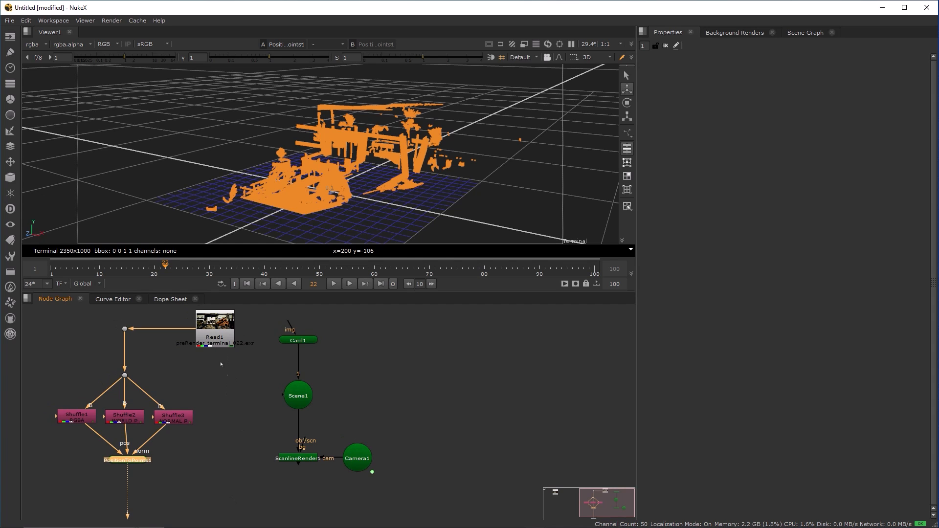
{"action": "left_click_drag", "start_coordinate": [215, 325], "coordinate": [232, 326]}
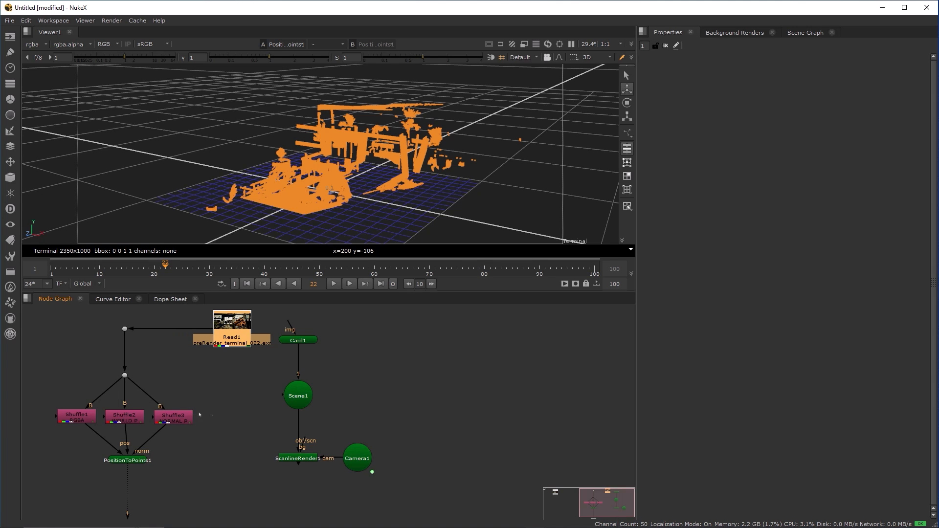
{"action": "left_click", "coordinate": [232, 402]}
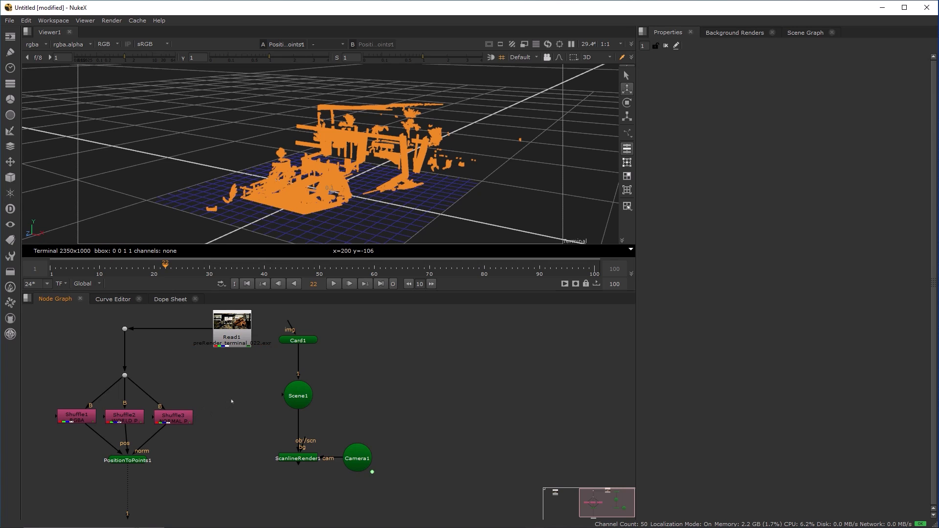
{"action": "key", "text": "Tab"}
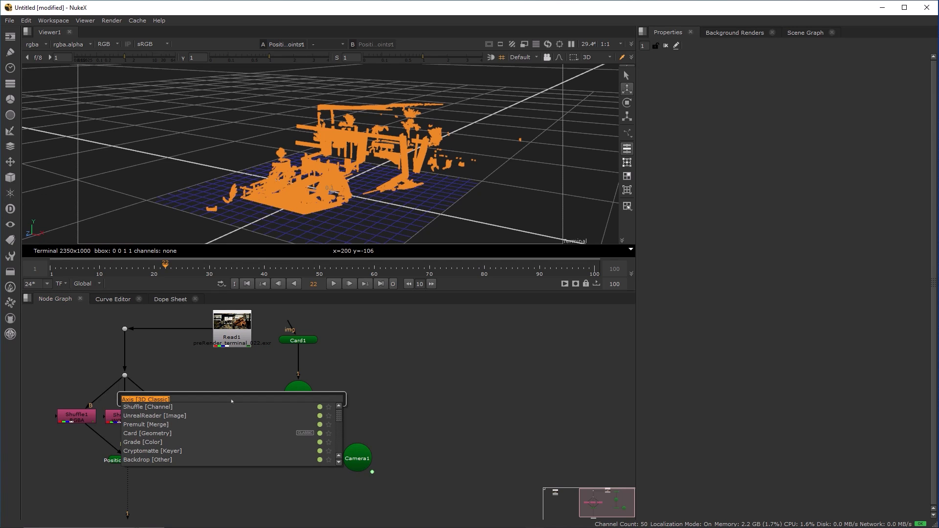
{"action": "type", "text": "shuffle"}
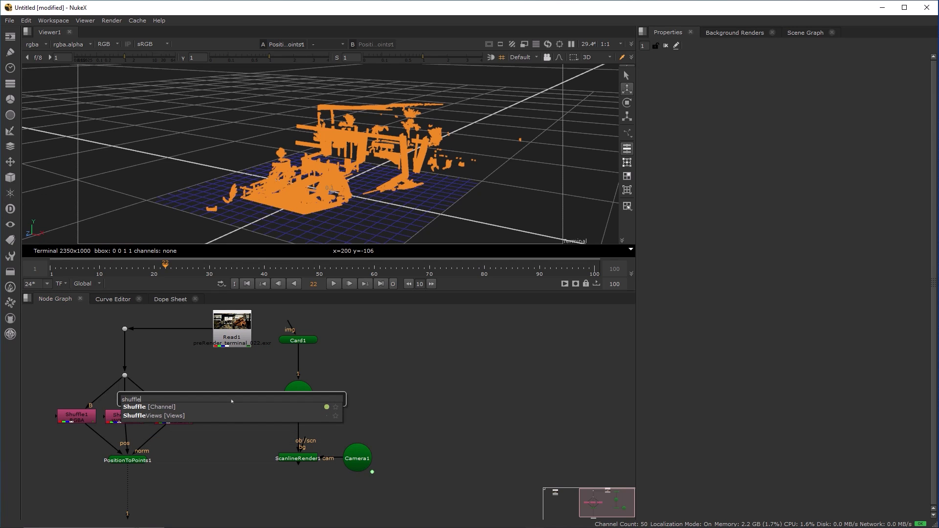
{"action": "key", "text": "Return"}
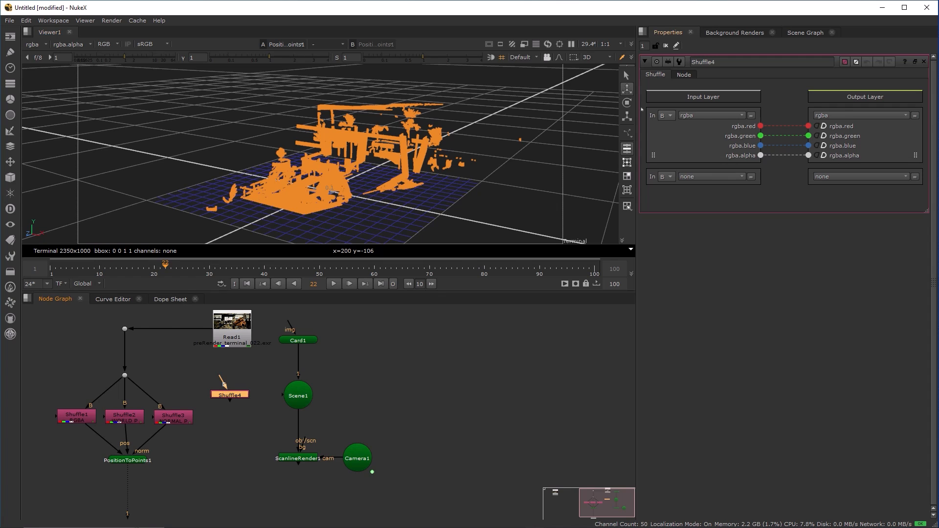
{"action": "left_click_drag", "start_coordinate": [221, 379], "coordinate": [233, 351]}
{"action": "left_click_drag", "start_coordinate": [231, 398], "coordinate": [233, 393]}
Set Shuffle4's input layer to PathTracer, view its output, and label the node PATH TRACER
{"action": "left_click", "coordinate": [711, 115]}
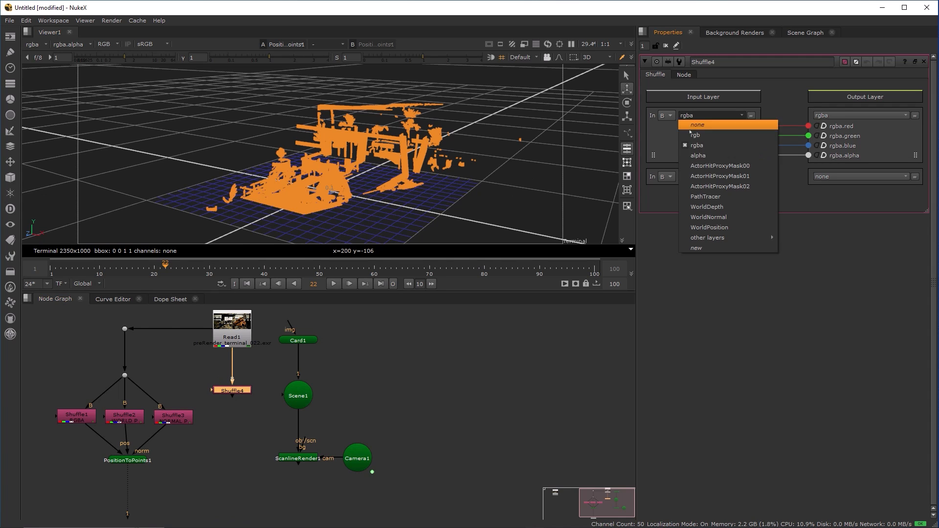
{"action": "left_click", "coordinate": [709, 196]}
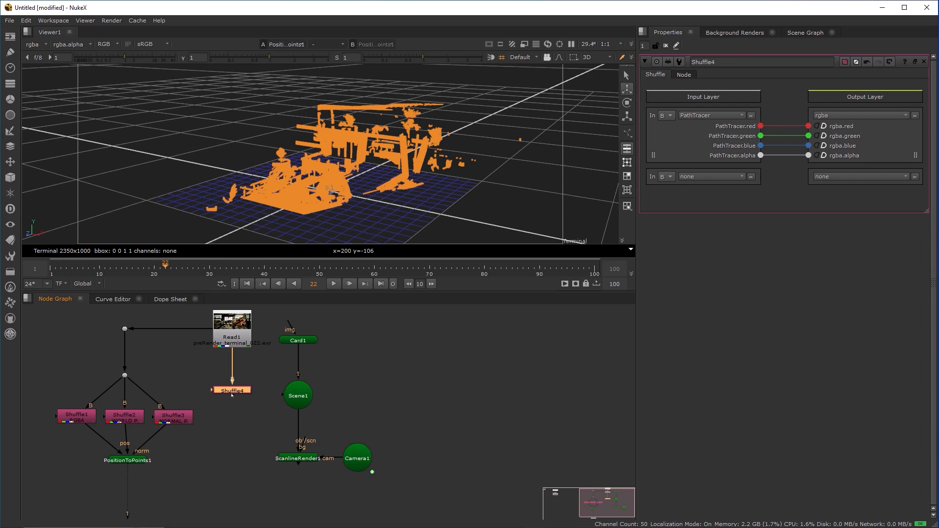
{"action": "key", "text": "1"}
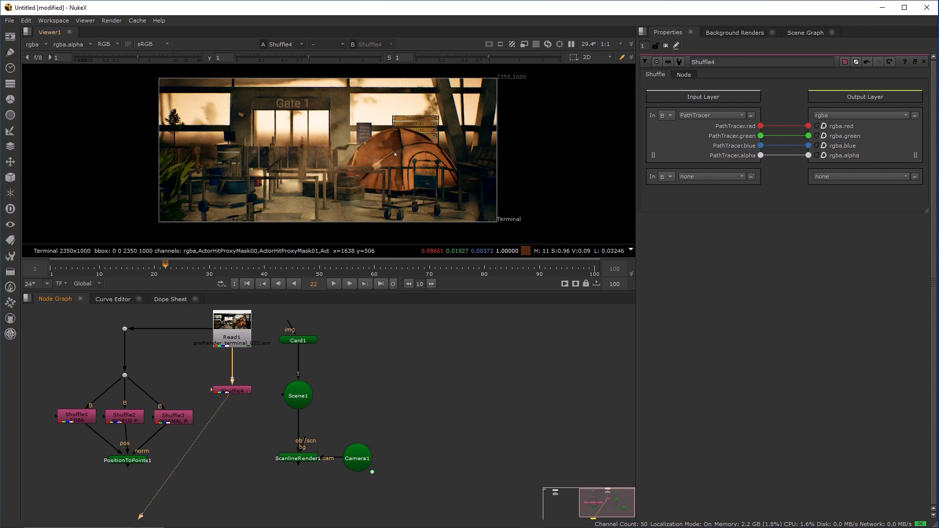
{"action": "left_click", "coordinate": [684, 74]}
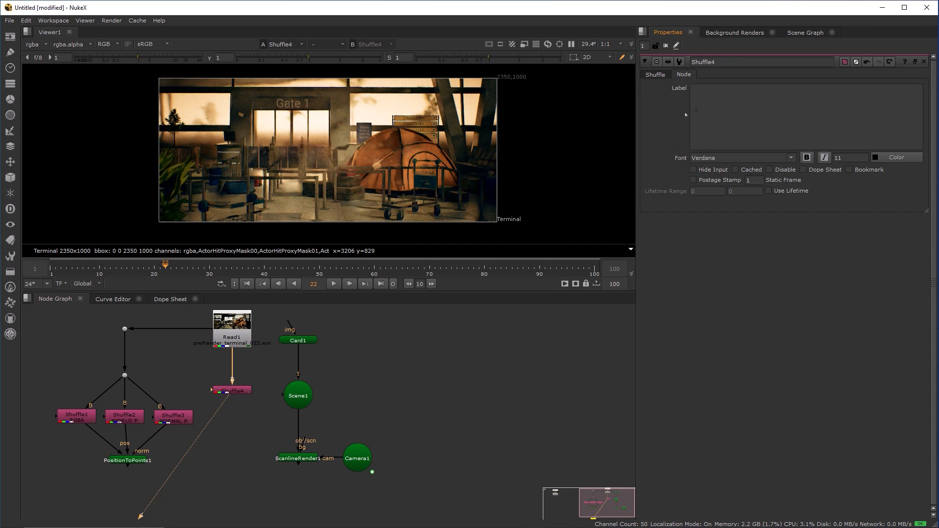
{"action": "type", "text": "PATH TRACER"}
Move Viewer1 below Shuffle4 and insert a Merge node between Shuffle4 and Viewer1
{"action": "left_click_drag", "start_coordinate": [231, 437], "coordinate": [270, 386]}
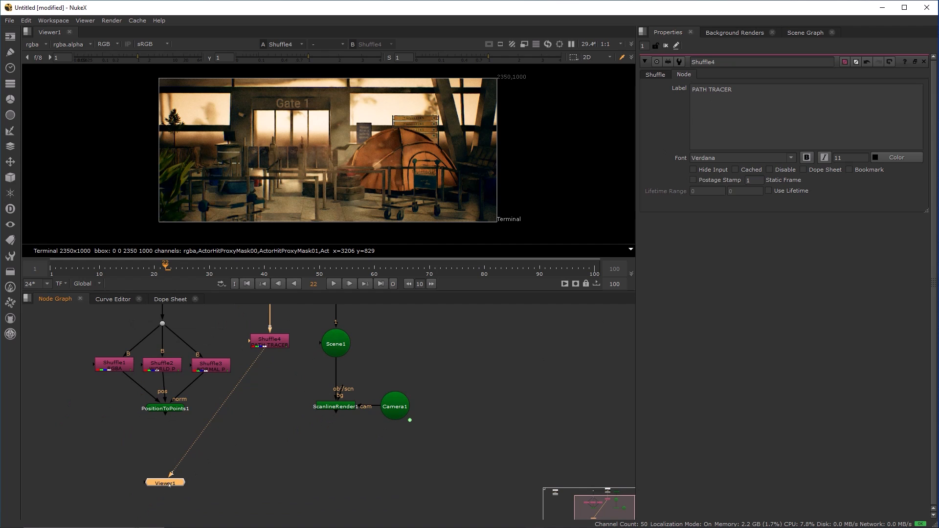
{"action": "left_click_drag", "start_coordinate": [168, 486], "coordinate": [269, 509]}
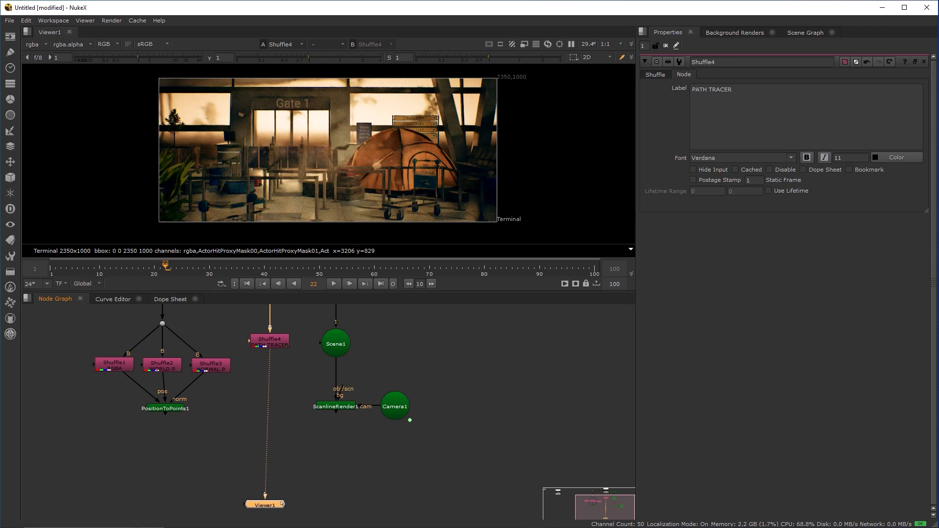
{"action": "left_click", "coordinate": [314, 468]}
{"action": "key", "text": "m"}
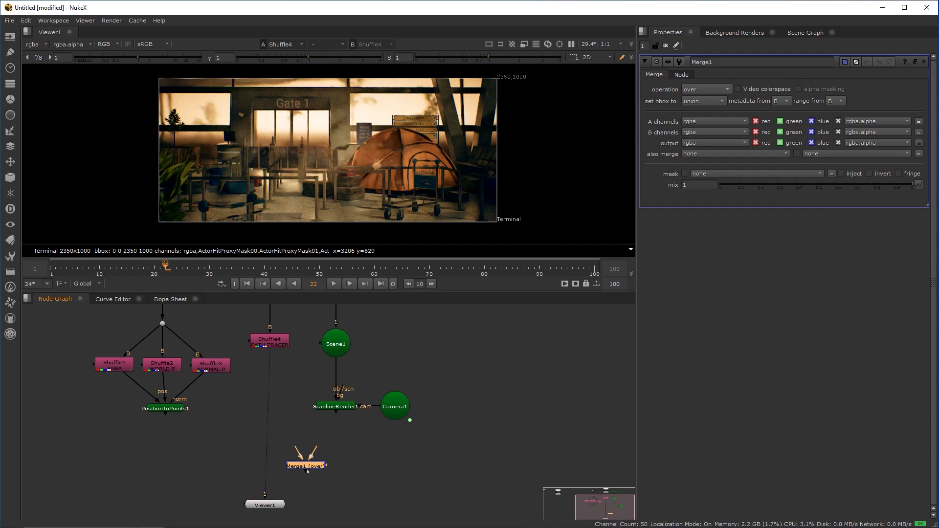
{"action": "left_click_drag", "start_coordinate": [305, 470], "coordinate": [261, 471]}
Connect Merge1's A input to ScanlineRender1 and align Merge1 and Viewer1 under Shuffle4
{"action": "scroll", "coordinate": [195, 451], "scroll_direction": "down", "scroll_amount": 3}
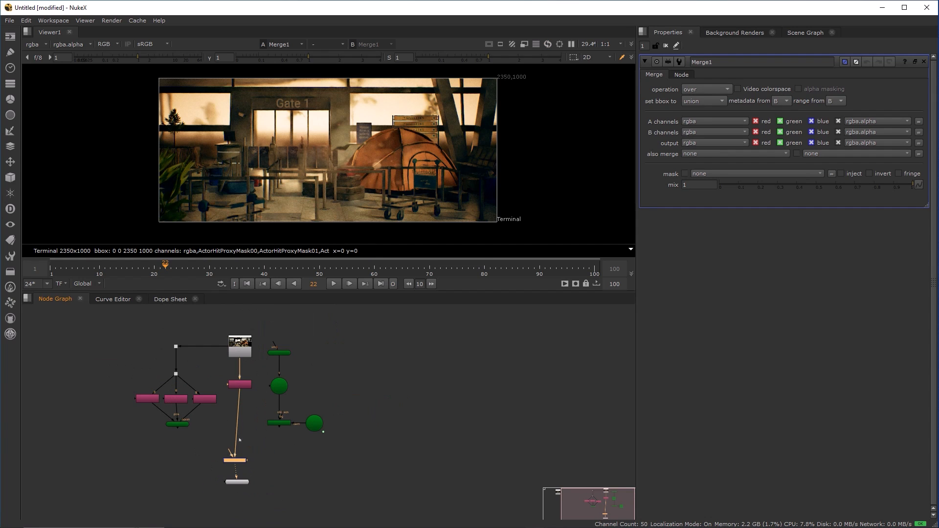
{"action": "left_click_drag", "start_coordinate": [234, 461], "coordinate": [283, 426]}
{"action": "scroll", "coordinate": [283, 425], "scroll_direction": "up", "scroll_amount": 4}
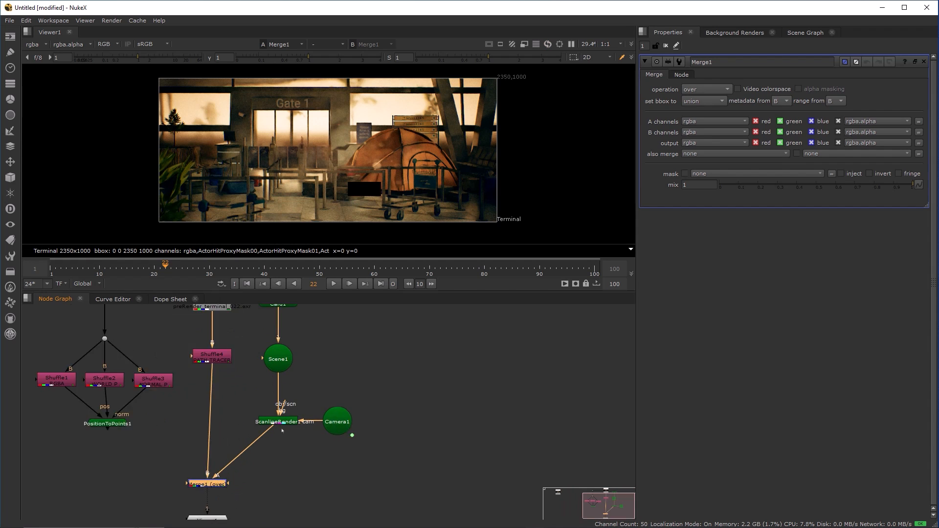
{"action": "scroll", "coordinate": [282, 430], "scroll_direction": "down", "scroll_amount": 3}
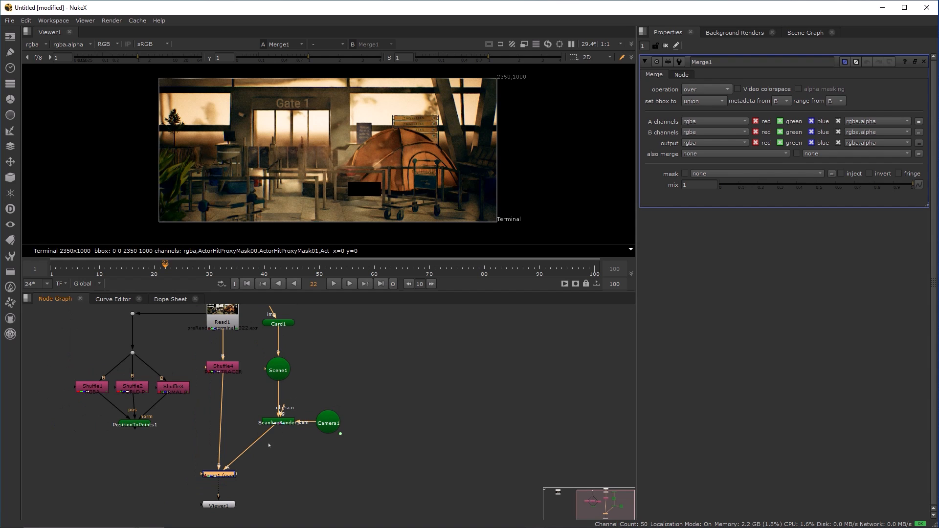
{"action": "left_click_drag", "start_coordinate": [218, 475], "coordinate": [225, 505]}
{"action": "left_click", "coordinate": [223, 475]}
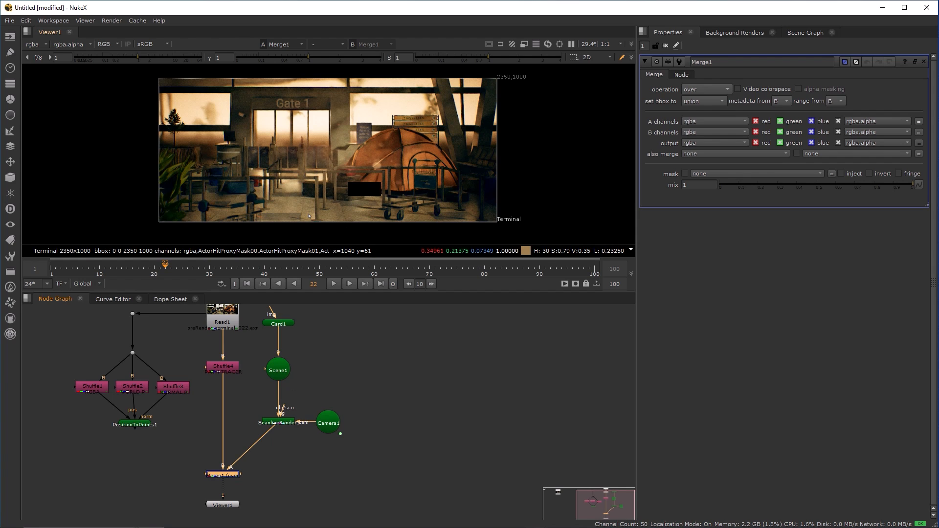
Open Card1's properties and move the card over the terminal image to about X -0.76, Y 1.39
{"action": "left_click", "coordinate": [274, 424]}
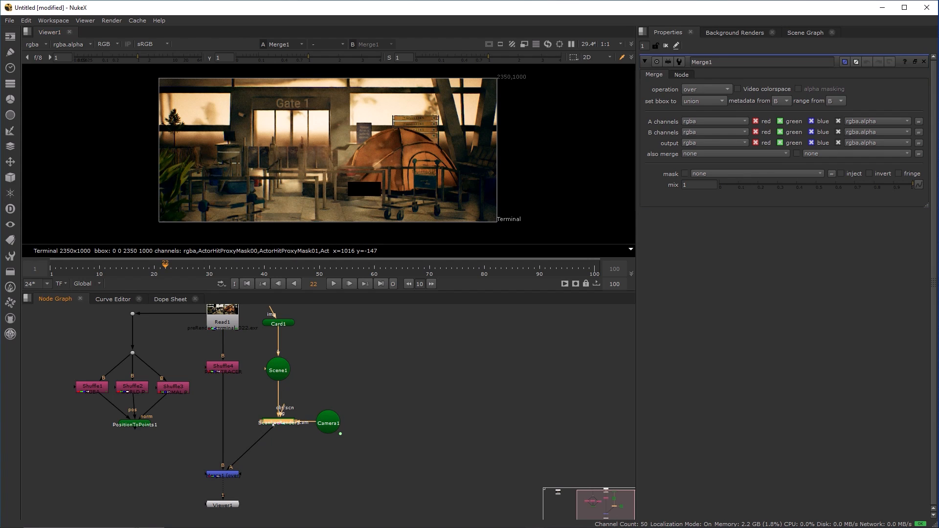
{"action": "double_click", "coordinate": [277, 323]}
{"action": "left_click_drag", "start_coordinate": [364, 156], "coordinate": [365, 130]}
{"action": "left_click_drag", "start_coordinate": [407, 166], "coordinate": [382, 165]}
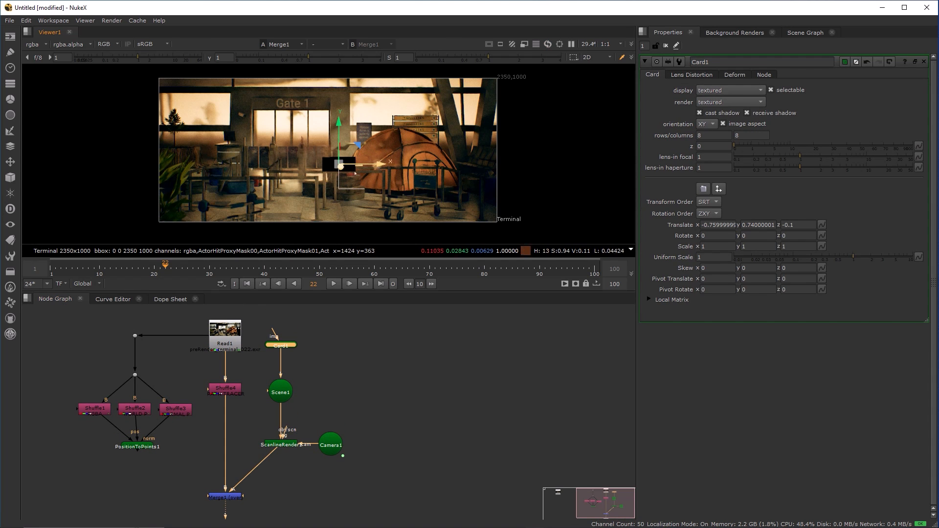
{"action": "left_click_drag", "start_coordinate": [338, 141], "coordinate": [339, 119]}
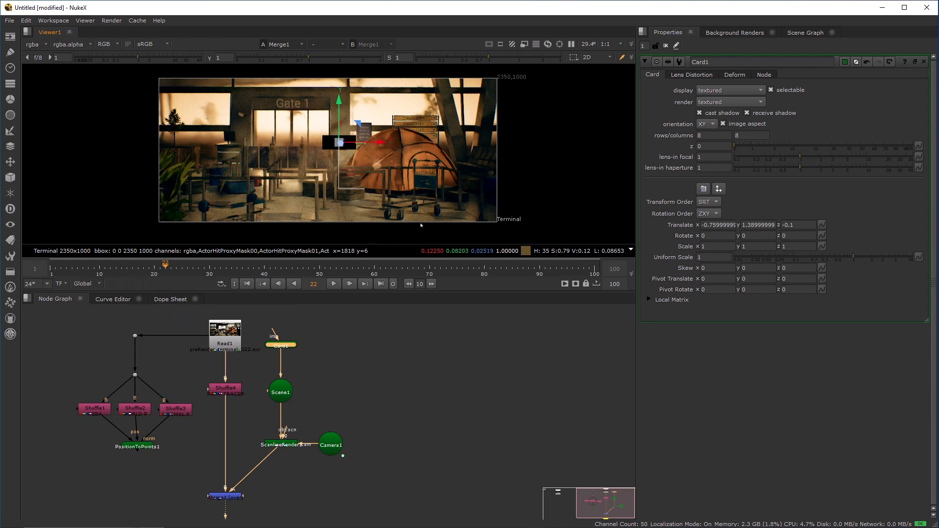
Import QUEUE_HERE.jpg as a Read node above Card1 and connect it to the card's img input
{"action": "left_click_drag", "start_coordinate": [328, 367], "coordinate": [341, 381]}
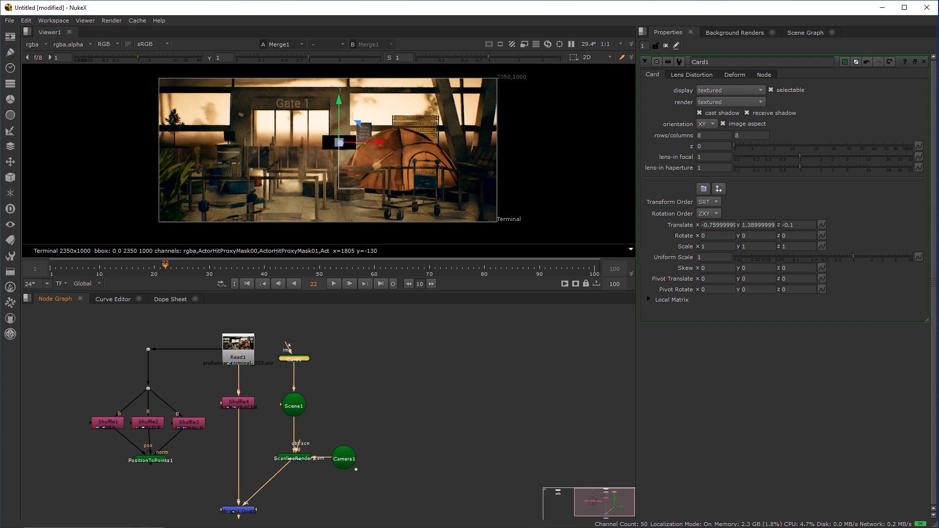
{"action": "mouse_move", "coordinate": [287, 345]}
{"action": "left_mouse_down"}
{"action": "mouse_move", "coordinate": [292, 334]}
{"action": "mouse_move", "coordinate": [294, 349]}
{"action": "left_mouse_up"}
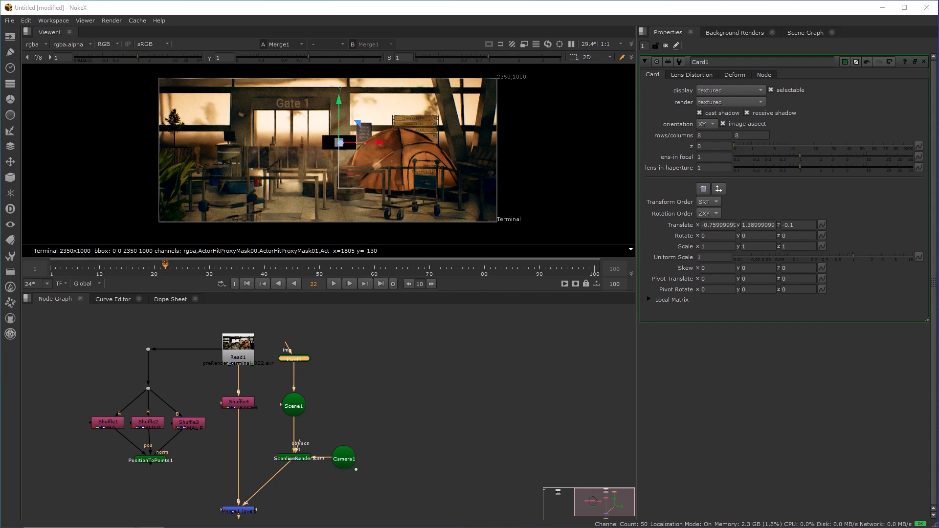
{"action": "left_click_drag", "start_coordinate": [131, 349], "coordinate": [294, 320]}
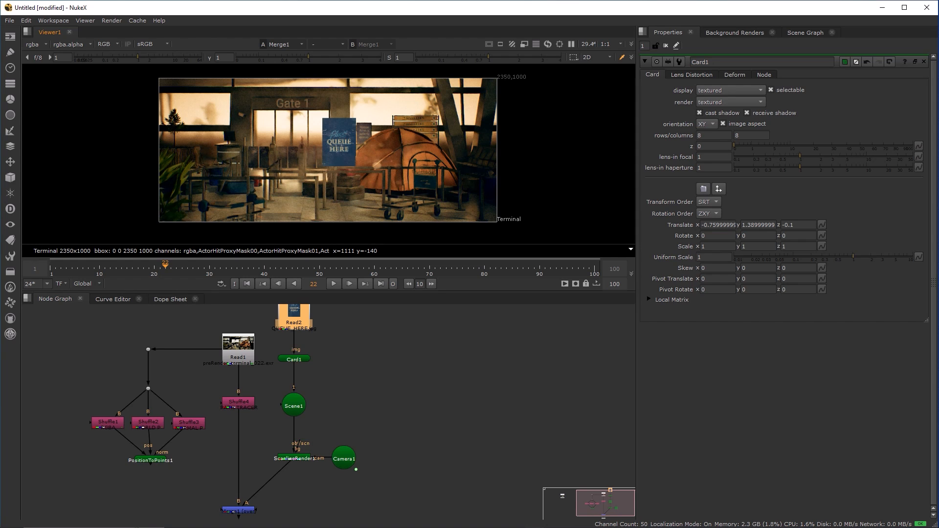
{"action": "key", "text": "alt+Tab"}
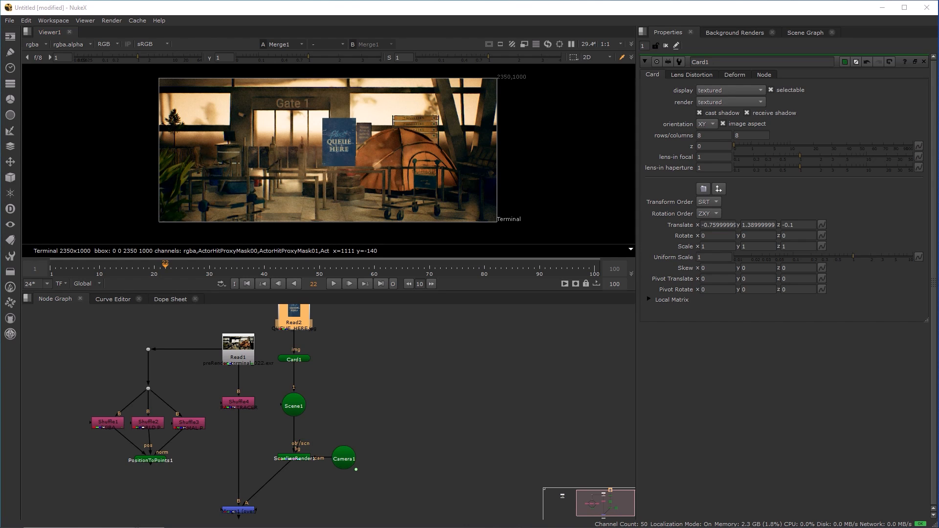
Add a Multiply [Math] node and insert it between Read2 and Card1
{"action": "left_click", "coordinate": [356, 343]}
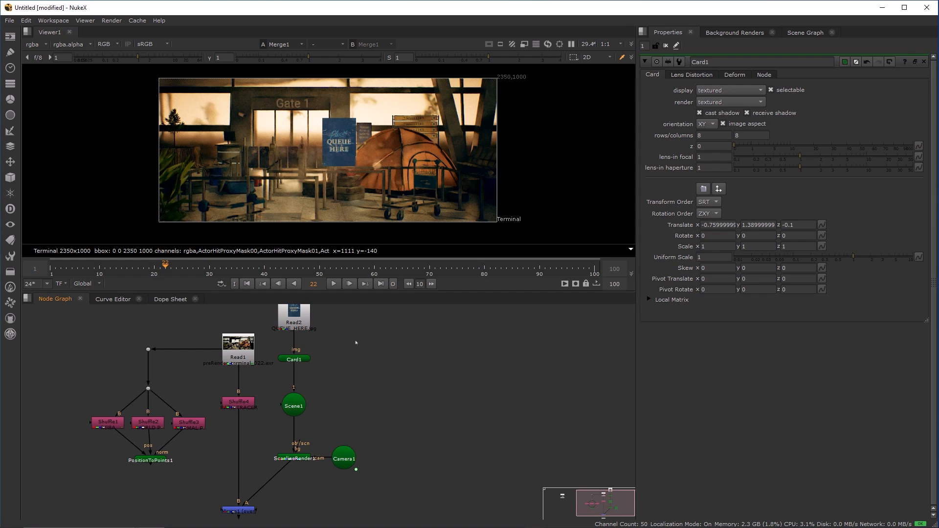
{"action": "key", "text": "Tab"}
{"action": "type", "text": "mul"}
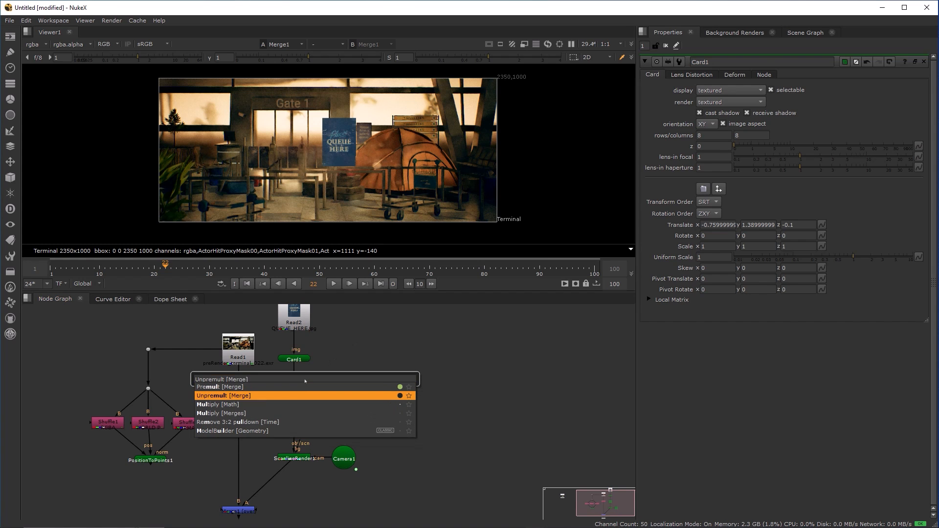
{"action": "key", "text": "Down"}
{"action": "key", "text": "Down"}
{"action": "key", "text": "Return"}
{"action": "left_click_drag", "start_coordinate": [352, 352], "coordinate": [296, 349]}
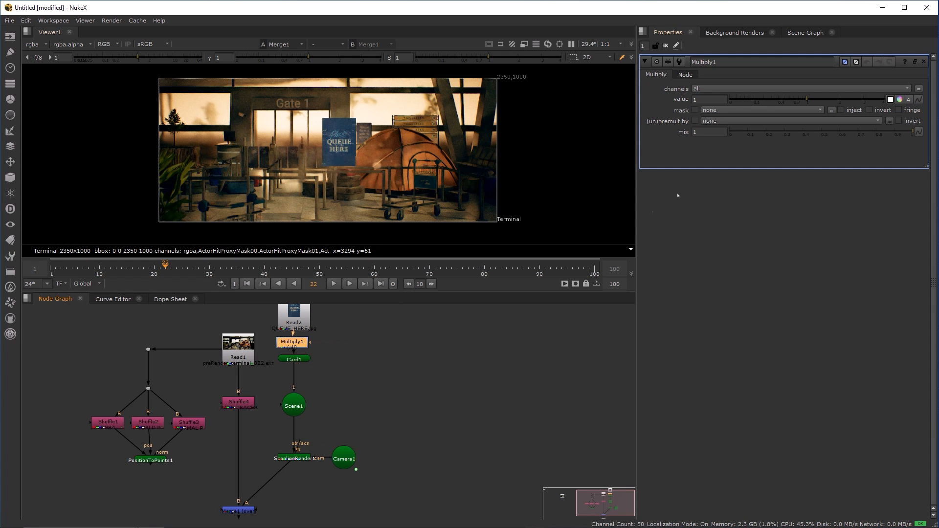
Set Multiply1's value to 0.48 to darken the queue sign image
{"action": "left_click_drag", "start_coordinate": [704, 101], "coordinate": [654, 100]}
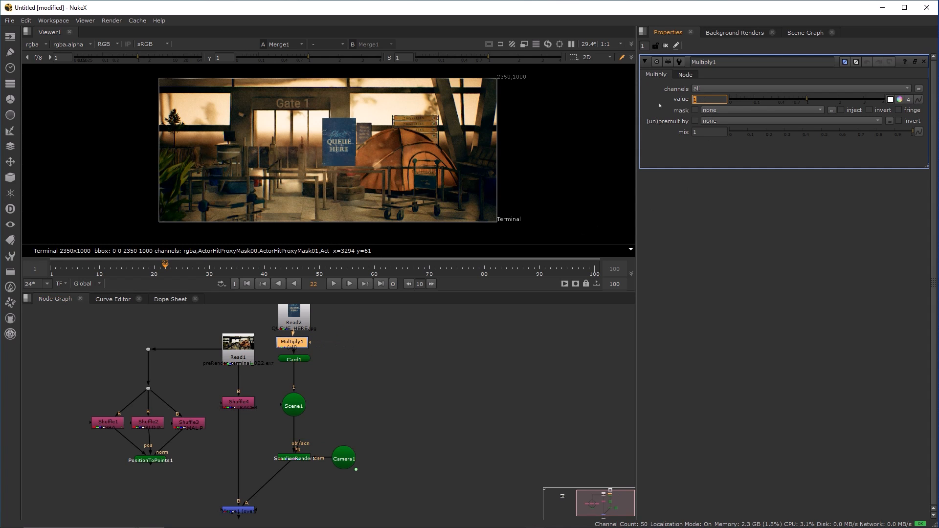
{"action": "type", "text": "0.48"}
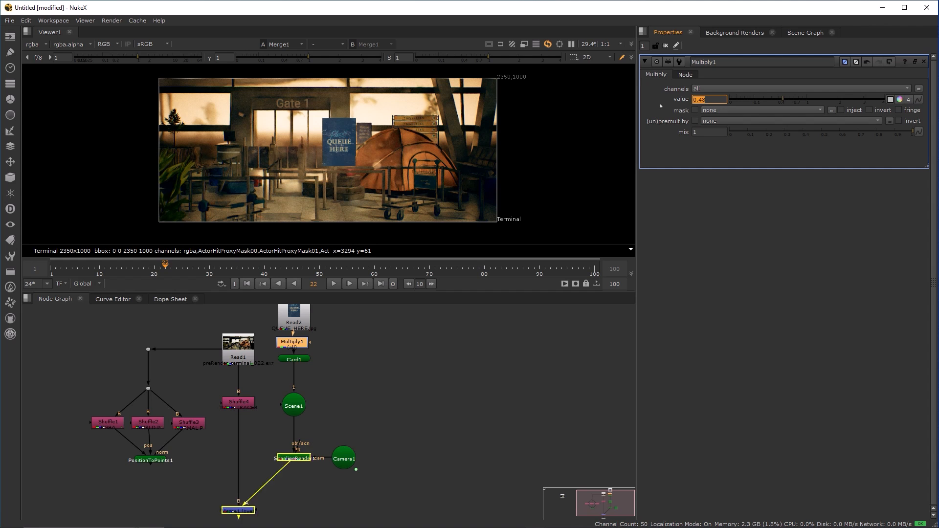
{"action": "key", "text": "Return"}
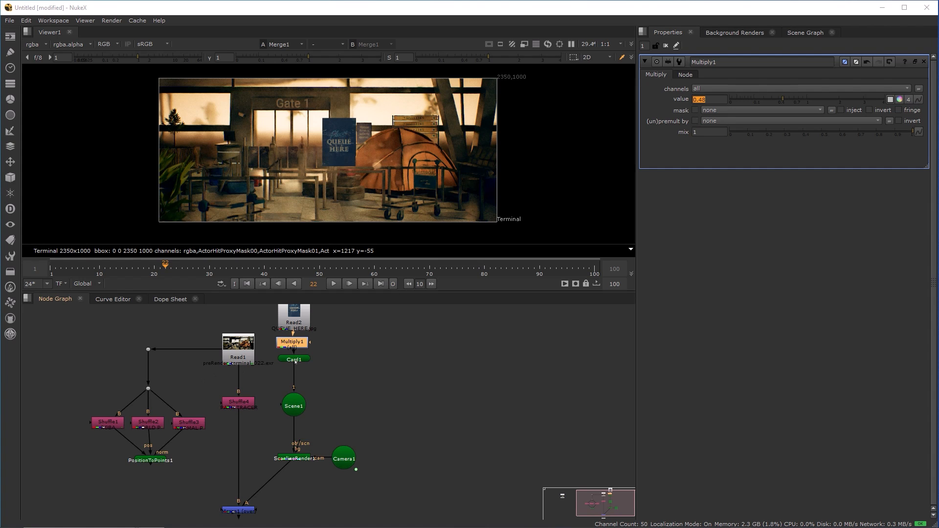
Select Card1 in the PositionToPoints point cloud view and raise the card above the floor
{"action": "left_click", "coordinate": [294, 359]}
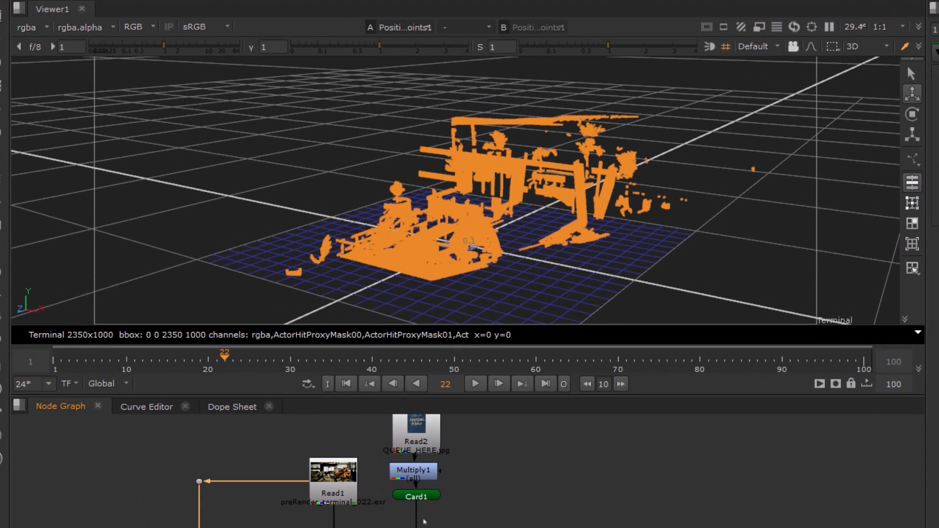
{"action": "left_click", "coordinate": [417, 496]}
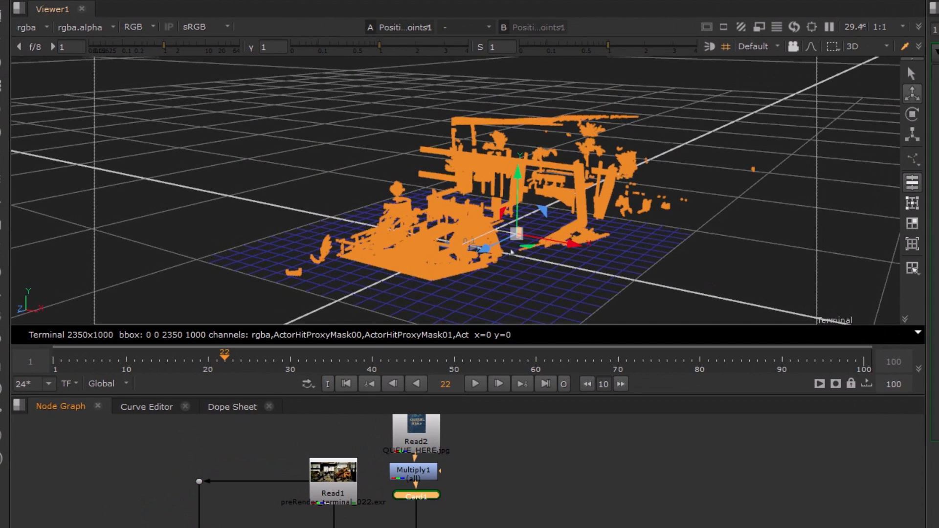
{"action": "scroll", "coordinate": [615, 319], "scroll_direction": "up", "scroll_amount": 5}
{"action": "left_click", "coordinate": [585, 294]}
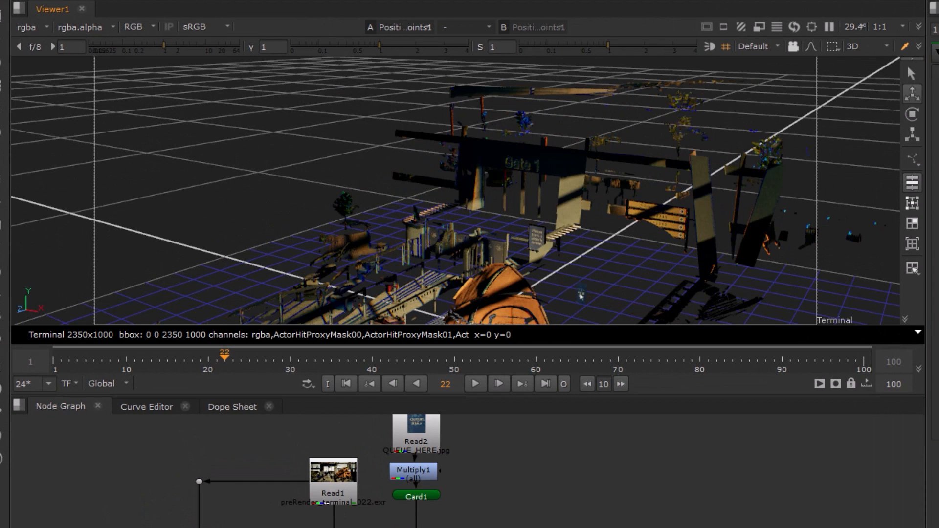
{"action": "left_click", "coordinate": [582, 296]}
{"action": "left_click_drag", "start_coordinate": [578, 241], "coordinate": [579, 218]}
Move the card along X, Y and Z onto the existing "Please form an orderly queue" sign in the point cloud
{"action": "left_click_drag", "start_coordinate": [636, 286], "coordinate": [467, 127]}
{"action": "scroll", "coordinate": [533, 203], "scroll_direction": "up", "scroll_amount": 3}
{"action": "scroll", "coordinate": [616, 291], "scroll_direction": "up", "scroll_amount": 3}
{"action": "scroll", "coordinate": [691, 264], "scroll_direction": "up", "scroll_amount": 5}
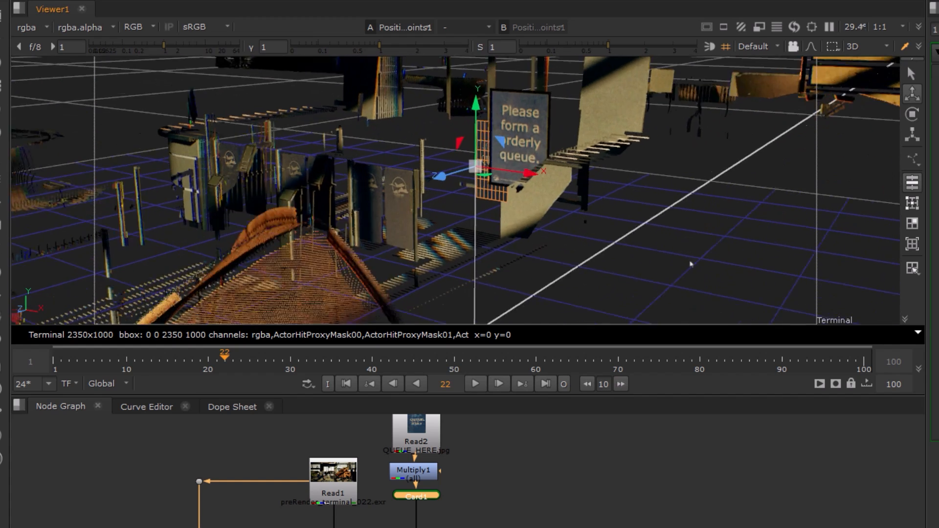
{"action": "left_click_drag", "start_coordinate": [537, 172], "coordinate": [559, 156]}
{"action": "left_click_drag", "start_coordinate": [513, 109], "coordinate": [515, 76]}
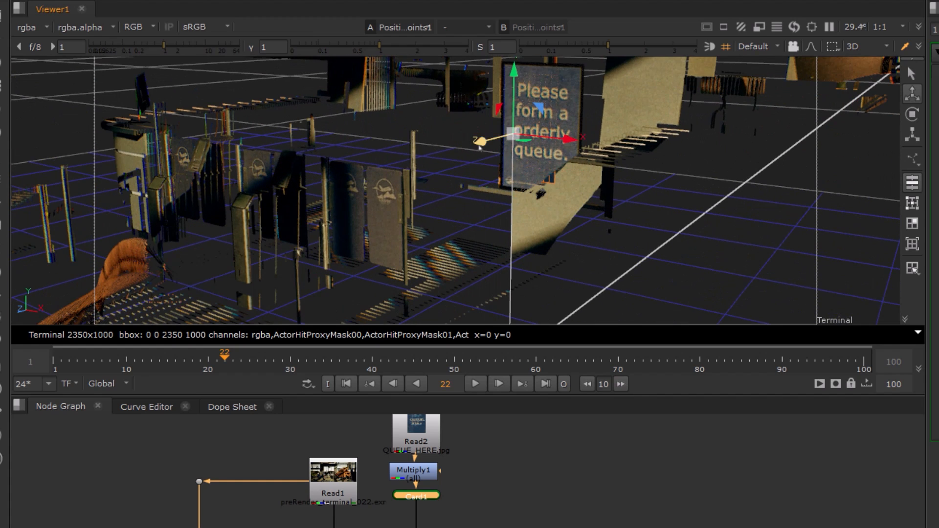
{"action": "left_click_drag", "start_coordinate": [478, 147], "coordinate": [459, 188]}
{"action": "left_click_drag", "start_coordinate": [340, 111], "coordinate": [339, 99]}
{"action": "left_click_drag", "start_coordinate": [398, 153], "coordinate": [423, 153]}
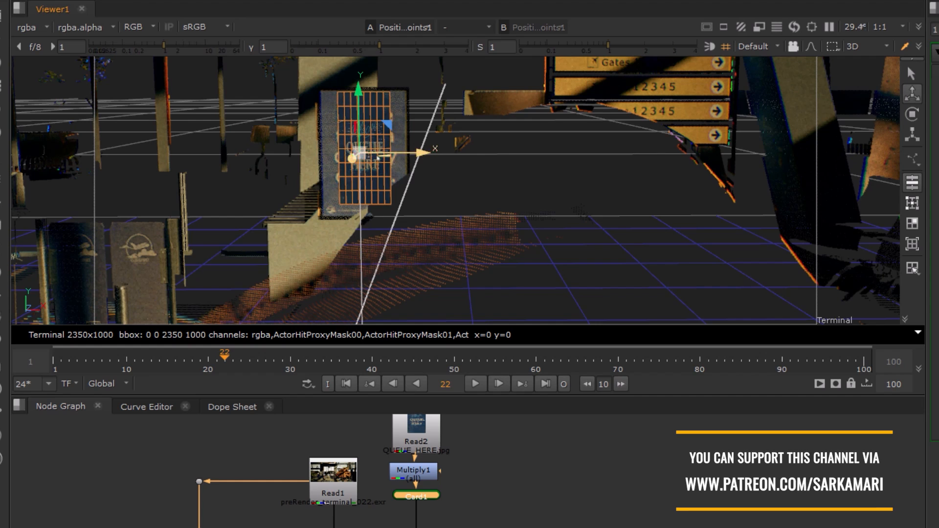
{"action": "left_click_drag", "start_coordinate": [359, 92], "coordinate": [359, 101]}
Scale the card in width and height to cover the existing queue sign
{"action": "key", "text": "r"}
{"action": "left_click_drag", "start_coordinate": [419, 161], "coordinate": [557, 180]}
{"action": "left_click_drag", "start_coordinate": [356, 102], "coordinate": [355, 99]}
{"action": "key", "text": "w"}
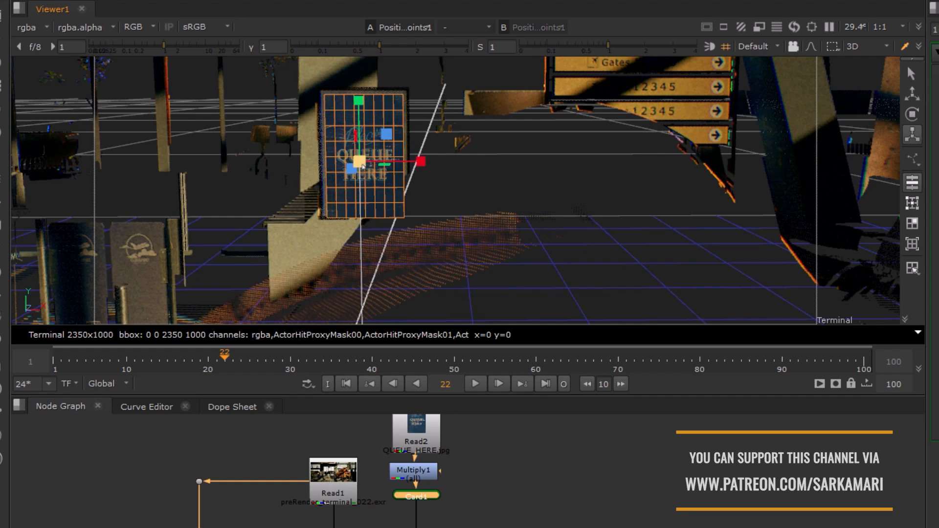
Nudge the card's position and scale to line its edges up with the sign behind it
{"action": "scroll", "coordinate": [442, 220], "scroll_direction": "up", "scroll_amount": 4}
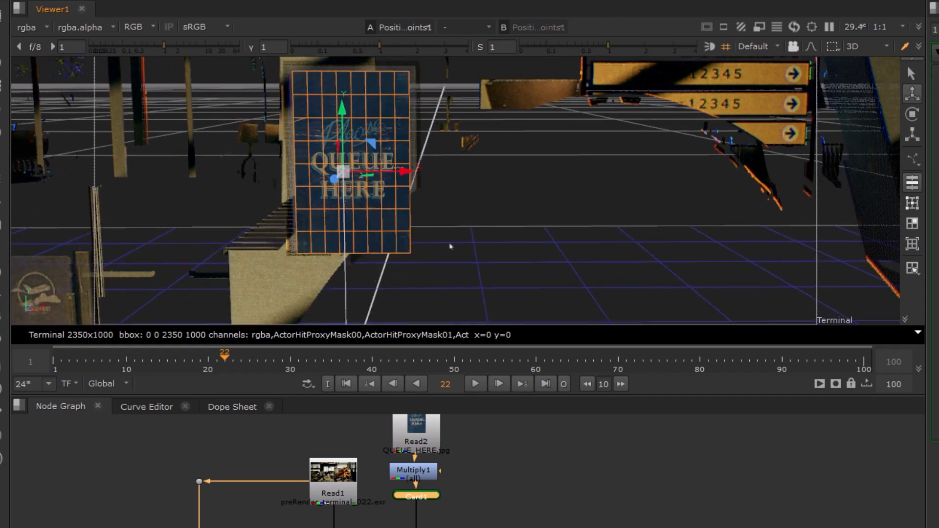
{"action": "left_click_drag", "start_coordinate": [451, 245], "coordinate": [259, 234]}
{"action": "left_click_drag", "start_coordinate": [440, 205], "coordinate": [460, 209]}
{"action": "left_click_drag", "start_coordinate": [253, 173], "coordinate": [253, 169]}
{"action": "key", "text": "r"}
{"action": "left_click_drag", "start_coordinate": [314, 235], "coordinate": [318, 231]}
{"action": "key", "text": "w"}
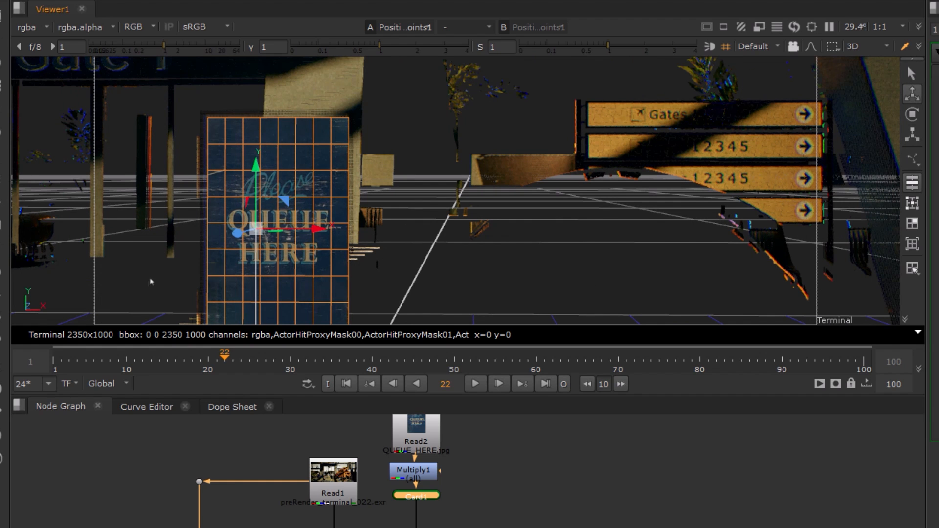
Fine-tune the card over the sign to about translate 0.288, 1.636, -2.908 and scale 1.482 by 1.543
{"action": "left_click_drag", "start_coordinate": [151, 281], "coordinate": [229, 266]}
{"action": "key", "text": "r"}
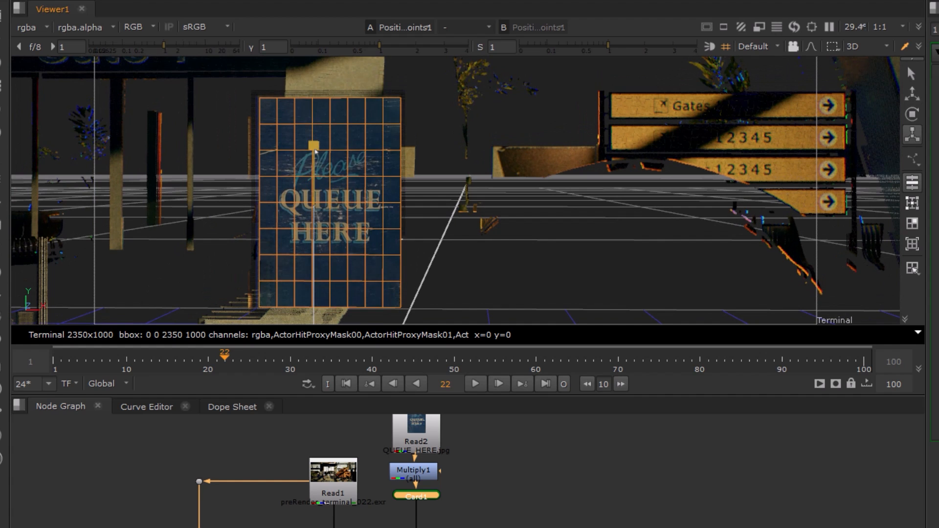
{"action": "key", "text": "e"}
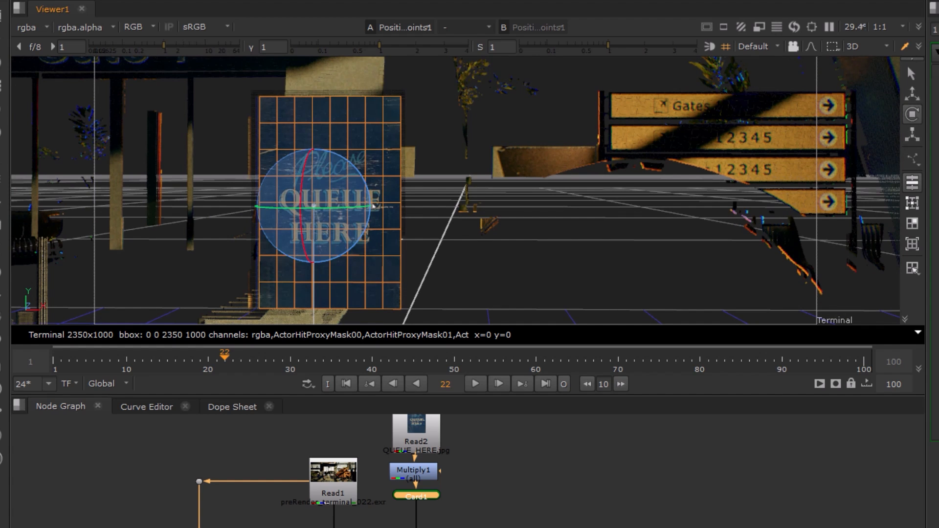
{"action": "key", "text": "w"}
{"action": "left_click_drag", "start_coordinate": [375, 206], "coordinate": [374, 206]}
{"action": "key", "text": "r"}
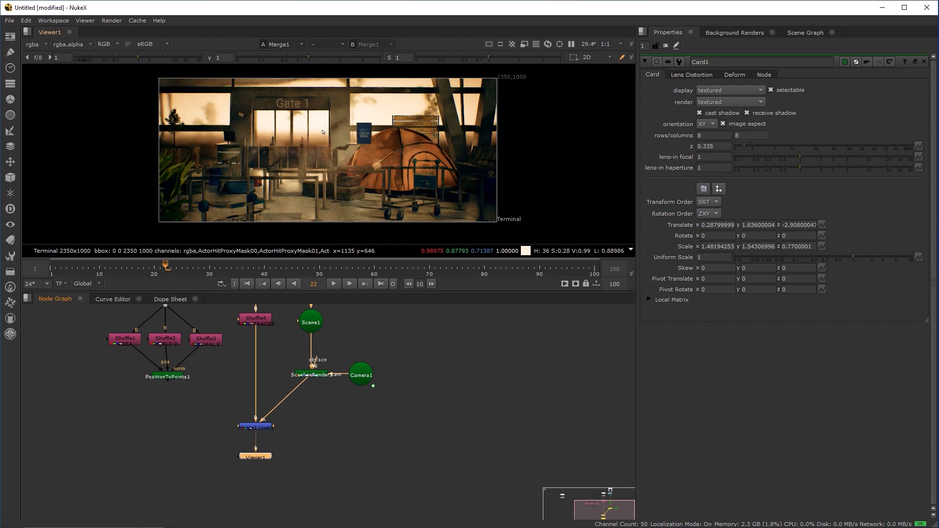
Review the available render layers and shift the PositionToPoints branch with its Shuffles away from Read1 to free node graph space
{"action": "left_click", "coordinate": [34, 45]}
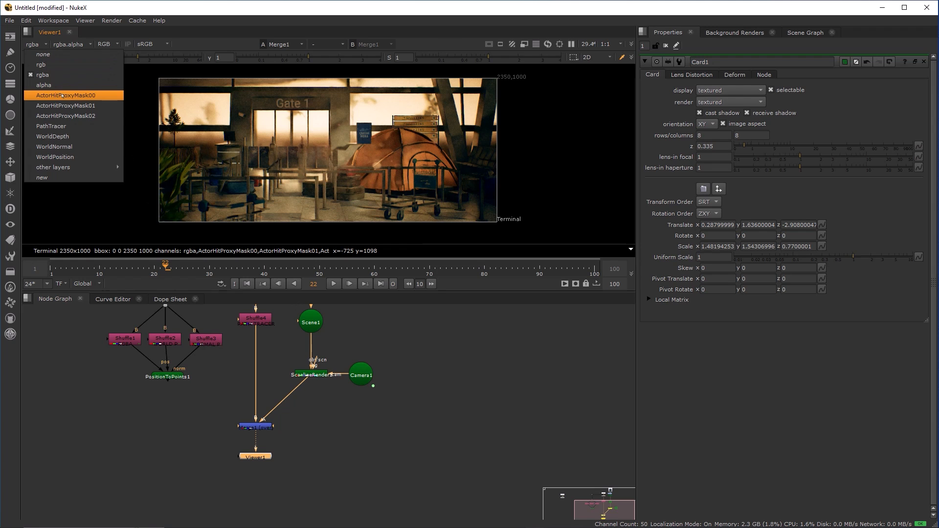
{"action": "left_click", "coordinate": [155, 476]}
{"action": "left_click_drag", "start_coordinate": [166, 450], "coordinate": [180, 508]}
{"action": "scroll", "coordinate": [184, 499], "scroll_direction": "down", "scroll_amount": 3}
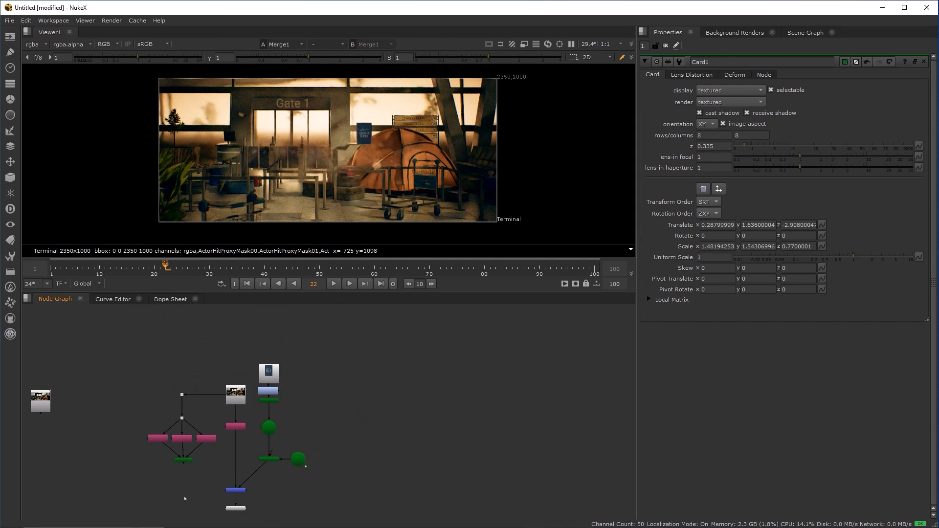
{"action": "scroll", "coordinate": [184, 498], "scroll_direction": "up", "scroll_amount": 3}
{"action": "mouse_move", "coordinate": [115, 337]}
{"action": "left_mouse_down"}
{"action": "mouse_move", "coordinate": [224, 468]}
{"action": "mouse_move", "coordinate": [159, 362]}
{"action": "mouse_move", "coordinate": [122, 327]}
{"action": "left_mouse_up"}
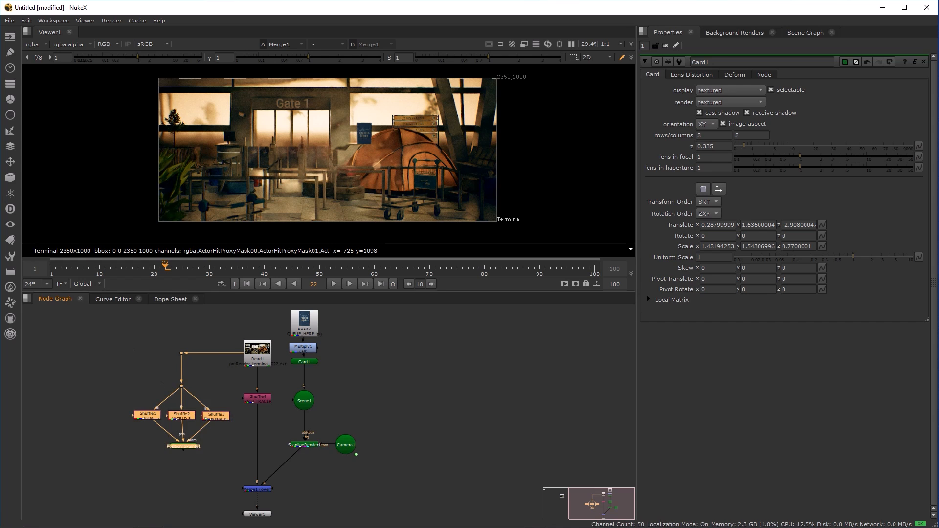
{"action": "left_click_drag", "start_coordinate": [210, 421], "coordinate": [131, 421]}
{"action": "left_click_drag", "start_coordinate": [202, 455], "coordinate": [201, 423]}
{"action": "left_click", "coordinate": [205, 416]}
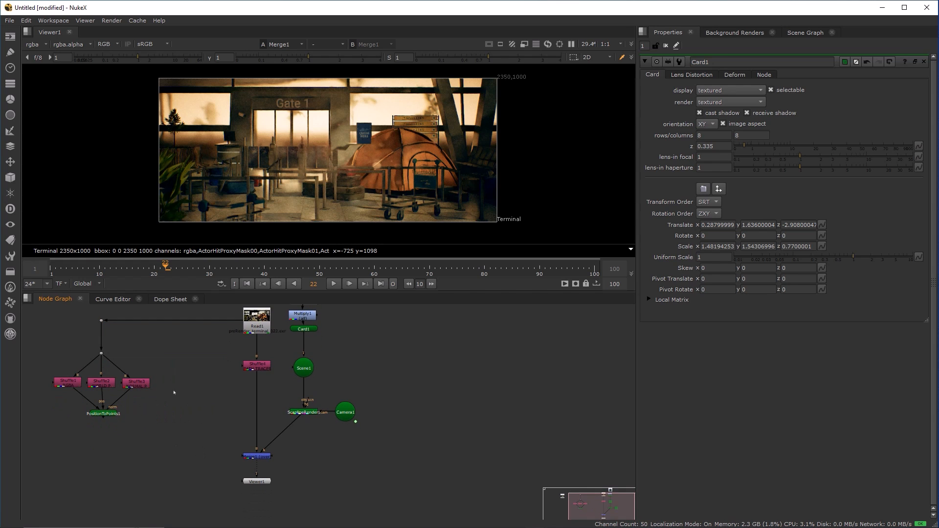
Add a Cryptomatte [Keyer] node beside Shuffle4 and connect its input to Read1
{"action": "key", "text": "Tab"}
{"action": "type", "text": "crypto"}
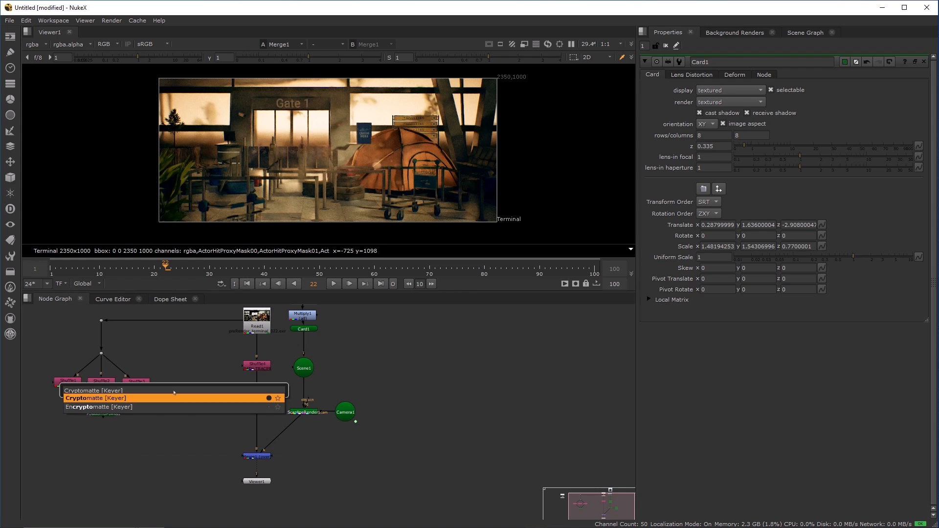
{"action": "key", "text": "Return"}
{"action": "left_click_drag", "start_coordinate": [205, 417], "coordinate": [199, 383]}
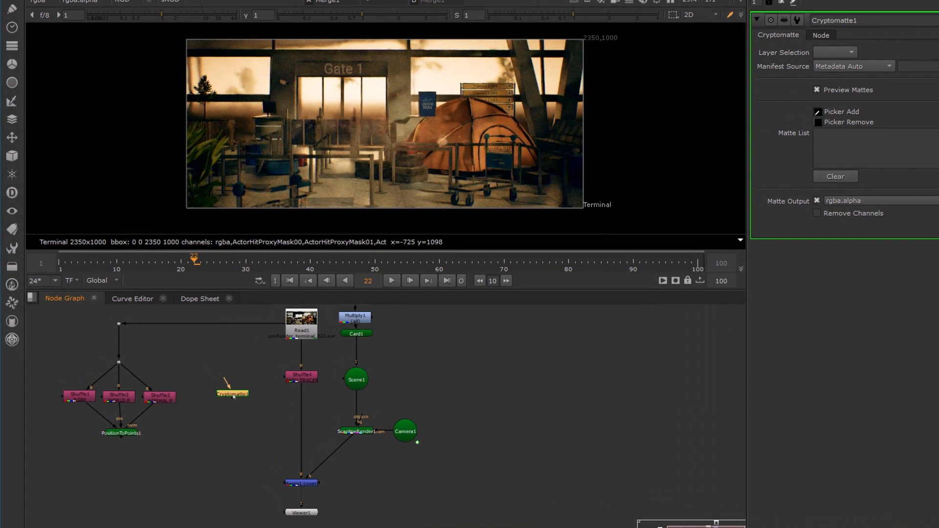
{"action": "left_click_drag", "start_coordinate": [227, 382], "coordinate": [292, 325]}
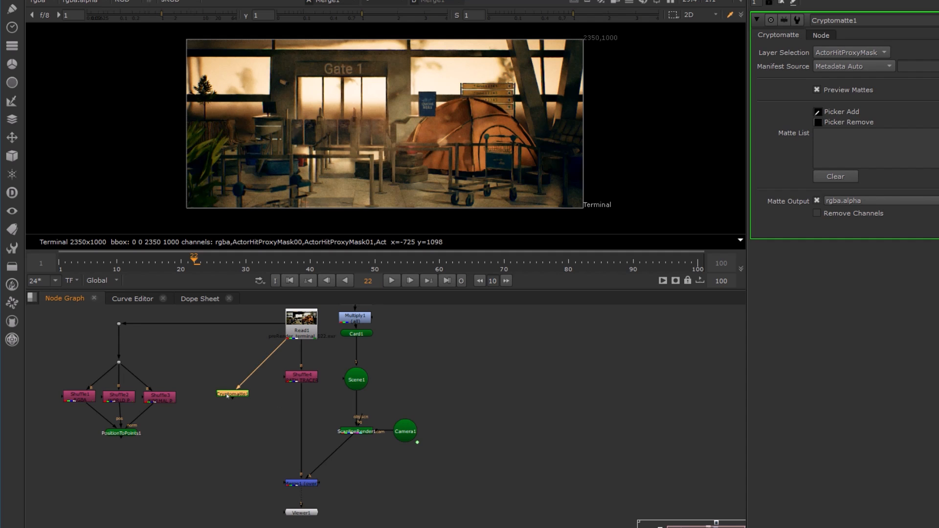
View Cryptomatte1 and pick the orange tent as its matte, trying out Picker Remove before adding the tent again
{"action": "key", "text": "1"}
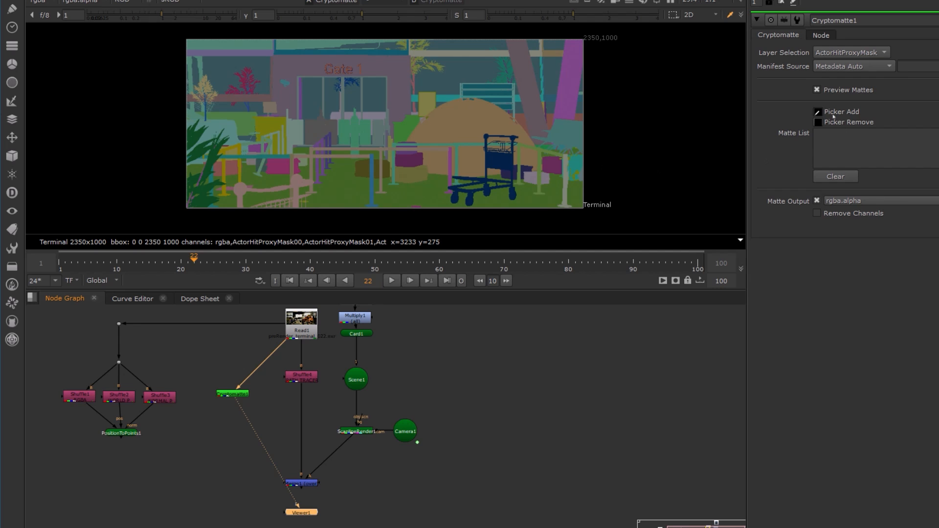
{"action": "left_click", "coordinate": [447, 131], "text": "ctrl"}
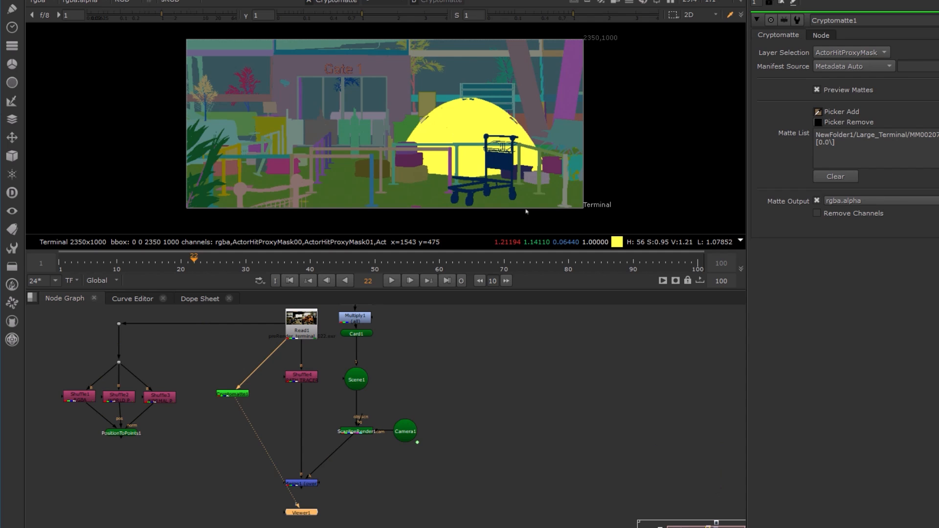
{"action": "left_click", "coordinate": [818, 123]}
{"action": "left_click", "coordinate": [464, 127], "text": "ctrl"}
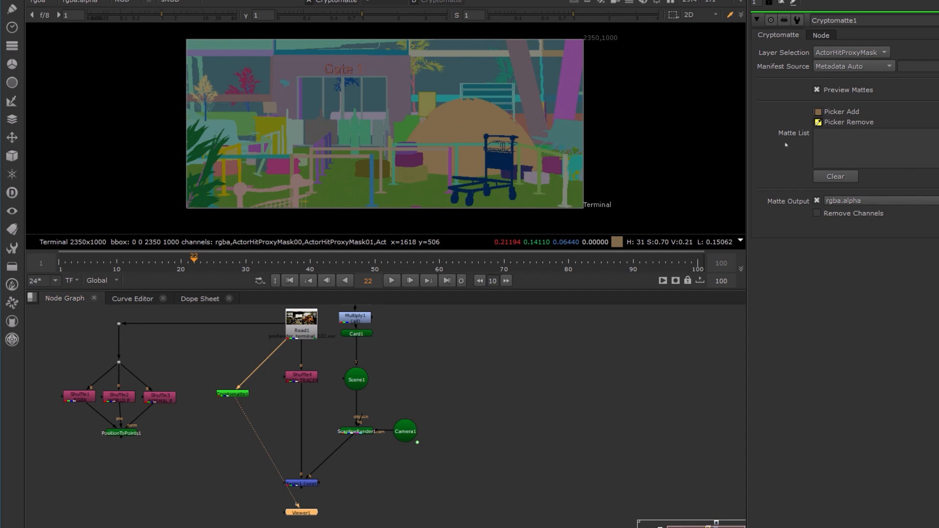
{"action": "left_click", "coordinate": [817, 112]}
{"action": "left_click", "coordinate": [457, 117]}
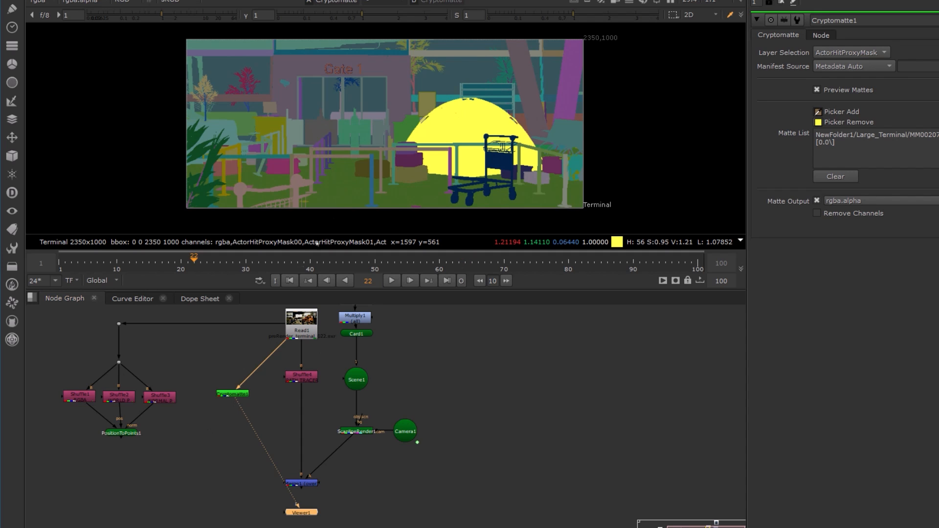
Compare the tent matte's alpha channel with the coloured Cryptomatte preview
{"action": "key", "text": "a"}
{"action": "key", "text": "a"}
{"action": "key", "text": "a"}
{"action": "key", "text": "a"}
{"action": "key", "text": "a"}
{"action": "key", "text": "a"}
{"action": "key", "text": "a"}
{"action": "key", "text": "a"}
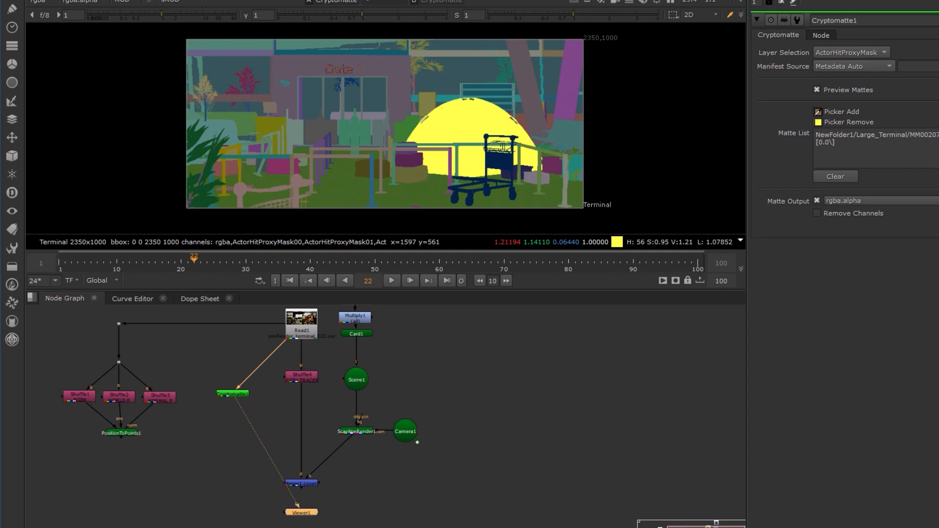
Connect Merge1's mask input to Cryptomatte1, invert the mask, and view the merged result around the tent
{"action": "left_click_drag", "start_coordinate": [252, 517], "coordinate": [281, 504]}
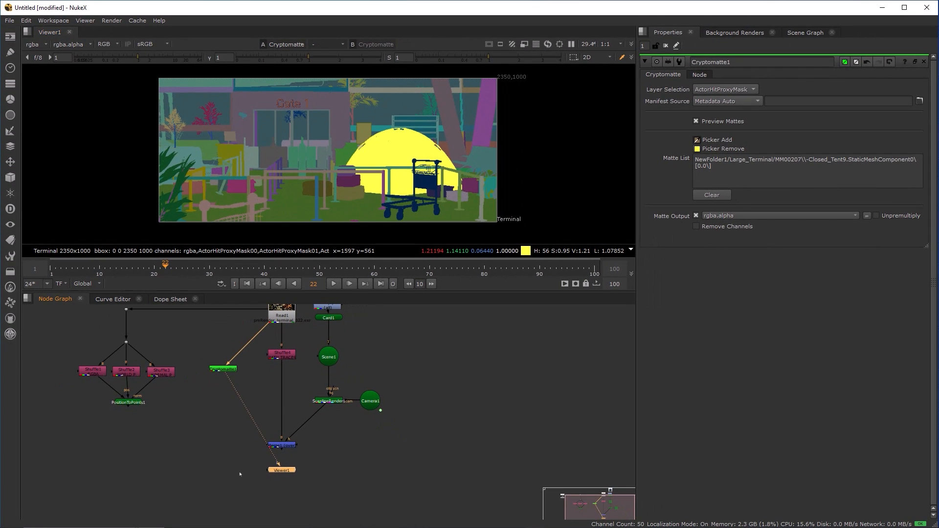
{"action": "scroll", "coordinate": [239, 473], "scroll_direction": "up", "scroll_amount": 3}
{"action": "left_click_drag", "start_coordinate": [335, 424], "coordinate": [228, 353]}
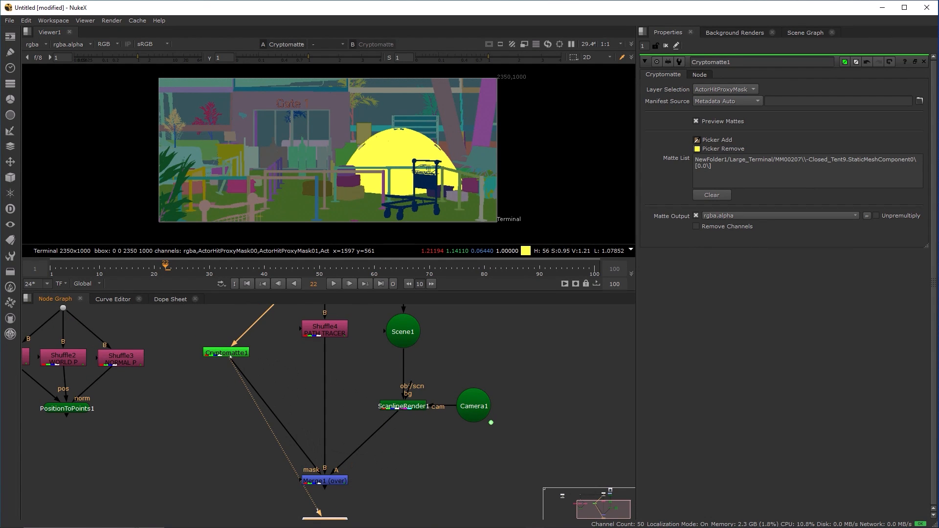
{"action": "left_click", "coordinate": [325, 481]}
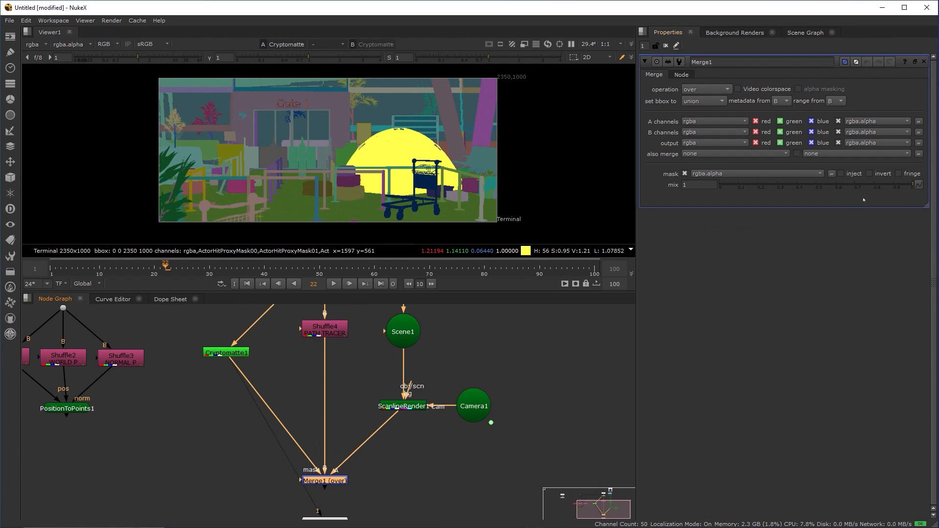
{"action": "left_click", "coordinate": [869, 175]}
{"action": "key", "text": "1"}
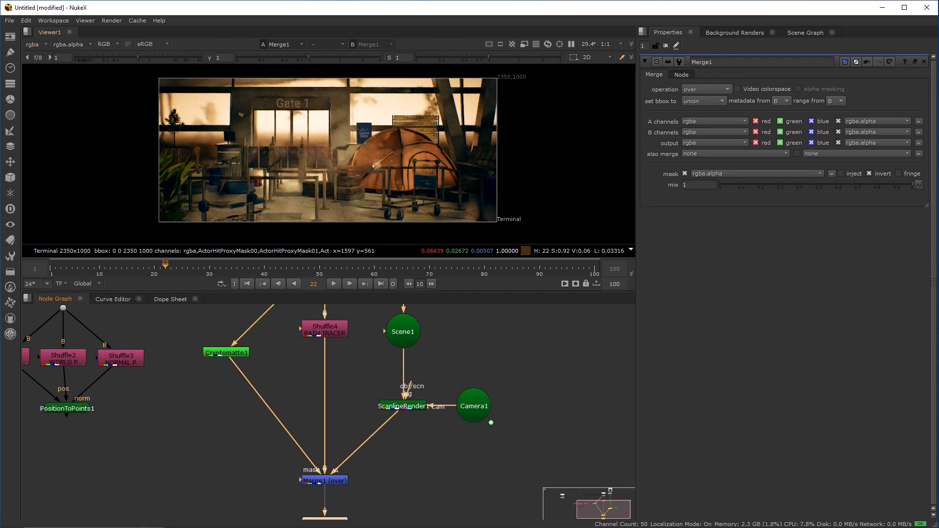
{"action": "scroll", "coordinate": [362, 139], "scroll_direction": "up", "scroll_amount": 2}
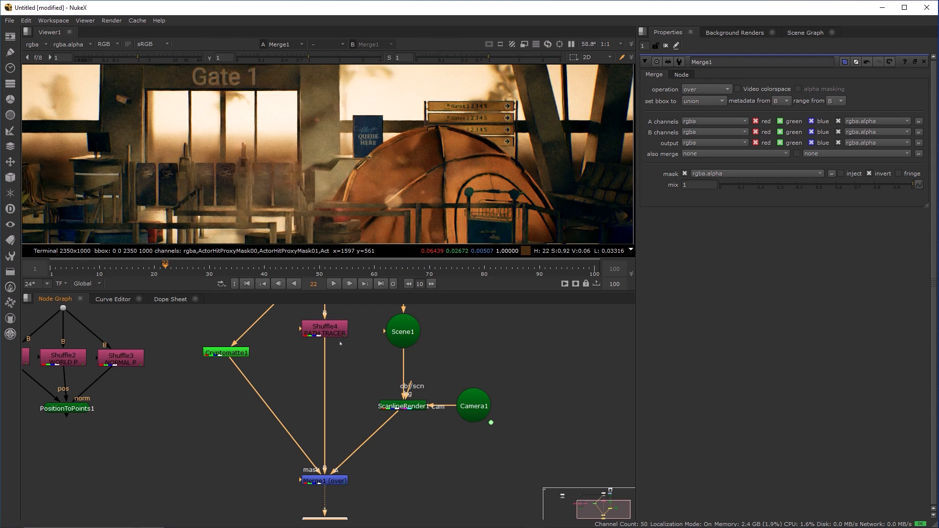
View Card1 in 3D and bring back the PositionToPoints1 point cloud to examine the card against the sign
{"action": "left_click_drag", "start_coordinate": [363, 370], "coordinate": [342, 408]}
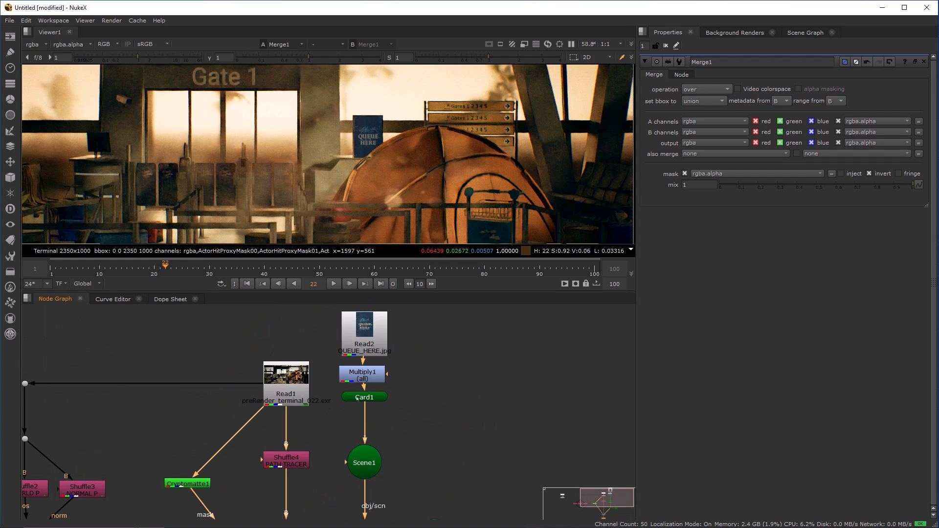
{"action": "left_click", "coordinate": [357, 398]}
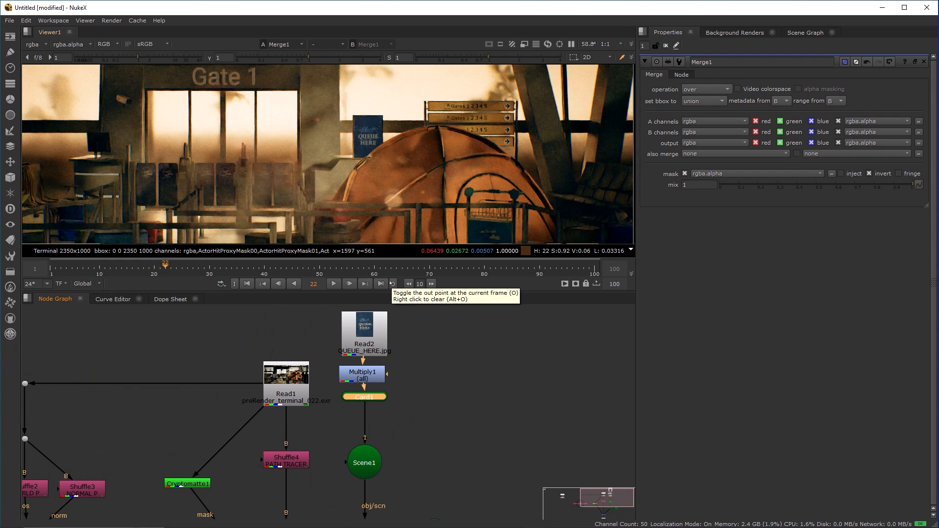
{"action": "key", "text": "1"}
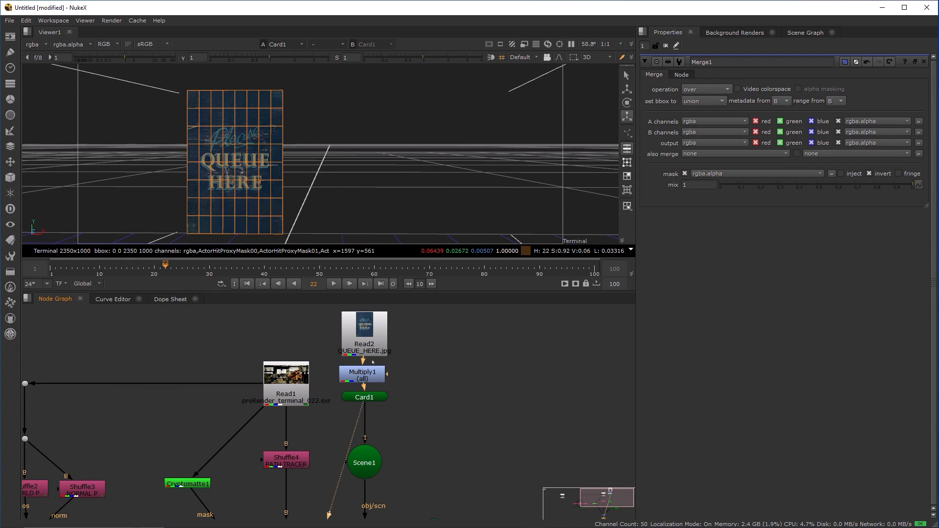
{"action": "scroll", "coordinate": [175, 406], "scroll_direction": "down", "scroll_amount": 5}
{"action": "left_click_drag", "start_coordinate": [174, 398], "coordinate": [220, 347]}
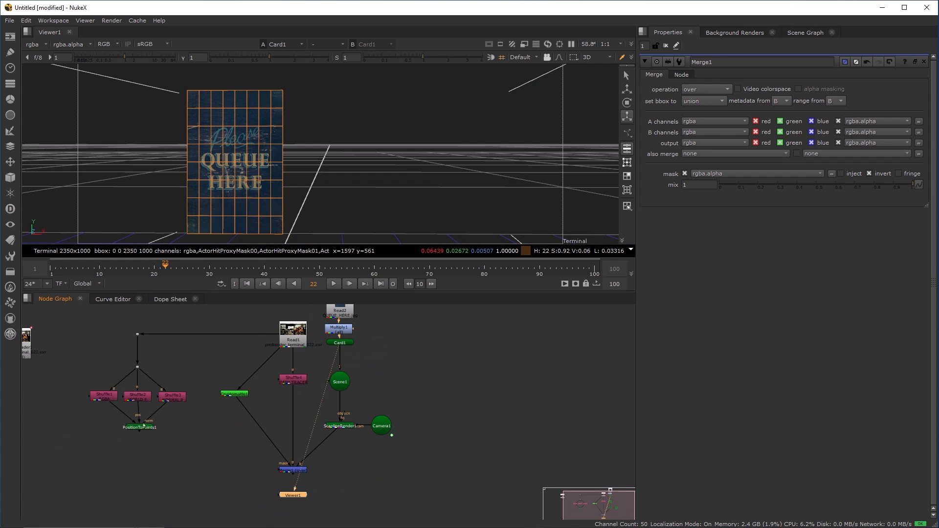
{"action": "left_click", "coordinate": [142, 428]}
{"action": "key", "text": "1"}
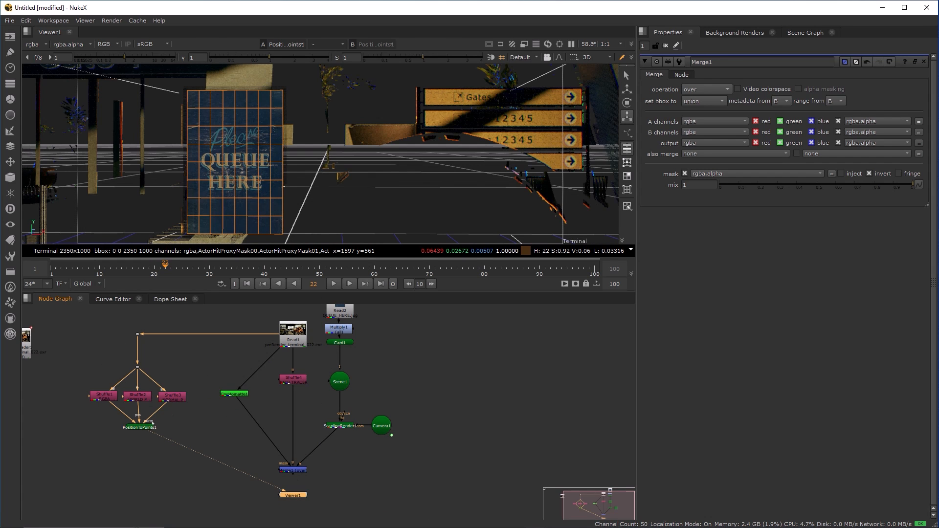
{"action": "left_click_drag", "start_coordinate": [201, 182], "coordinate": [304, 191]}
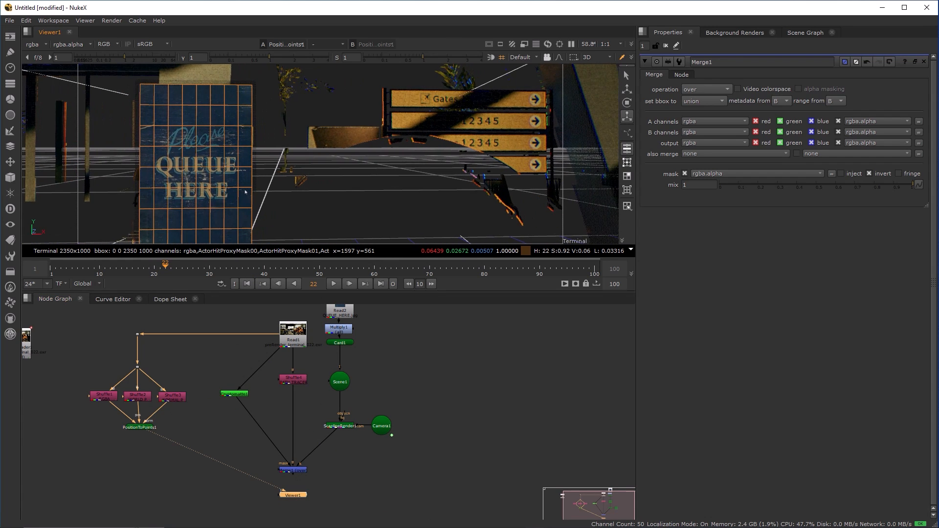
Nudge Card1 to translate x 0.284 and z -2.914 so it lines up with the sign in the point cloud
{"action": "left_click", "coordinate": [194, 190]}
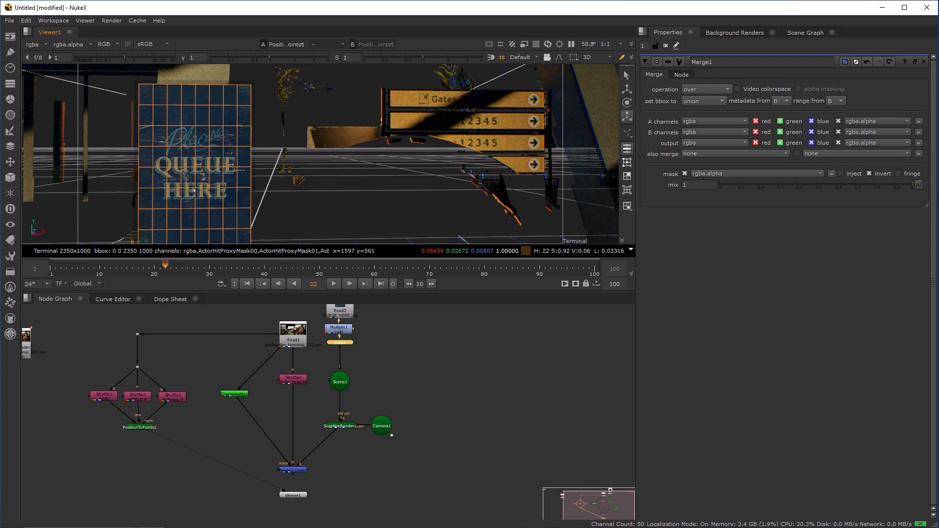
{"action": "key", "text": "w"}
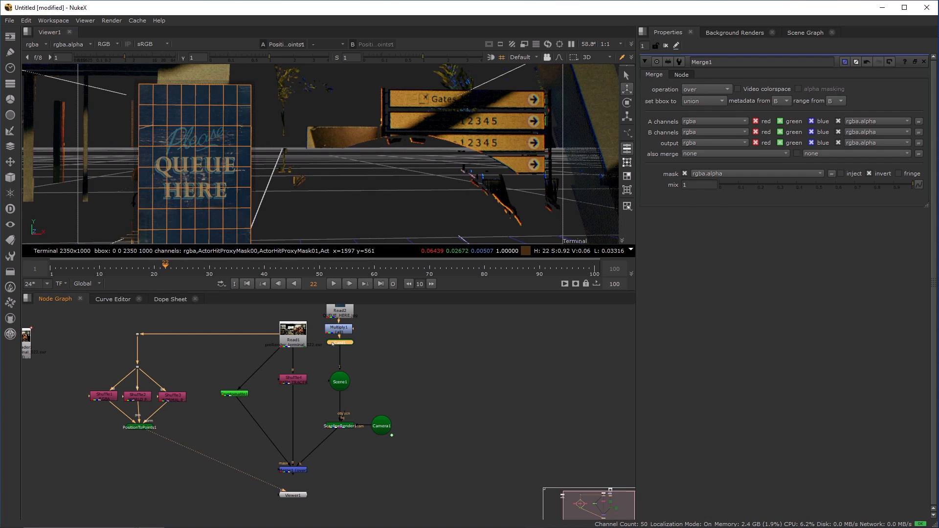
{"action": "left_click", "coordinate": [195, 195]}
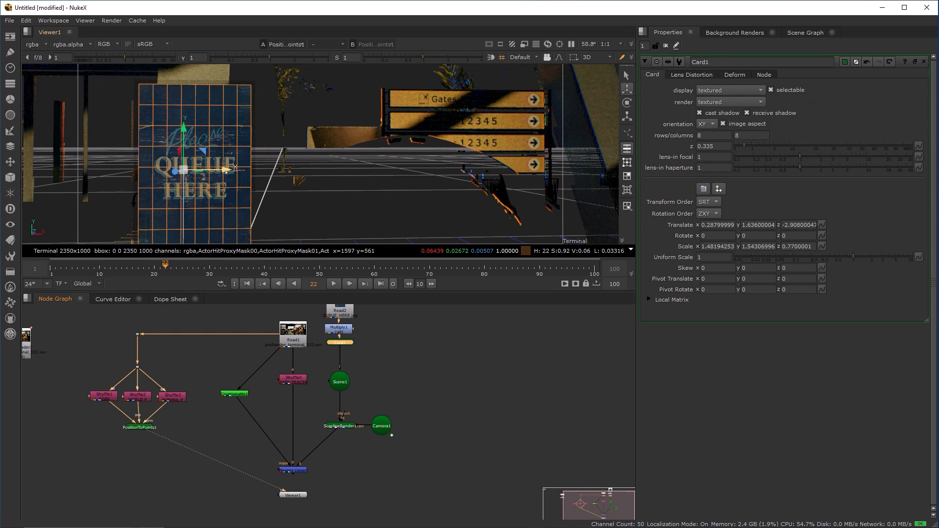
{"action": "left_click_drag", "start_coordinate": [224, 171], "coordinate": [223, 171]}
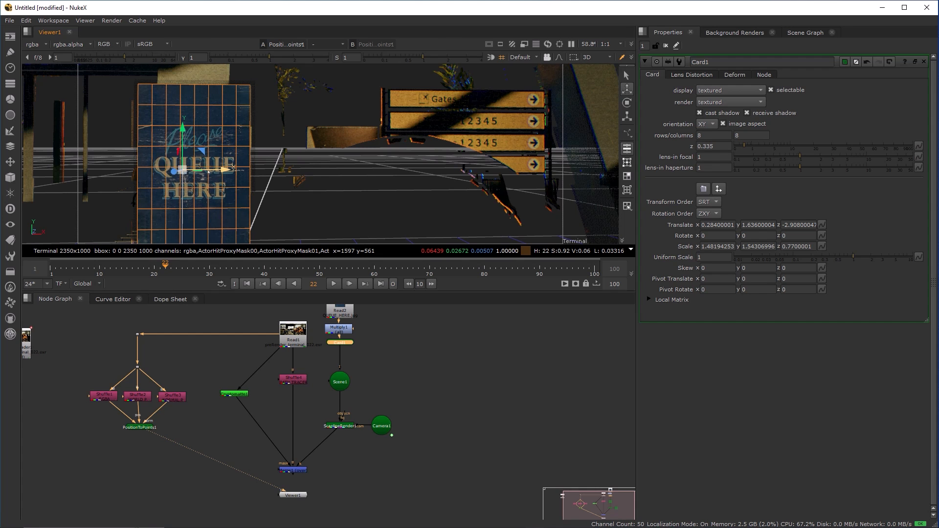
{"action": "left_click_drag", "start_coordinate": [152, 195], "coordinate": [139, 202]}
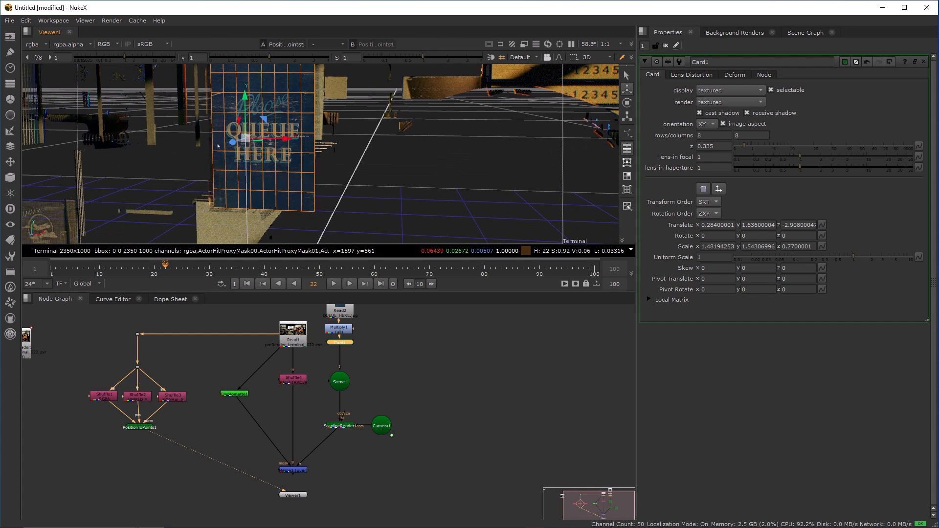
{"action": "left_click_drag", "start_coordinate": [232, 142], "coordinate": [233, 142]}
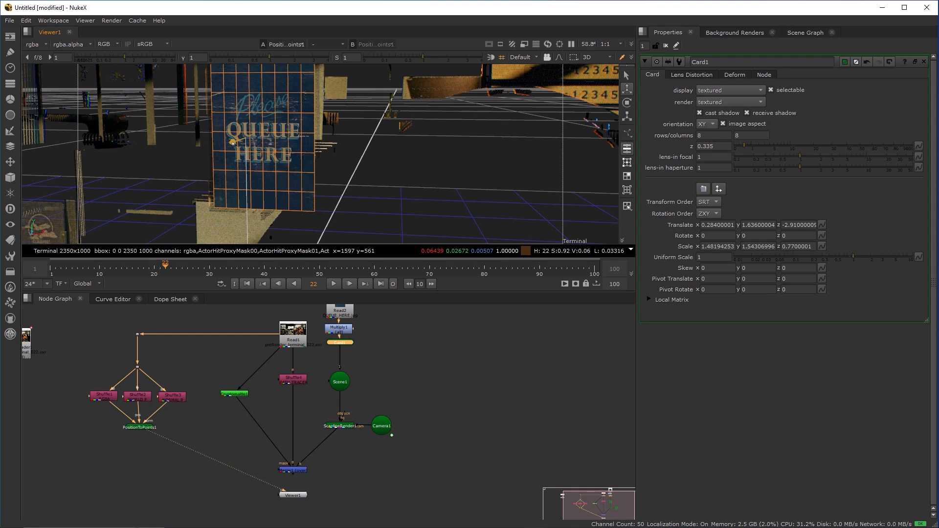
{"action": "left_click_drag", "start_coordinate": [260, 205], "coordinate": [261, 207]}
View the Merge1 composite at full frame and check which channel layers are available
{"action": "left_click", "coordinate": [289, 470]}
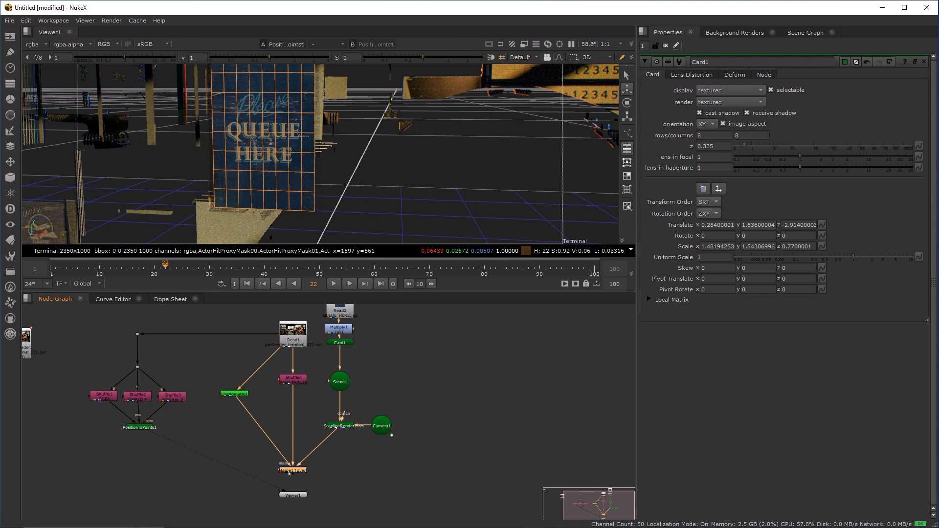
{"action": "key", "text": "1"}
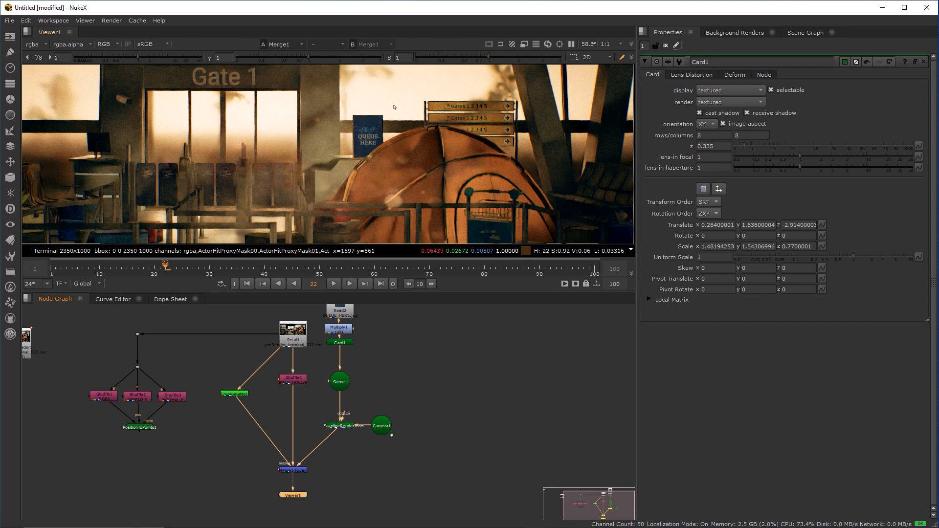
{"action": "scroll", "coordinate": [394, 107], "scroll_direction": "down", "scroll_amount": 3}
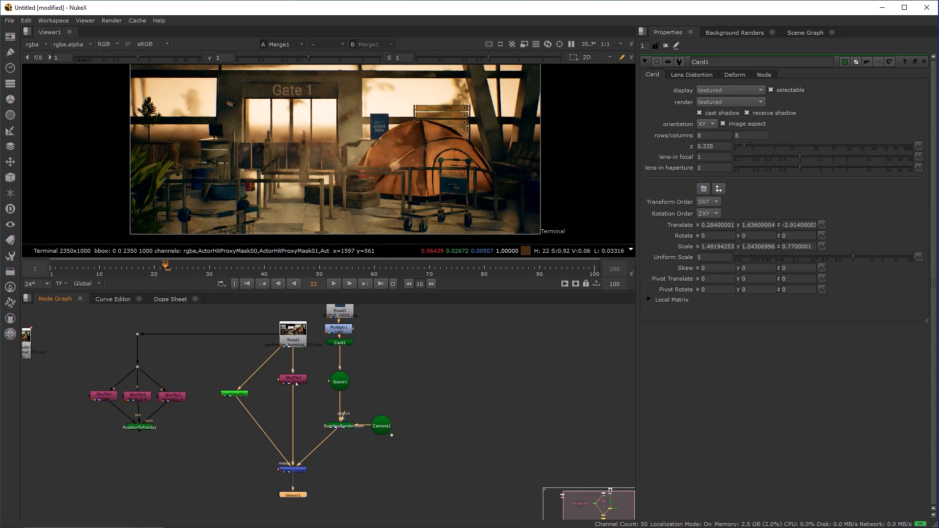
{"action": "left_click", "coordinate": [34, 44]}
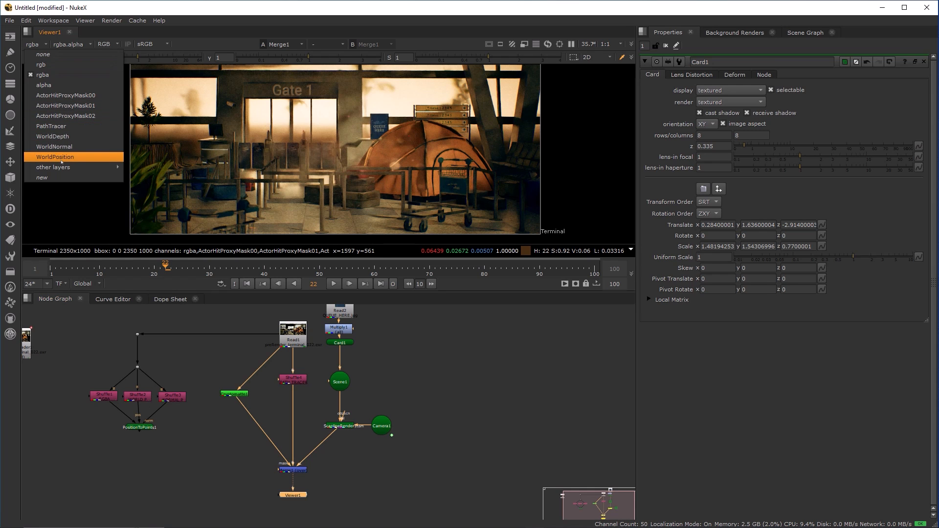
Add a Shuffle node fed by Read1 beside the sign branch, and shift Read2 and Multiply1 clear of its connection
{"action": "left_click", "coordinate": [422, 363]}
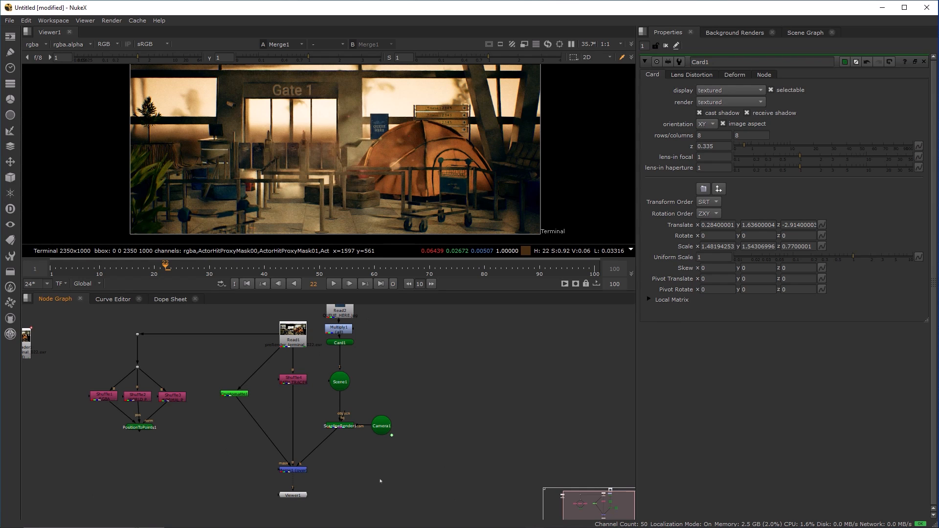
{"action": "key", "text": "Tab"}
{"action": "type", "text": "shuf"}
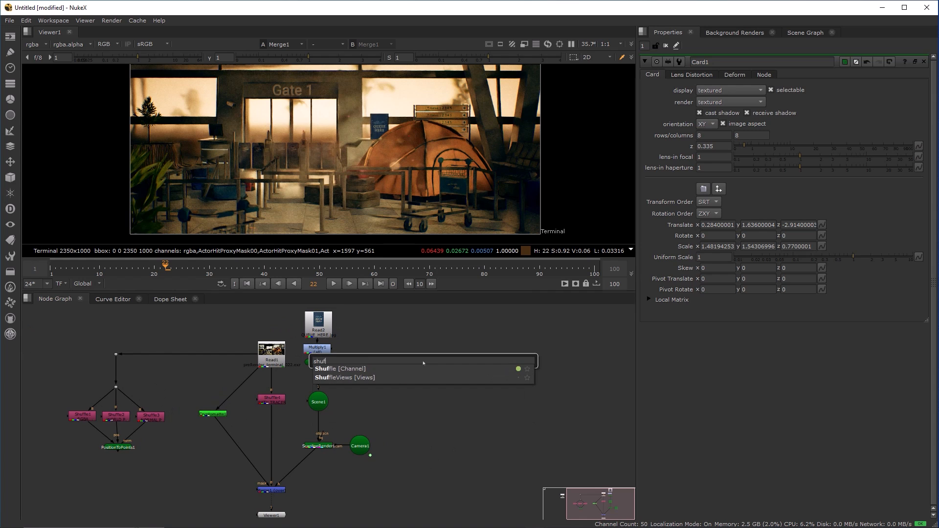
{"action": "key", "text": "Return"}
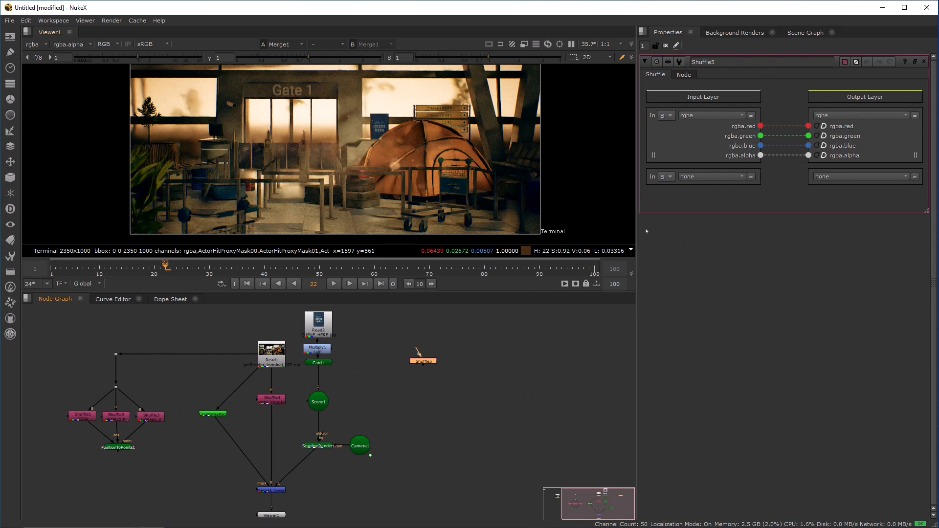
{"action": "left_click", "coordinate": [705, 118]}
{"action": "left_click", "coordinate": [705, 119]}
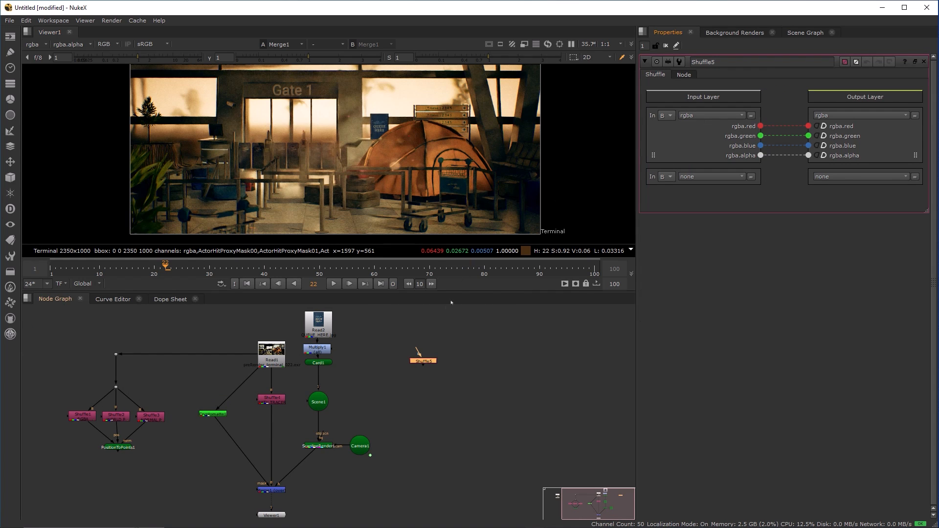
{"action": "left_click_drag", "start_coordinate": [420, 351], "coordinate": [273, 353]}
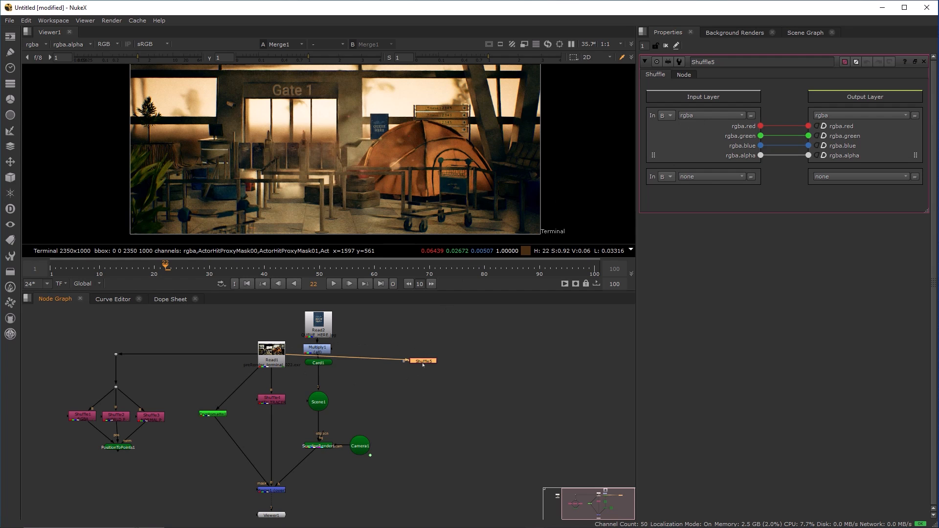
{"action": "left_click_drag", "start_coordinate": [423, 364], "coordinate": [421, 358]}
{"action": "left_click", "coordinate": [318, 348]}
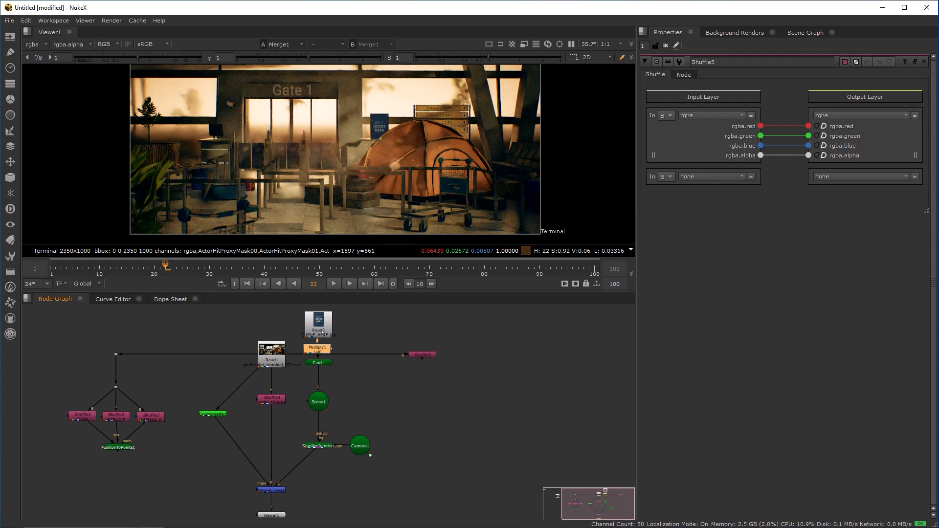
{"action": "mouse_move", "coordinate": [322, 332]}
{"action": "left_mouse_down"}
{"action": "mouse_move", "coordinate": [323, 323]}
{"action": "mouse_move", "coordinate": [311, 344]}
{"action": "left_mouse_up"}
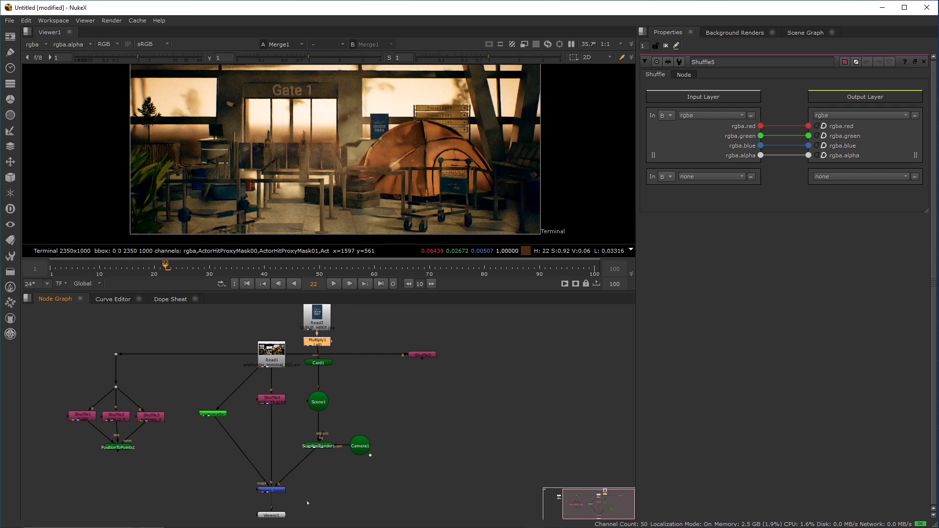
Set the new Shuffle's input layer to WorldDepth and label the node WORLD DEPTH
{"action": "left_click", "coordinate": [422, 355]}
{"action": "left_click", "coordinate": [712, 116]}
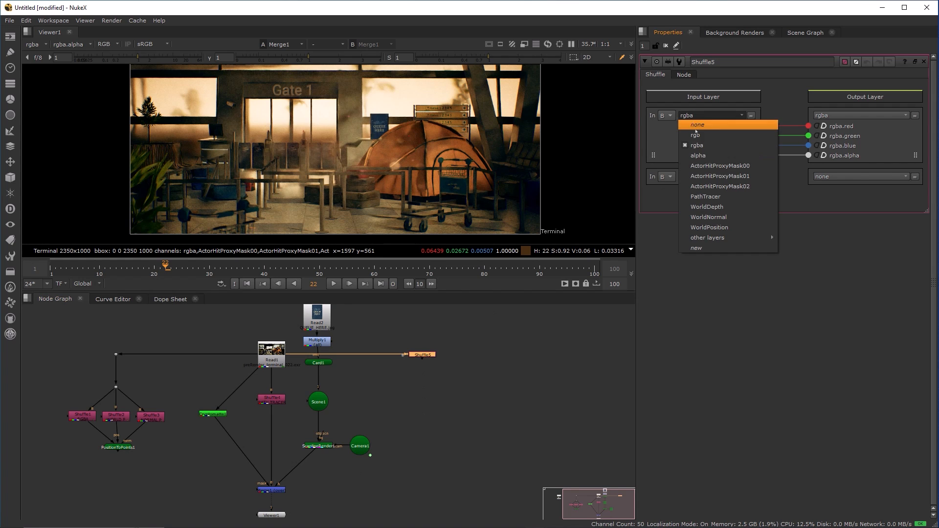
{"action": "left_click", "coordinate": [697, 208]}
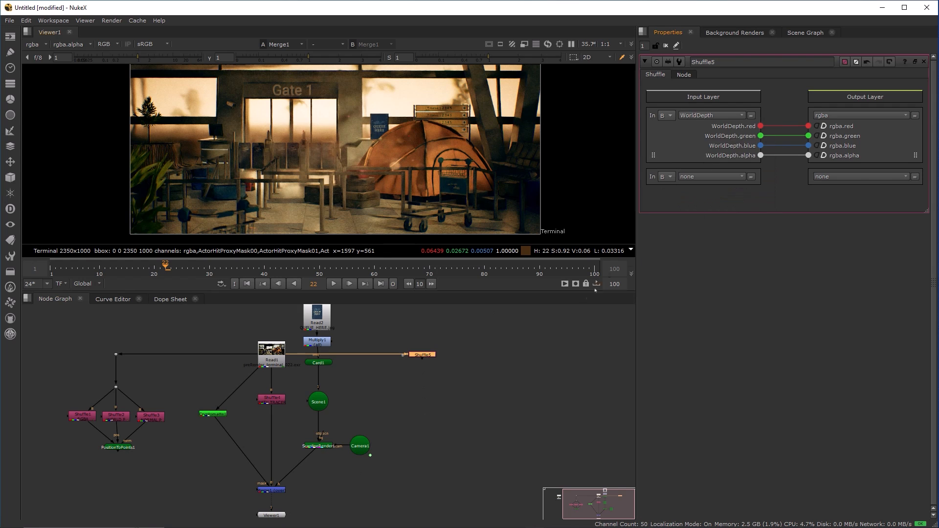
{"action": "left_click", "coordinate": [683, 75]}
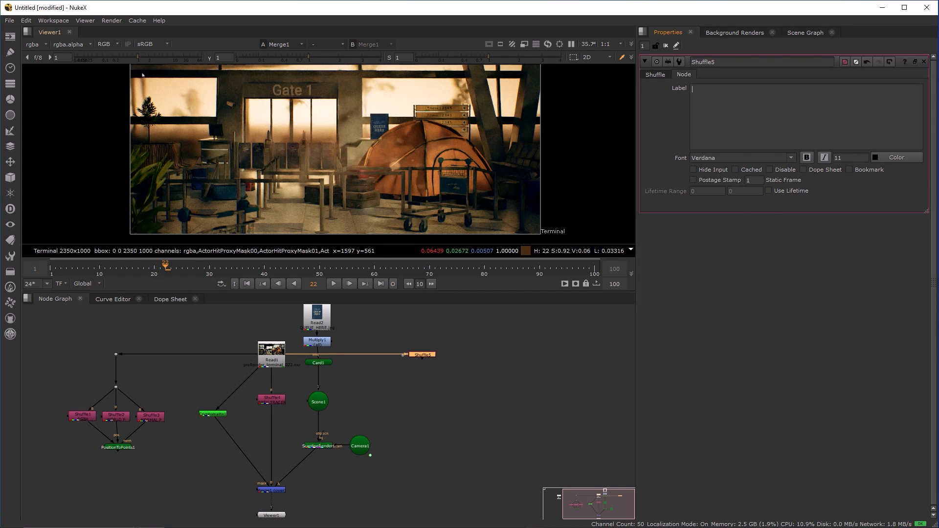
{"action": "type", "text": "WORLD DE"}
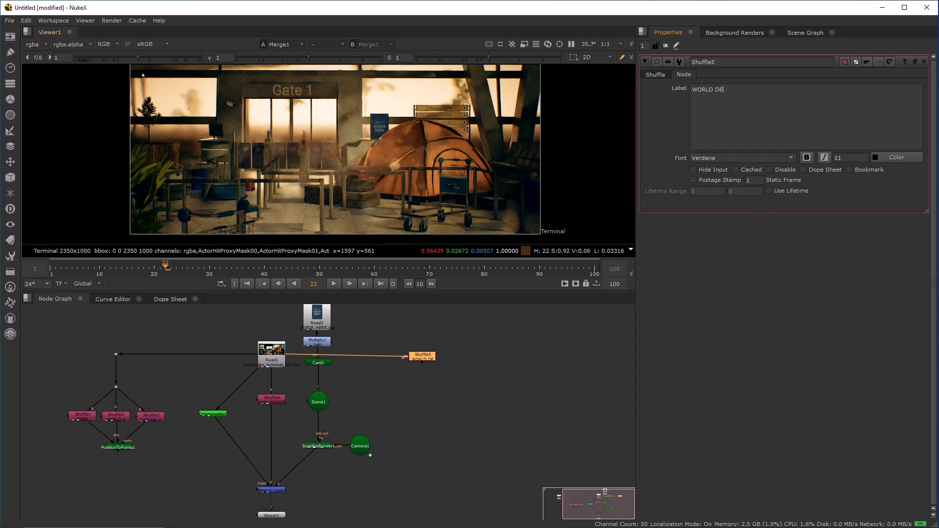
{"action": "type", "text": "PTH"}
{"action": "left_click_drag", "start_coordinate": [423, 358], "coordinate": [418, 359]}
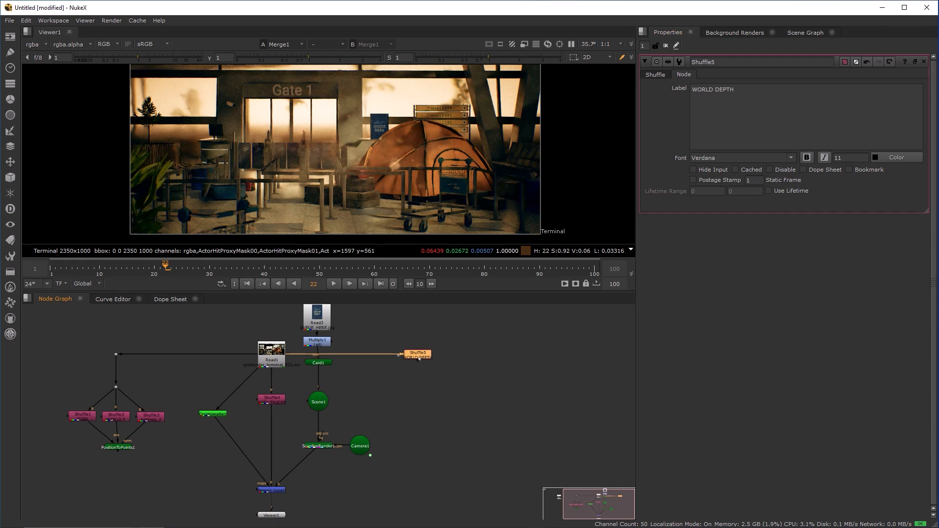
Add a Grade node below the WORLD DEPTH Shuffle, viewing the Shuffle's output and the Grade's output in turn
{"action": "left_click", "coordinate": [427, 393]}
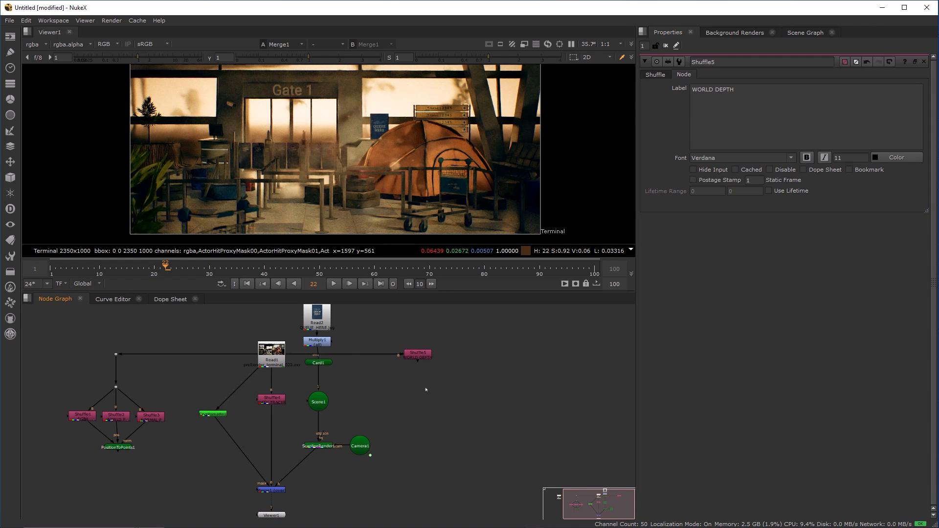
{"action": "key", "text": "g"}
{"action": "mouse_move", "coordinate": [426, 390]}
{"action": "left_mouse_down"}
{"action": "mouse_move", "coordinate": [417, 354]}
{"action": "mouse_move", "coordinate": [419, 377]}
{"action": "left_mouse_up"}
{"action": "left_click", "coordinate": [418, 356]}
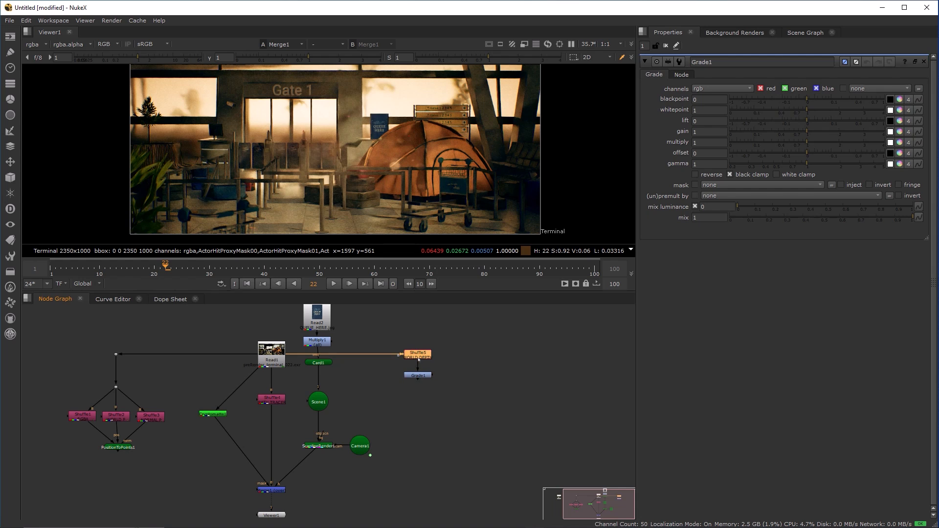
{"action": "key", "text": "1"}
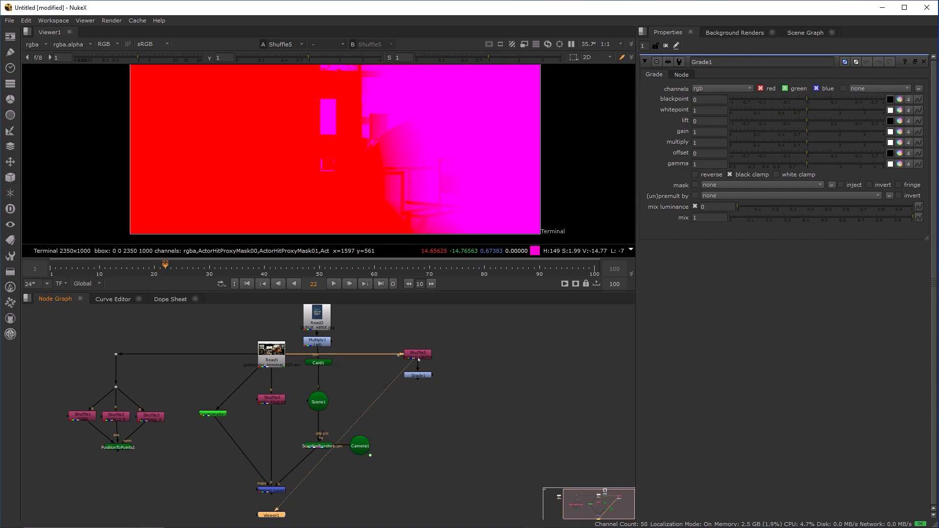
{"action": "left_click", "coordinate": [416, 376]}
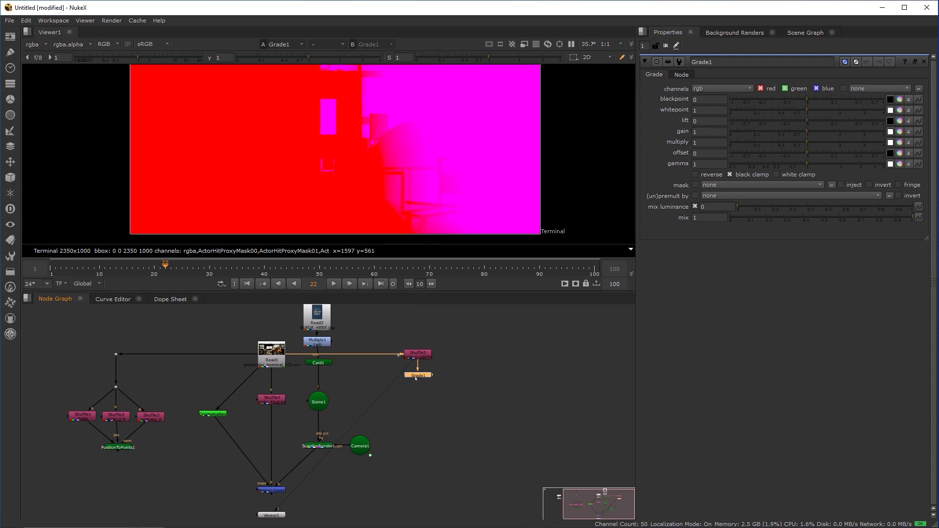
{"action": "key", "text": "1"}
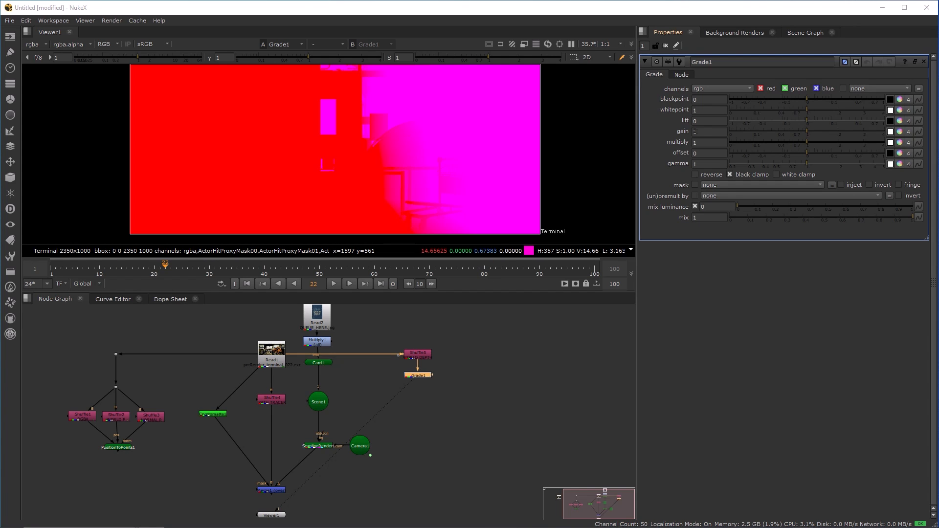
Try a gain of 0.0004 on Grade1, raising it in small increments to 0.0141
{"action": "left_click", "coordinate": [698, 131]}
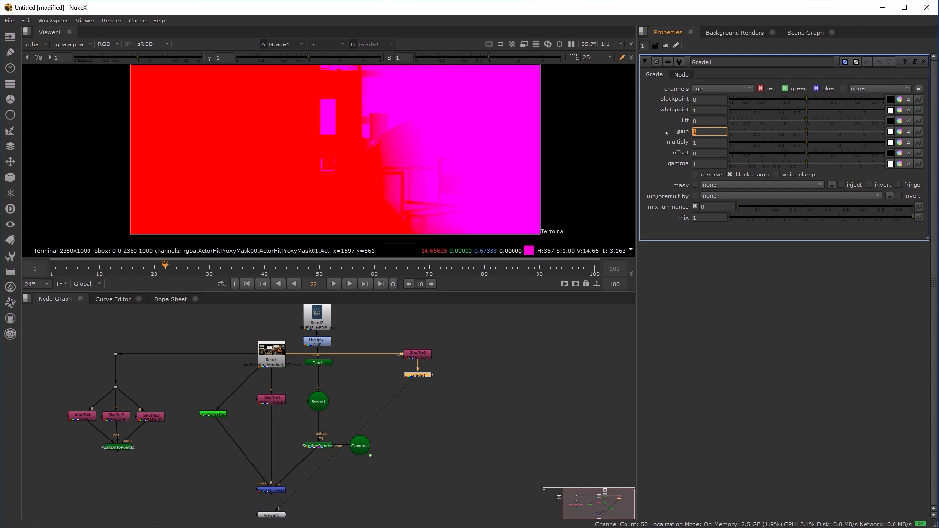
{"action": "type", "text": ".0004"}
{"action": "key", "text": "Return"}
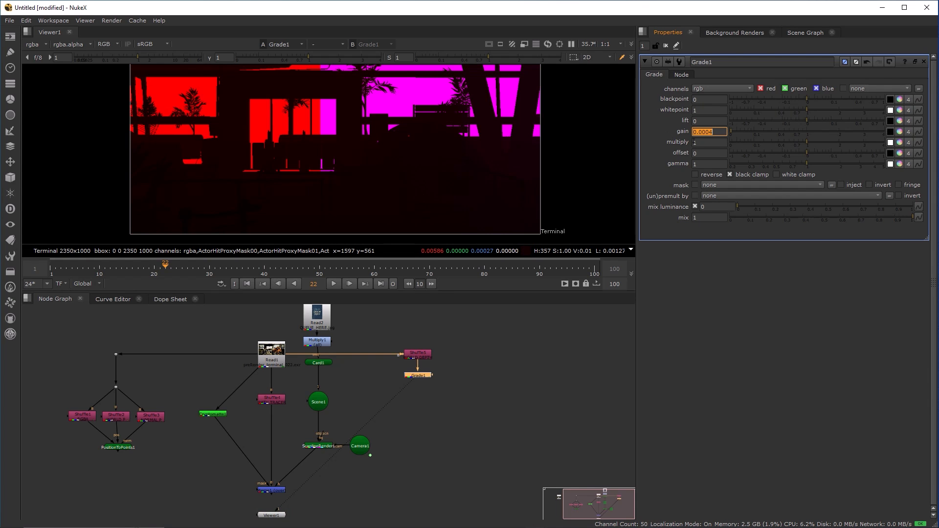
{"action": "left_click", "coordinate": [711, 132]}
{"action": "key", "text": "Up"}
{"action": "key", "text": "Up"}
{"action": "key", "text": "Up"}
{"action": "key", "text": "Up"}
{"action": "key", "text": "Up"}
{"action": "key", "text": "Up"}
{"action": "key", "text": "Up"}
{"action": "key", "text": "Left"}
{"action": "key", "text": "Up"}
{"action": "key", "text": "Up"}
{"action": "key", "text": "Up"}
{"action": "key", "text": "Up"}
{"action": "key", "text": "Up"}
{"action": "key", "text": "Up"}
{"action": "key", "text": "Up"}
{"action": "key", "text": "Up"}
{"action": "key", "text": "Up"}
{"action": "key", "text": "Up"}
{"action": "key", "text": "Up"}
{"action": "key", "text": "Up"}
{"action": "key", "text": "Up"}
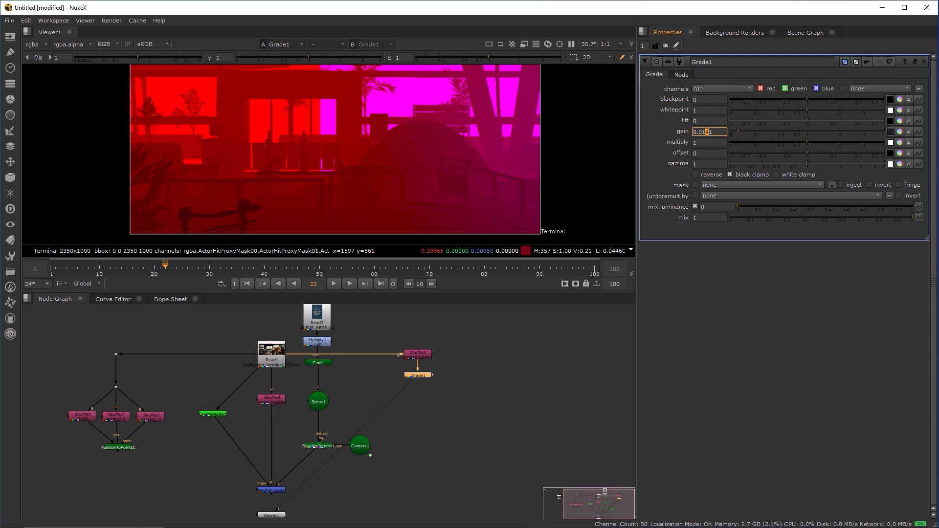
Set Grade1's gain to 0.005
{"action": "left_click_drag", "start_coordinate": [702, 133], "coordinate": [724, 134]}
{"action": "type", "text": "05"}
{"action": "key", "text": "Return"}
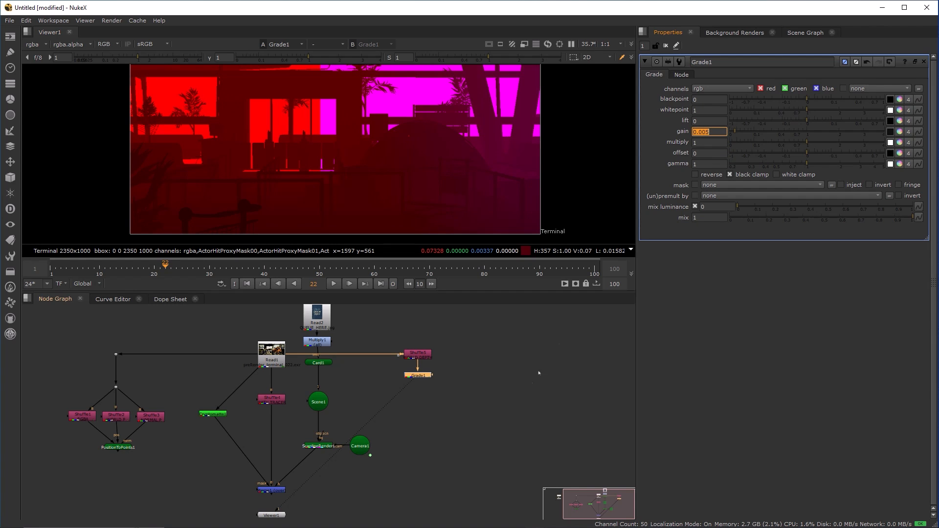
Add a ColorCorrect node below Grade1, set its master saturation to 0, and view the depth pass through it
{"action": "left_click", "coordinate": [429, 392]}
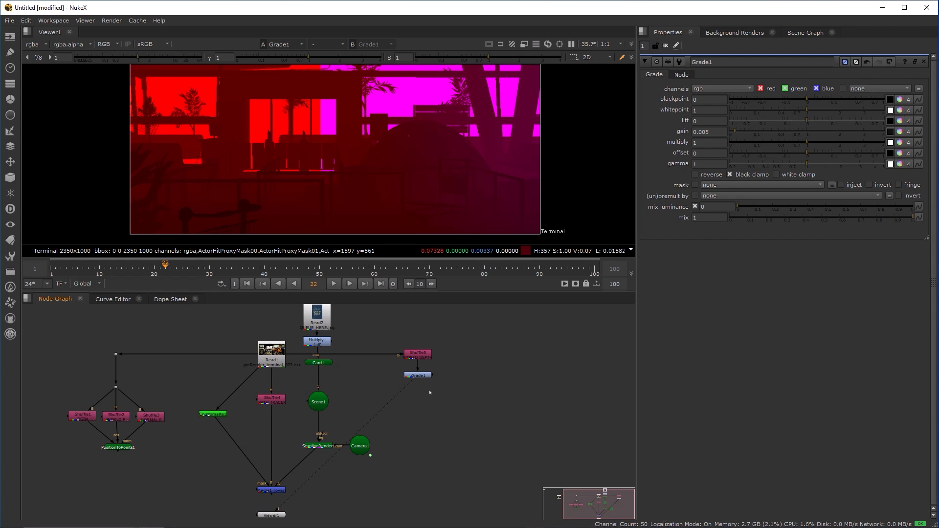
{"action": "key", "text": "c"}
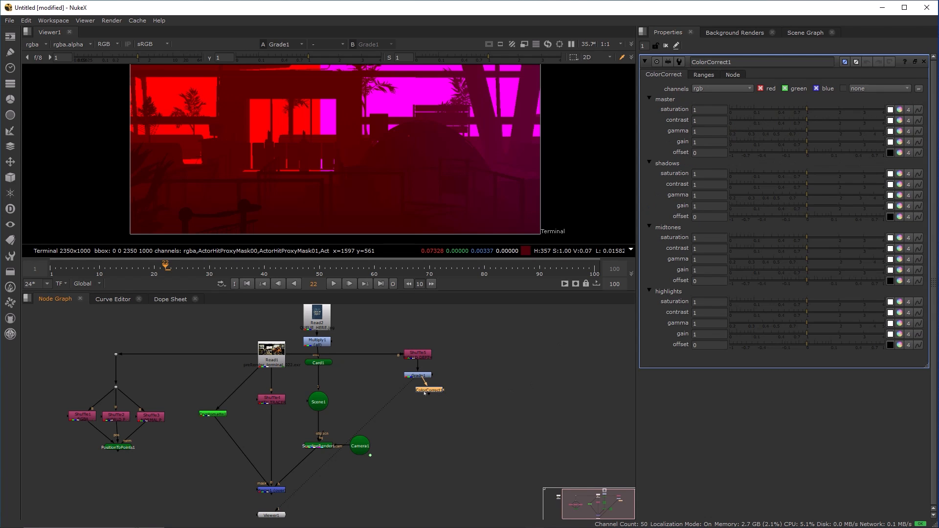
{"action": "left_click_drag", "start_coordinate": [427, 390], "coordinate": [416, 390]}
{"action": "left_click_drag", "start_coordinate": [799, 108], "coordinate": [729, 109]}
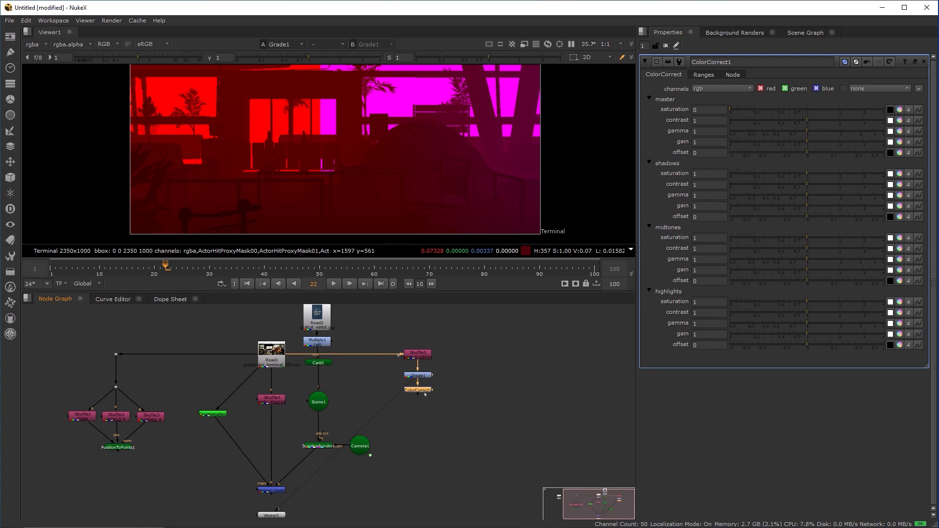
{"action": "key", "text": "1"}
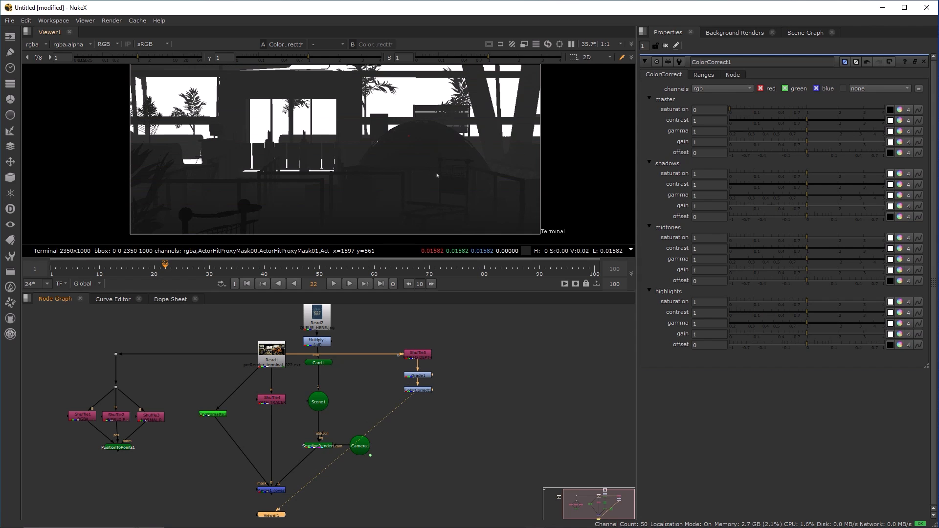
Add a second ColorCorrect node below ColorCorrect1 in the WORLD DEPTH chain and view its output
{"action": "scroll", "coordinate": [422, 406], "scroll_direction": "up", "scroll_amount": 2}
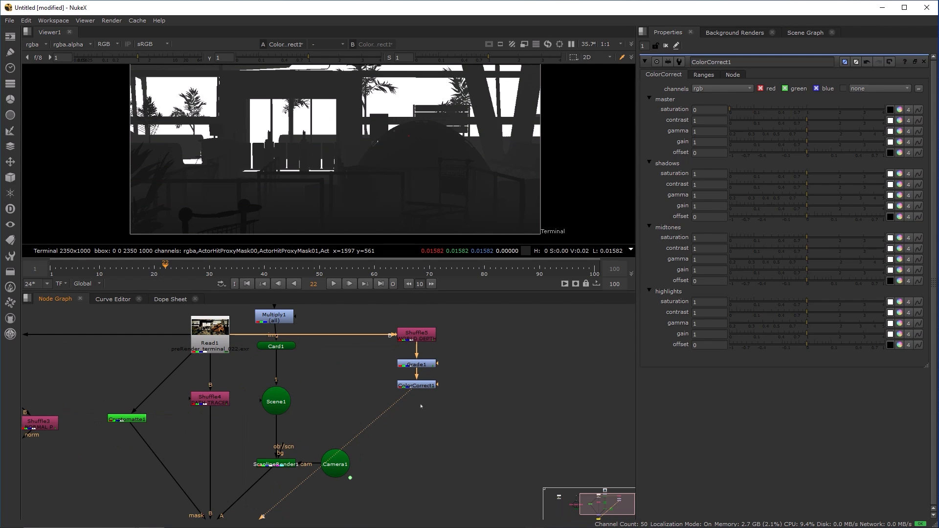
{"action": "mouse_move", "coordinate": [421, 406]}
{"action": "left_mouse_down"}
{"action": "mouse_move", "coordinate": [422, 426]}
{"action": "mouse_move", "coordinate": [416, 398]}
{"action": "left_mouse_up"}
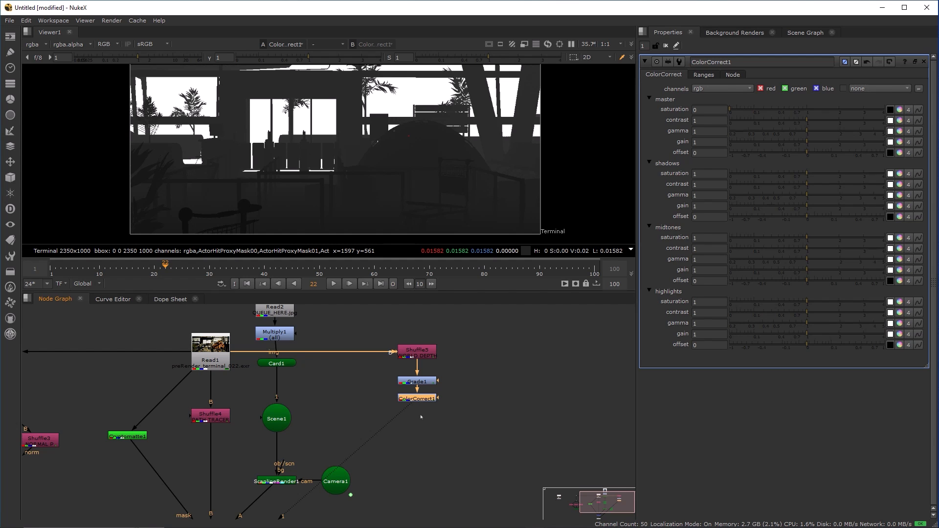
{"action": "key", "text": "c"}
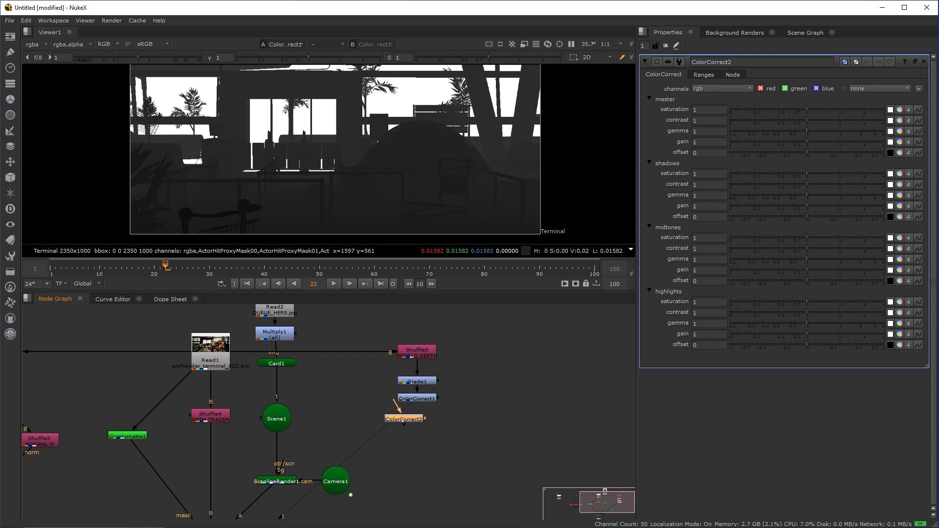
{"action": "mouse_move", "coordinate": [404, 419]}
{"action": "left_mouse_down"}
{"action": "mouse_move", "coordinate": [389, 416]}
{"action": "mouse_move", "coordinate": [417, 414]}
{"action": "left_mouse_up"}
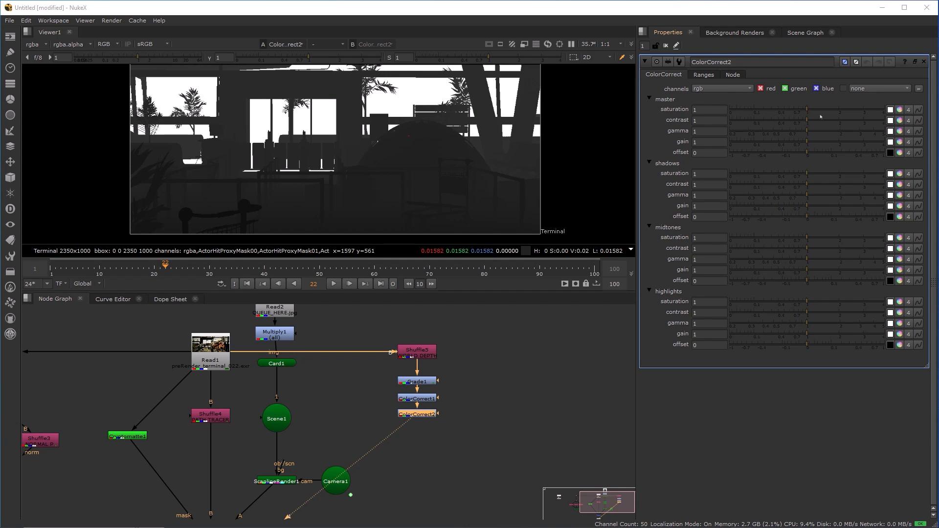
Set ColorCorrect2's master saturation to 1.02
{"action": "left_click", "coordinate": [707, 109]}
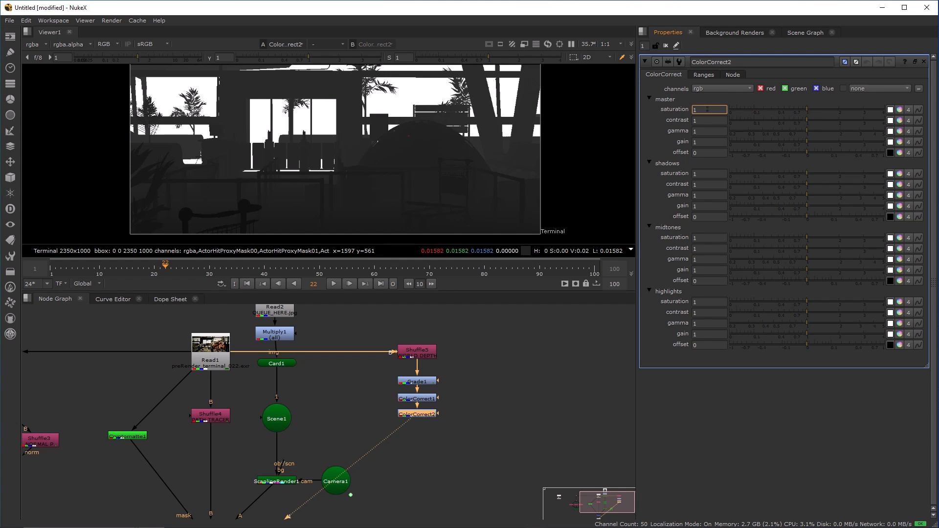
{"action": "type", "text": ".02"}
{"action": "key", "text": "Return"}
Set ColorCorrect2's master gamma to 0.86, and warm it to 0.96 in red and 0.76 in blue
{"action": "left_click", "coordinate": [700, 129]}
{"action": "key", "text": "ctrl+a"}
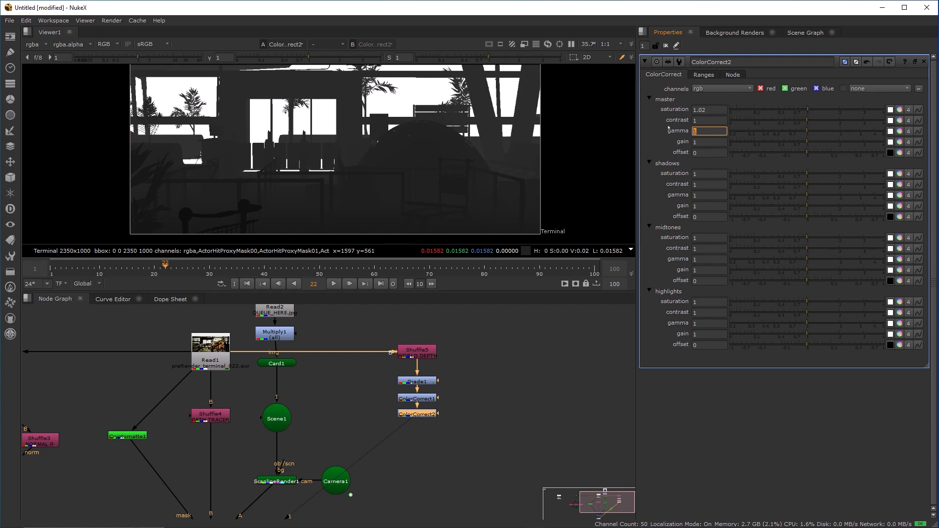
{"action": "type", "text": "0.86"}
{"action": "key", "text": "Return"}
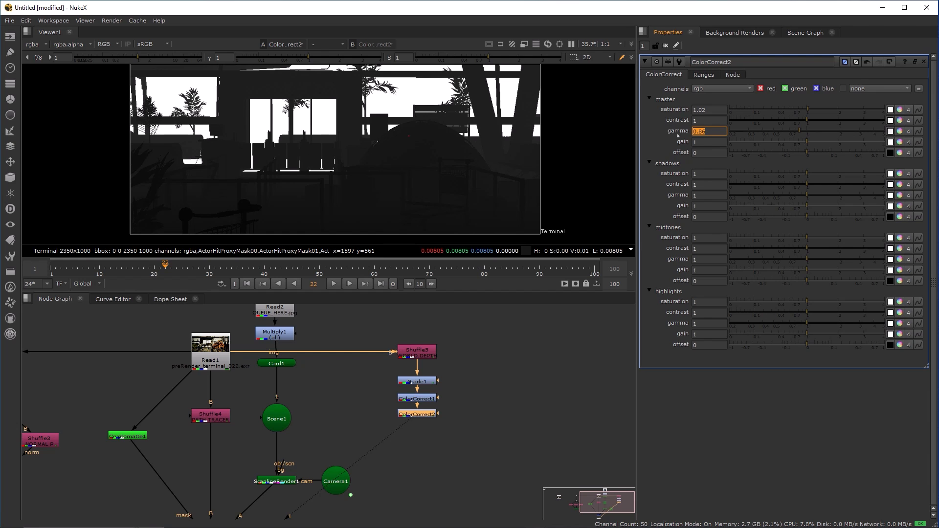
{"action": "left_click", "coordinate": [899, 131]}
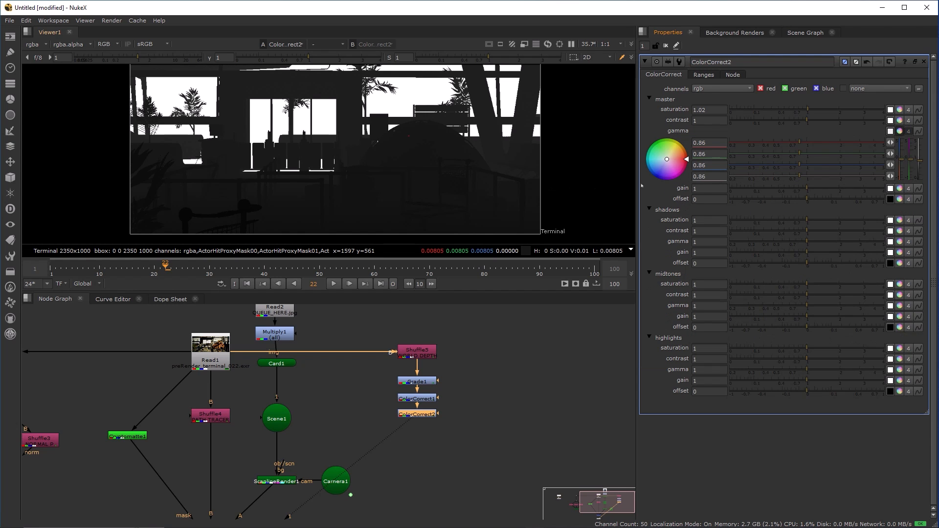
{"action": "left_click_drag", "start_coordinate": [900, 159], "coordinate": [900, 165]}
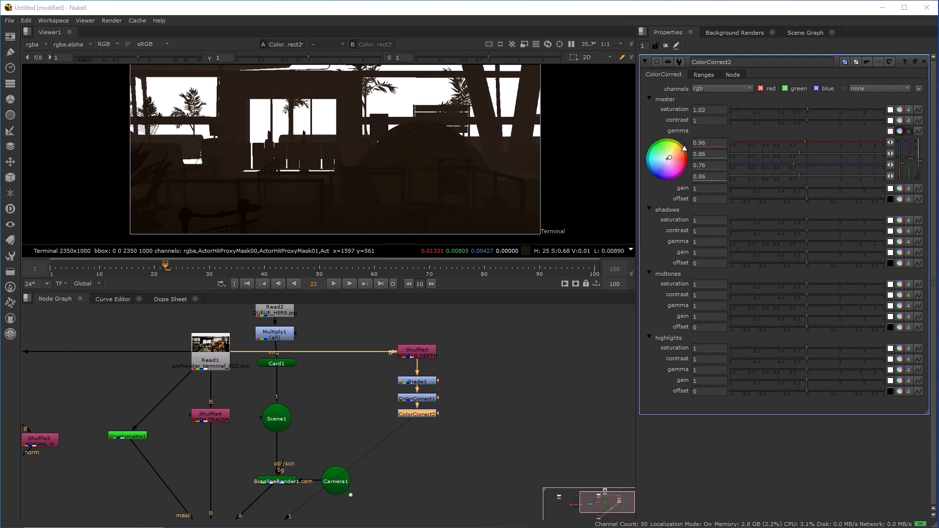
Add a second Merge node below the holdout merge, connecting B to that merge and A to ColorCorrect2
{"action": "left_click_drag", "start_coordinate": [448, 428], "coordinate": [379, 331]}
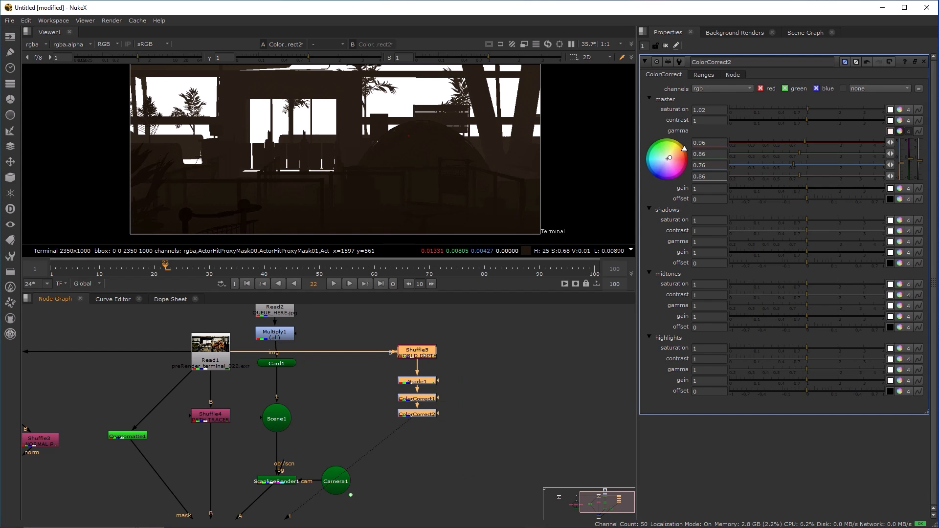
{"action": "left_click_drag", "start_coordinate": [404, 467], "coordinate": [402, 407]}
{"action": "scroll", "coordinate": [405, 405], "scroll_direction": "down", "scroll_amount": 1}
{"action": "left_click", "coordinate": [259, 481]}
{"action": "key", "text": "m"}
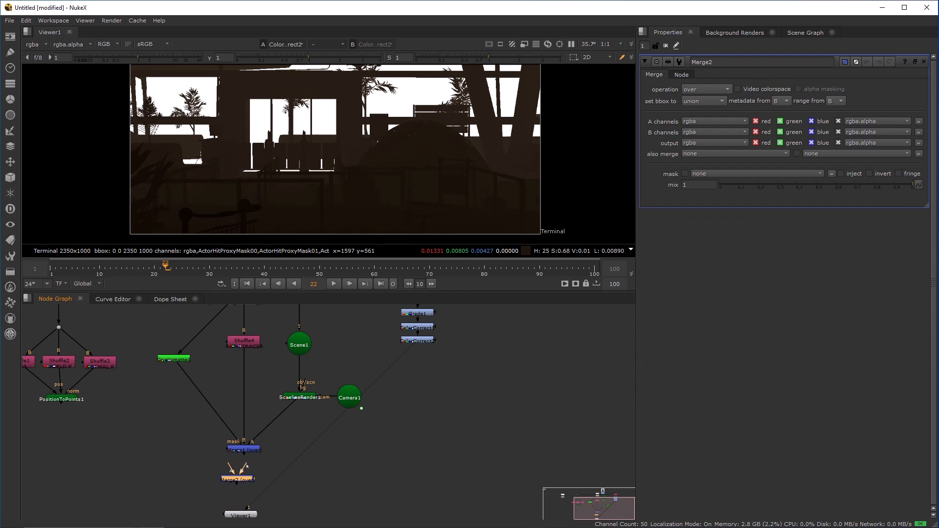
{"action": "left_click_drag", "start_coordinate": [246, 466], "coordinate": [243, 449]}
{"action": "left_click_drag", "start_coordinate": [240, 482], "coordinate": [299, 478]}
{"action": "left_click_drag", "start_coordinate": [413, 396], "coordinate": [415, 342]}
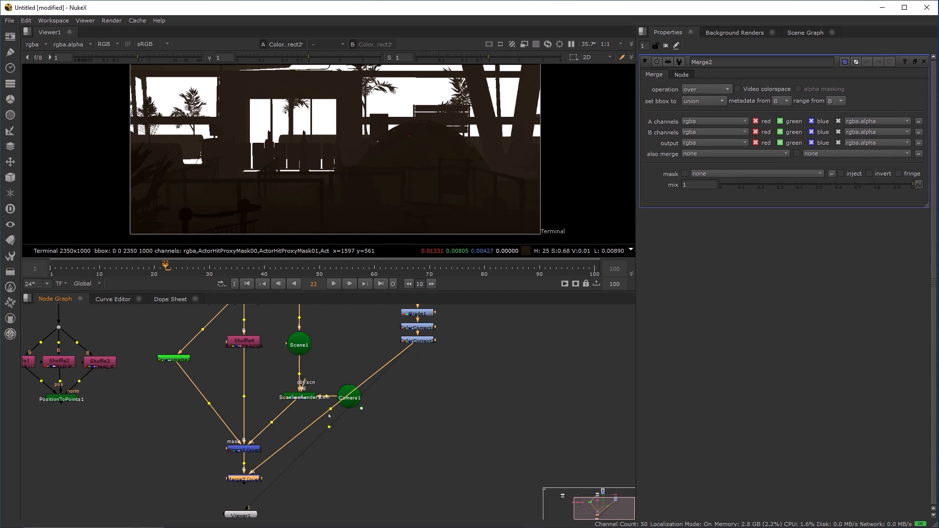
Route Merge2's A connection through a Dot straight below ColorCorrect2, and view Merge2's output
{"action": "left_click_drag", "start_coordinate": [330, 409], "coordinate": [418, 481]}
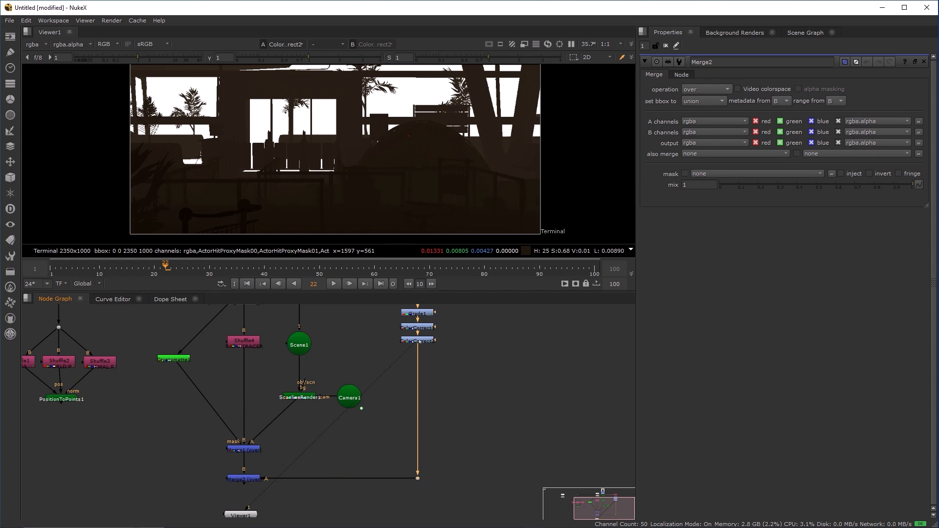
{"action": "left_click", "coordinate": [245, 479]}
{"action": "key", "text": "1"}
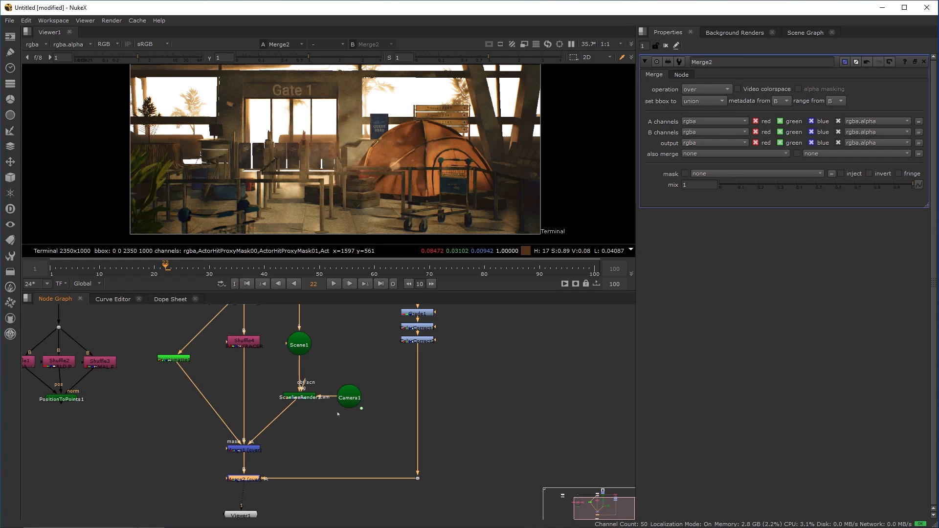
Lower ColorCorrect2's highlights gain to about 0.0002
{"action": "double_click", "coordinate": [421, 341]}
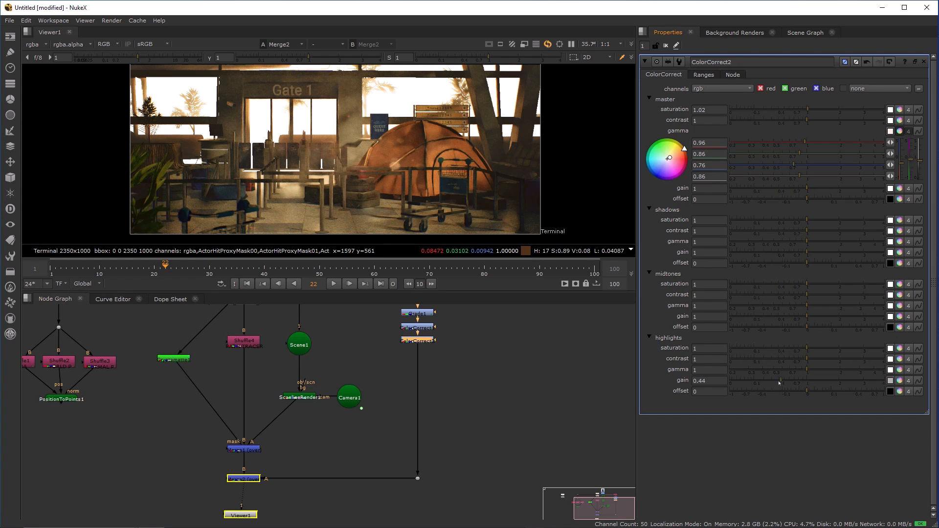
{"action": "left_click_drag", "start_coordinate": [807, 383], "coordinate": [731, 381]}
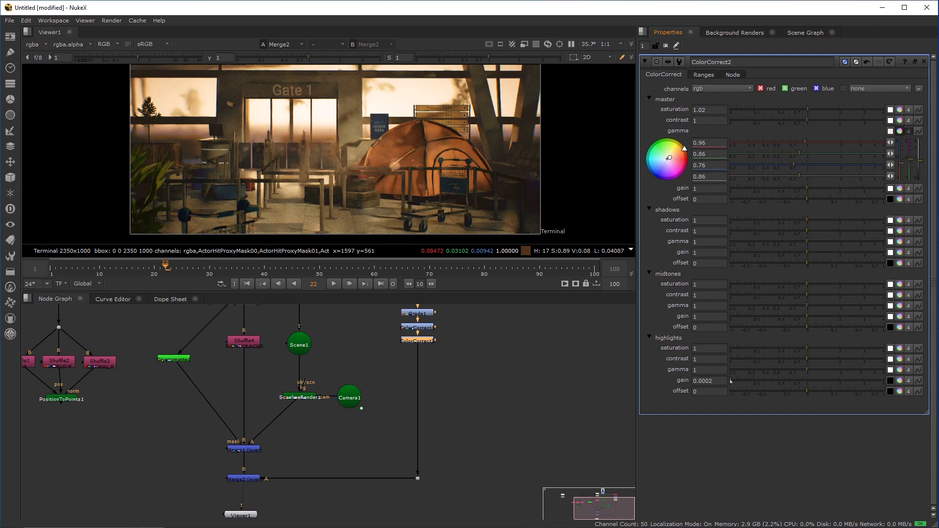
{"action": "left_click_drag", "start_coordinate": [730, 381], "coordinate": [730, 381]}
Set Merge2's operation to screen
{"action": "left_click", "coordinate": [234, 481]}
{"action": "left_click", "coordinate": [706, 90]}
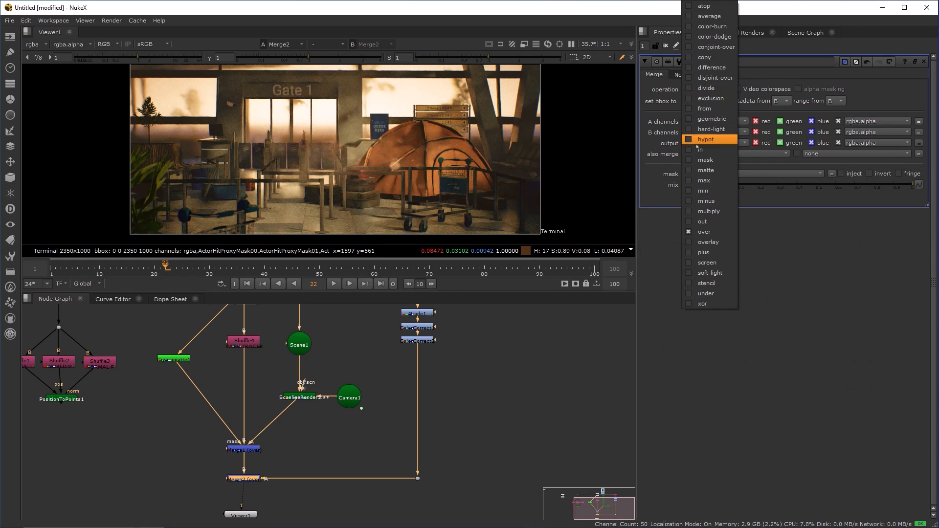
{"action": "left_click", "coordinate": [684, 264]}
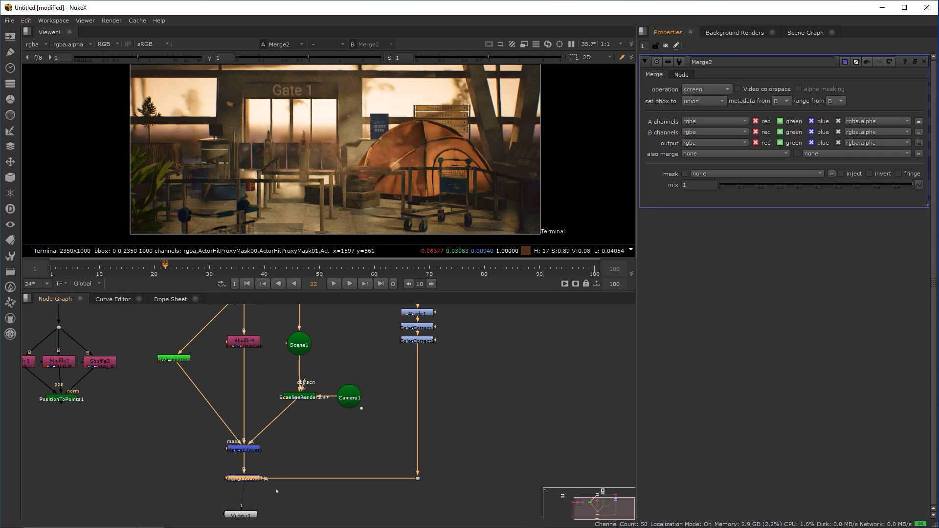
Insert a Write node between Merge2 and the Viewer, moving the Viewer down to make room
{"action": "scroll", "coordinate": [284, 467], "scroll_direction": "down", "scroll_amount": 2}
{"action": "scroll", "coordinate": [284, 467], "scroll_direction": "down", "scroll_amount": 2}
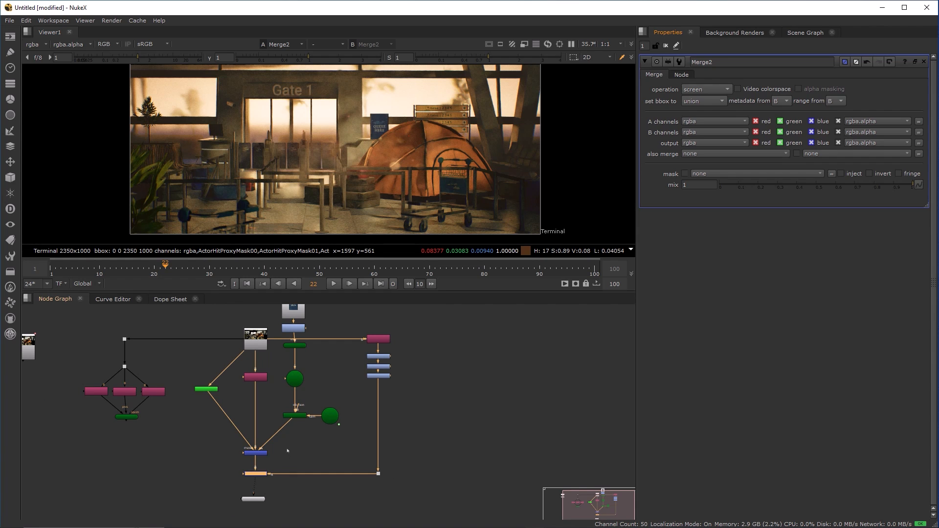
{"action": "left_click", "coordinate": [158, 500]}
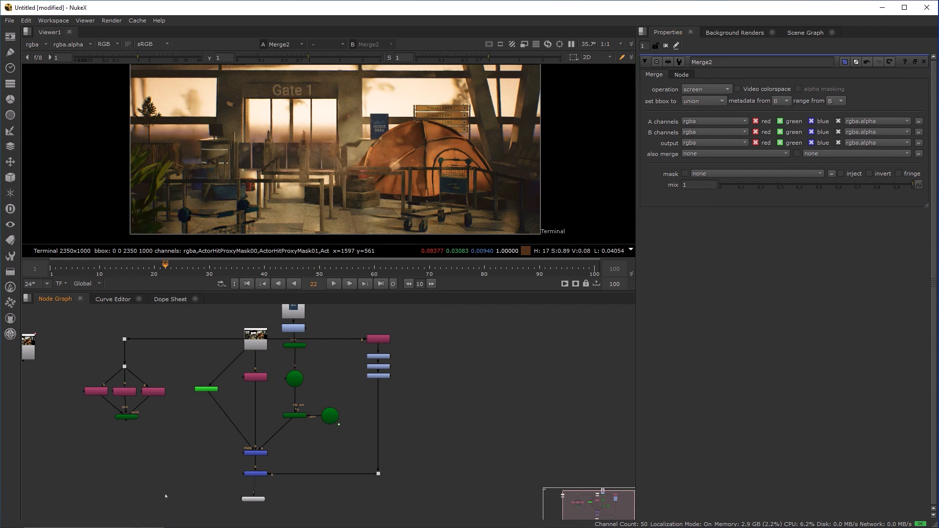
{"action": "key", "text": "w"}
{"action": "left_click_drag", "start_coordinate": [253, 499], "coordinate": [255, 515]}
{"action": "left_click_drag", "start_coordinate": [160, 491], "coordinate": [255, 504]}
{"action": "left_click_drag", "start_coordinate": [149, 466], "coordinate": [232, 475]}
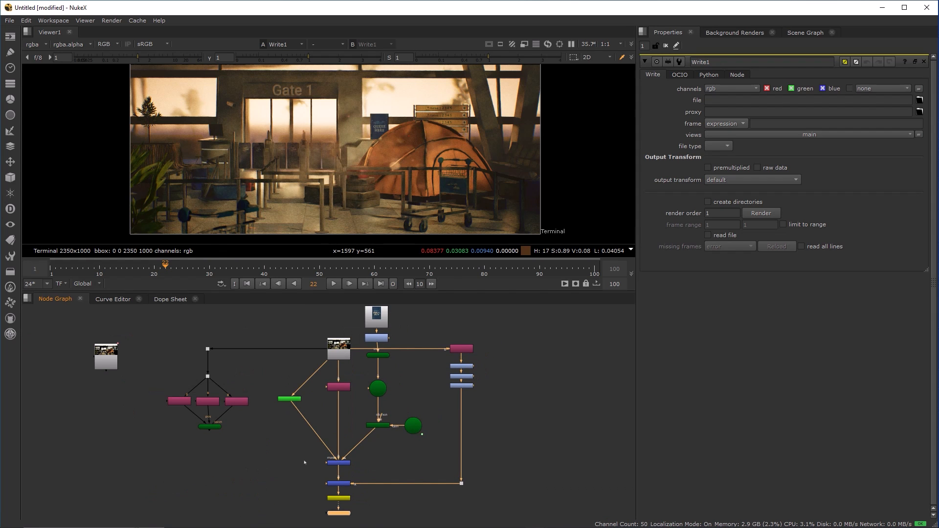